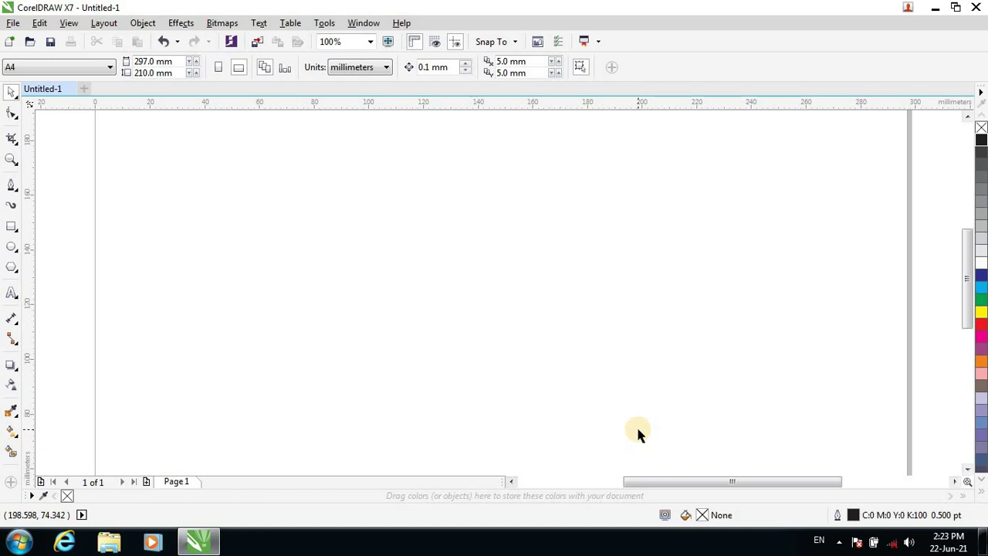
# Restore the finished sample business card with Ctrl+Z, nudge it into place, and zoom out.
pyautogui.hotkey('ctrl', 'z')
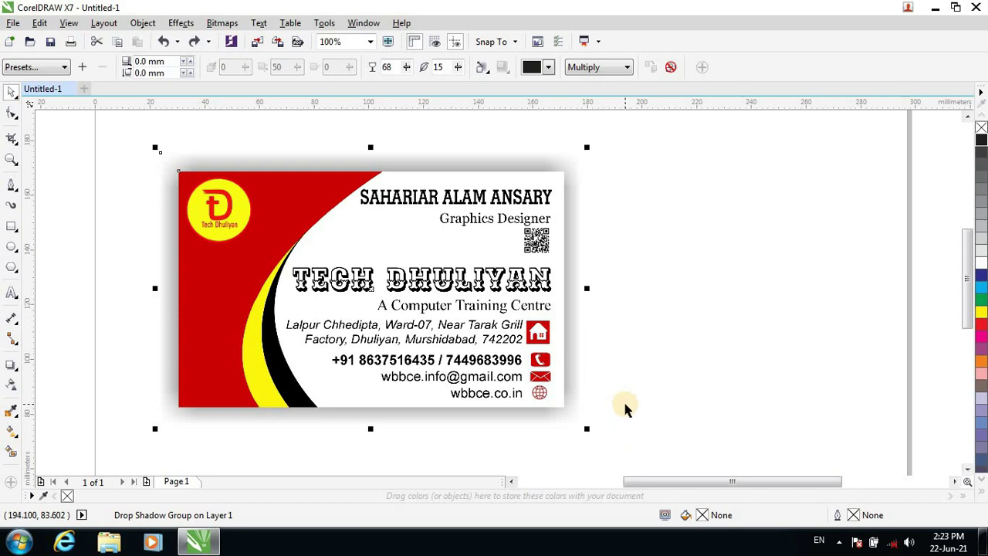
pyautogui.moveTo(457, 342); pyautogui.dragTo(433, 323)
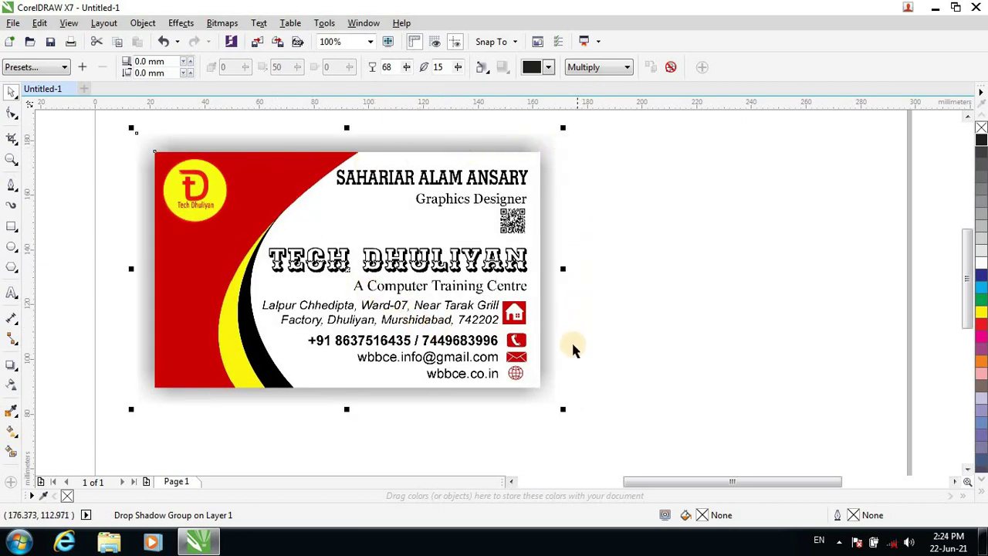
pyautogui.click(605, 382)
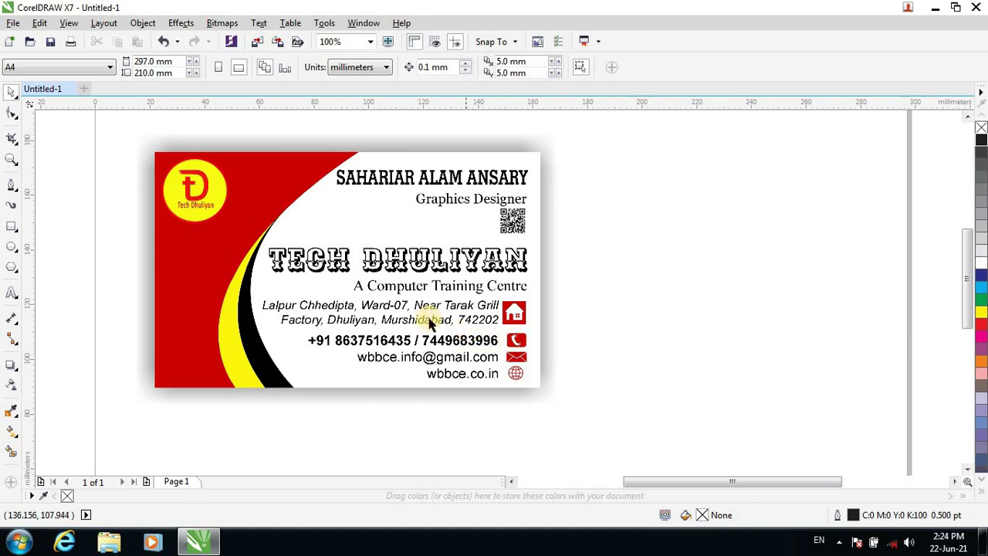
pyautogui.scroll(-2, 390, 294)
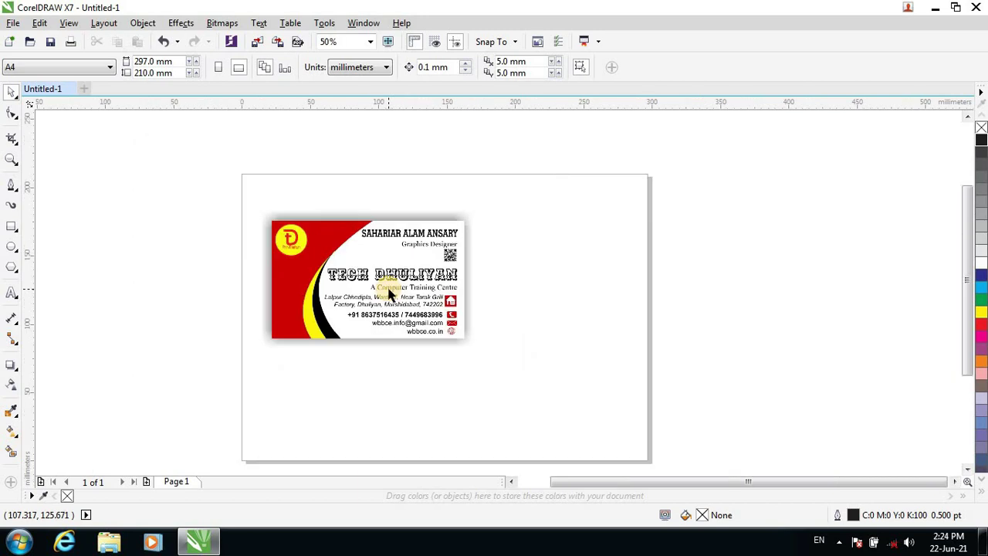
# Move the sample card image off the page to the right and zoom back in.
pyautogui.moveTo(295, 284); pyautogui.dragTo(727, 230)
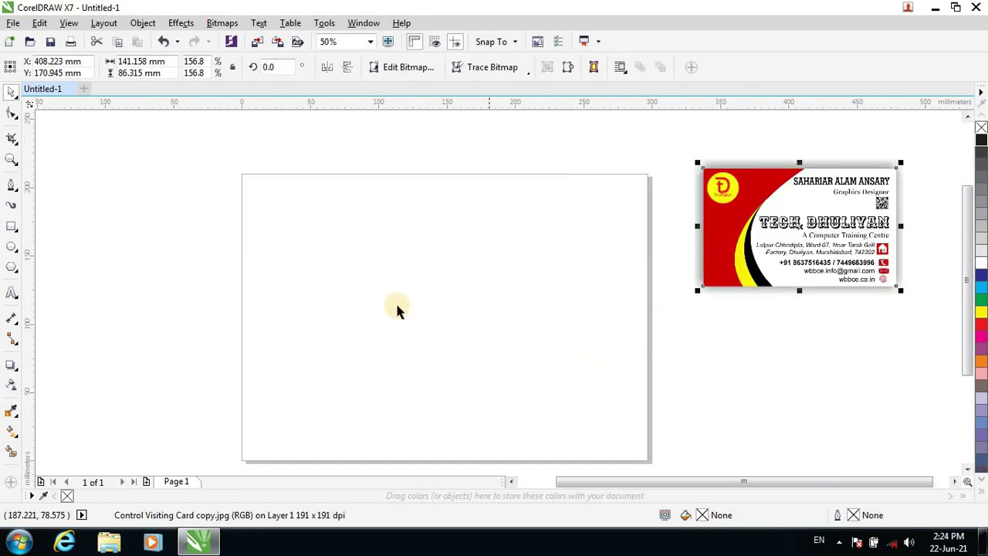
pyautogui.scroll(2, 365, 291)
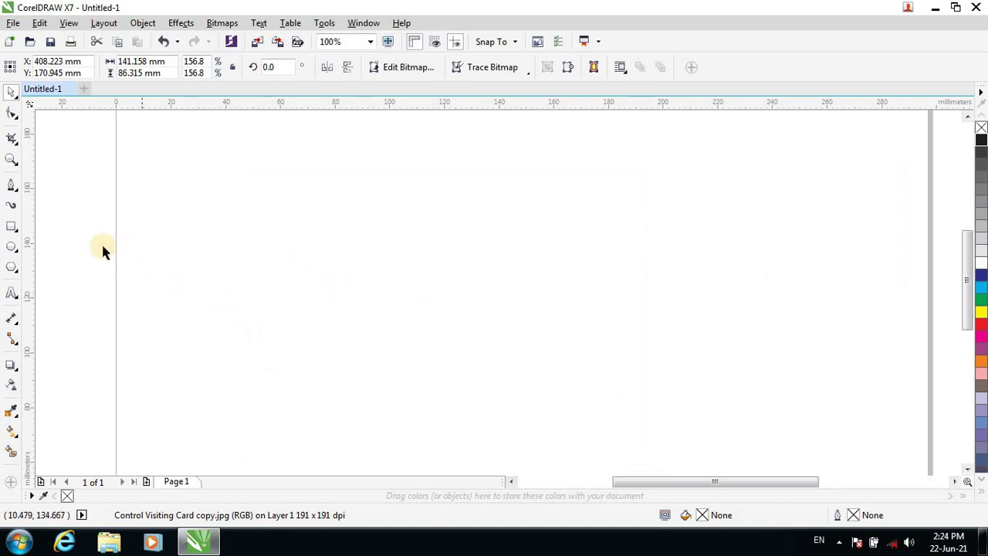
# Draw a rectangle on the blank page and shift it down slightly.
pyautogui.click(13, 228)
pyautogui.moveTo(284, 147)
pyautogui.mouseDown()
pyautogui.moveTo(350, 216)
pyautogui.moveTo(524, 332)
pyautogui.mouseUp()
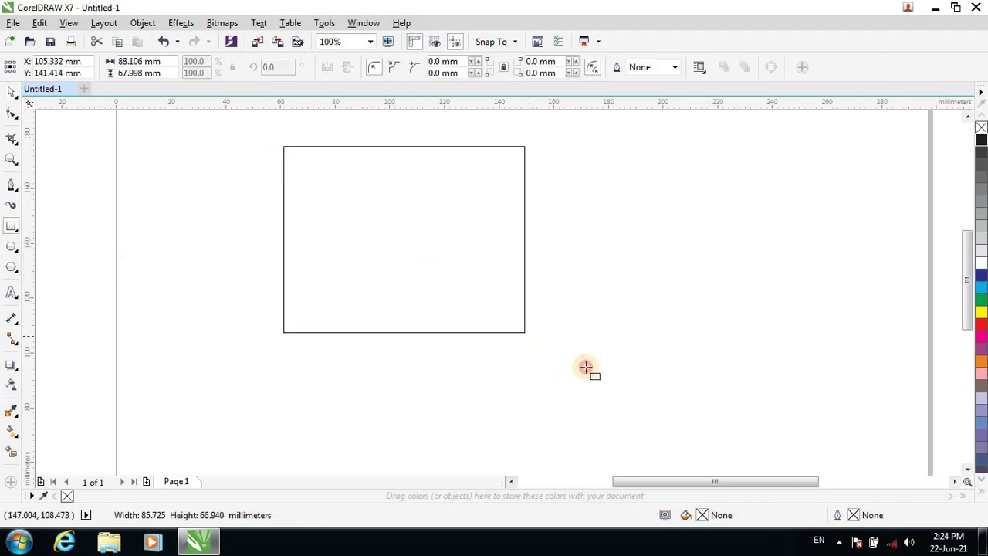
pyautogui.moveTo(586, 368); pyautogui.dragTo(552, 349)
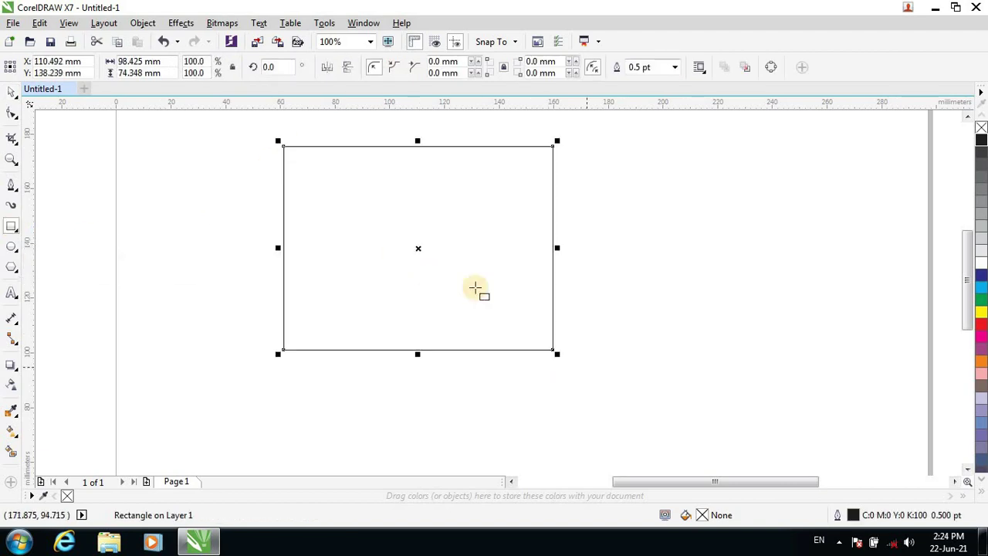
pyautogui.click(7, 96)
pyautogui.moveTo(414, 203); pyautogui.dragTo(413, 233)
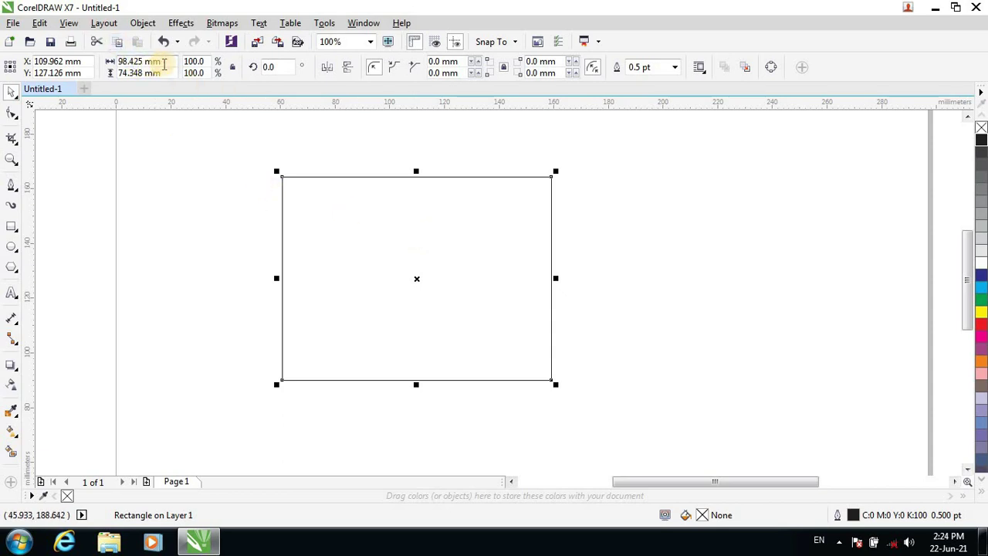
# Resize the rectangle to 90 × 55 mm.
pyautogui.click(151, 63)
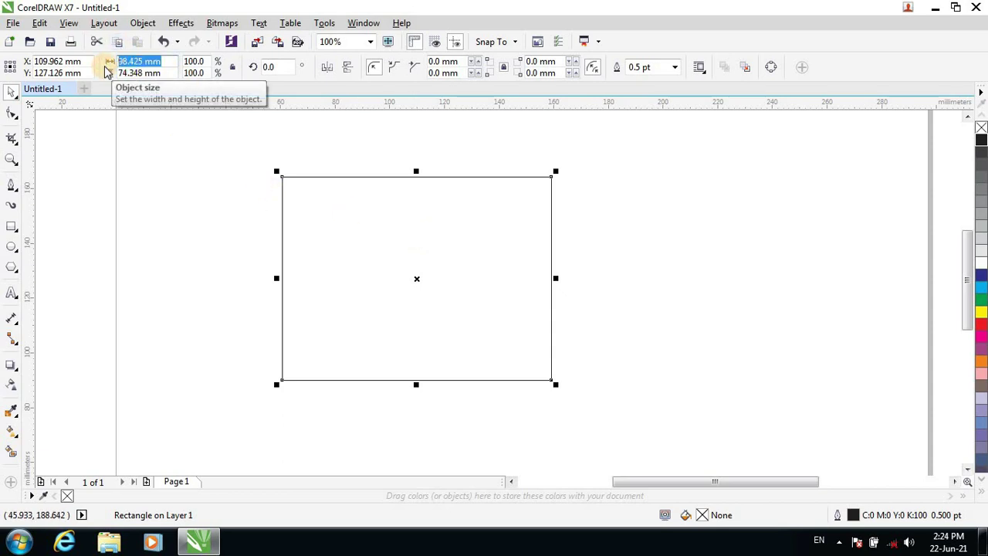
pyautogui.write('90')
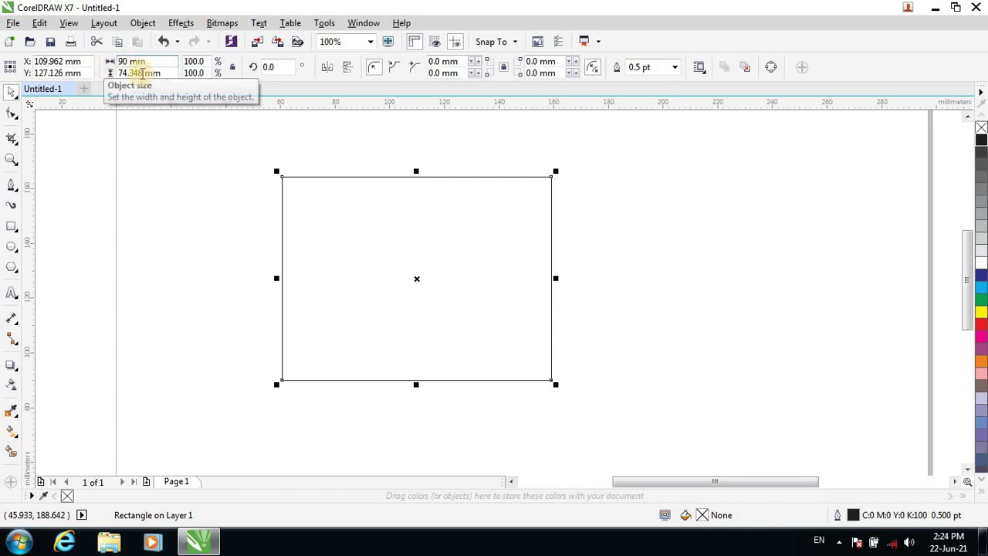
pyautogui.click(140, 72)
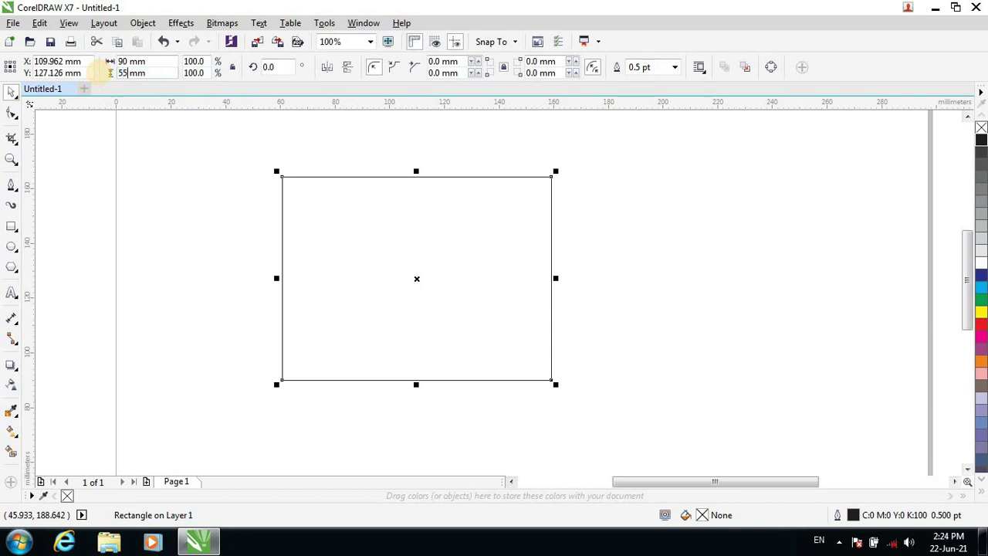
pyautogui.click(379, 272)
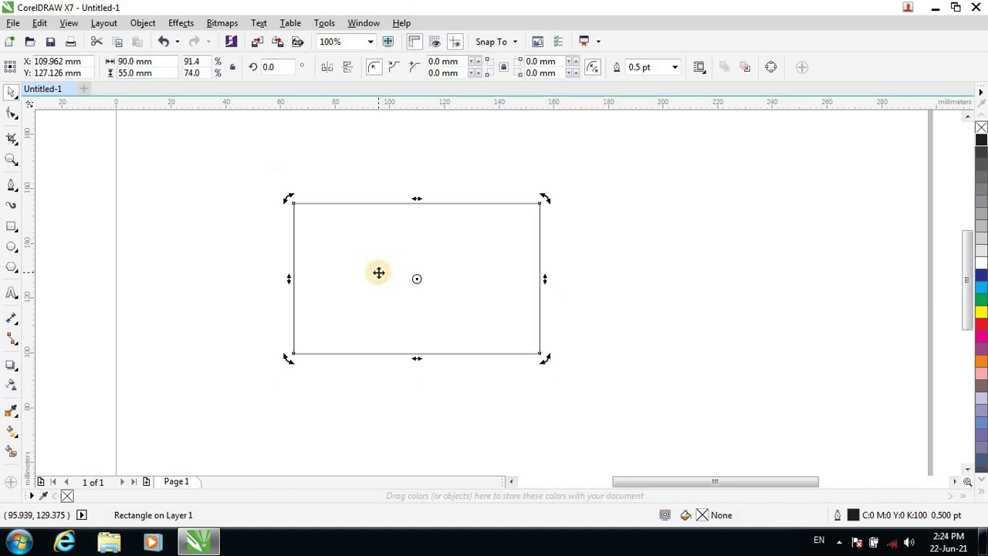
pyautogui.click(379, 271)
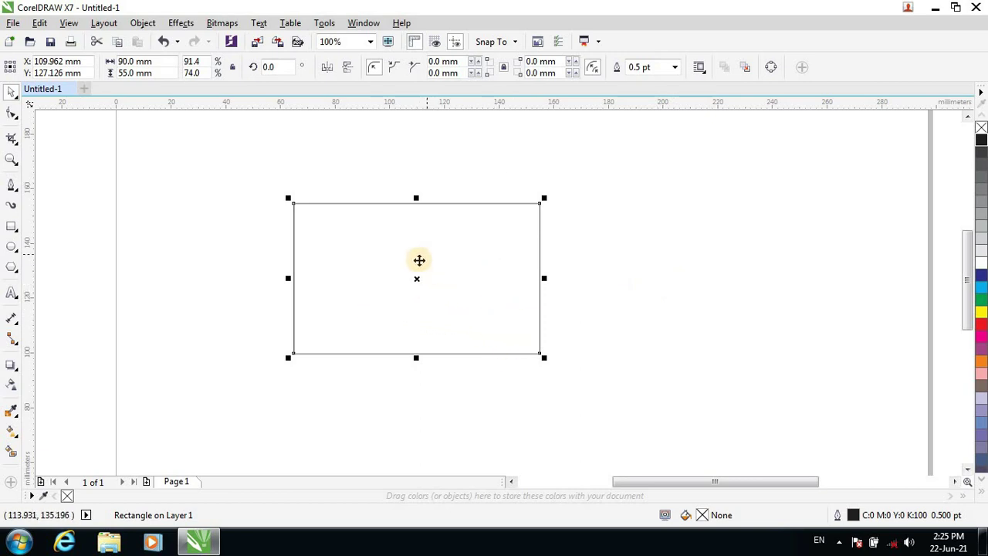
# Zoom to 200% and draw a Pen curve from the card's top edge to a bent node on the bottom edge.
pyautogui.scroll(1, 413, 284)
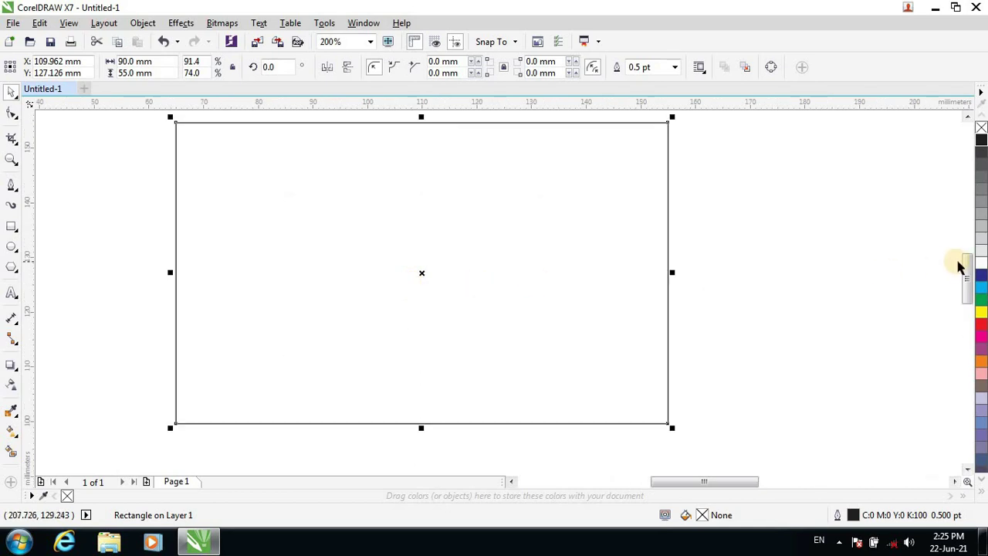
pyautogui.moveTo(967, 291); pyautogui.dragTo(967, 289)
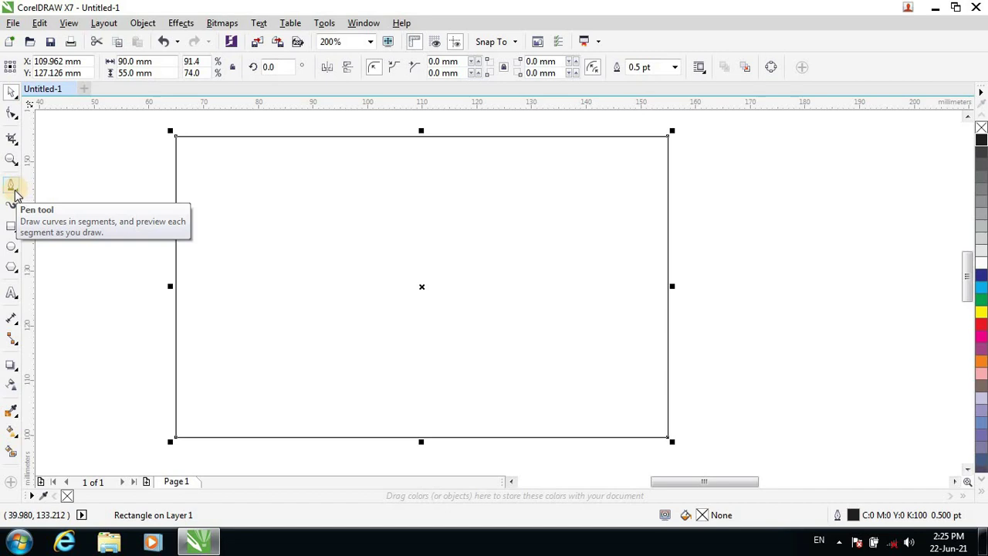
pyautogui.click(17, 190)
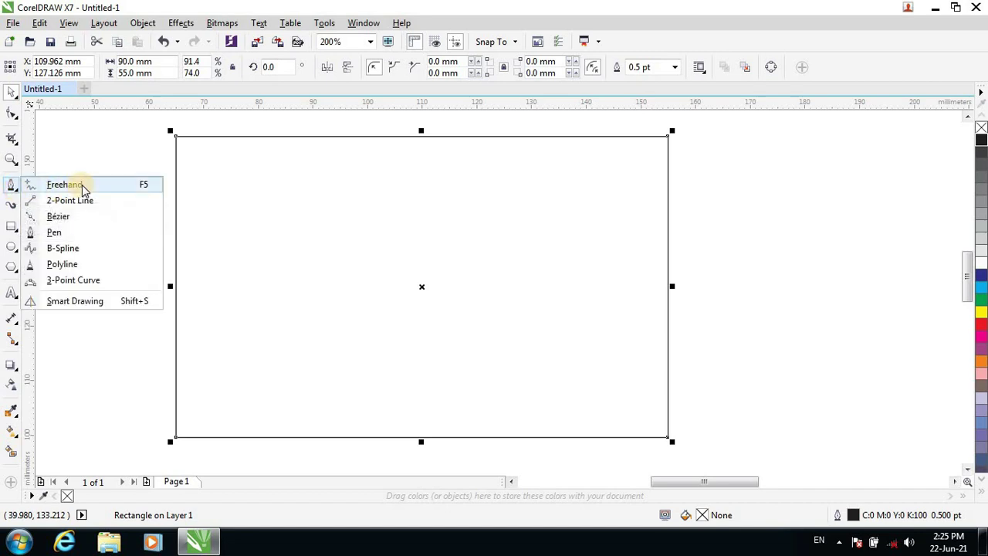
pyautogui.click(12, 193)
pyautogui.click(13, 191)
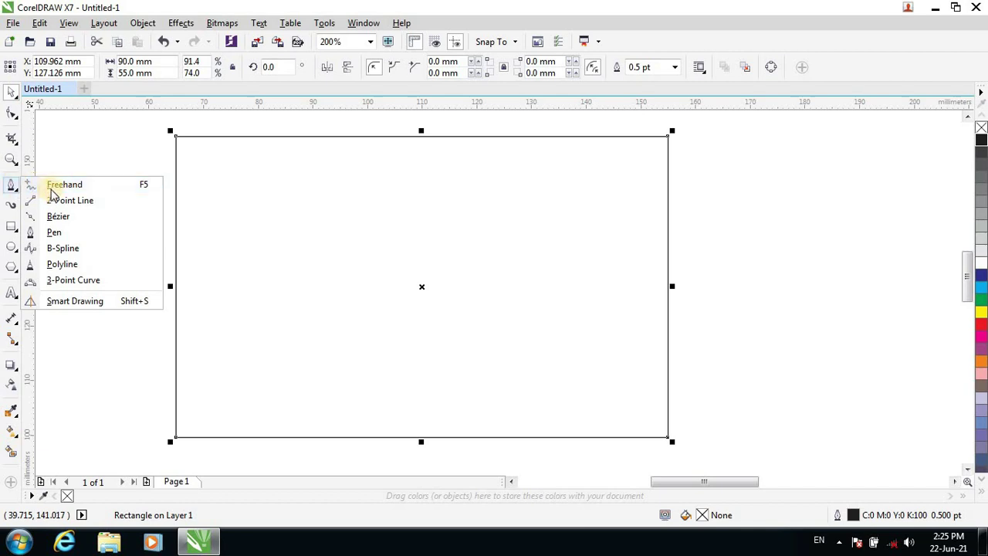
pyautogui.click(56, 233)
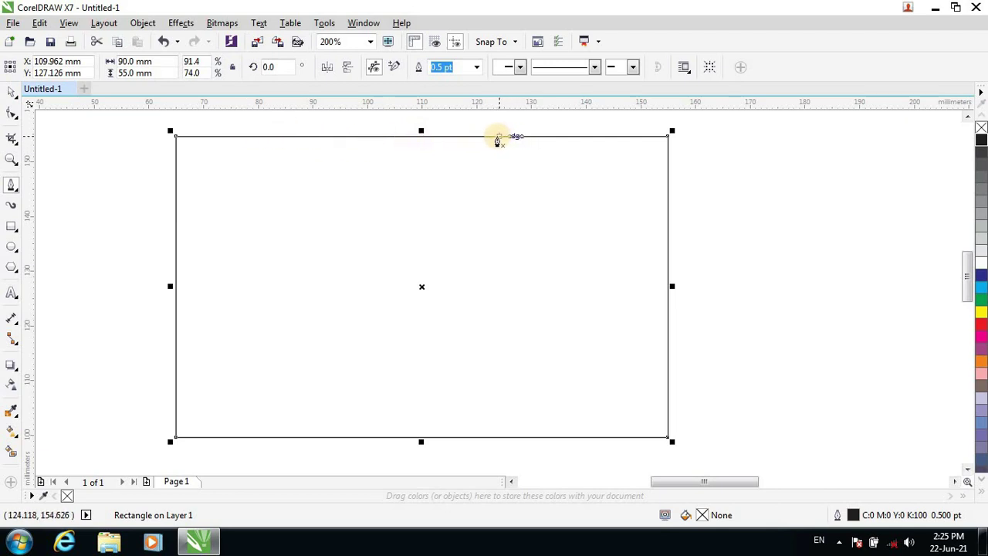
pyautogui.click(497, 137)
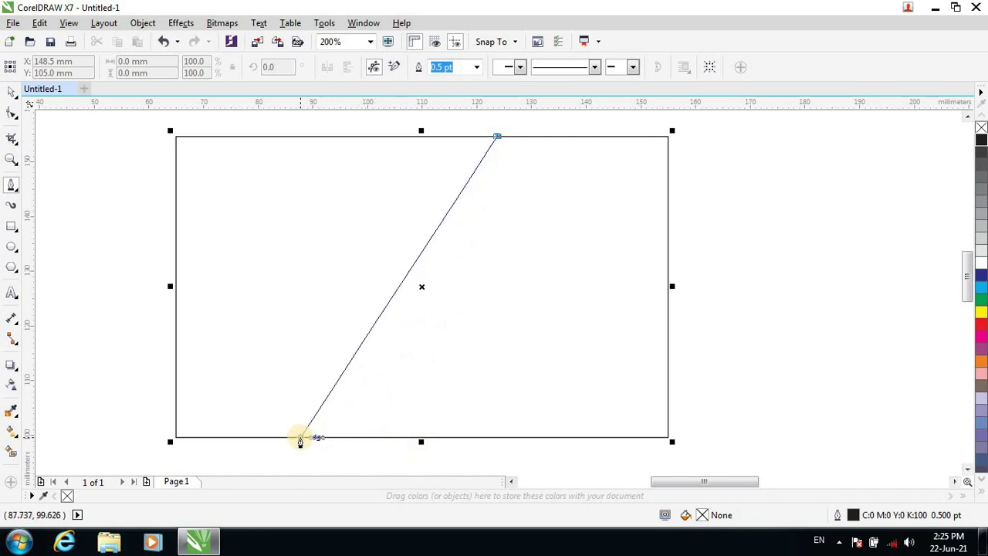
pyautogui.click(300, 437)
pyautogui.moveTo(297, 455); pyautogui.dragTo(349, 423)
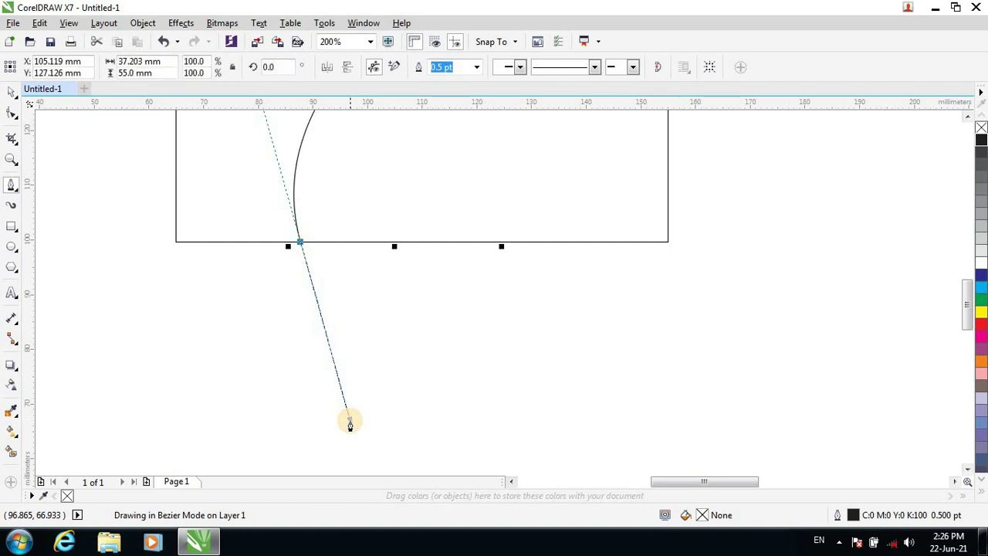
# Add nodes at the lower-left and top-left corners and close the curved shape.
pyautogui.scroll(1, 332, 309)
pyautogui.scroll(-3, 332, 309)
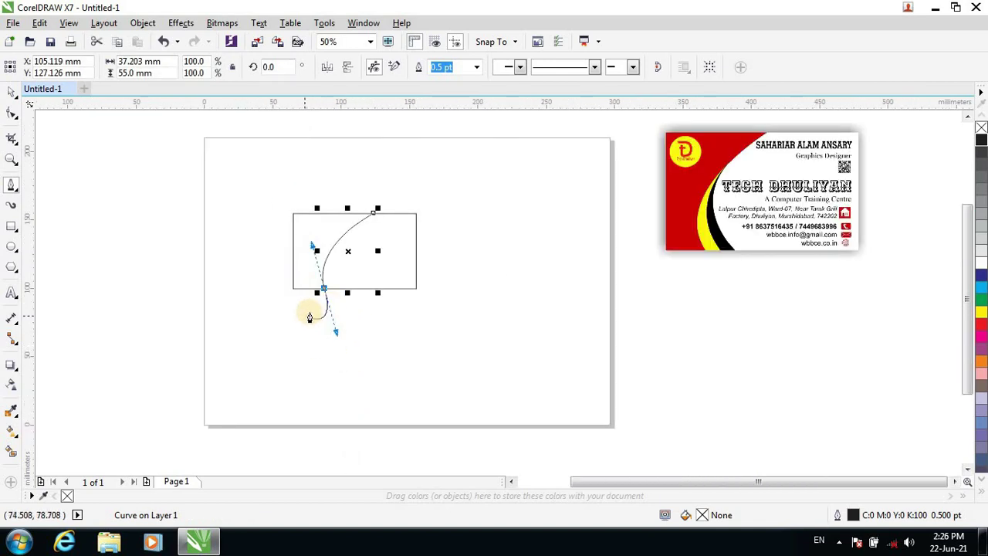
pyautogui.scroll(1, 316, 315)
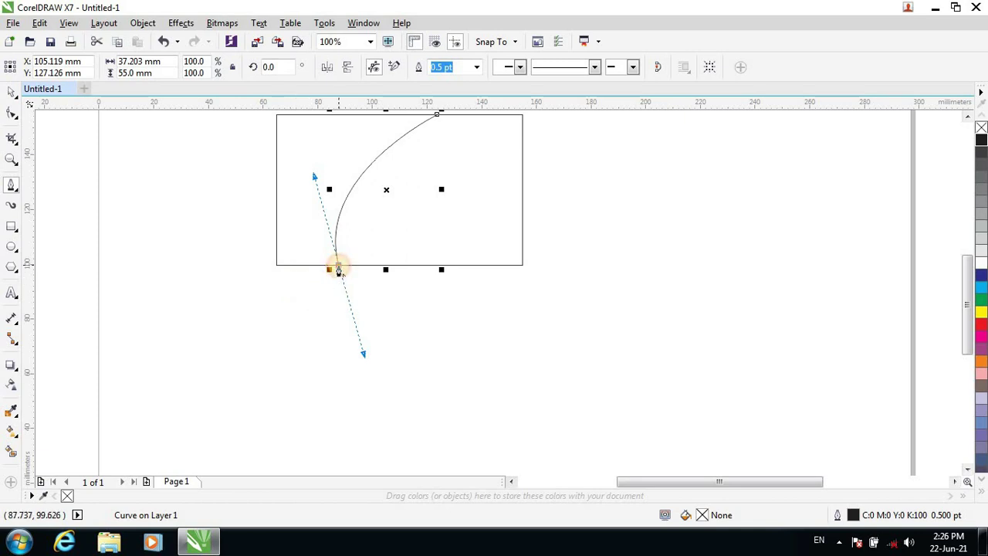
pyautogui.click(338, 270)
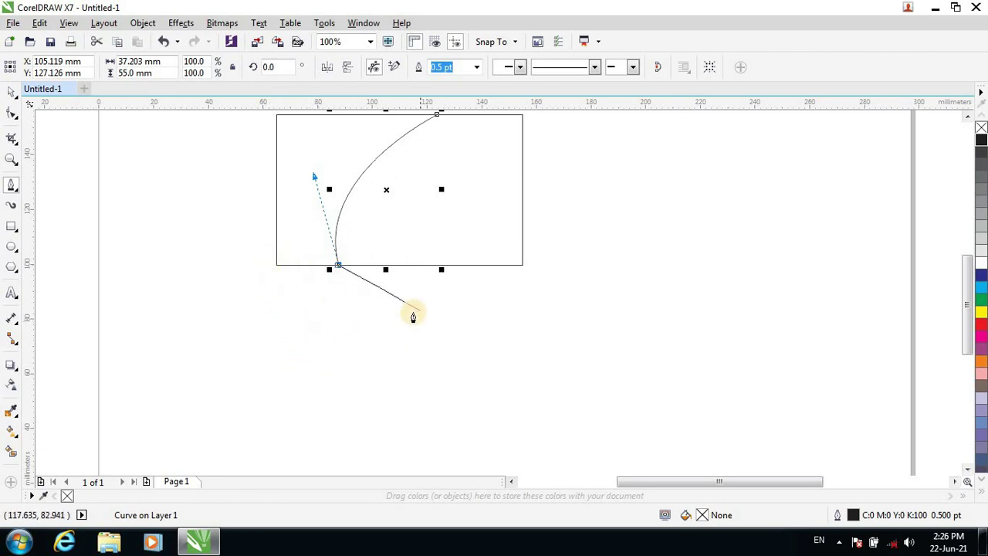
pyautogui.click(275, 266)
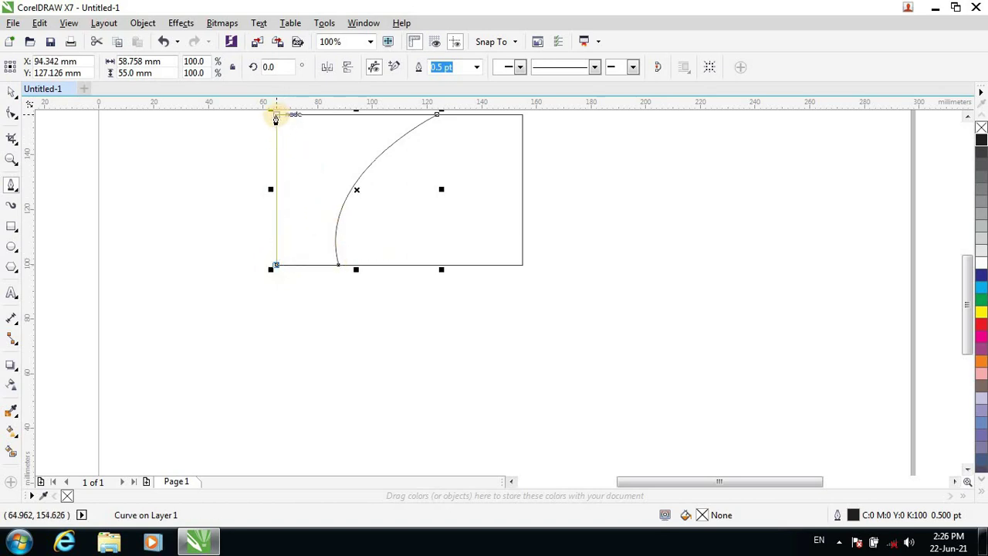
pyautogui.click(275, 118)
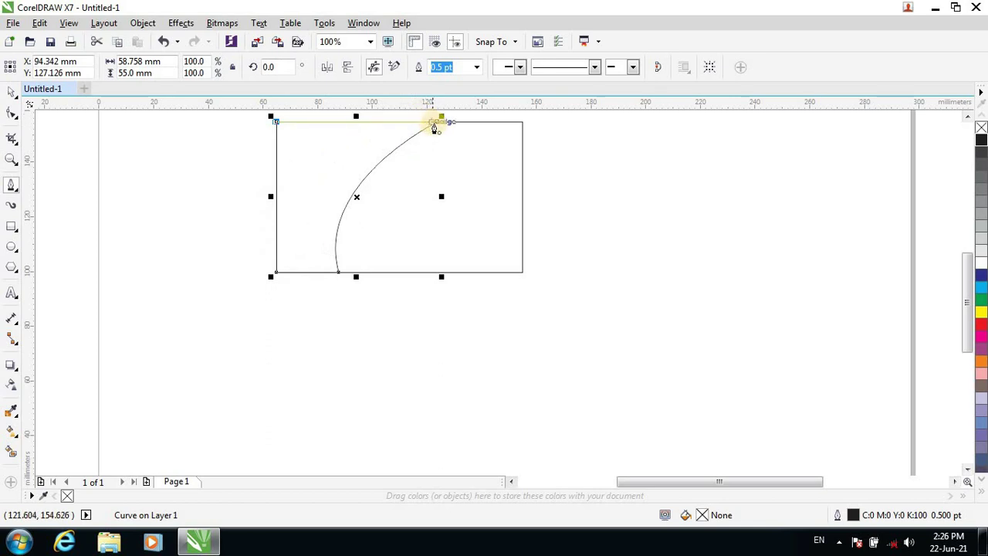
pyautogui.click(437, 123)
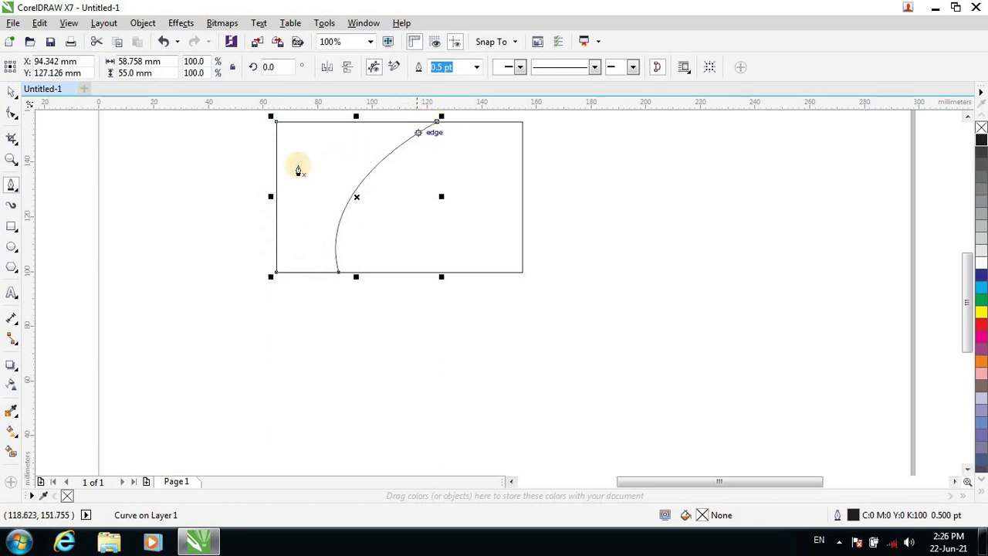
pyautogui.click(12, 92)
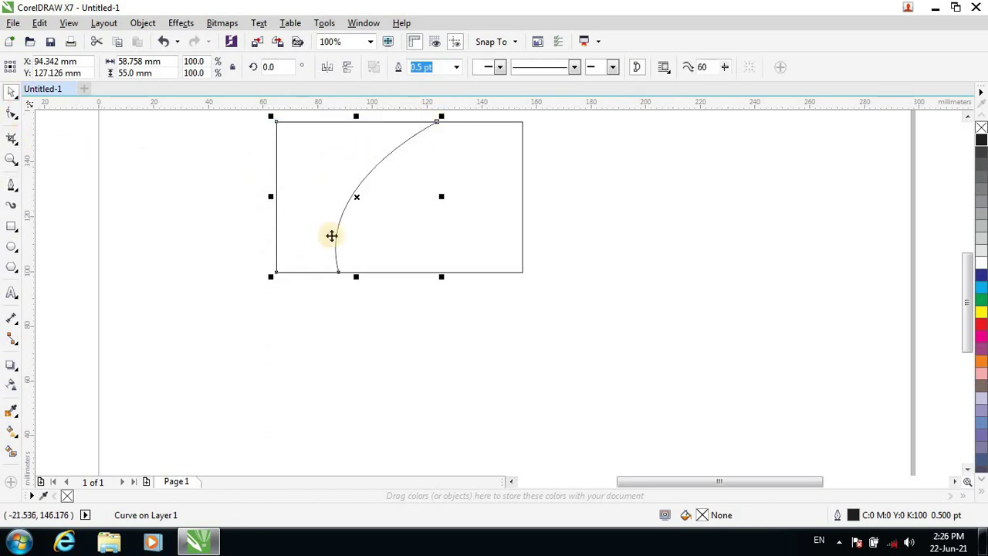
pyautogui.click(317, 178)
pyautogui.click(318, 187)
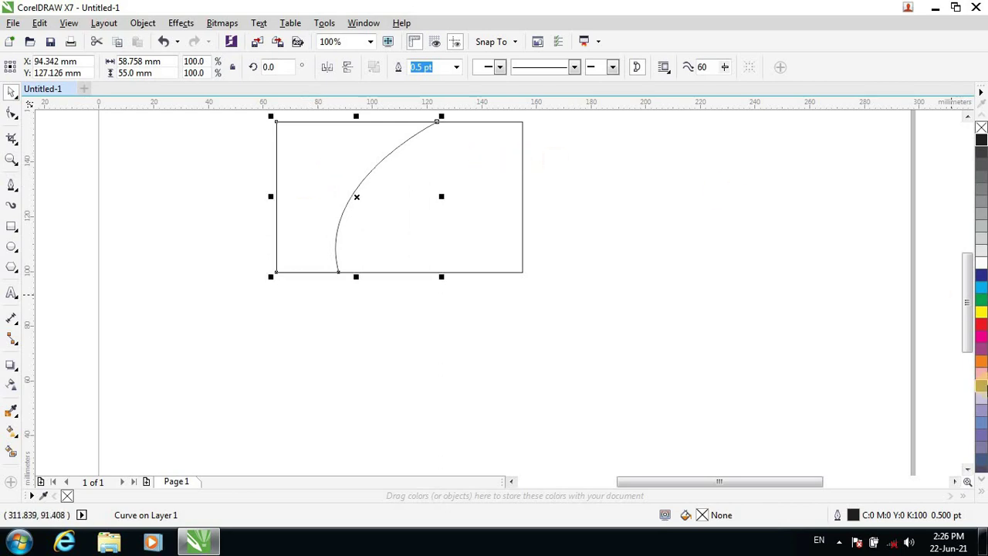
# Fill the curved left-side shape red and set its outline to red.
pyautogui.click(979, 328)
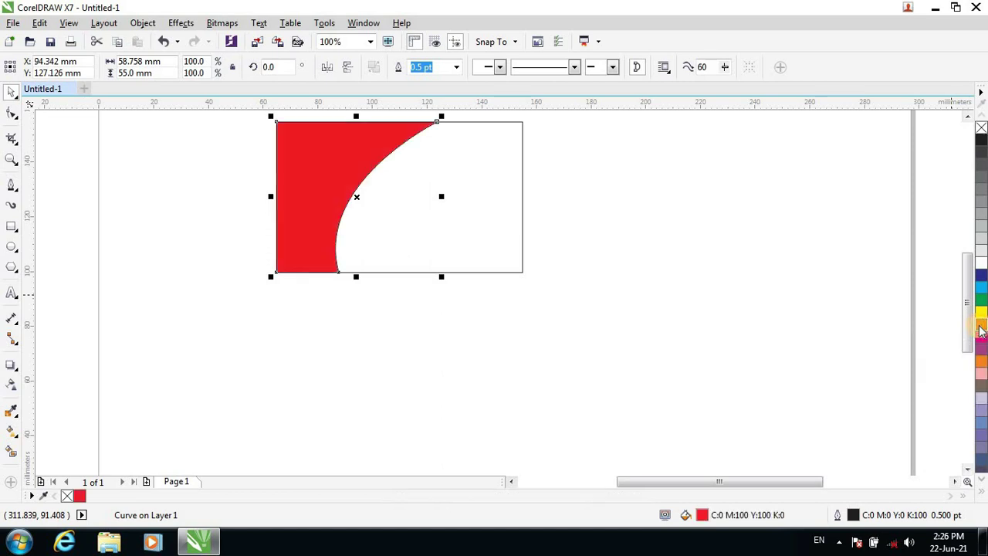
pyautogui.scroll(2, 379, 145)
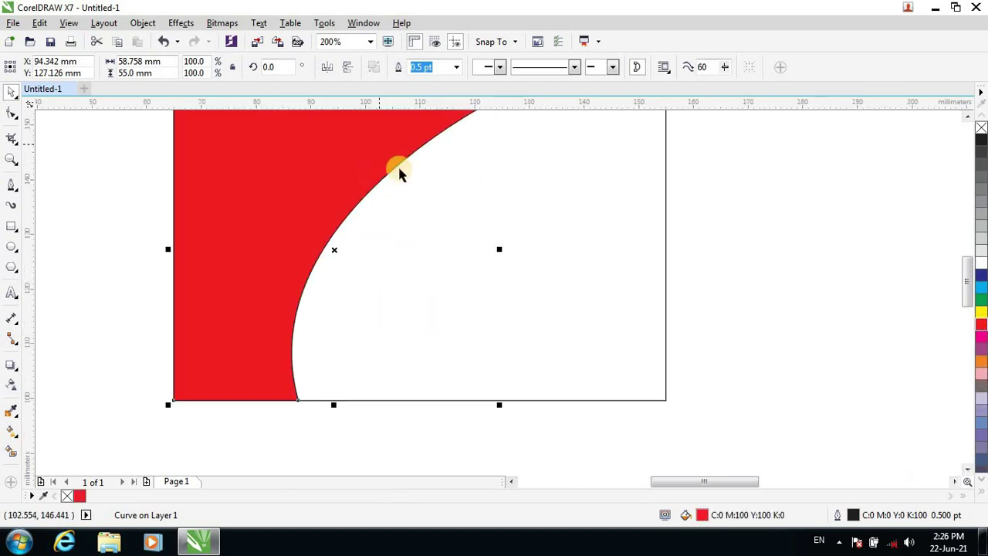
pyautogui.scroll(1, 972, 298)
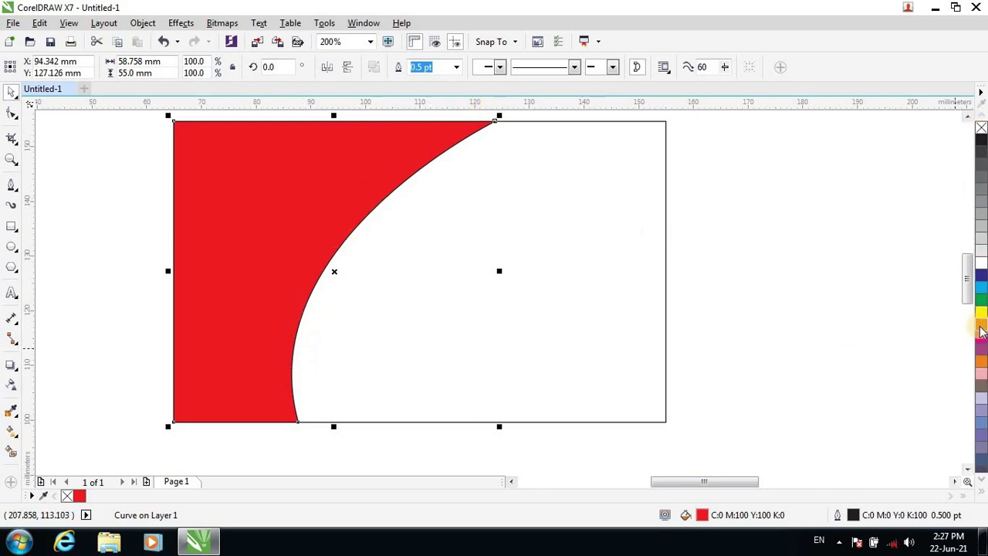
pyautogui.rightClick(981, 330)
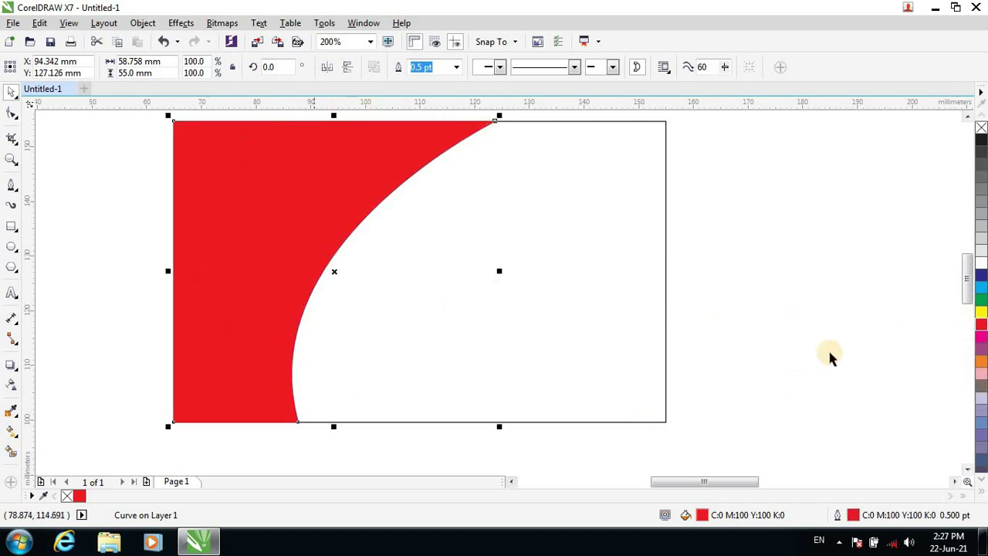
pyautogui.click(858, 310)
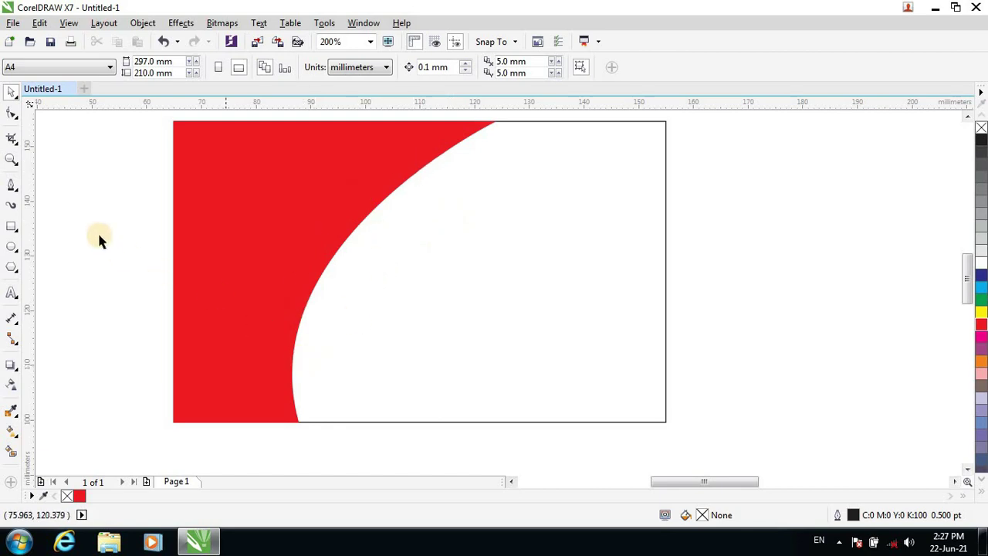
# Draw a closed Pen crescent from the red panel's edge down to the card's bottom edge and back.
pyautogui.click(11, 189)
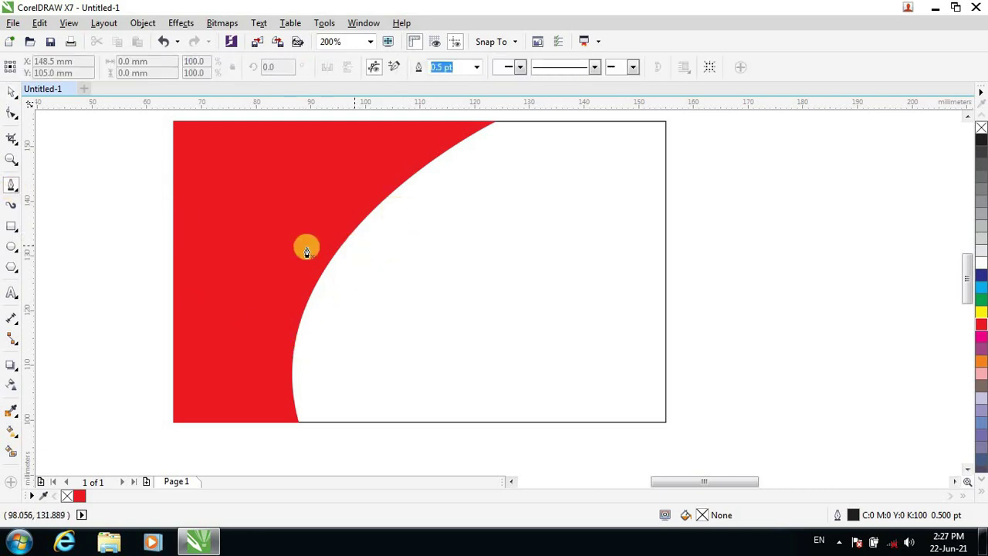
pyautogui.click(342, 249)
pyautogui.moveTo(337, 259); pyautogui.dragTo(387, 201)
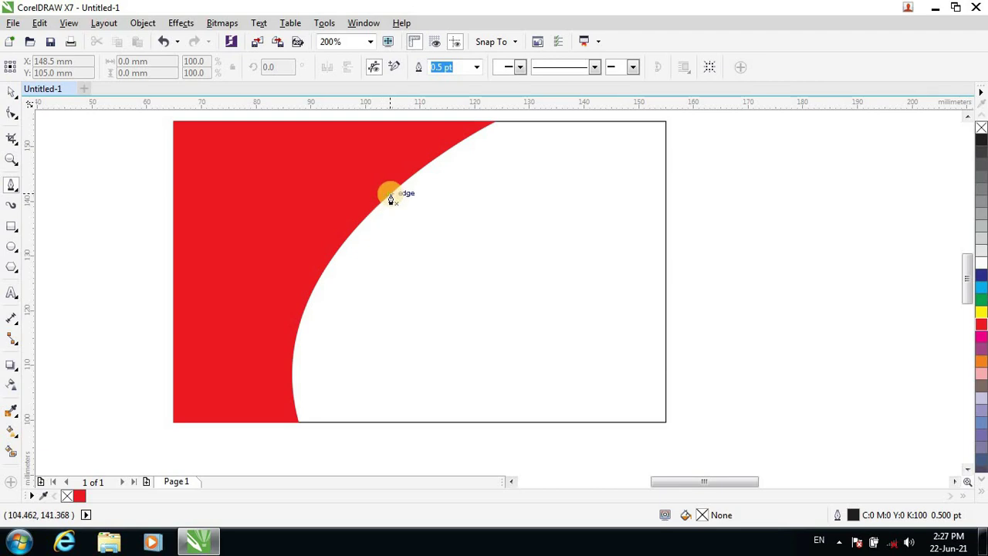
pyautogui.click(390, 199)
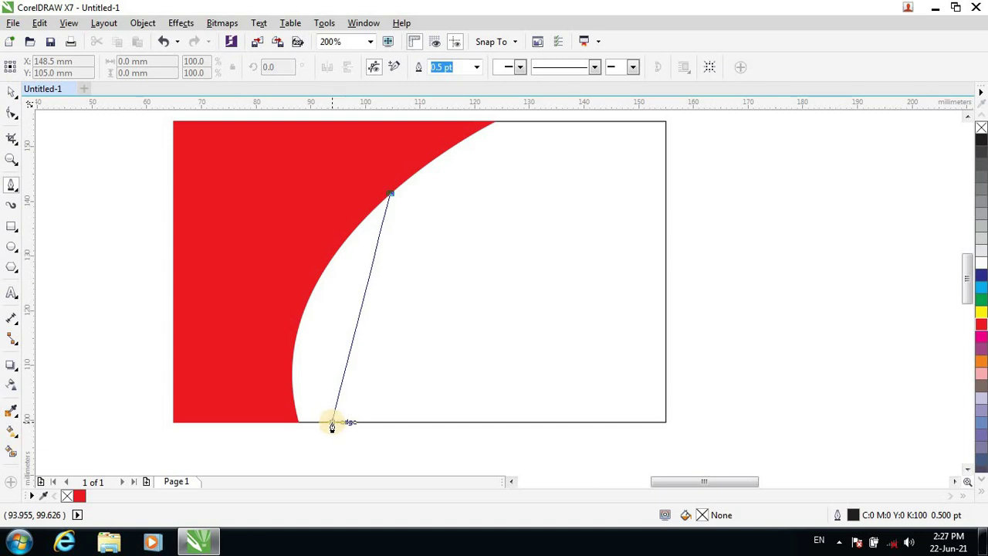
pyautogui.moveTo(332, 424); pyautogui.dragTo(380, 456)
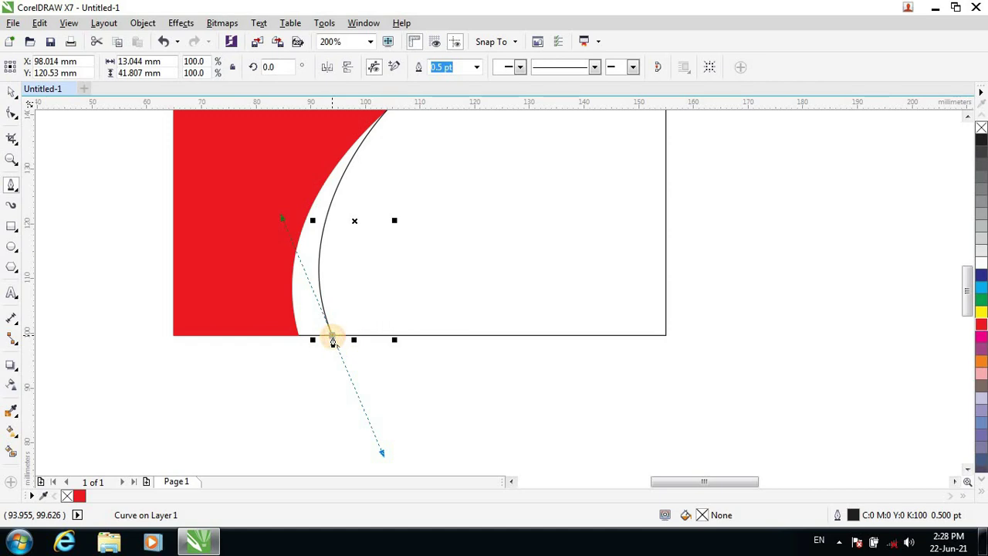
pyautogui.moveTo(332, 341); pyautogui.dragTo(306, 345)
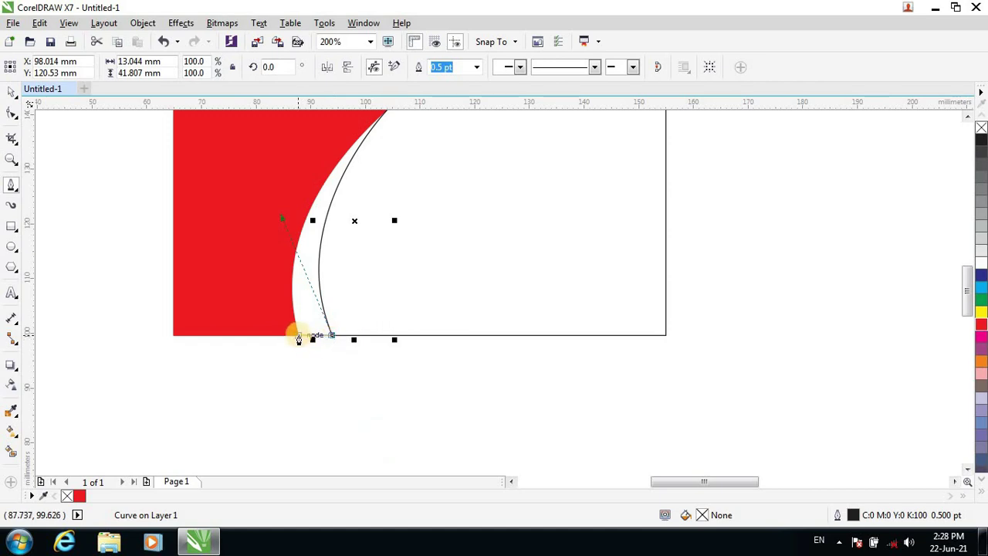
pyautogui.moveTo(297, 340); pyautogui.dragTo(373, 119)
pyautogui.scroll(1, 373, 119)
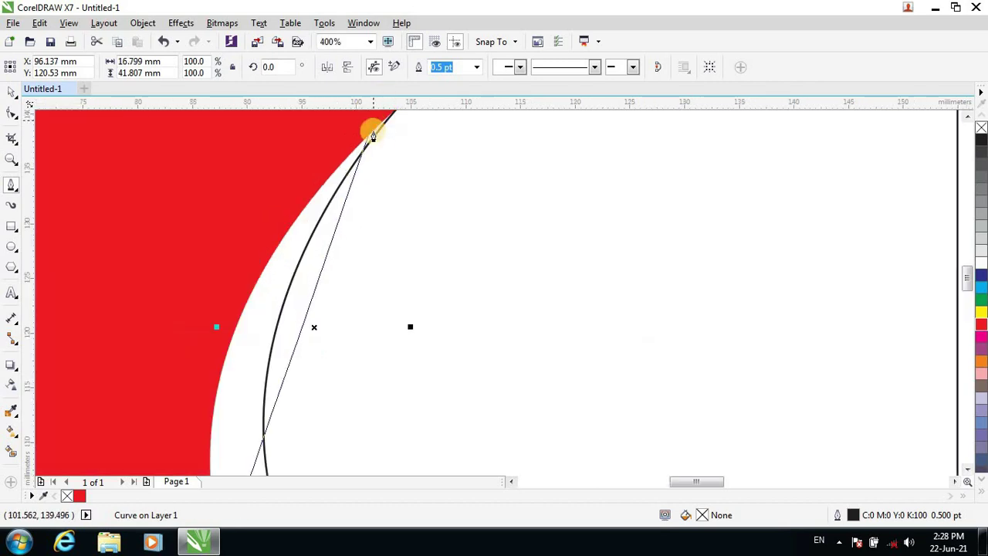
pyautogui.scroll(-2, 370, 128)
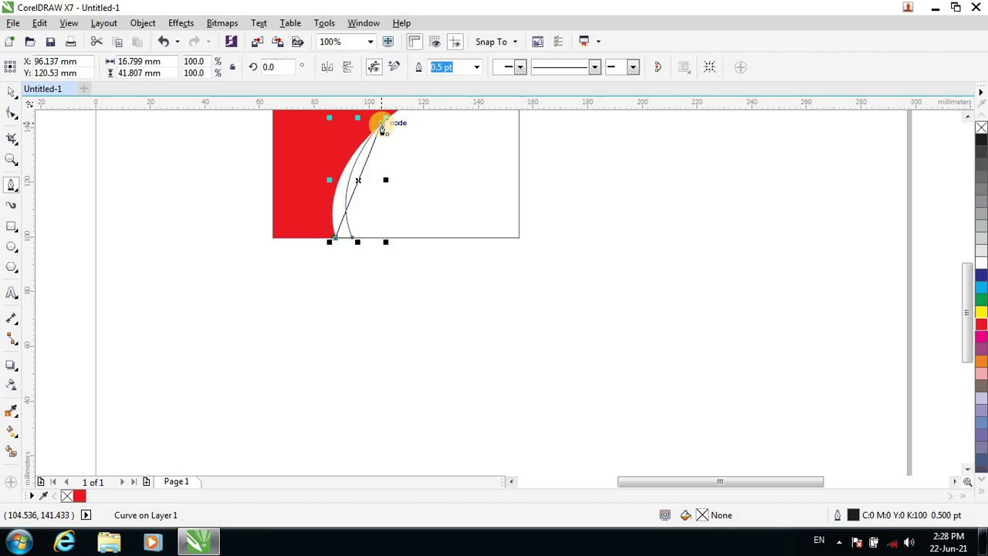
pyautogui.moveTo(381, 129)
pyautogui.mouseDown()
pyautogui.moveTo(341, 132)
pyautogui.moveTo(312, 191)
pyautogui.mouseUp()
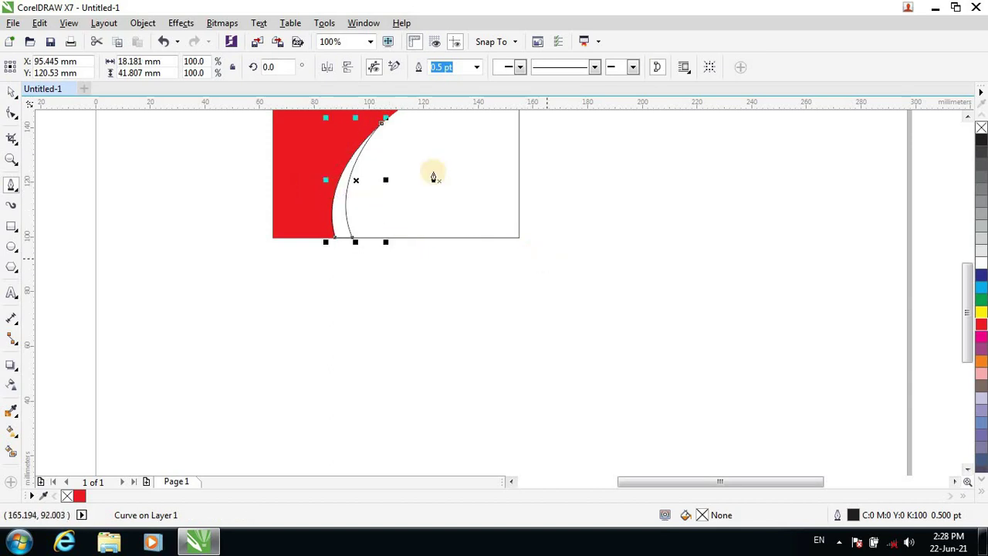
pyautogui.scroll(1, 392, 148)
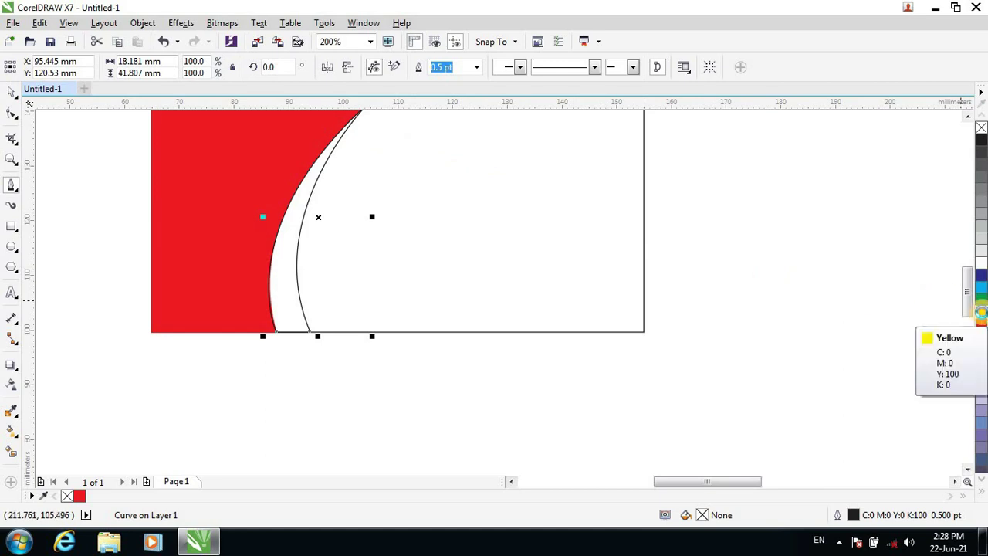
# Give the crescent a yellow fill and a yellow outline.
pyautogui.click(983, 317)
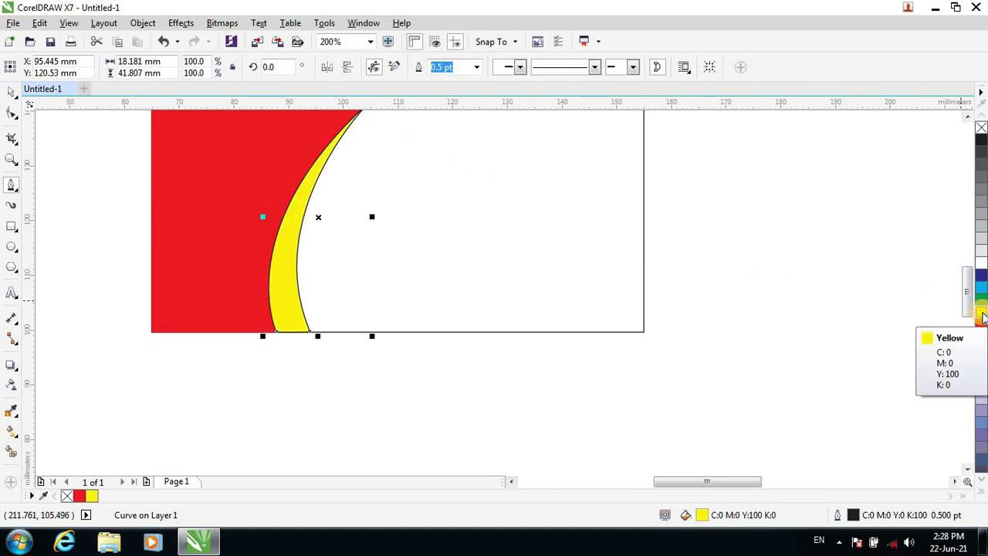
pyautogui.rightClick(983, 316)
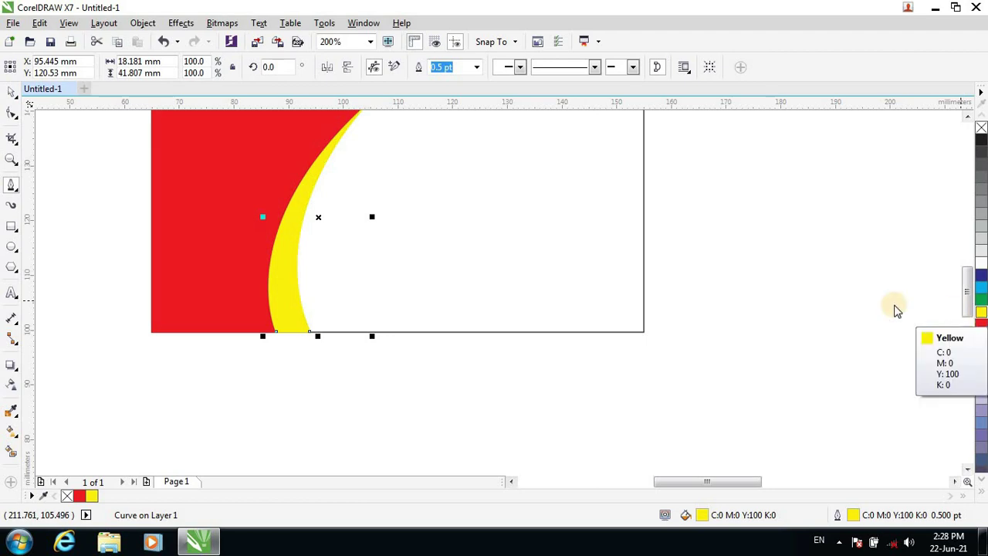
pyautogui.click(9, 92)
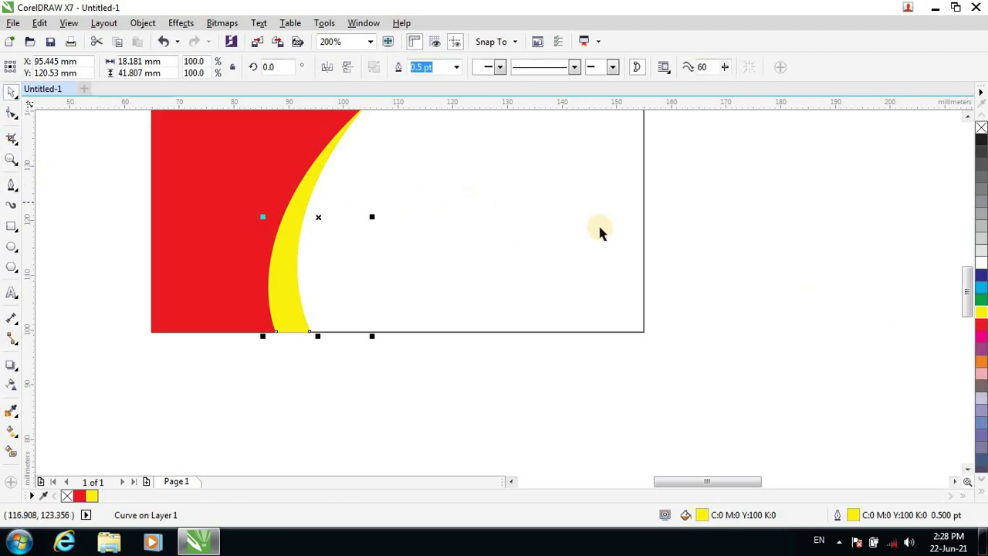
pyautogui.moveTo(964, 302); pyautogui.dragTo(952, 293)
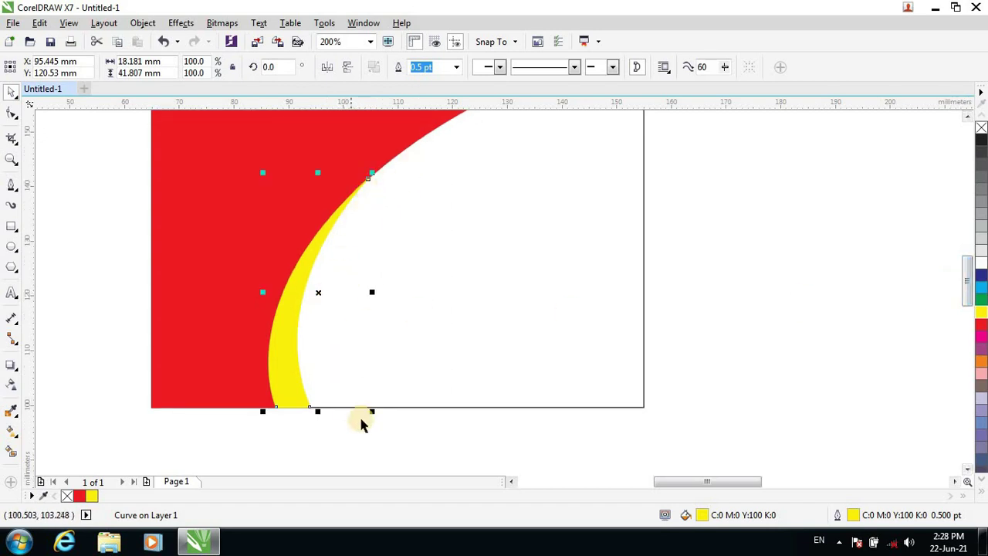
pyautogui.click(11, 184)
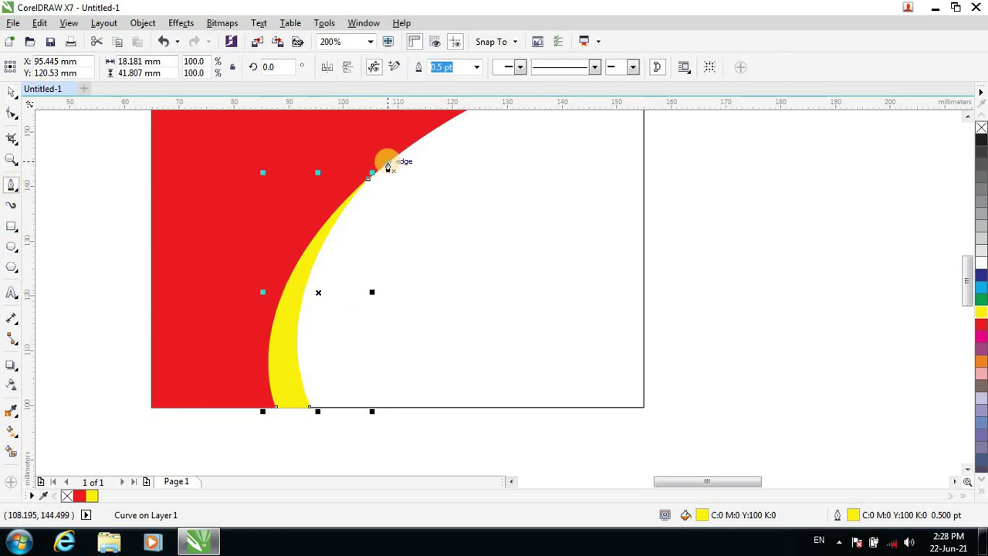
pyautogui.click(387, 164)
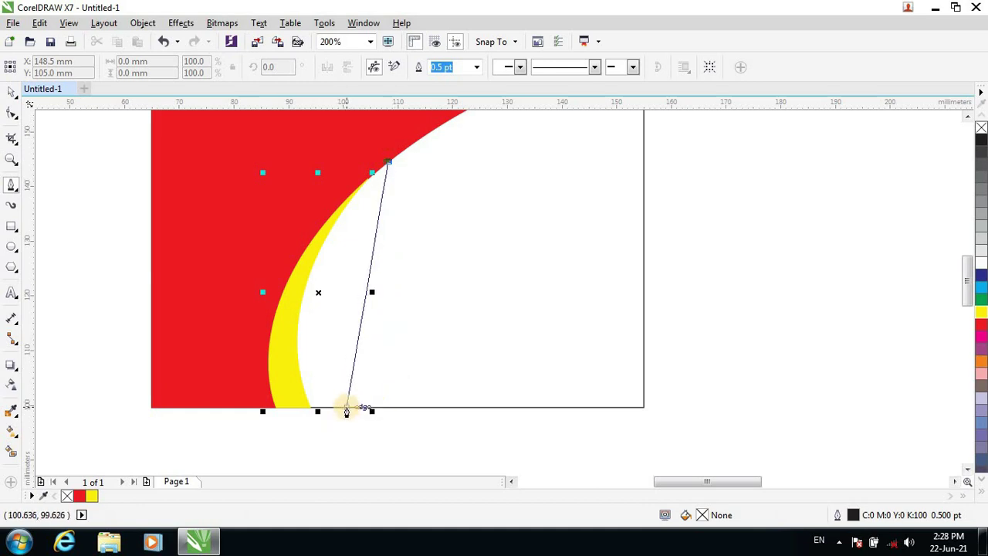
pyautogui.click(347, 408)
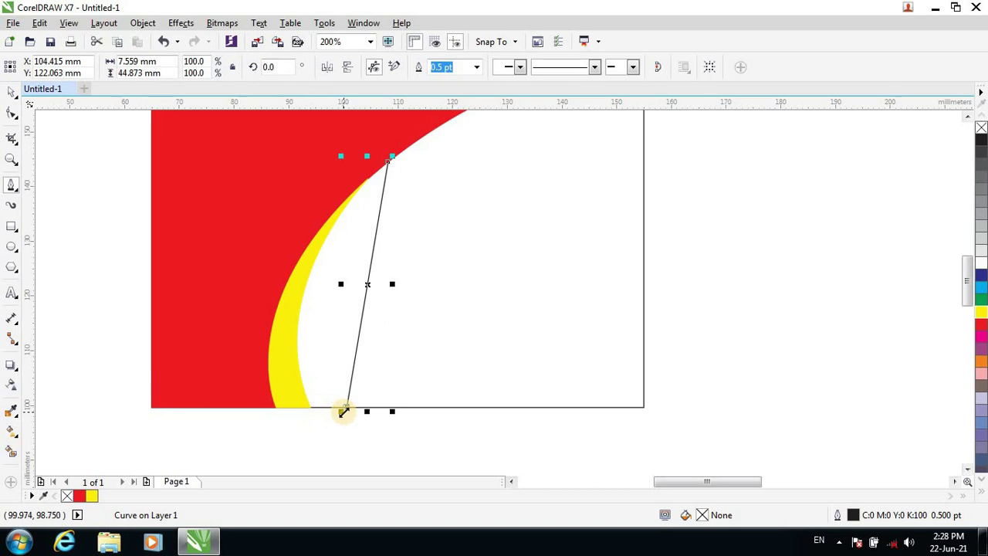
pyautogui.click(343, 411)
pyautogui.click(374, 347)
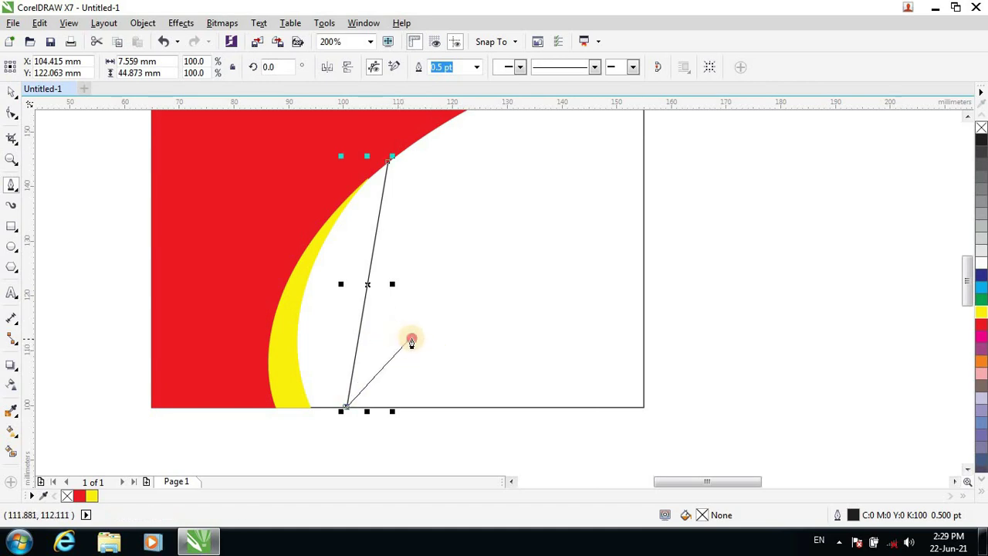
pyautogui.click(412, 338)
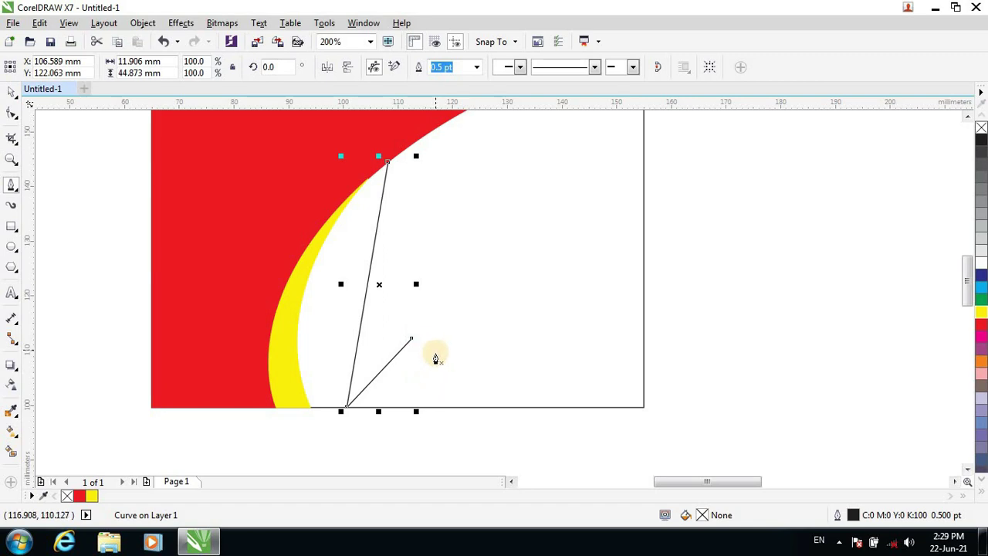
pyautogui.press('Delete')
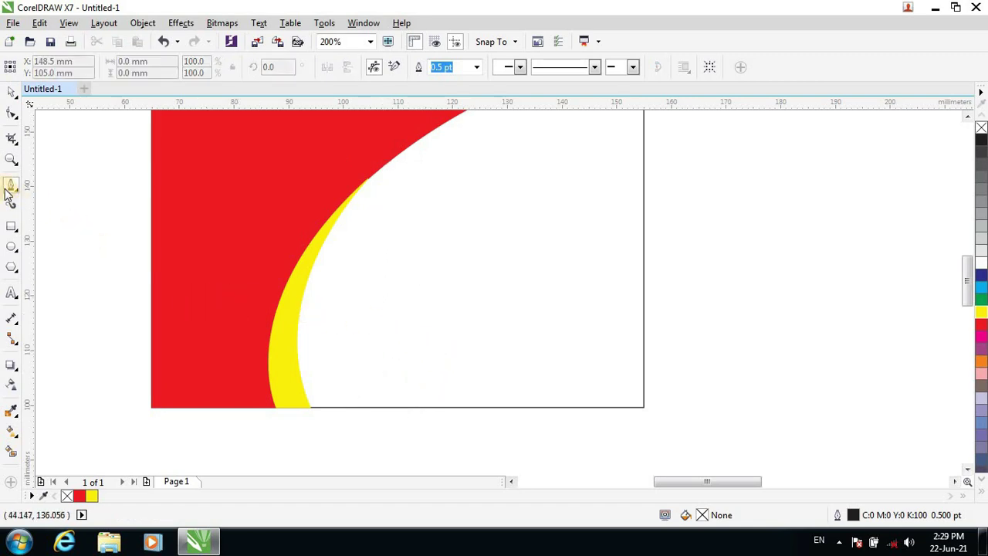
# Draw a closed Bezier sliver along the yellow swoosh's right edge, from the red panel to the card's bottom.
pyautogui.click(11, 186)
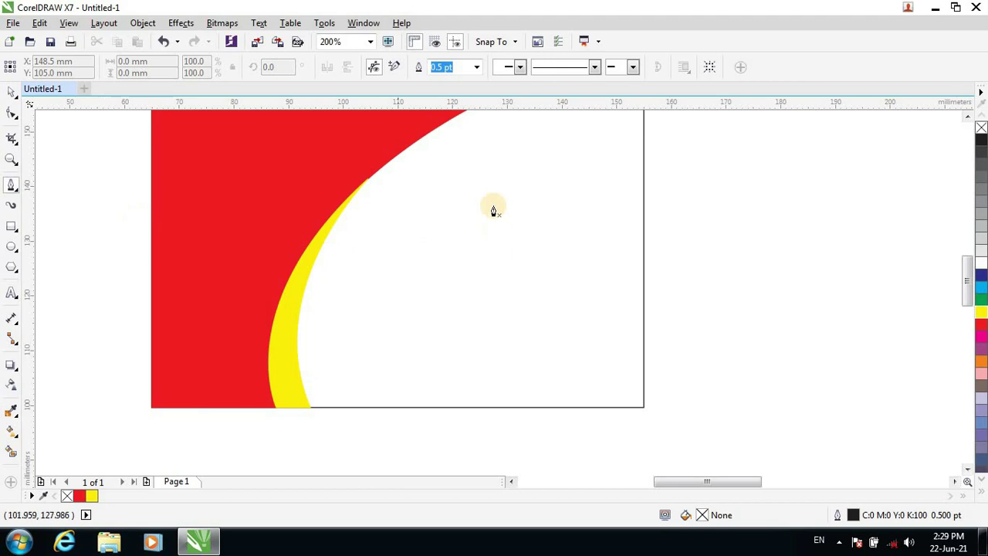
pyautogui.click(392, 160)
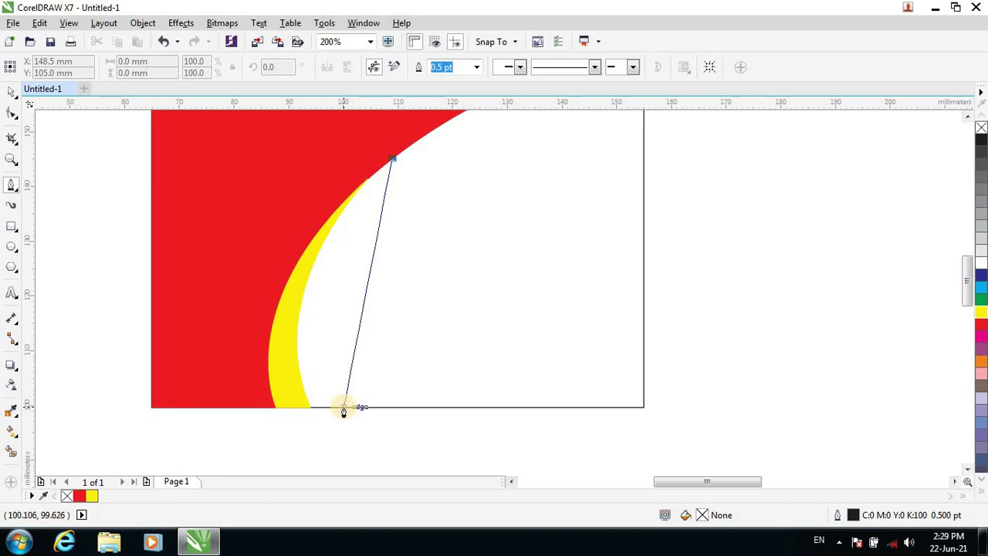
pyautogui.moveTo(343, 407); pyautogui.dragTo(401, 446)
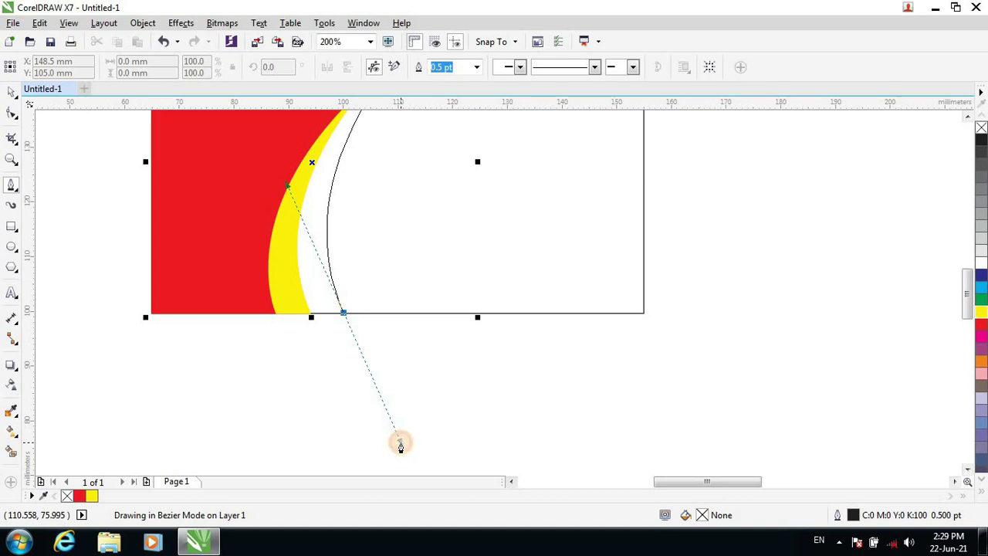
pyautogui.moveTo(400, 446); pyautogui.dragTo(403, 452)
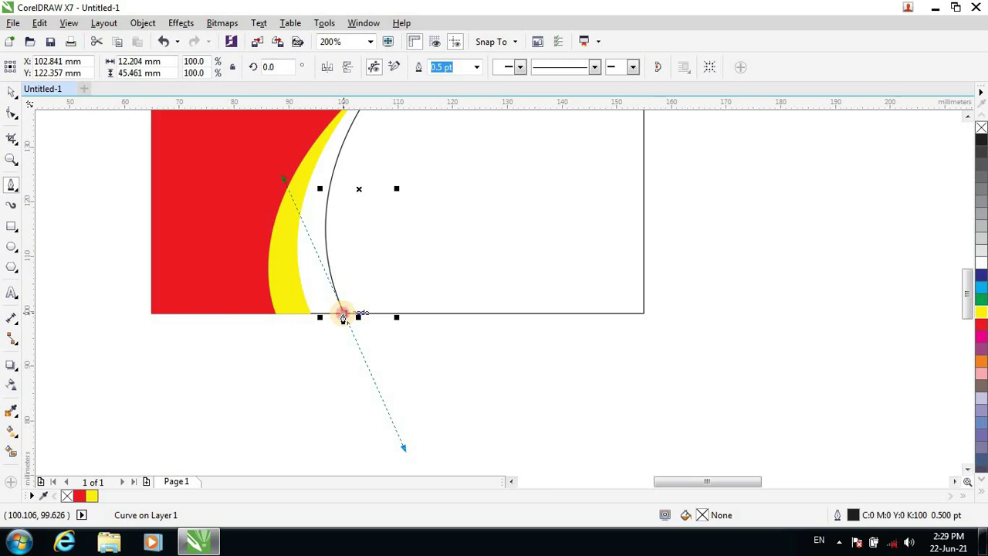
pyautogui.click(343, 315)
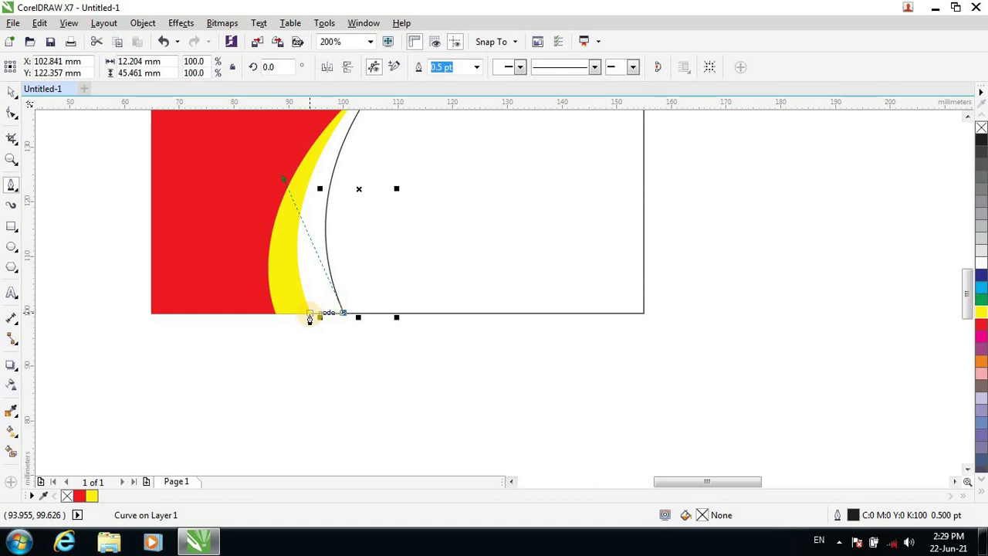
pyautogui.click(308, 314)
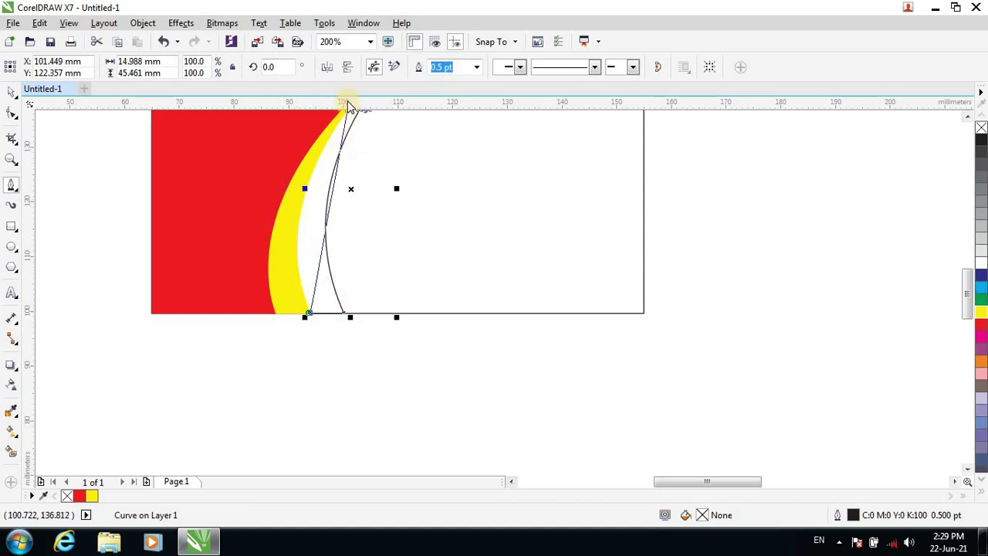
pyautogui.scroll(-1, 348, 147)
pyautogui.scroll(2, 348, 142)
pyautogui.scroll(-4, 348, 141)
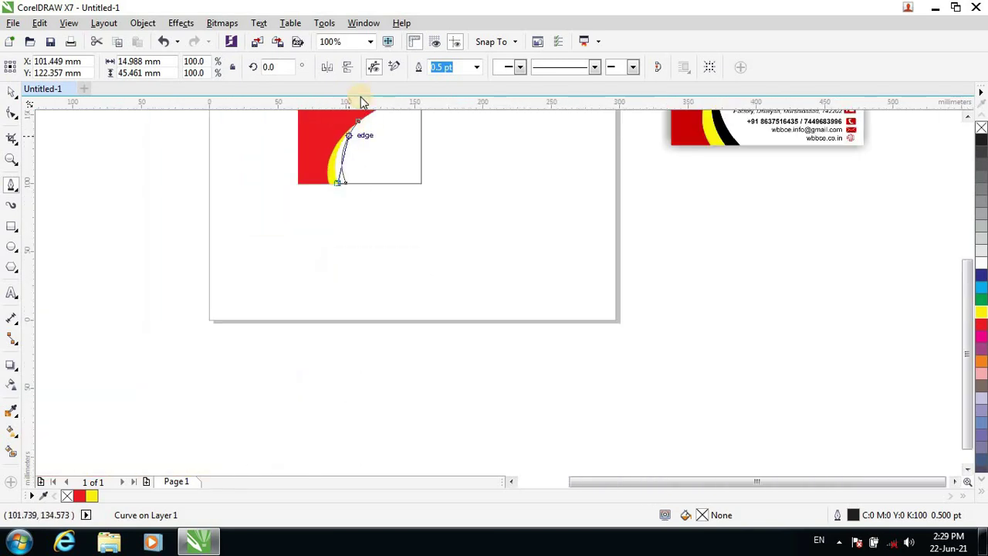
pyautogui.scroll(2, 442, 202)
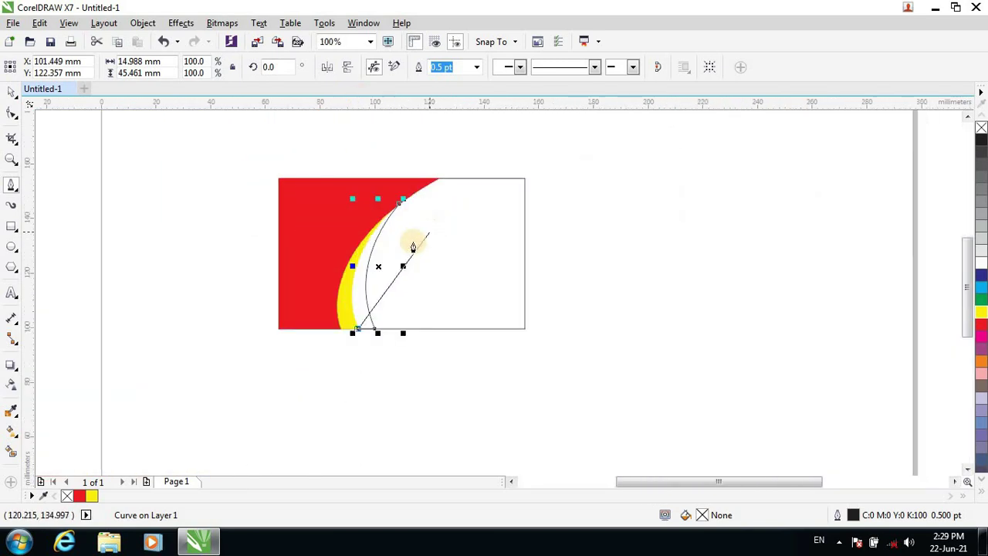
pyautogui.scroll(1, 377, 227)
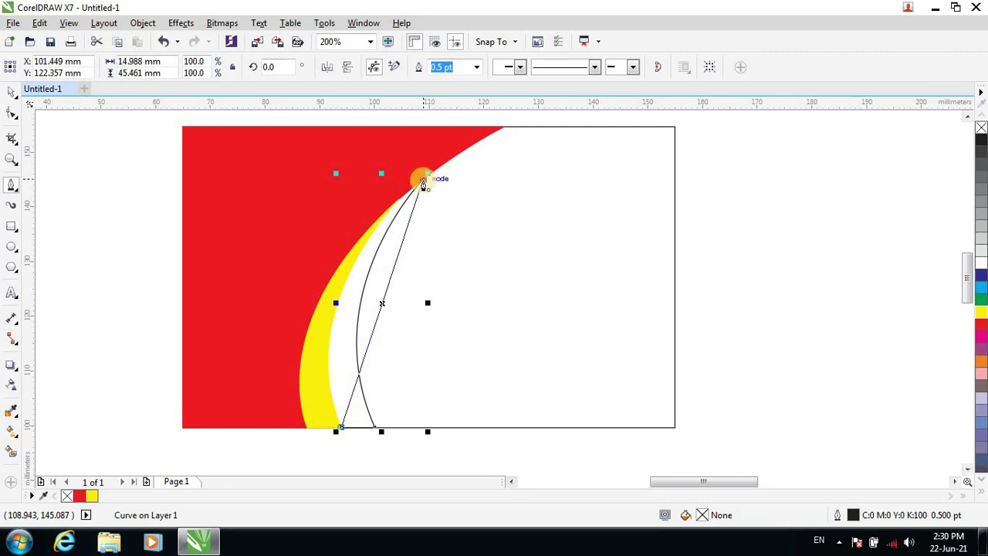
pyautogui.moveTo(423, 180)
pyautogui.mouseDown()
pyautogui.moveTo(452, 185)
pyautogui.moveTo(304, 301)
pyautogui.moveTo(290, 324)
pyautogui.moveTo(296, 287)
pyautogui.moveTo(281, 301)
pyautogui.mouseUp()
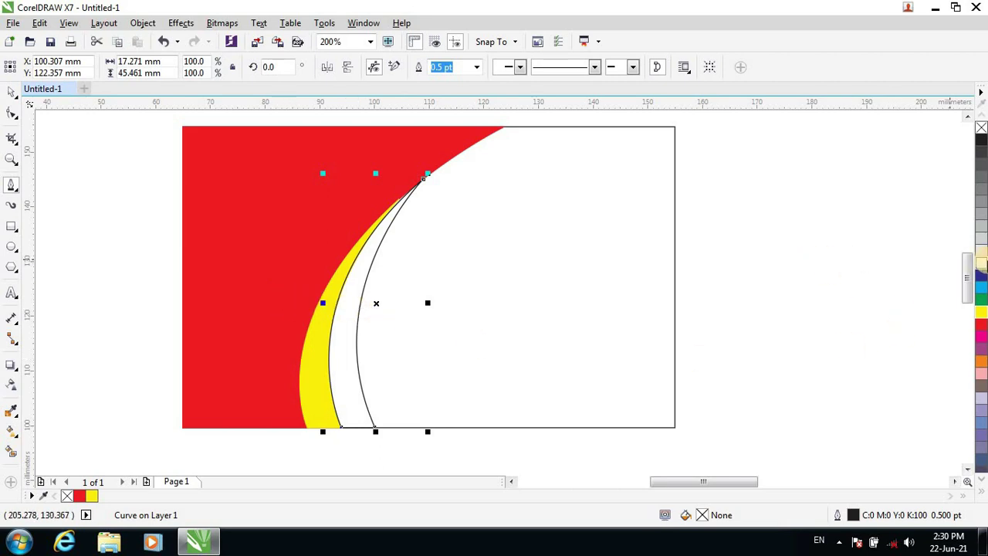
# Fill the sliver black, deselect it, and zoom around the card to check the stripes.
pyautogui.click(981, 139)
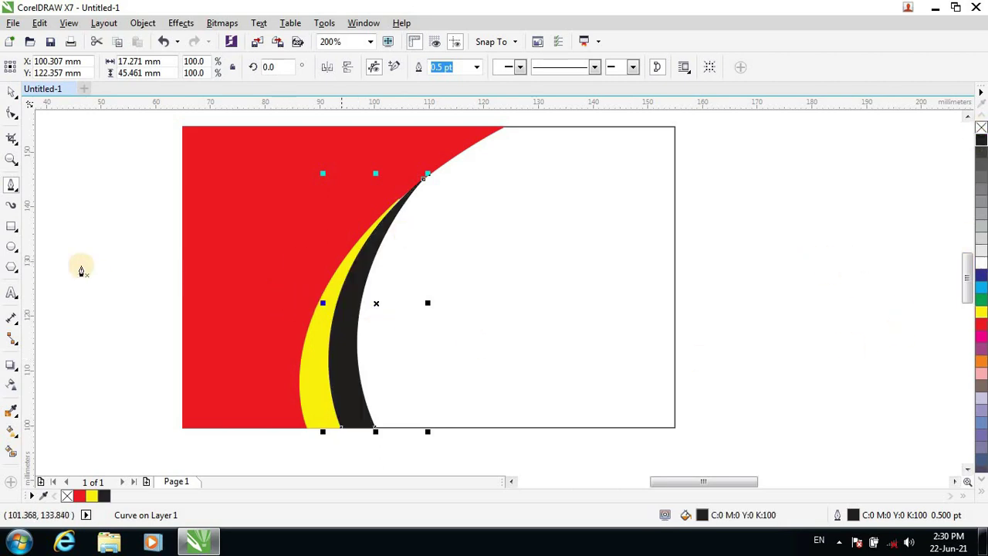
pyautogui.click(10, 91)
pyautogui.scroll(-2, 483, 220)
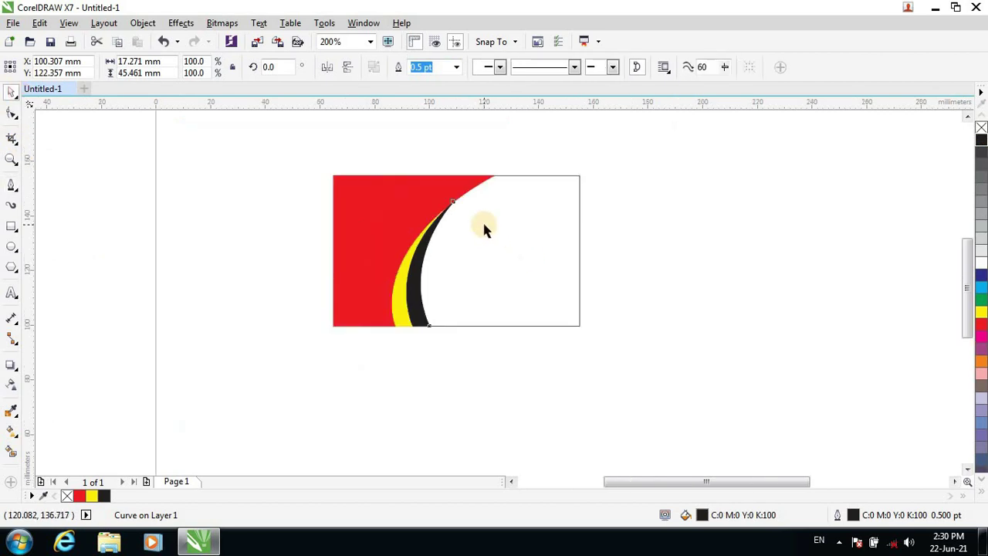
pyautogui.click(647, 268)
pyautogui.scroll(2, 522, 242)
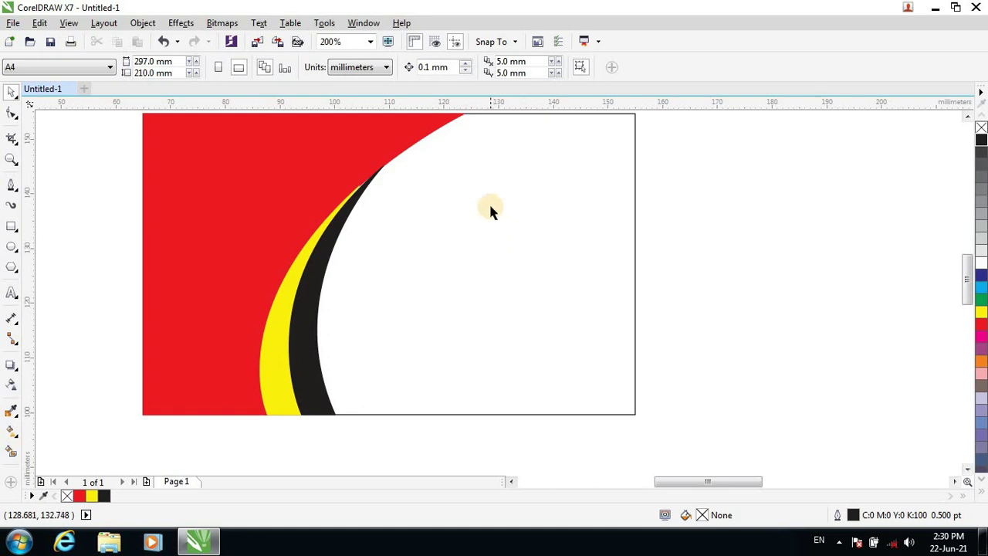
pyautogui.scroll(1, 489, 201)
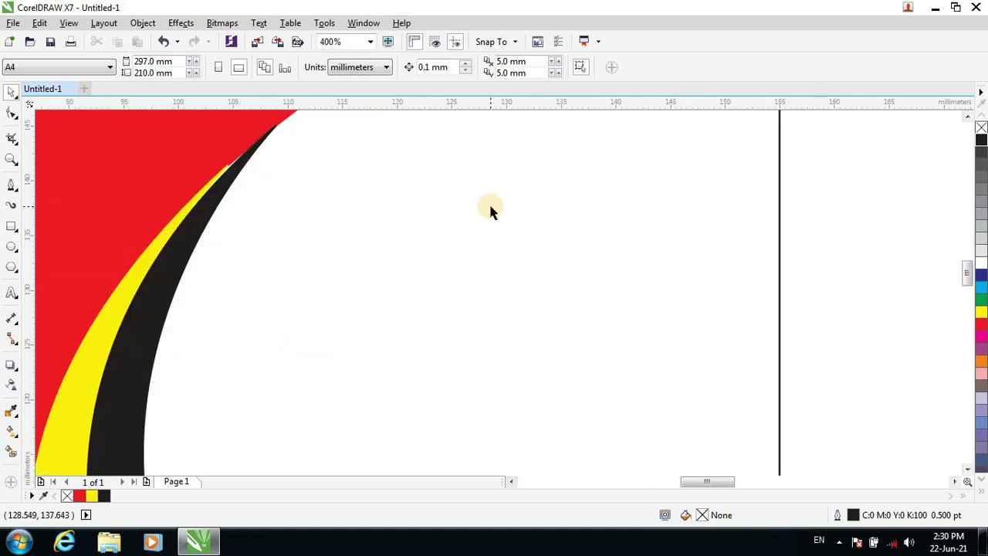
pyautogui.scroll(-4, 488, 201)
pyautogui.scroll(2, 489, 202)
pyautogui.scroll(1, 490, 207)
pyautogui.scroll(-1, 799, 278)
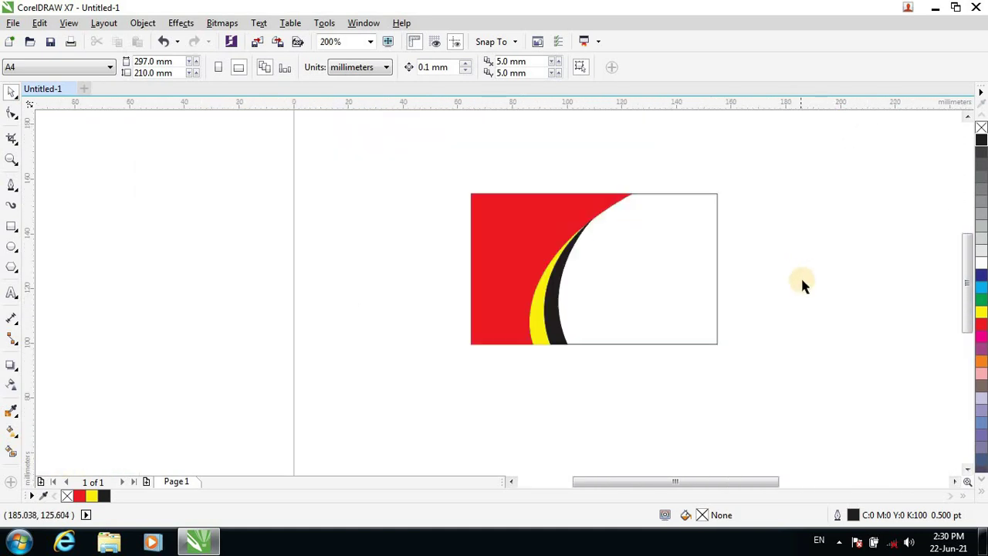
pyautogui.scroll(-2, 803, 281)
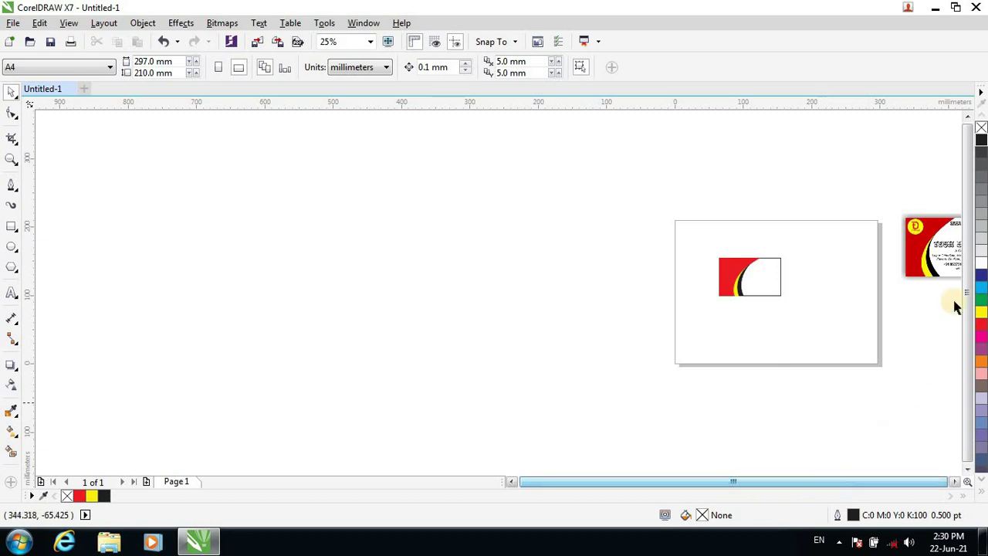
pyautogui.scroll(2, 956, 301)
pyautogui.scroll(-1, 901, 296)
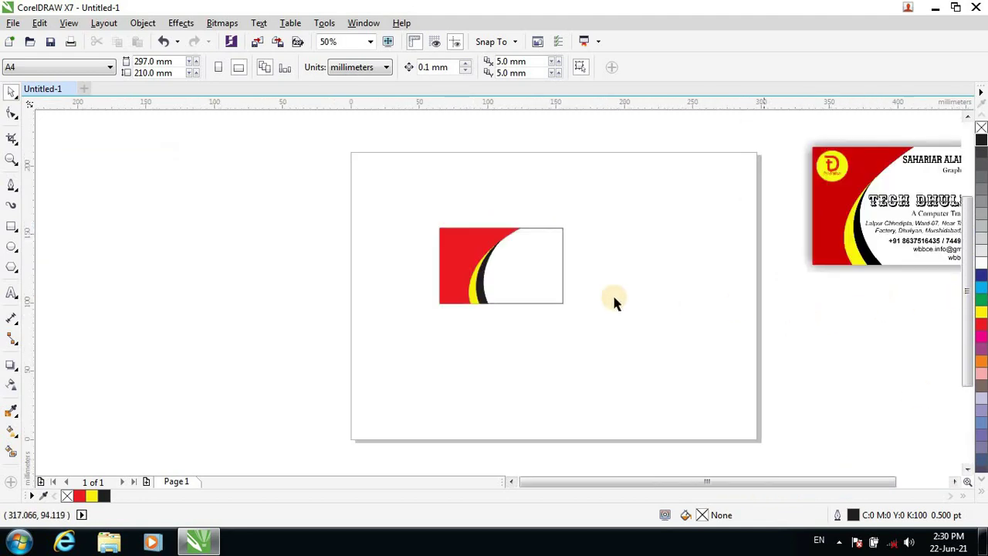
pyautogui.scroll(1, 528, 245)
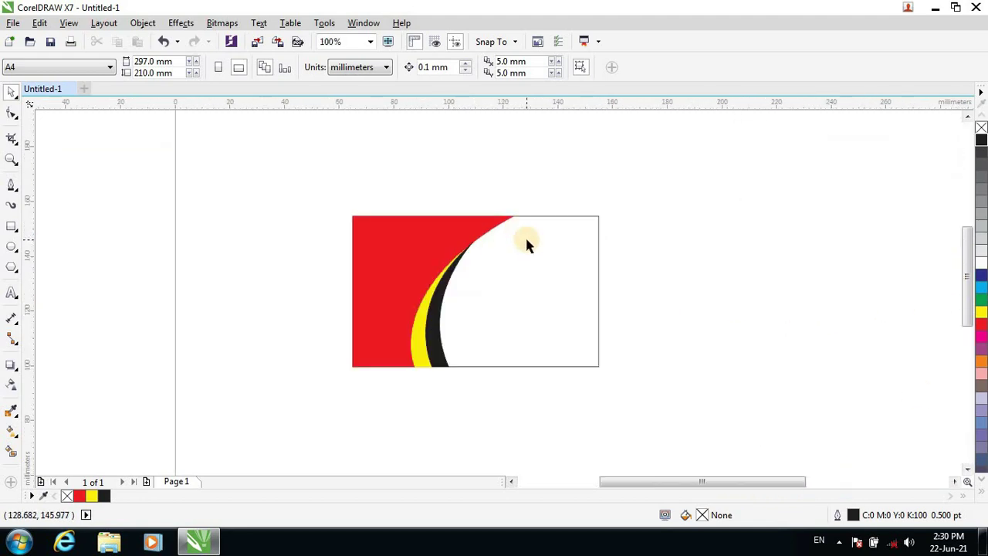
pyautogui.scroll(1, 525, 239)
pyautogui.scroll(-1, 523, 249)
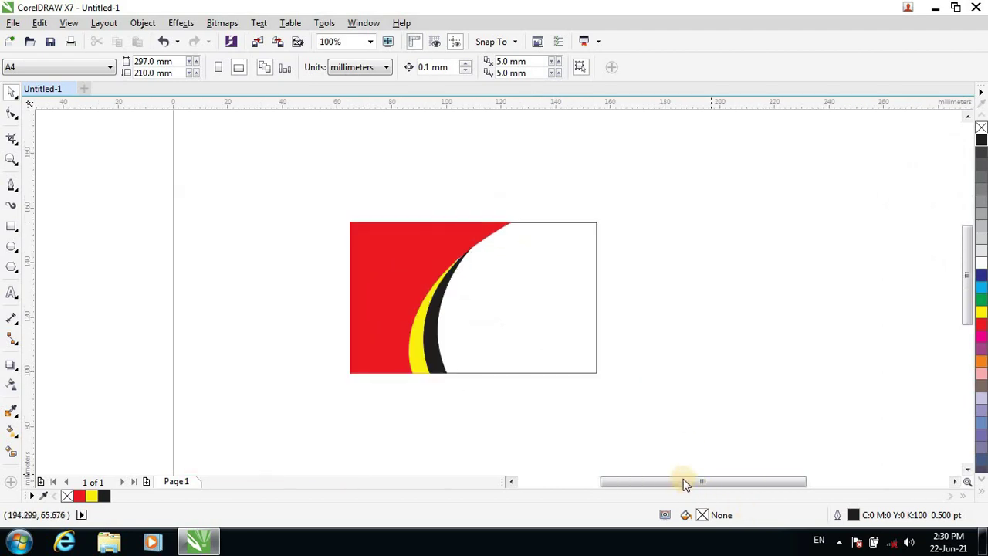
pyautogui.moveTo(684, 481); pyautogui.dragTo(692, 480)
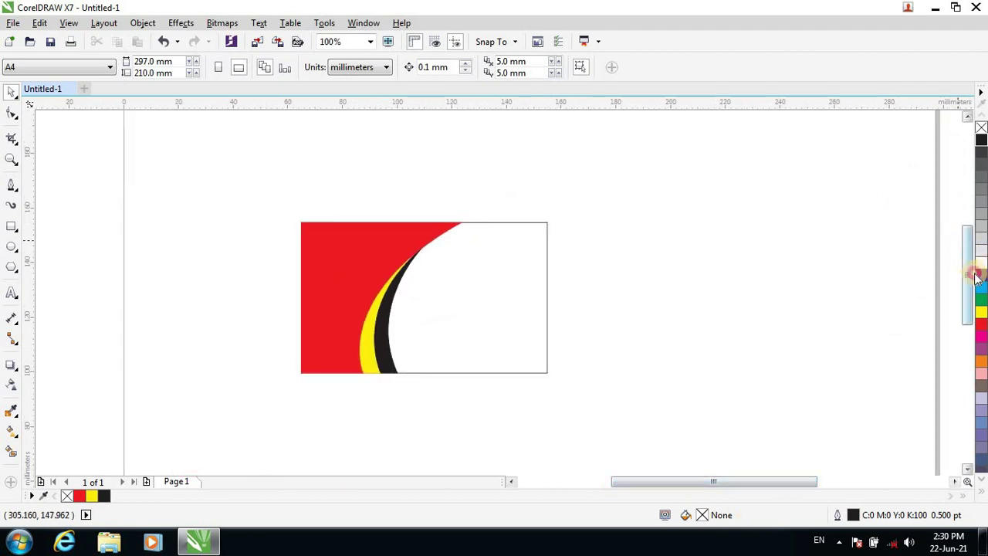
pyautogui.moveTo(974, 268); pyautogui.dragTo(908, 282)
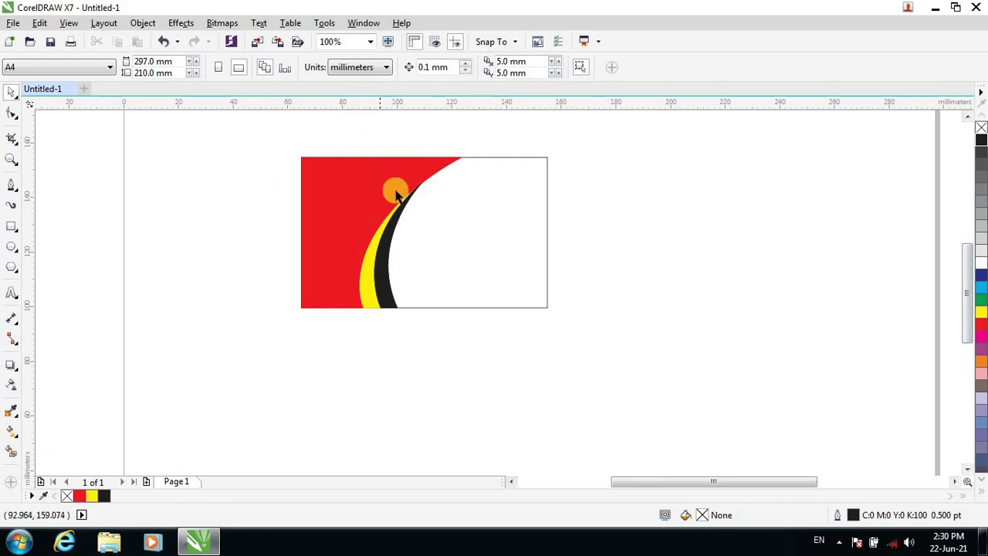
pyautogui.scroll(1, 392, 187)
pyautogui.moveTo(968, 267); pyautogui.dragTo(967, 267)
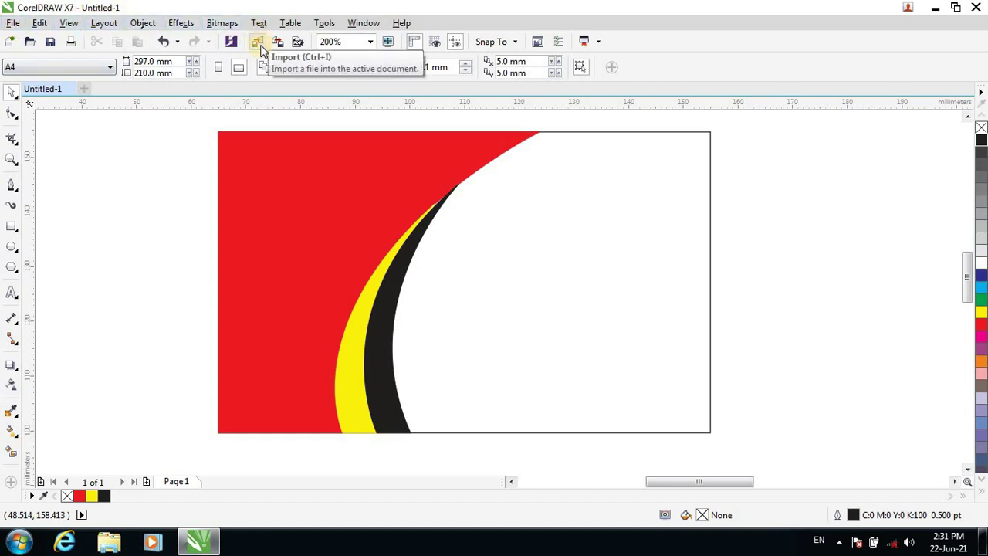
# Import TD-1.png from F:\tech dhuliyan and place it on the page.
pyautogui.click(13, 25)
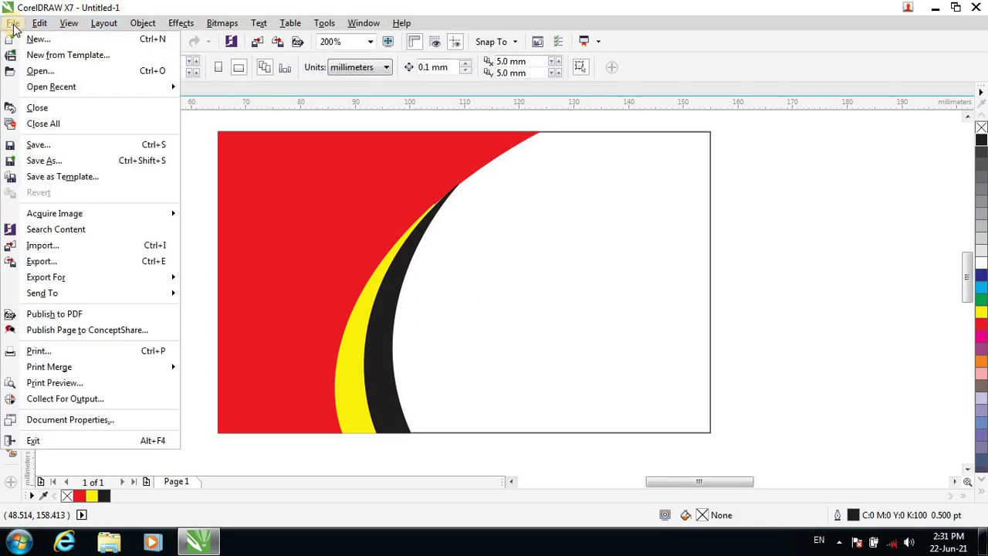
pyautogui.click(75, 247)
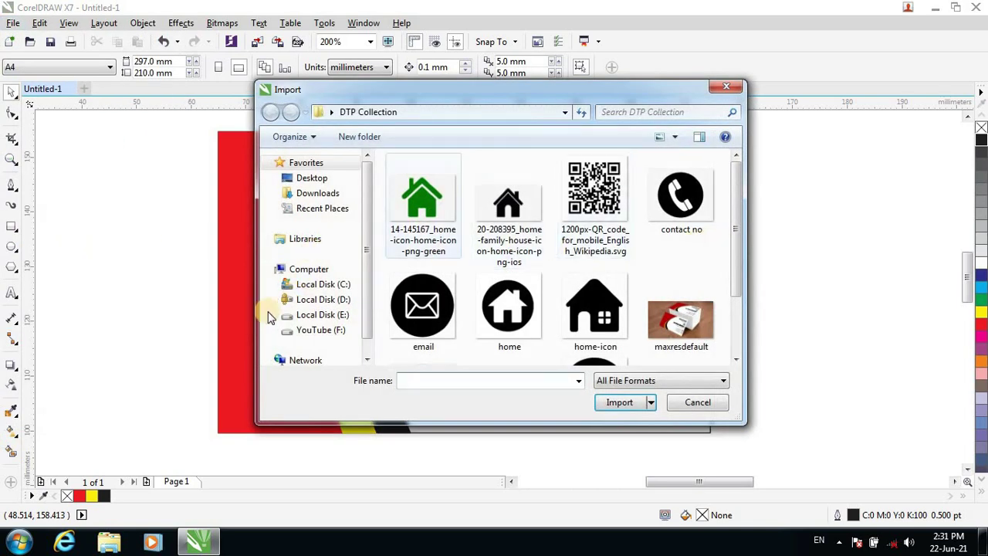
pyautogui.click(322, 332)
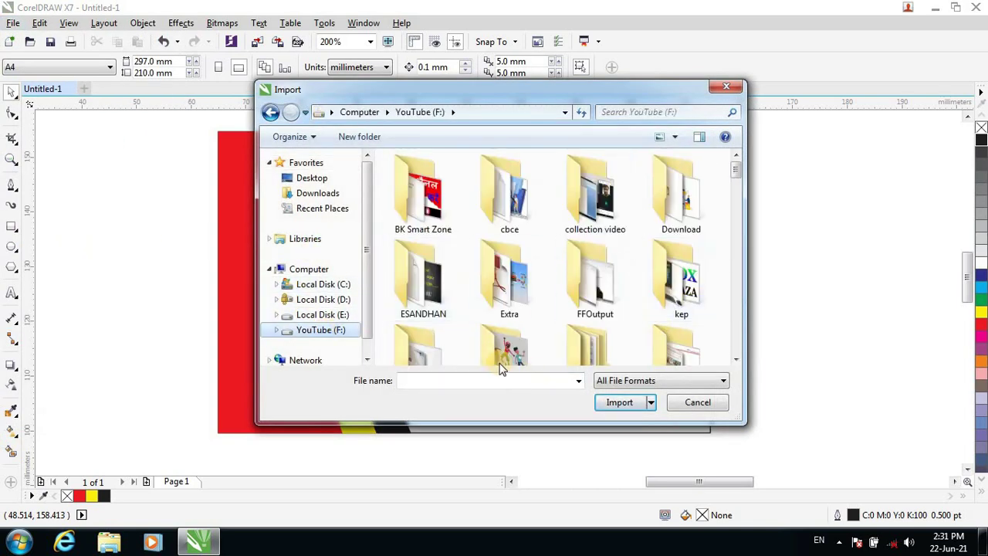
pyautogui.scroll(-5, 499, 340)
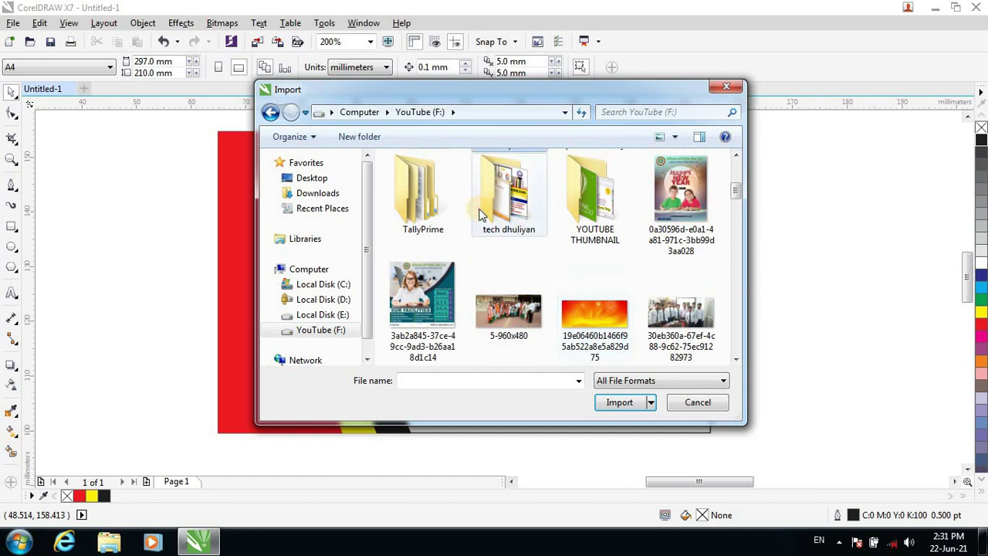
pyautogui.doubleClick(480, 215)
pyautogui.click(512, 223)
pyautogui.scroll(-5, 502, 283)
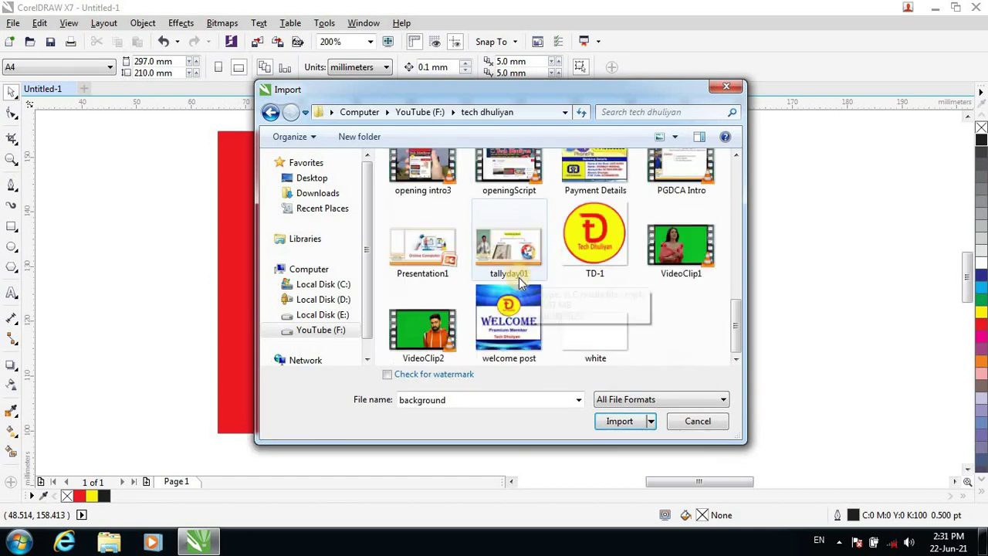
pyautogui.click(594, 239)
pyautogui.click(621, 421)
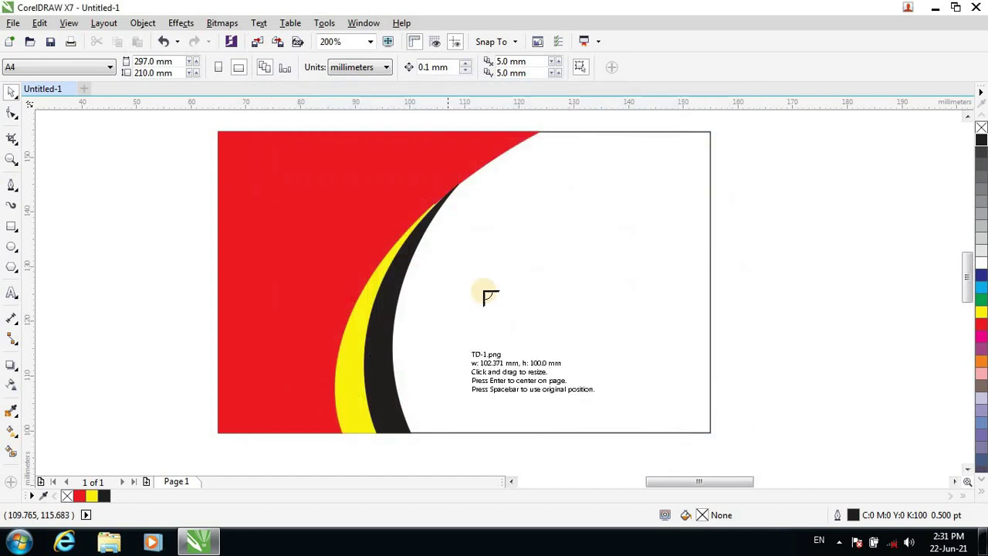
pyautogui.click(450, 228)
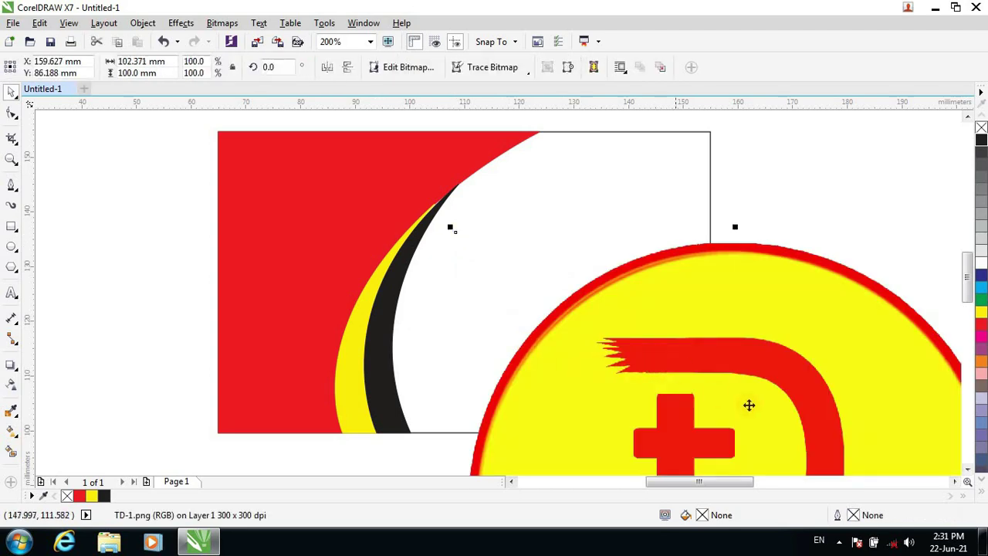
# Shrink the TD-1 logo and position it in the red panel's top-left corner.
pyautogui.moveTo(748, 404); pyautogui.dragTo(515, 332)
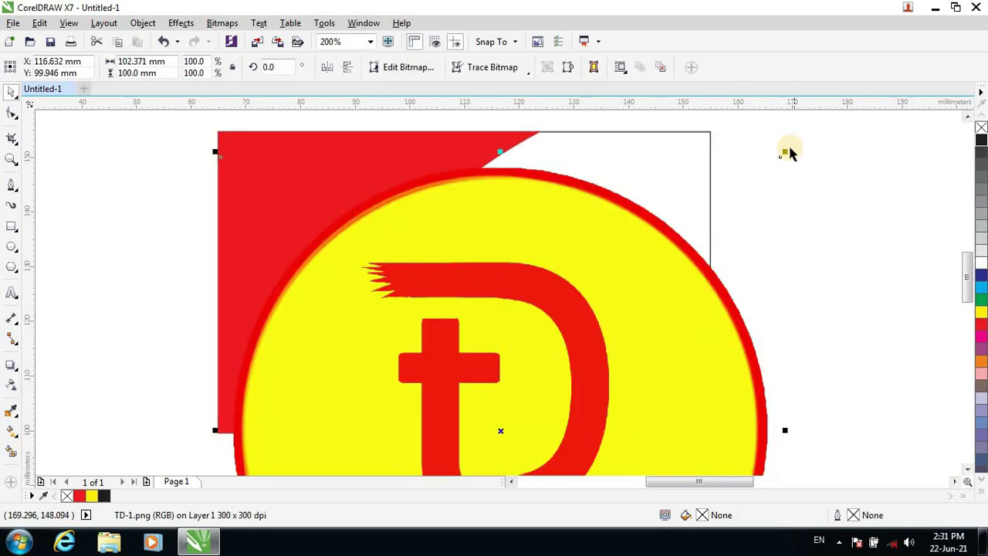
pyautogui.moveTo(781, 150); pyautogui.dragTo(465, 389)
pyautogui.scroll(-2, 466, 391)
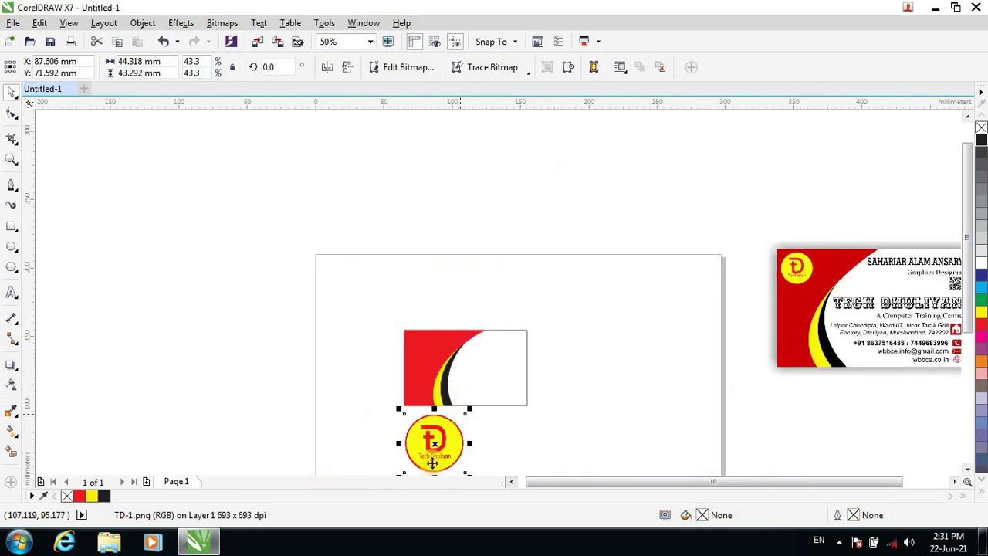
pyautogui.moveTo(410, 463); pyautogui.dragTo(424, 369)
pyautogui.scroll(1, 423, 368)
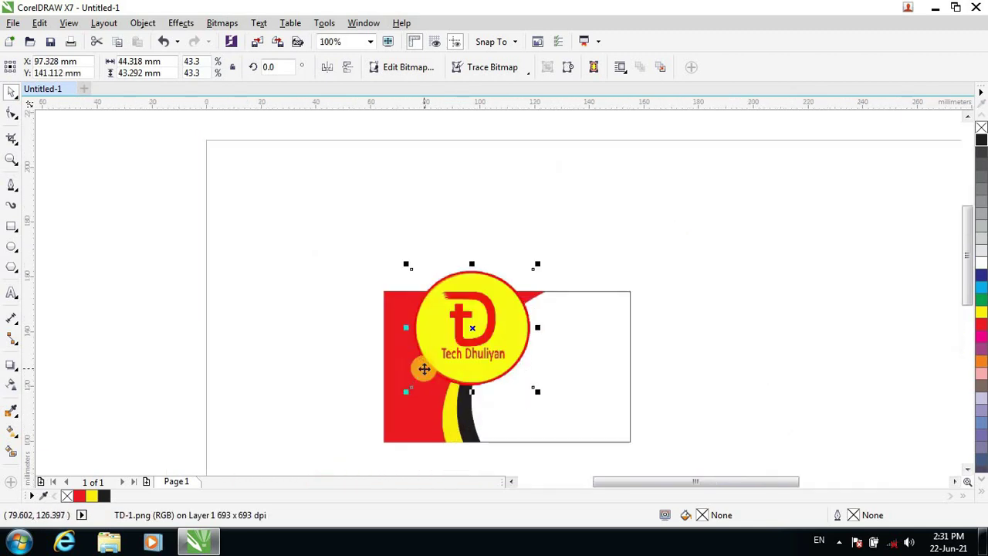
pyautogui.scroll(1, 423, 368)
pyautogui.moveTo(641, 406); pyautogui.dragTo(507, 277)
pyautogui.moveTo(468, 216); pyautogui.dragTo(414, 283)
pyautogui.click(851, 368)
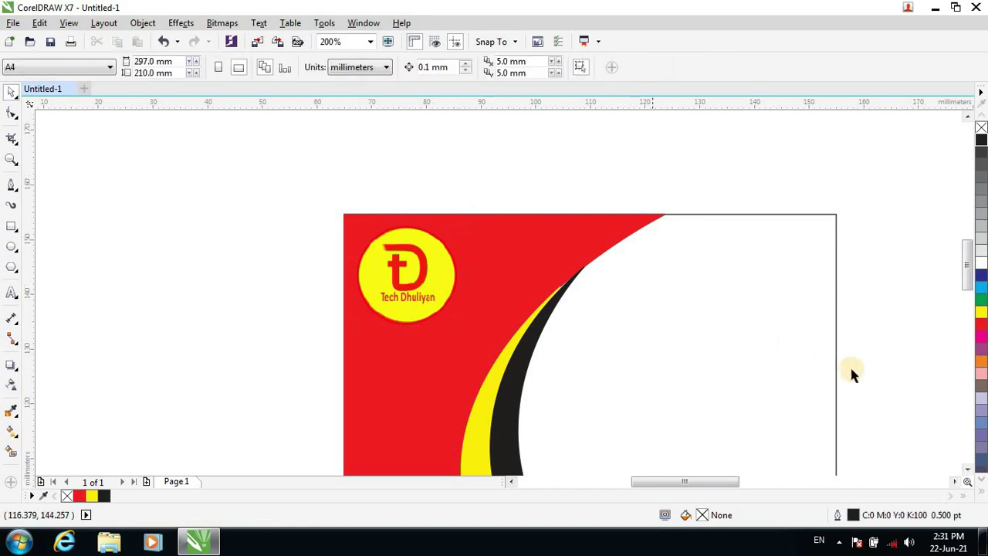
pyautogui.moveTo(966, 261); pyautogui.dragTo(964, 267)
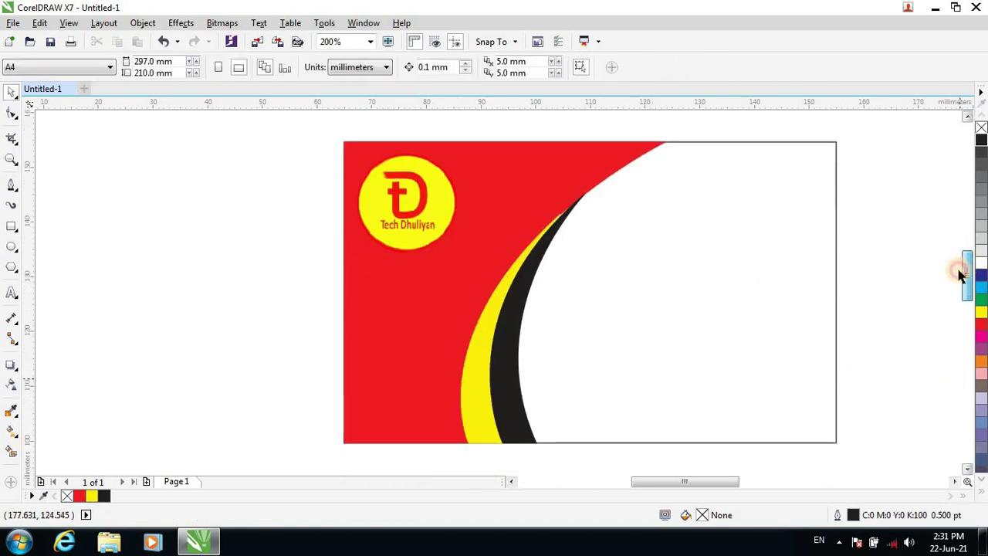
pyautogui.moveTo(671, 481); pyautogui.dragTo(692, 486)
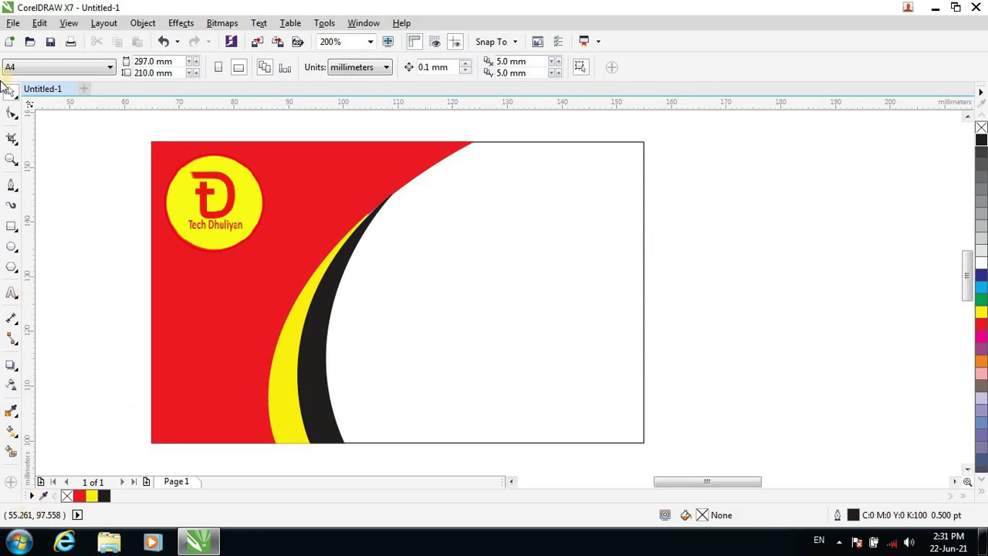
# Type the cardholder's full name as 14 pt text in the card's white area.
pyautogui.click(10, 296)
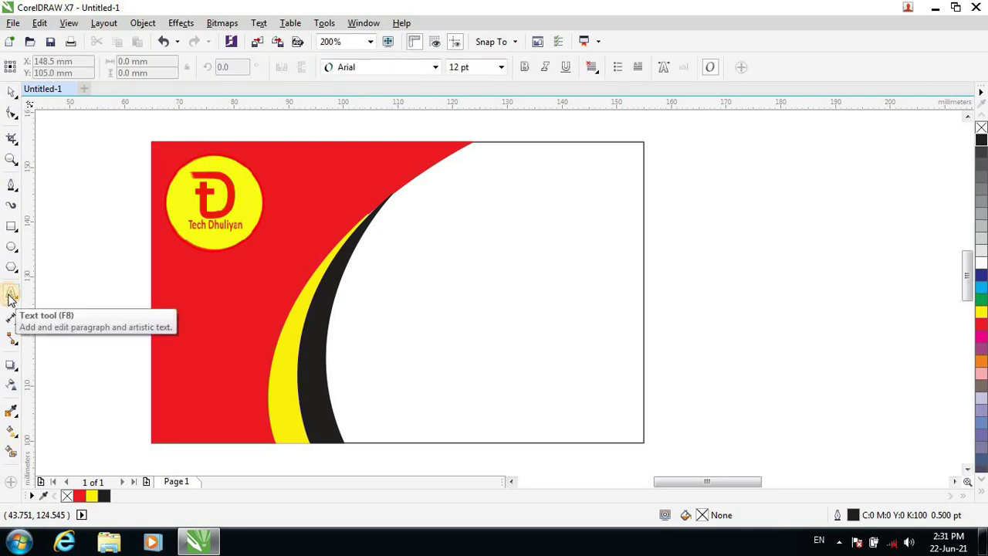
pyautogui.click(404, 260)
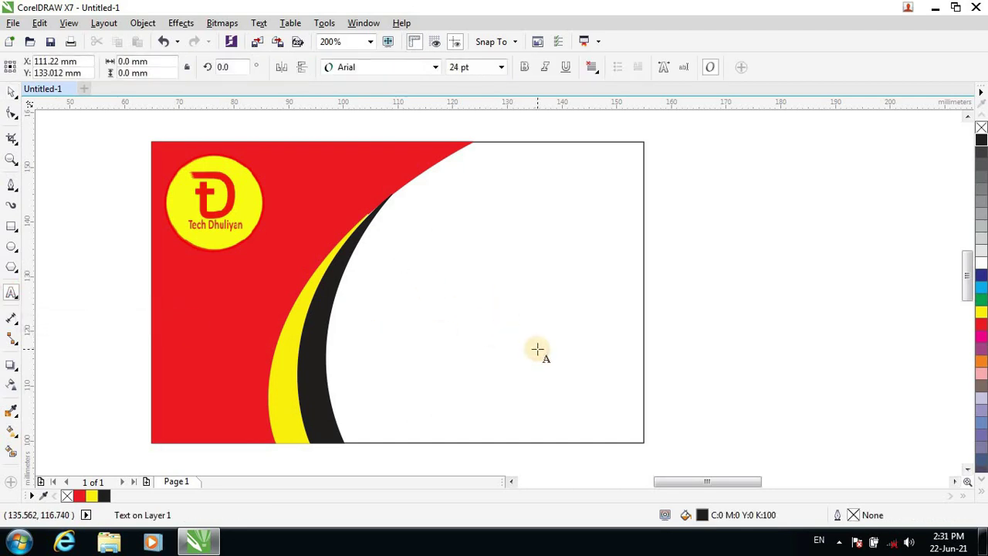
pyautogui.click(502, 67)
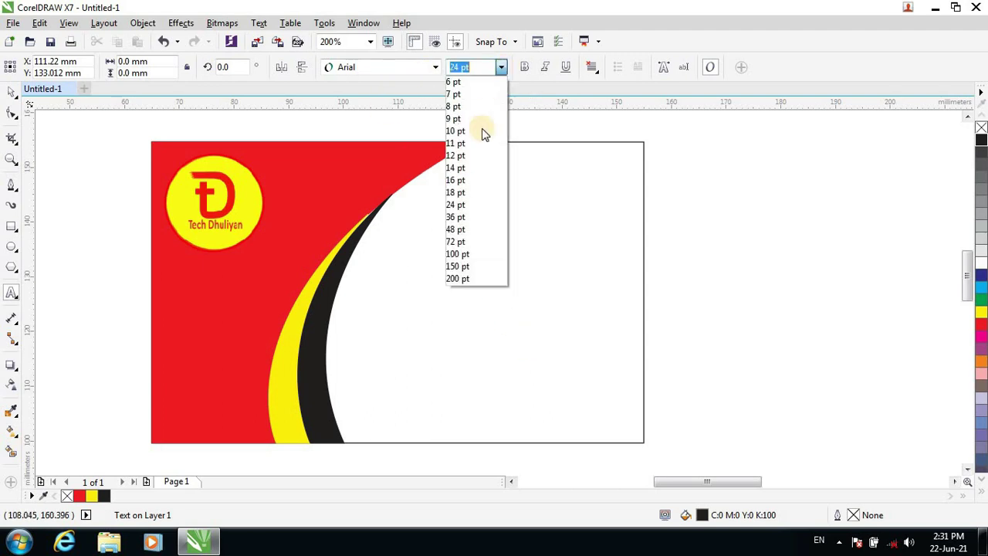
pyautogui.click(459, 167)
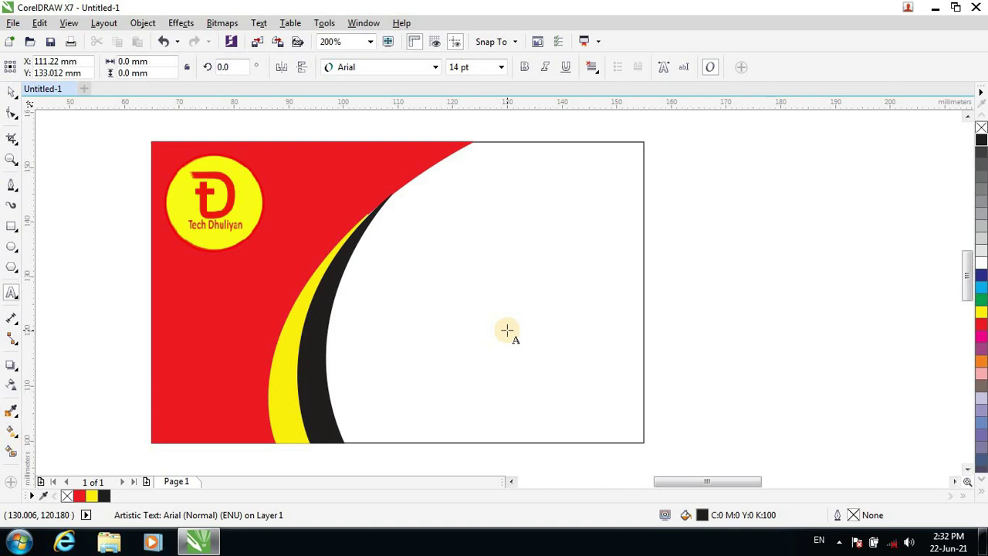
pyautogui.press('Escape')
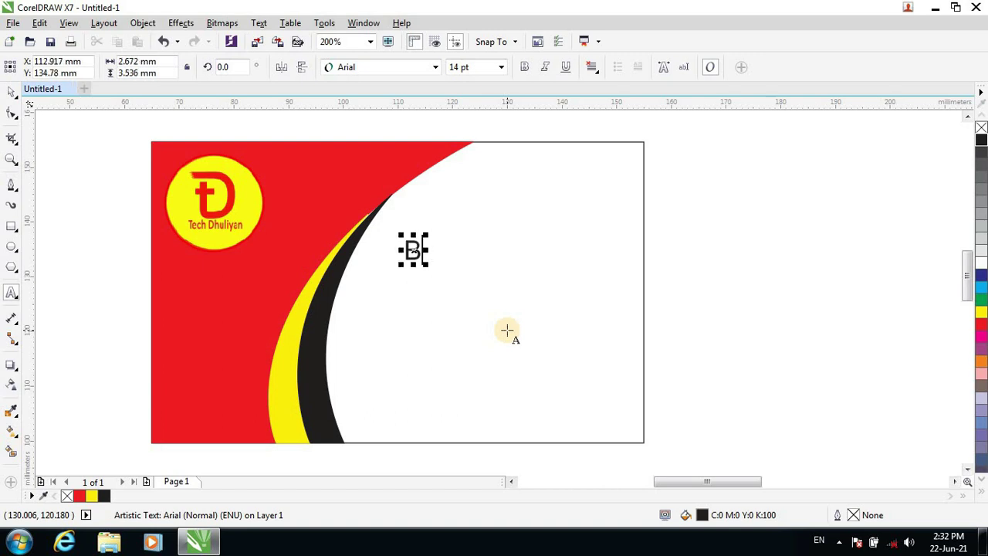
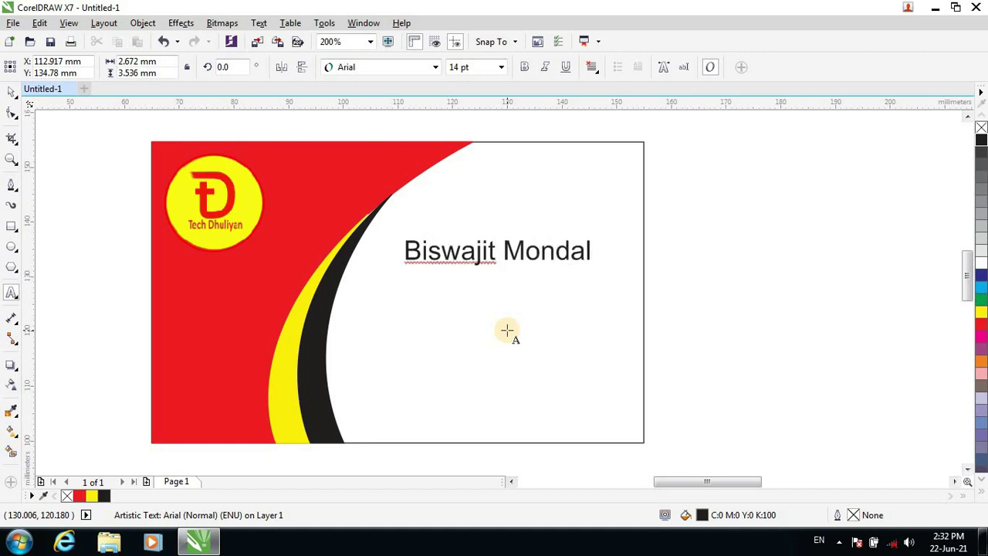
# Select the name text and highlight all of its characters.
pyautogui.click(446, 262)
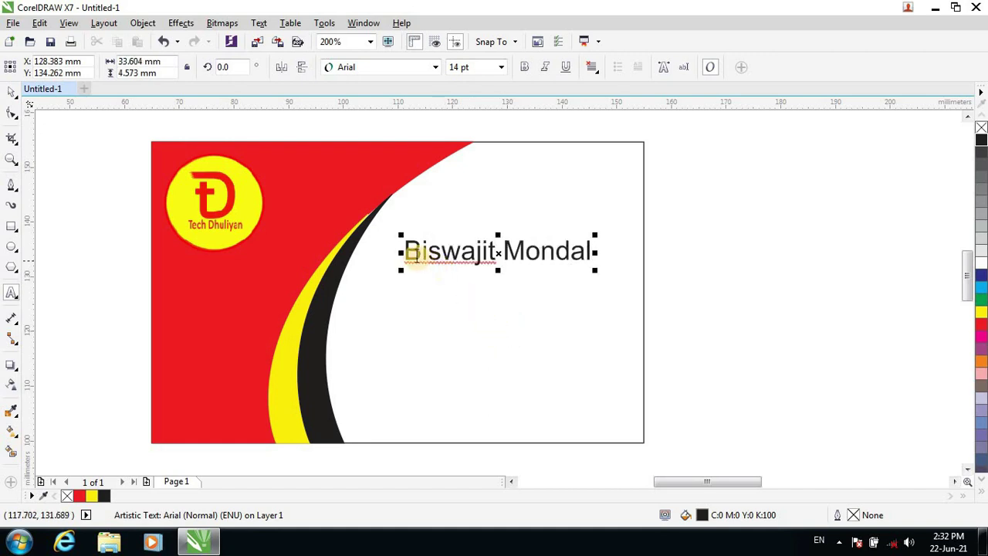
pyautogui.moveTo(409, 252); pyautogui.dragTo(592, 252)
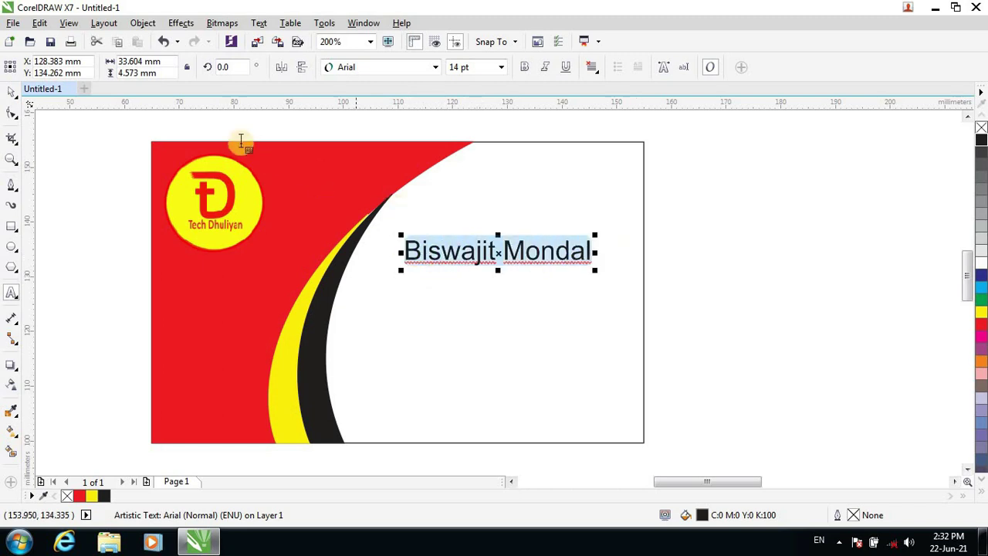
pyautogui.click(440, 73)
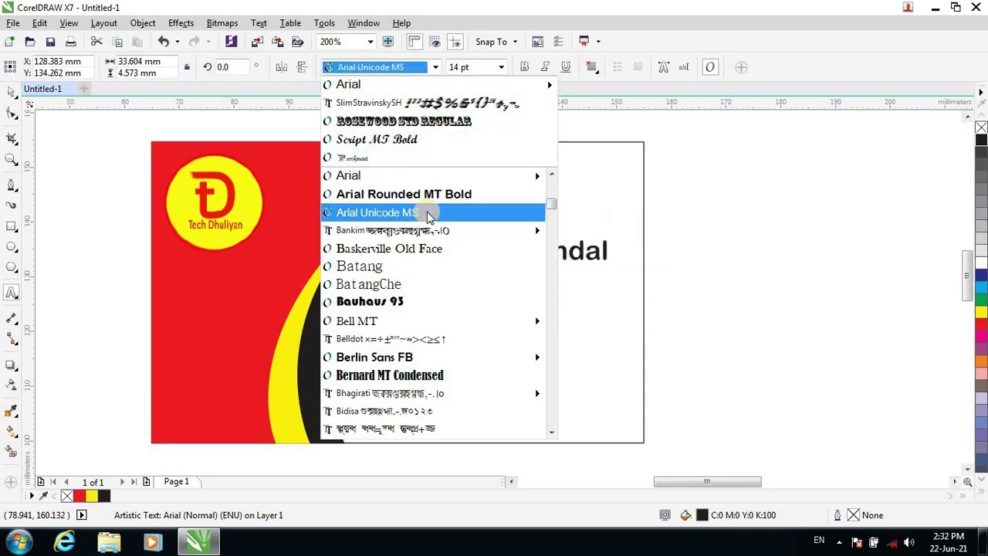
# Change the highlighted name's font from Arial to Arial Black.
pyautogui.scroll(-2, 431, 264)
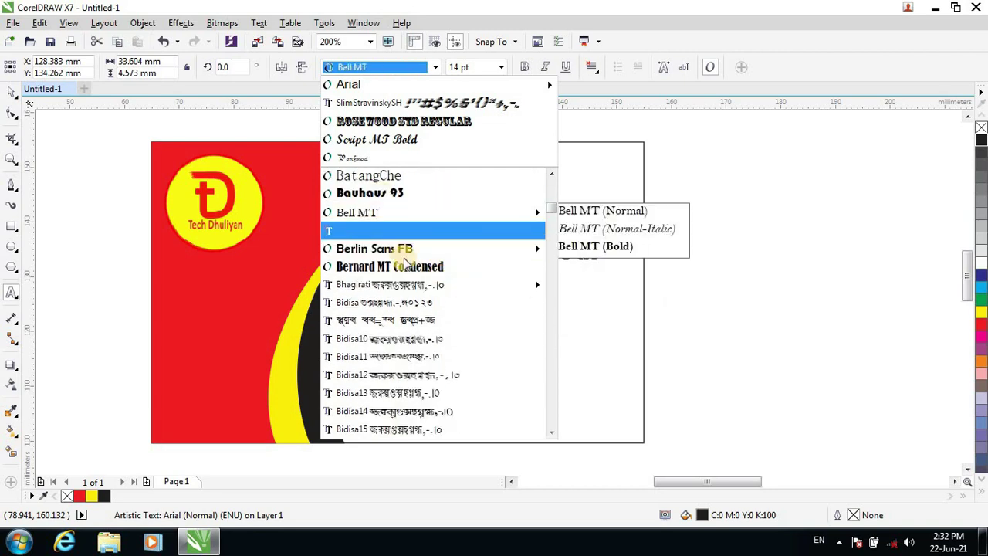
pyautogui.scroll(-7, 339, 255)
pyautogui.scroll(-5, 416, 279)
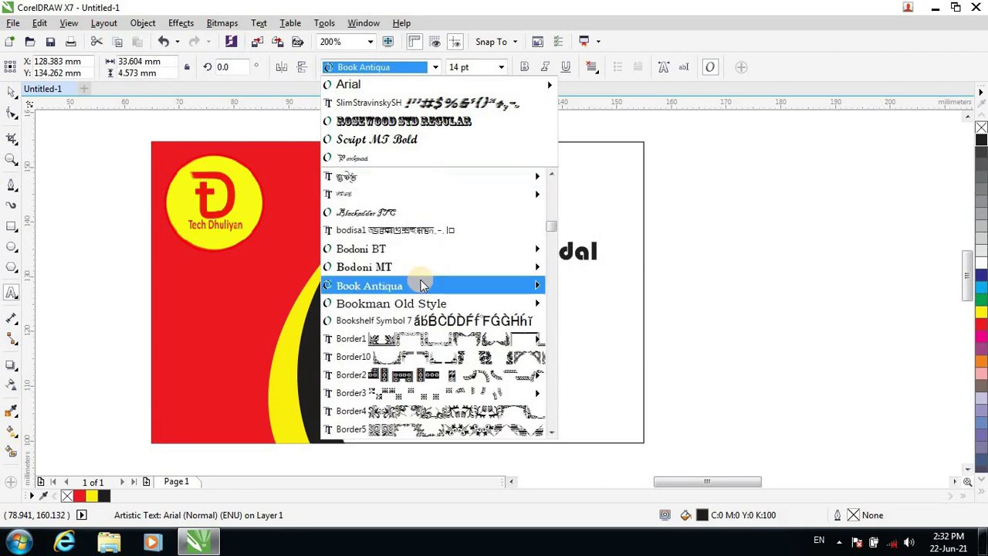
pyautogui.scroll(4, 427, 287)
pyautogui.scroll(10, 429, 293)
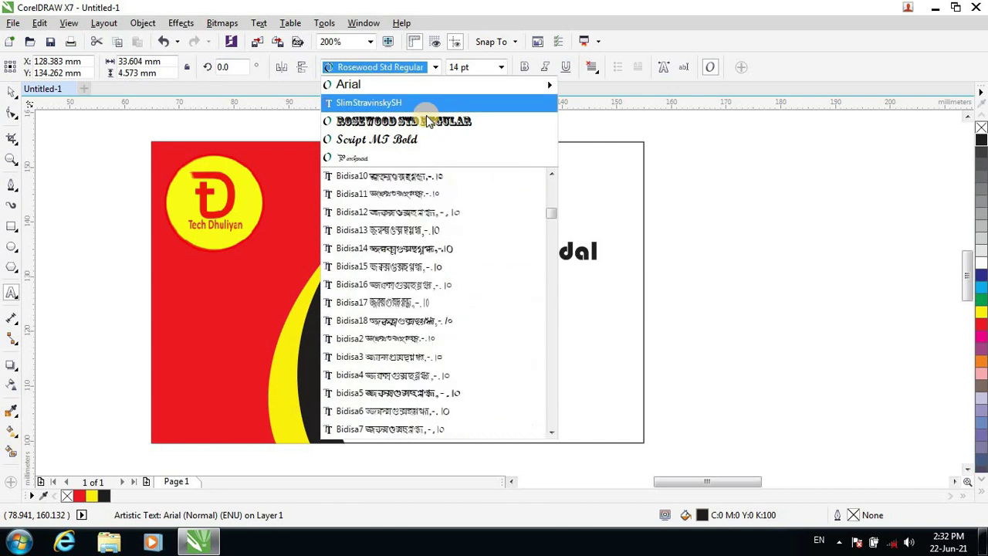
pyautogui.scroll(5, 430, 306)
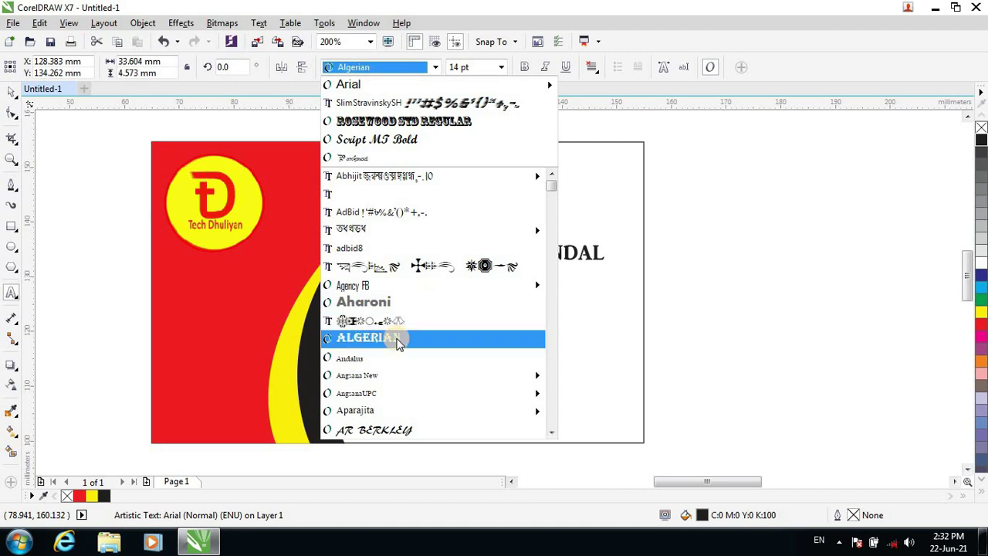
pyautogui.scroll(-3, 399, 342)
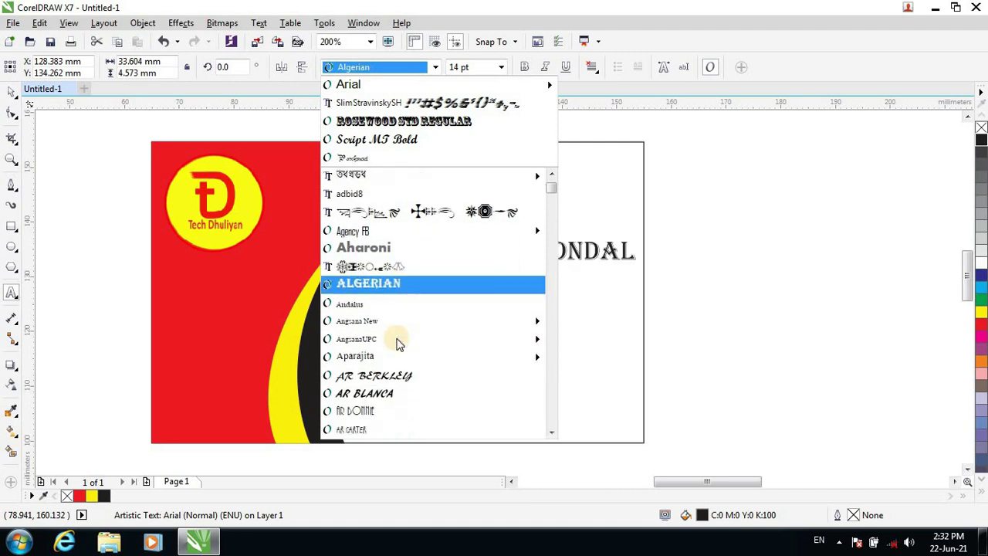
pyautogui.scroll(3, 393, 337)
pyautogui.scroll(-6, 397, 342)
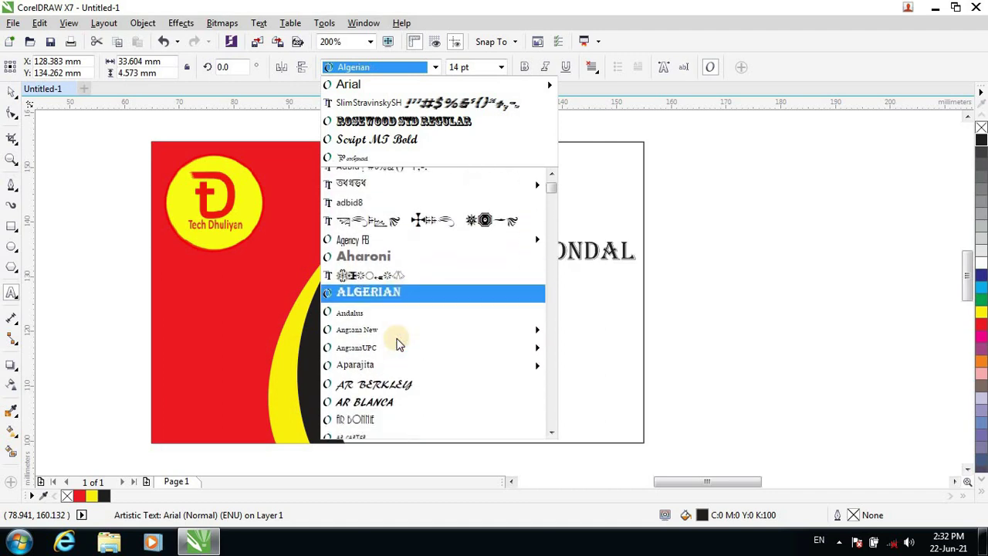
pyautogui.scroll(-3, 399, 343)
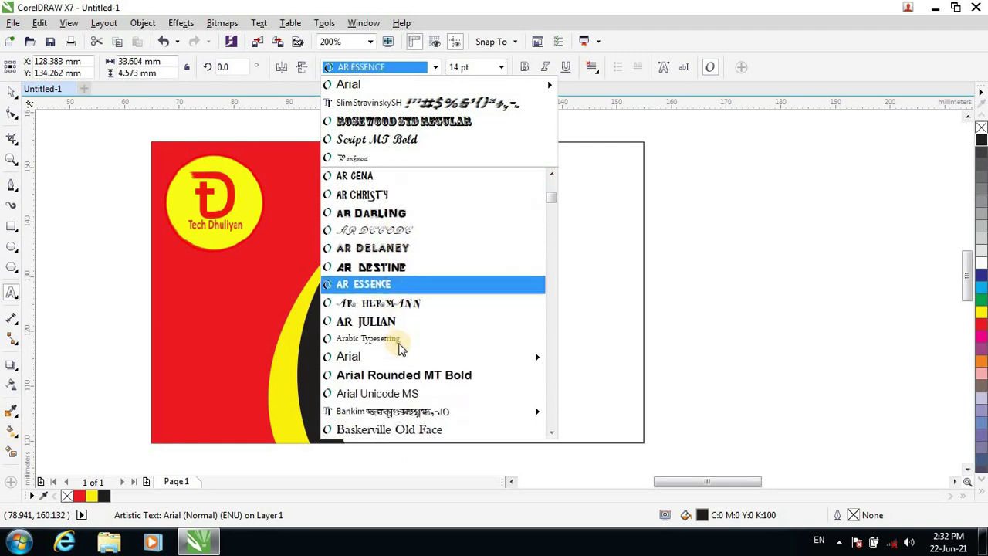
pyautogui.scroll(-2, 412, 340)
pyautogui.moveTo(425, 302)
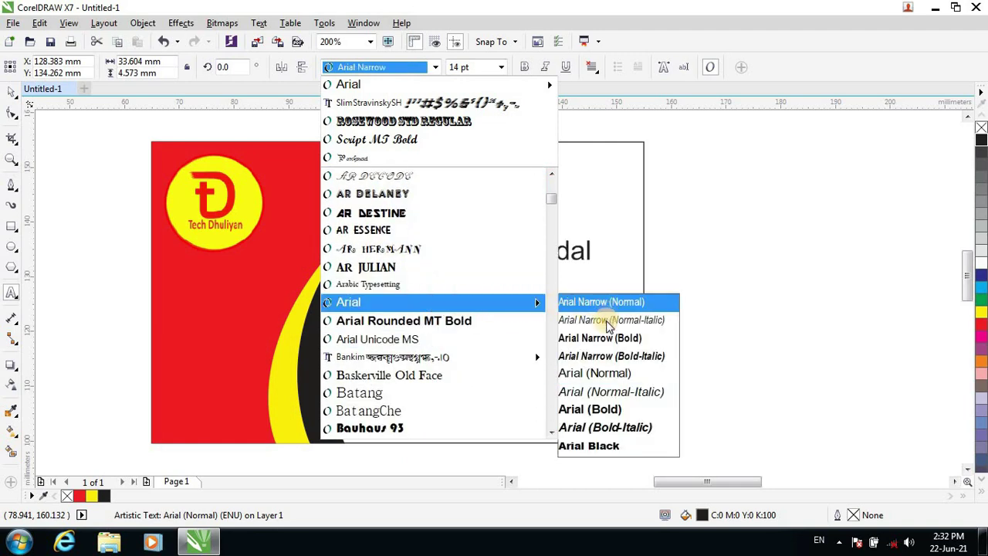
pyautogui.click(595, 446)
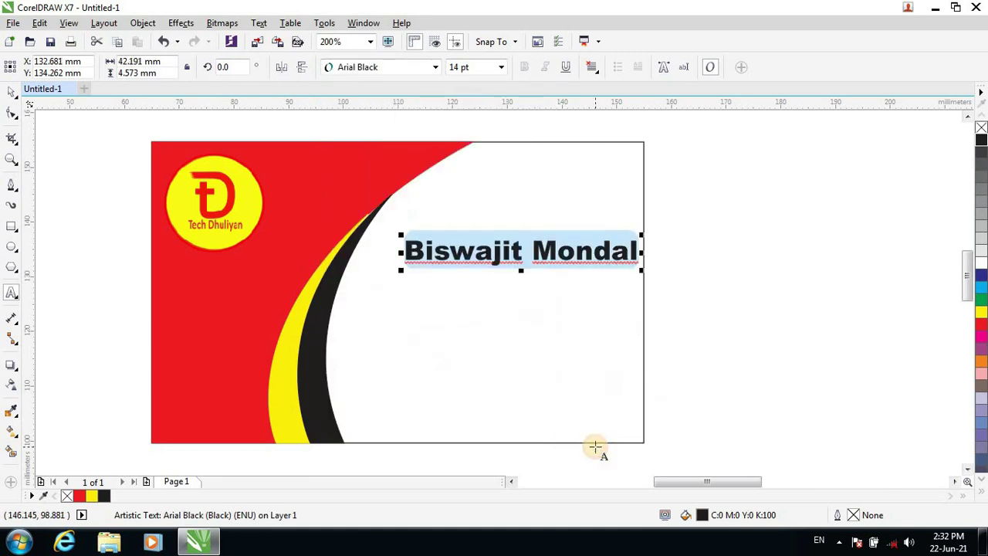
pyautogui.click(556, 265)
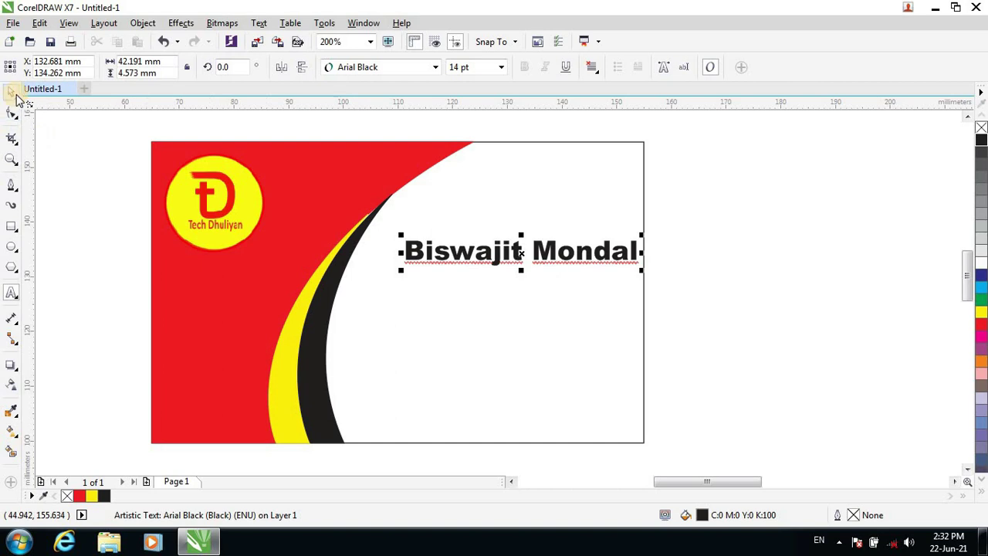
# Move the name near the card's top-right edge and enlarge it to about 15.3 pt.
pyautogui.moveTo(598, 252); pyautogui.dragTo(627, 228)
pyautogui.moveTo(511, 218); pyautogui.dragTo(512, 224)
pyautogui.moveTo(579, 199); pyautogui.dragTo(583, 200)
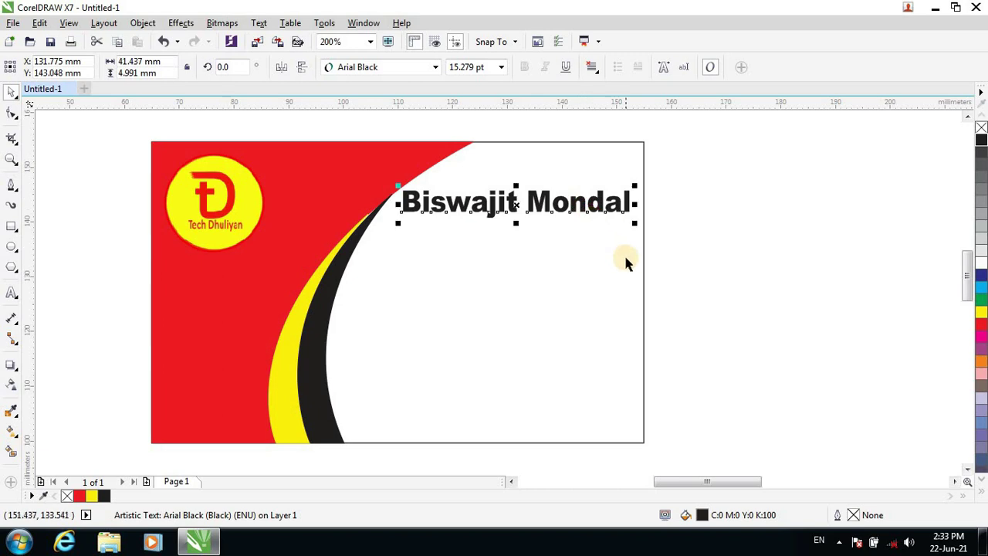
pyautogui.press('Up')
pyautogui.press('Up')
pyautogui.press('Right')
pyautogui.press('Right')
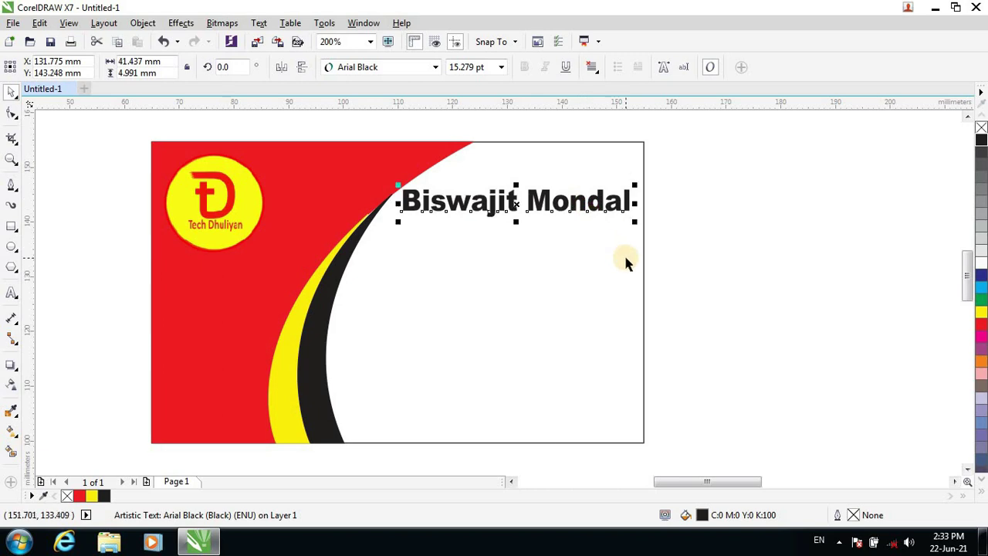
pyautogui.click(579, 269)
pyautogui.click(751, 295)
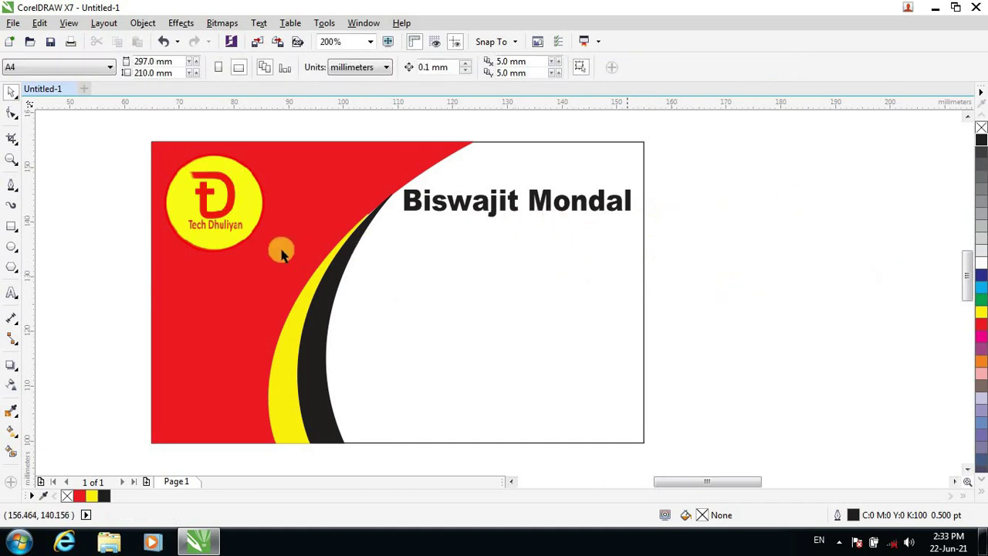
# Type 'Graphics Designer' as a new text line below the name.
pyautogui.click(11, 295)
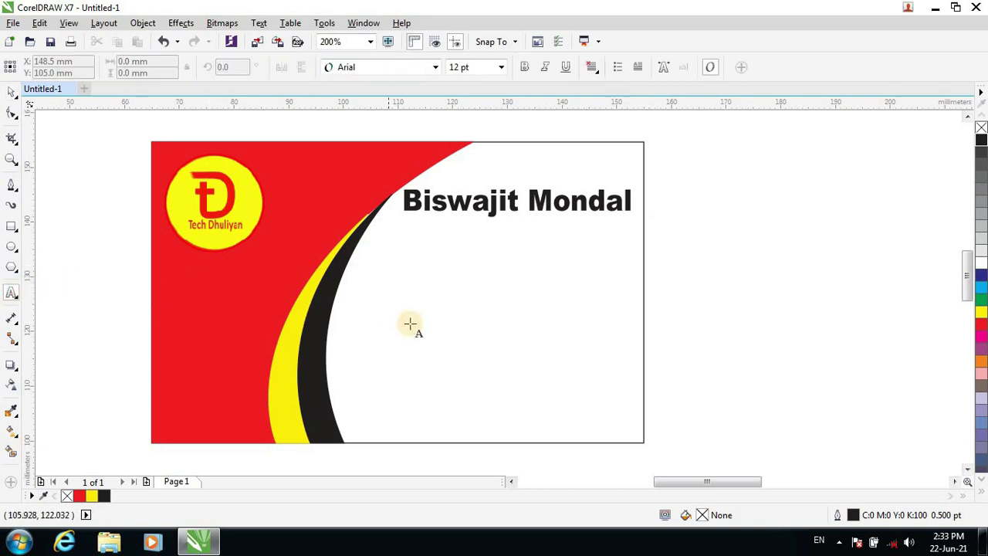
pyautogui.click(377, 293)
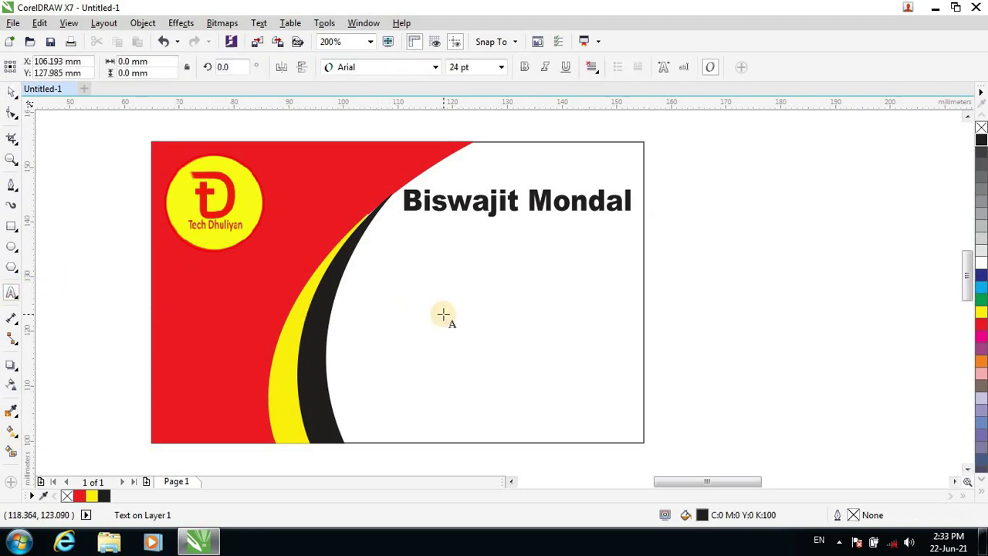
pyautogui.write('G')
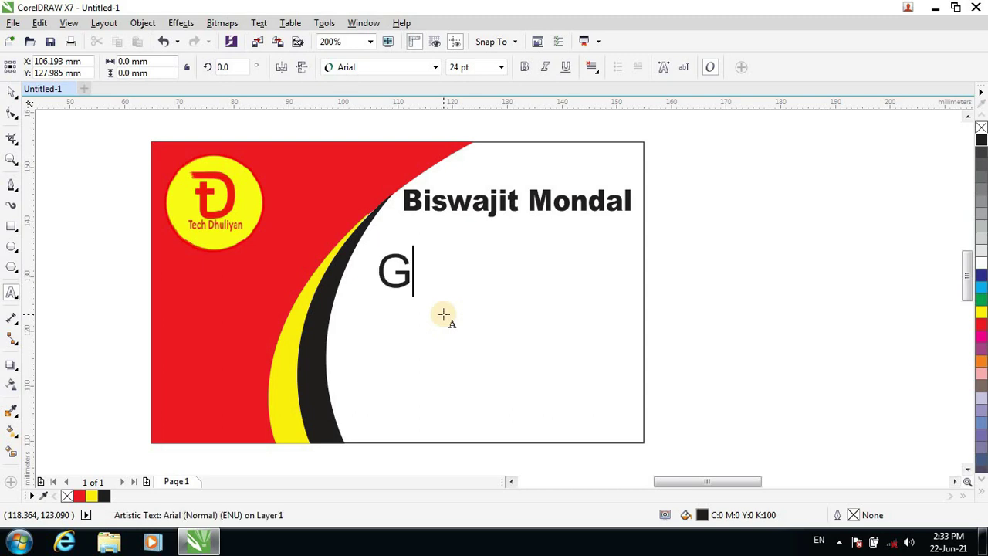
pyautogui.write('raphi')
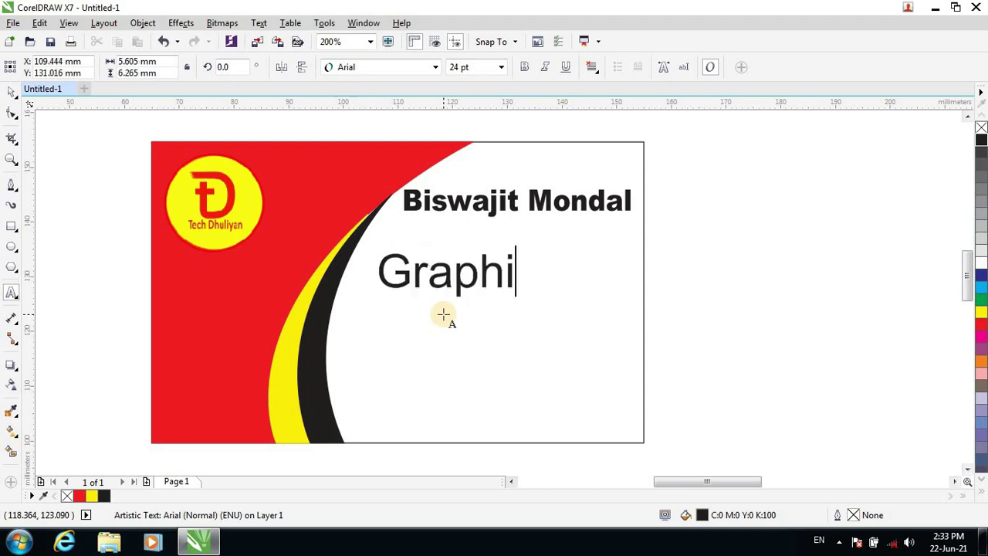
pyautogui.write('cs Designer')
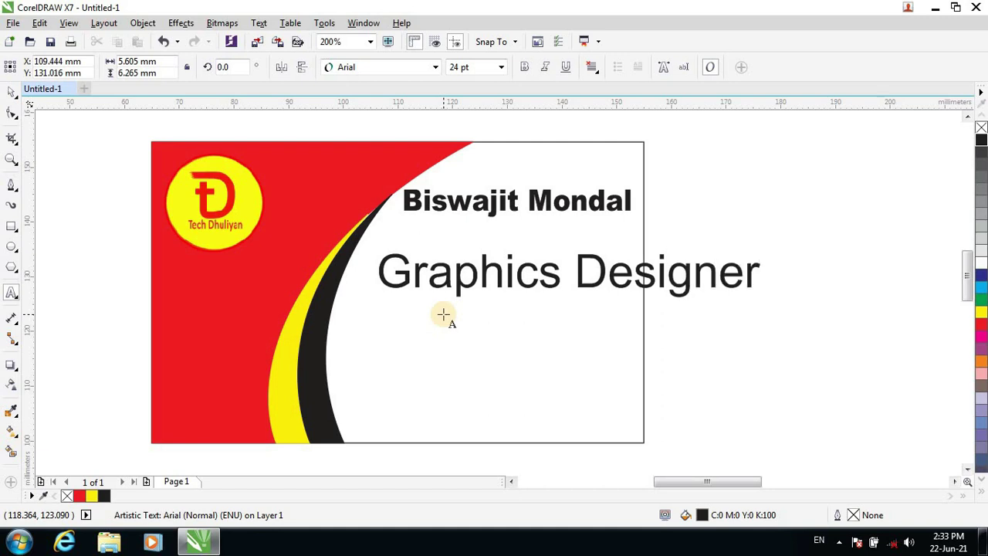
# Scale the title to about 8.4 pt and align it right beneath the name.
pyautogui.click(12, 91)
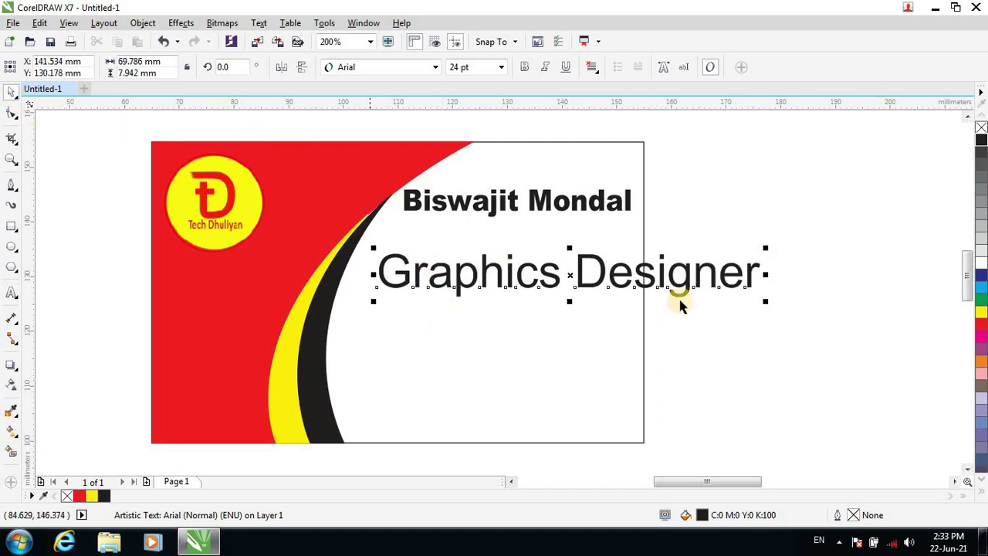
pyautogui.moveTo(767, 302); pyautogui.dragTo(626, 216)
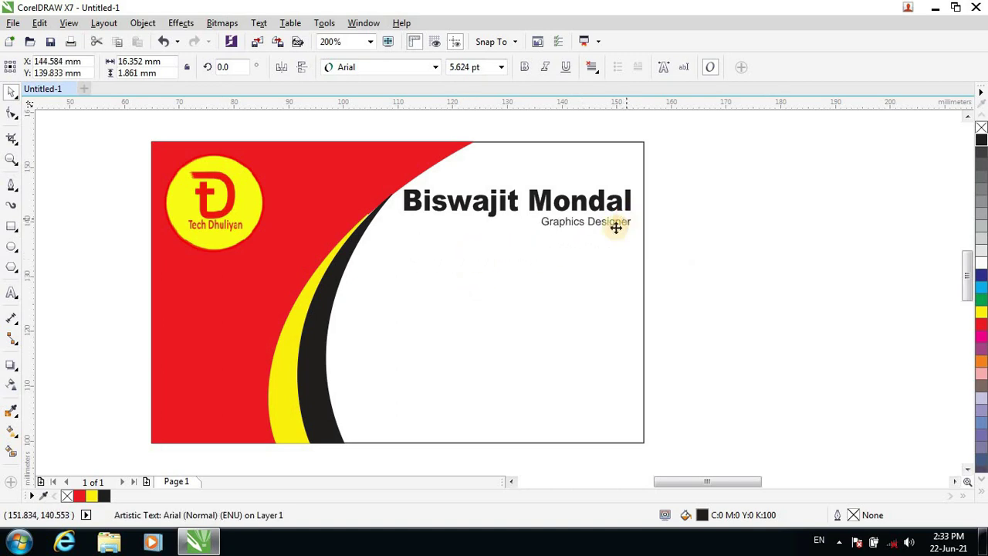
pyautogui.moveTo(537, 232); pyautogui.dragTo(493, 248)
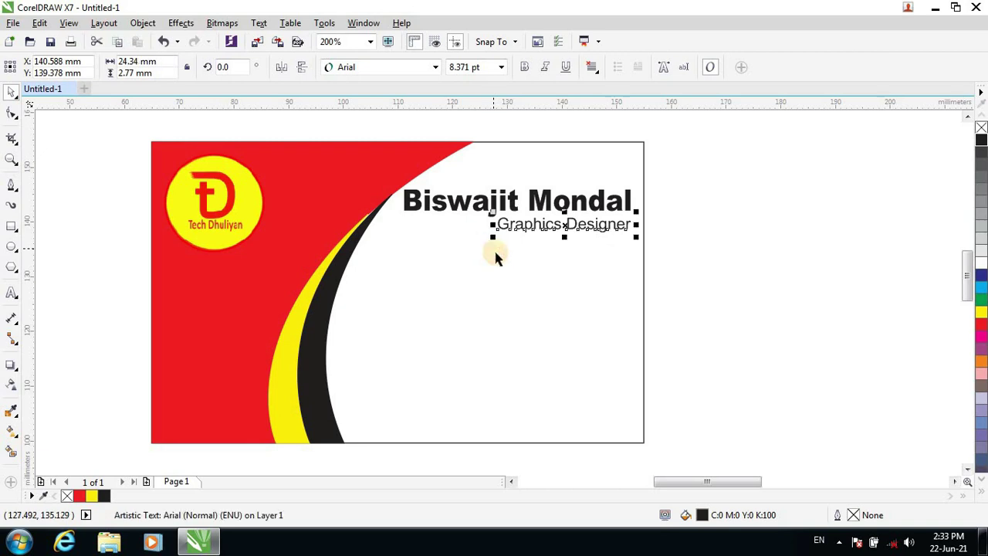
pyautogui.click(590, 271)
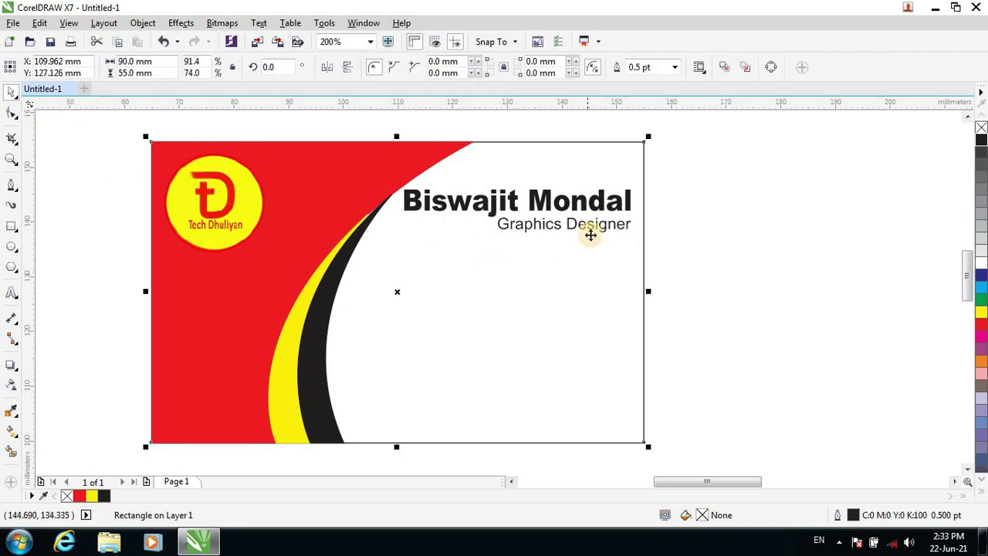
pyautogui.click(592, 231)
pyautogui.press('Down')
pyautogui.press('Down')
pyautogui.press('Down')
pyautogui.press('Down')
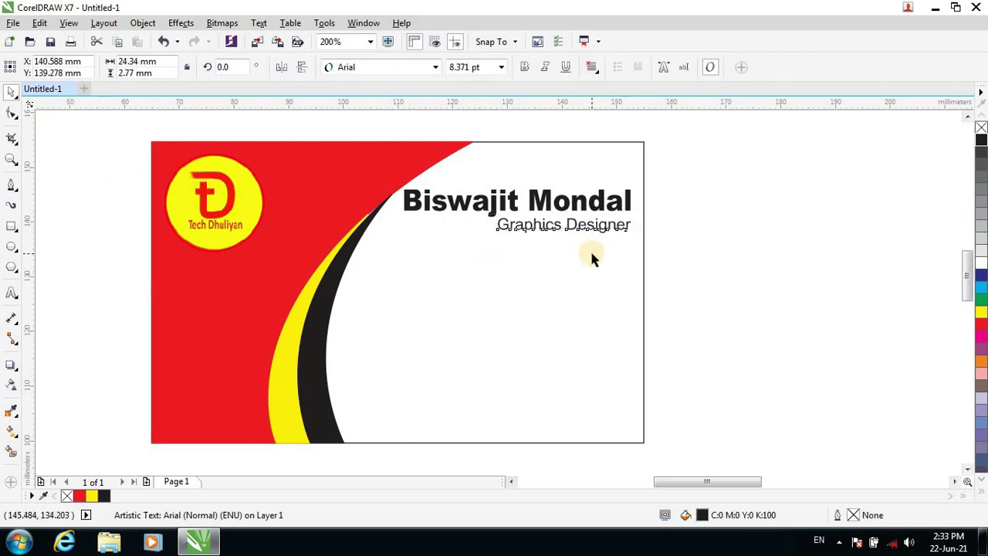
pyautogui.click(807, 292)
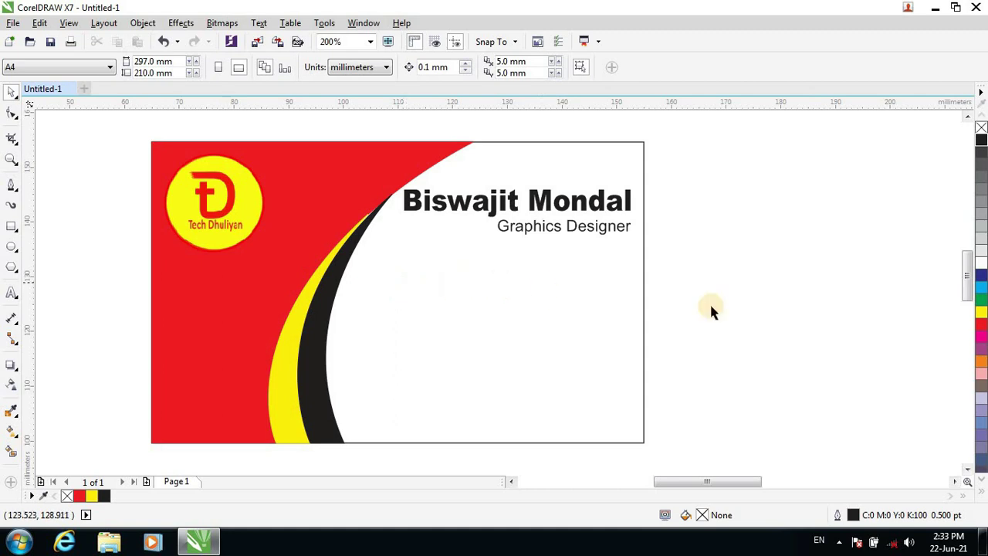
pyautogui.scroll(-1, 955, 195)
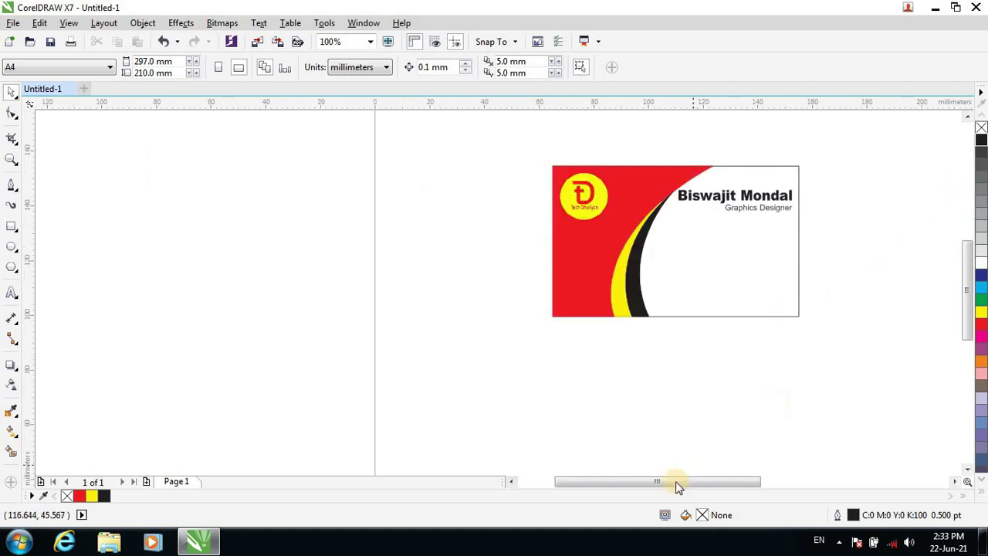
pyautogui.moveTo(677, 486); pyautogui.dragTo(710, 486)
pyautogui.scroll(2, 567, 207)
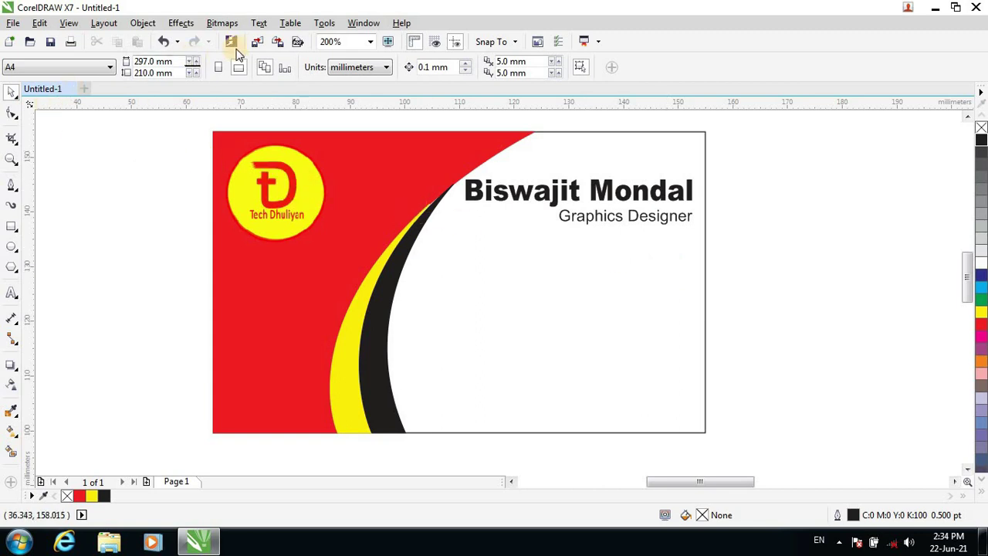
# Import home.jpg from Desktop > DTP Collection and place it over the card.
pyautogui.hotkey('ctrl', 'i')
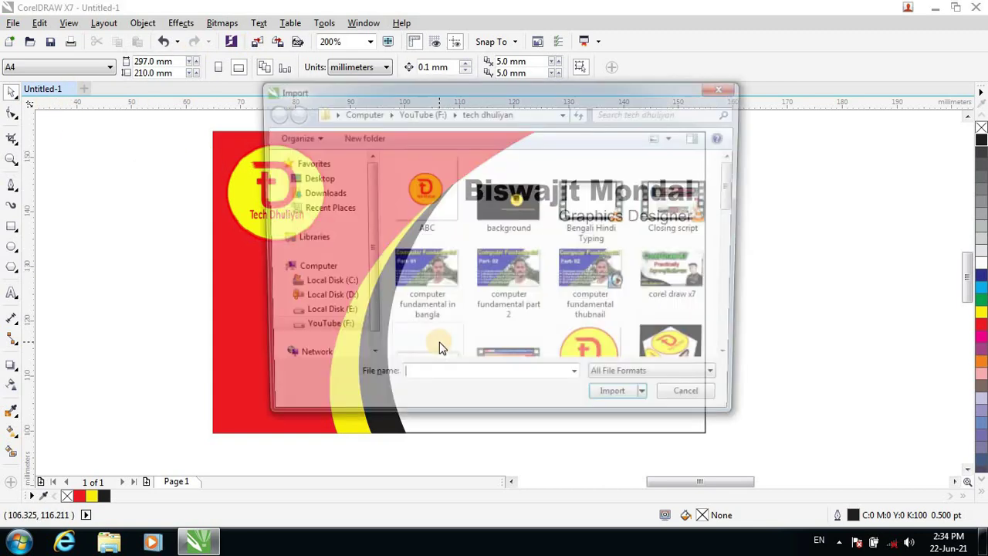
pyautogui.click(324, 184)
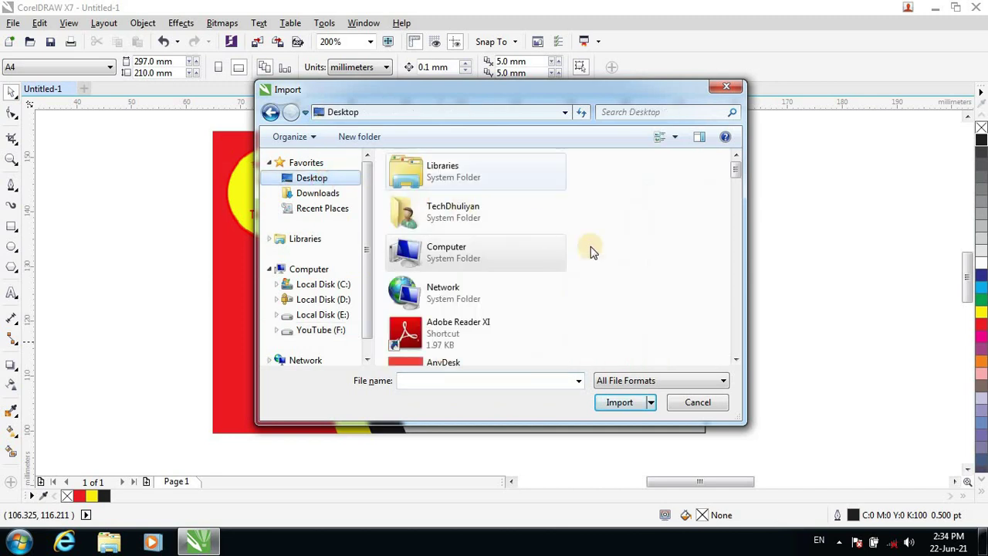
pyautogui.scroll(-3, 463, 290)
pyautogui.scroll(-3, 463, 296)
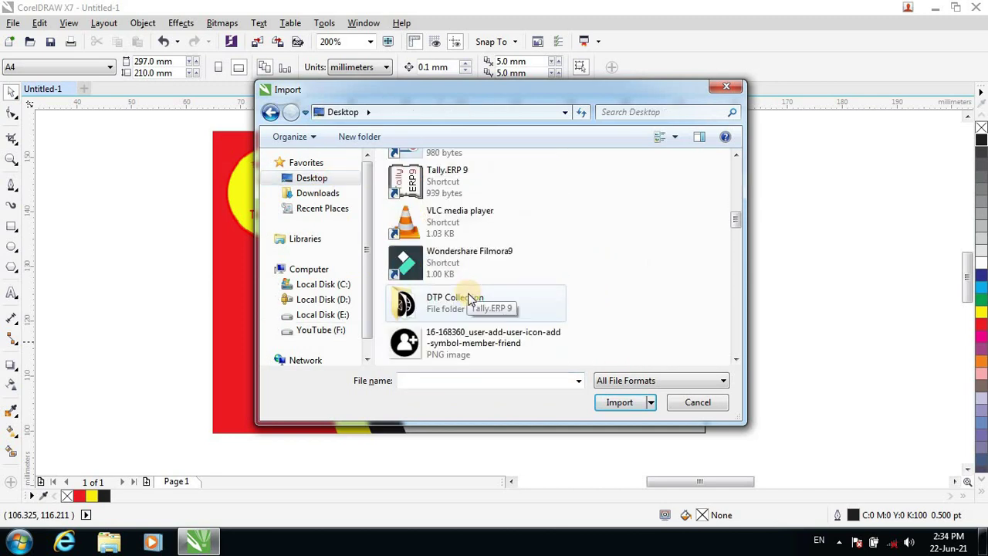
pyautogui.click(452, 296)
pyautogui.doubleClick(452, 295)
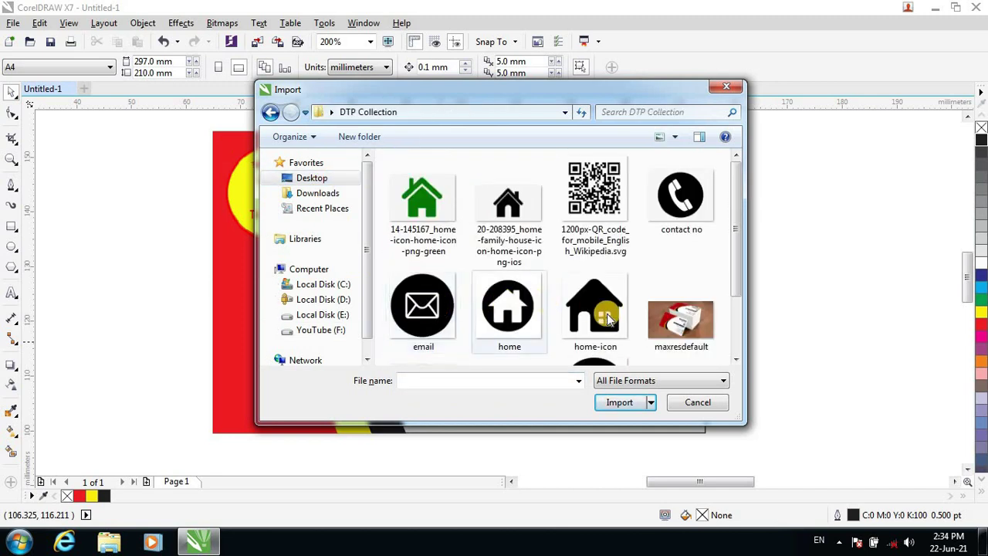
pyautogui.click(507, 307)
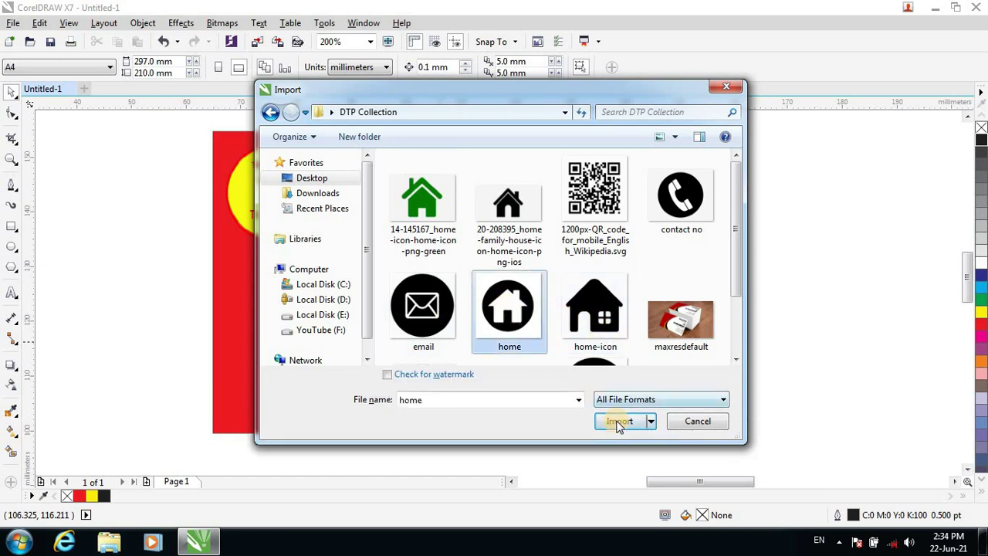
pyautogui.click(621, 420)
pyautogui.click(467, 260)
pyautogui.moveTo(801, 403); pyautogui.dragTo(520, 234)
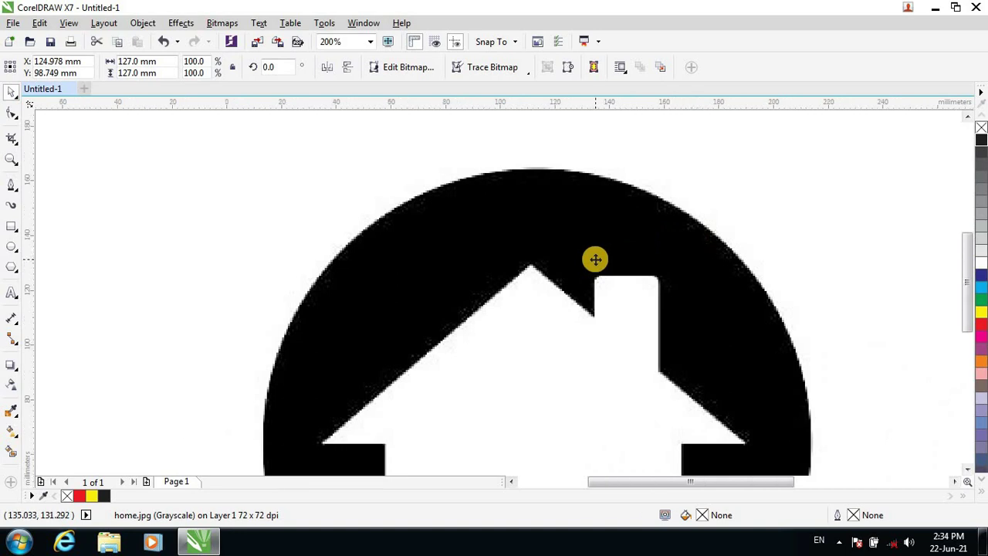
# Scale the home icon down to a small badge on the card's right side.
pyautogui.scroll(-3, 596, 258)
pyautogui.moveTo(627, 285); pyautogui.dragTo(584, 298)
pyautogui.moveTo(535, 375); pyautogui.dragTo(590, 281)
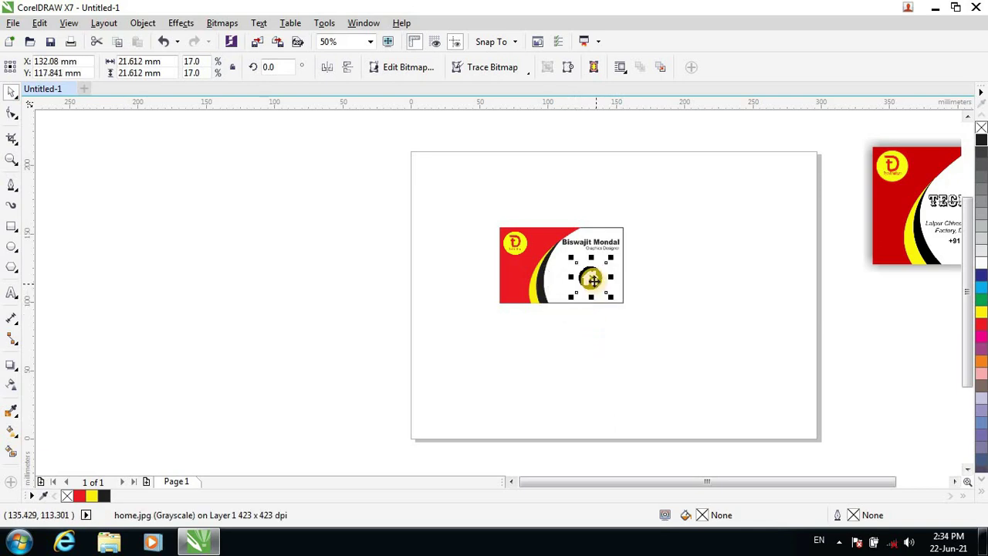
pyautogui.scroll(3, 591, 280)
pyautogui.scroll(-1, 591, 280)
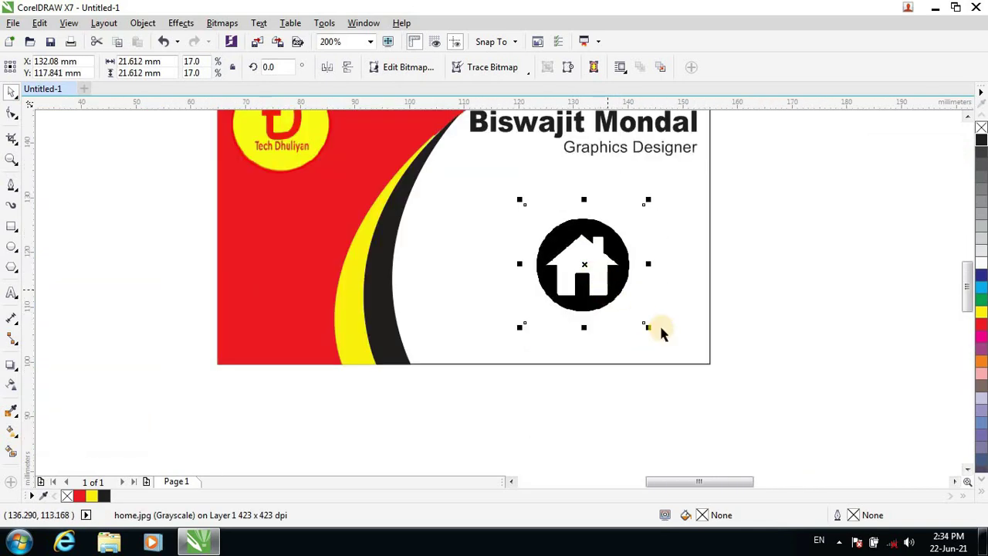
pyautogui.moveTo(643, 325); pyautogui.dragTo(546, 226)
pyautogui.scroll(1, 574, 208)
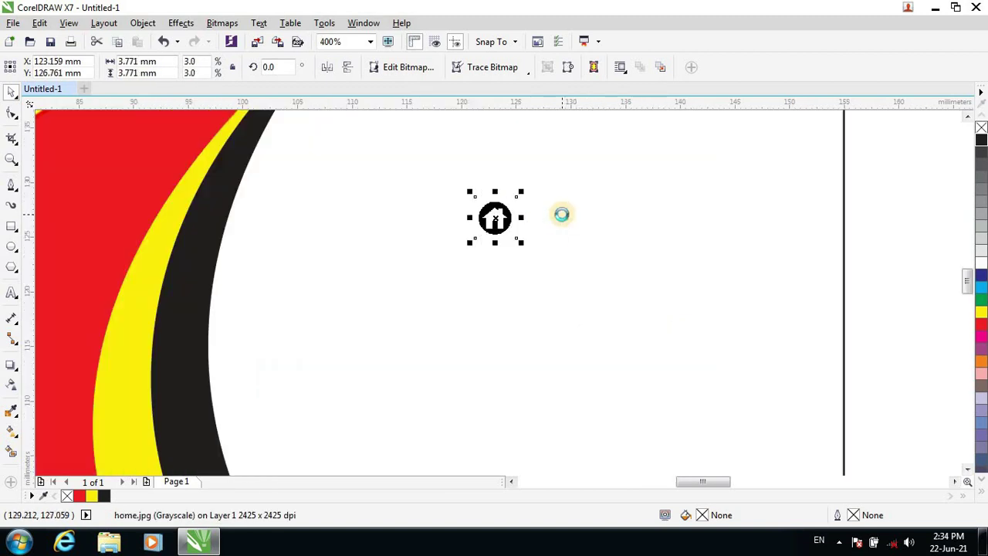
pyautogui.scroll(-1, 561, 214)
pyautogui.moveTo(544, 228); pyautogui.dragTo(683, 190)
pyautogui.click(533, 220)
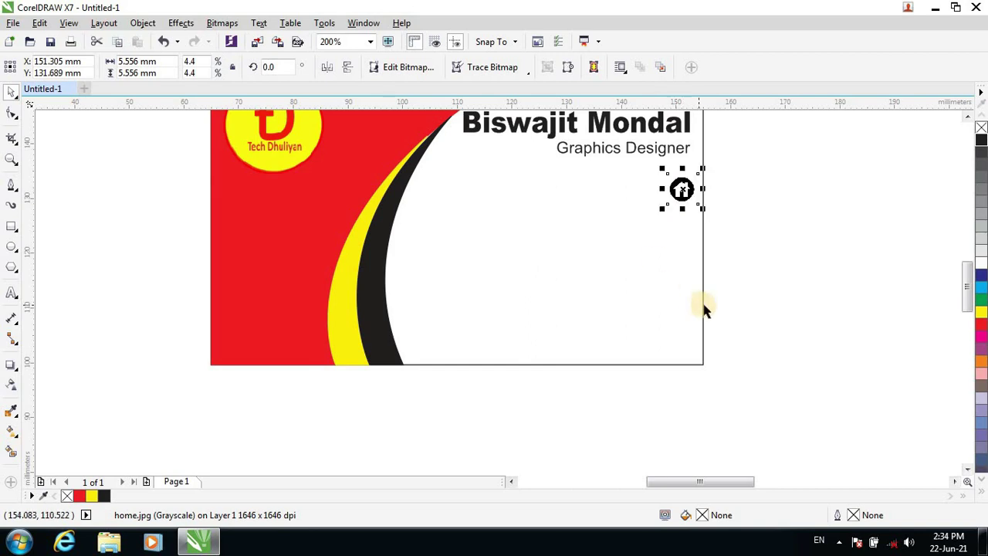
# Nudge the home icon left below the title at about 6 mm, then deselect it.
pyautogui.press('Left')
pyautogui.press('Left')
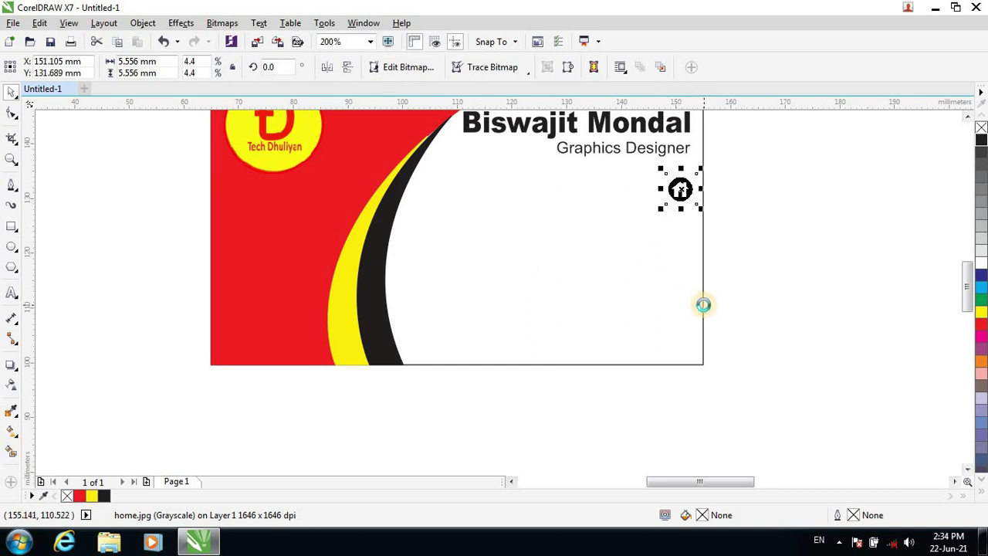
pyautogui.press('Left')
pyautogui.moveTo(653, 213); pyautogui.dragTo(649, 220)
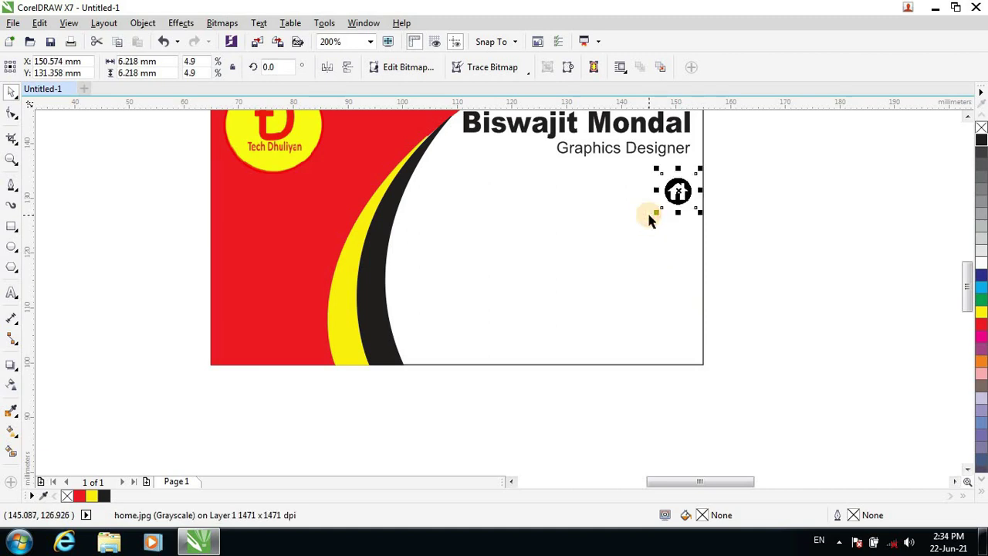
pyautogui.click(803, 240)
pyautogui.moveTo(966, 286); pyautogui.dragTo(965, 275)
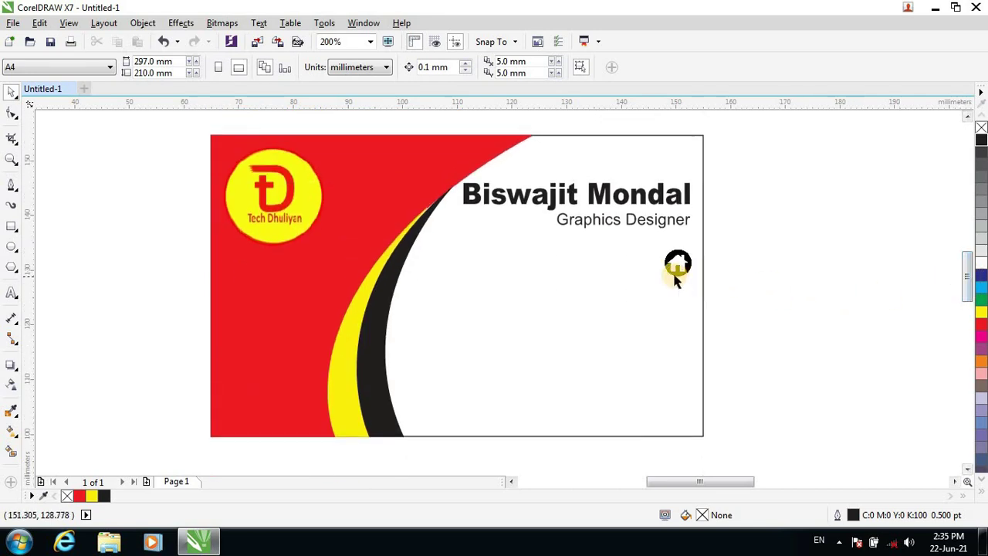
# Type the first part of the address as 10 pt Arial text beside the home icon.
pyautogui.click(12, 294)
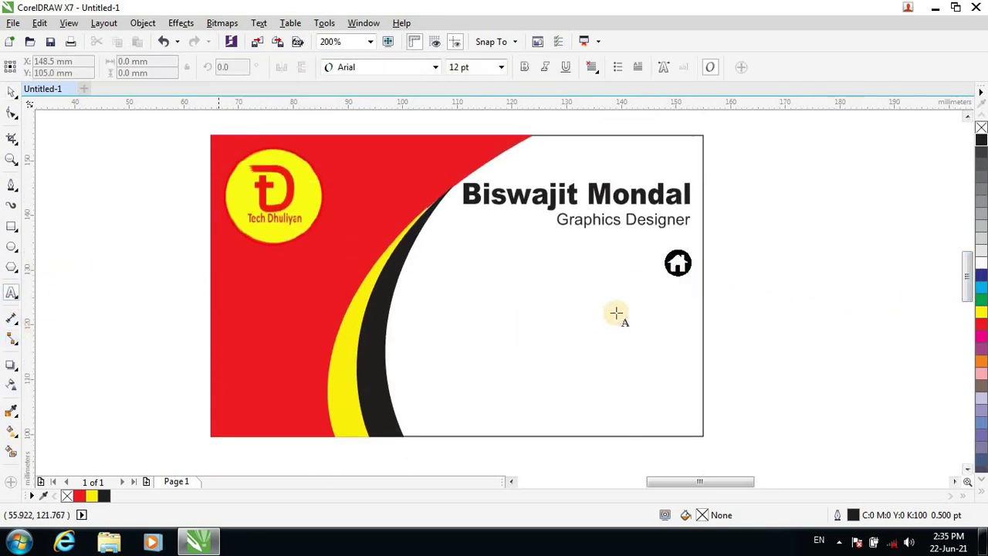
pyautogui.click(409, 286)
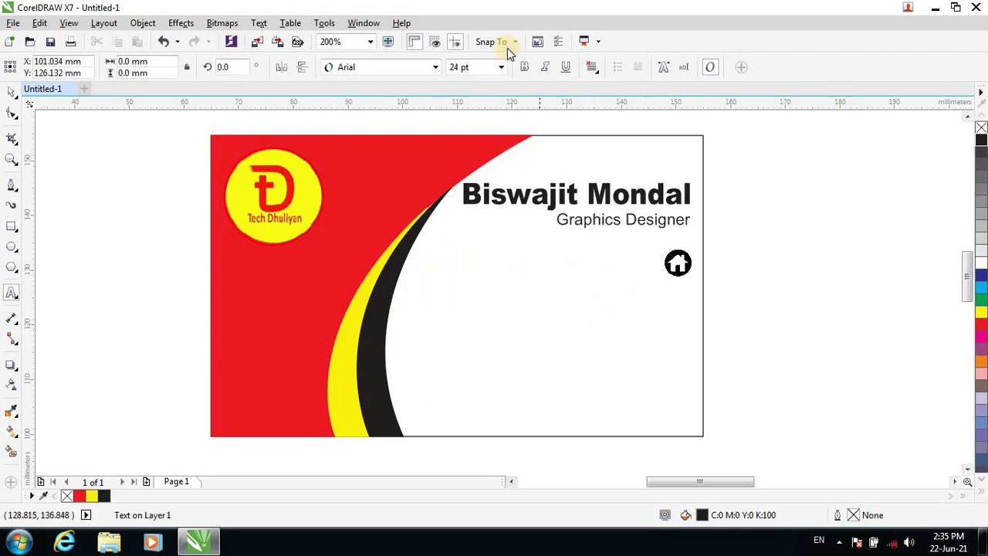
pyautogui.click(501, 67)
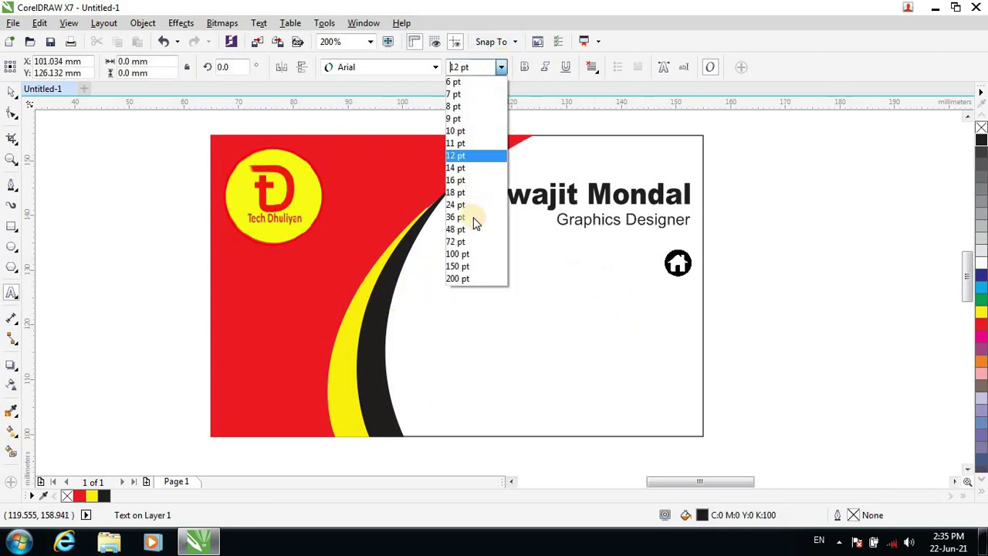
pyautogui.click(458, 133)
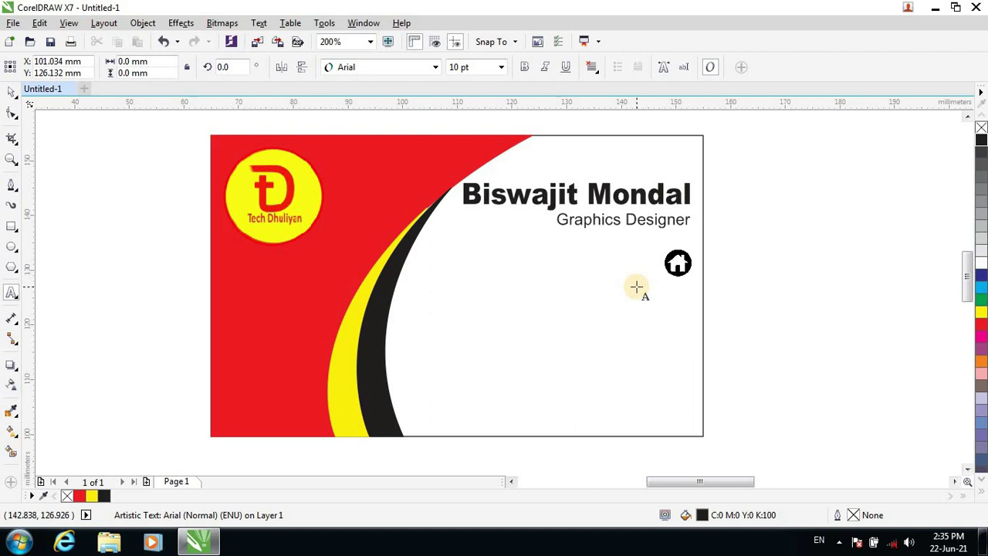
pyautogui.press('Escape')
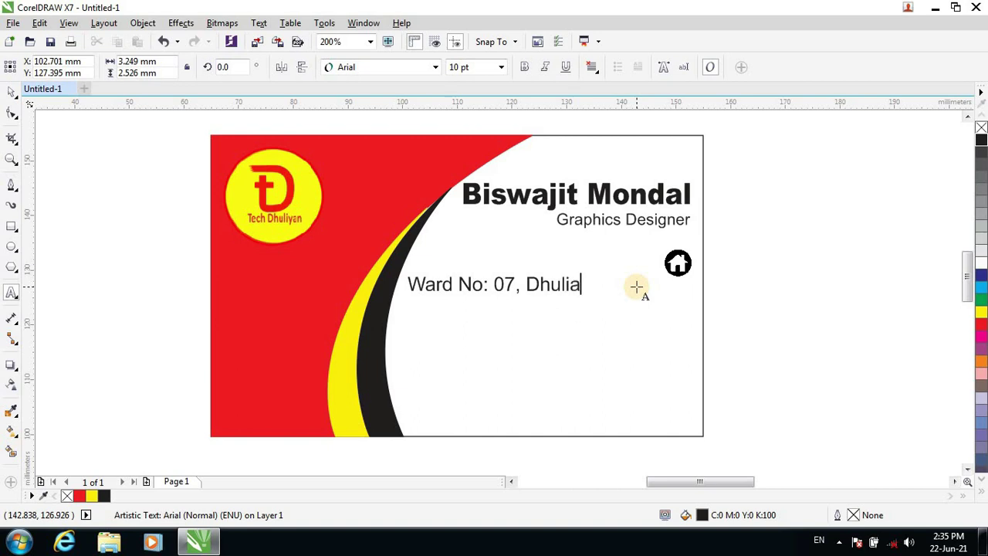
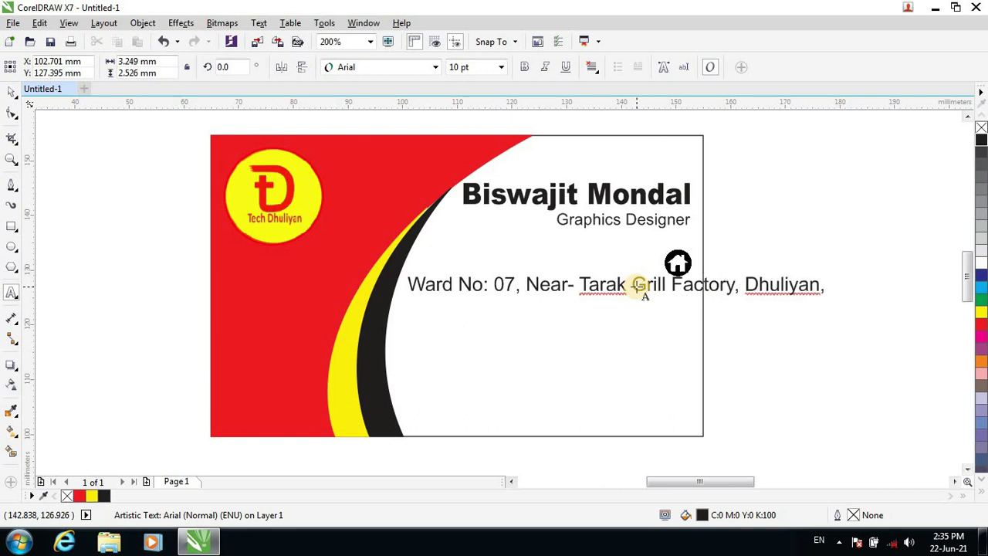
# Reduce the address line to 9 pt and move it up level with the home icon.
pyautogui.moveTo(406, 284); pyautogui.dragTo(846, 290)
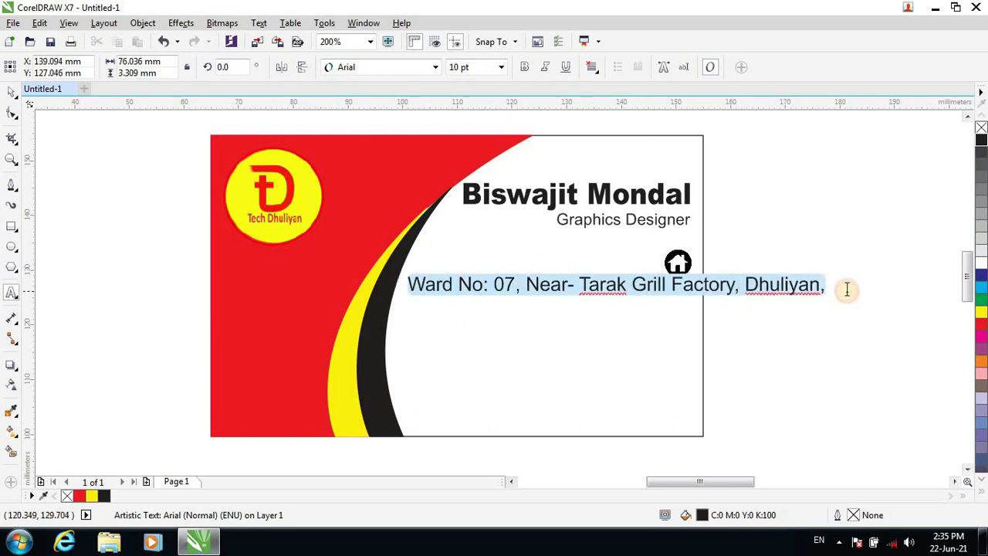
pyautogui.click(499, 69)
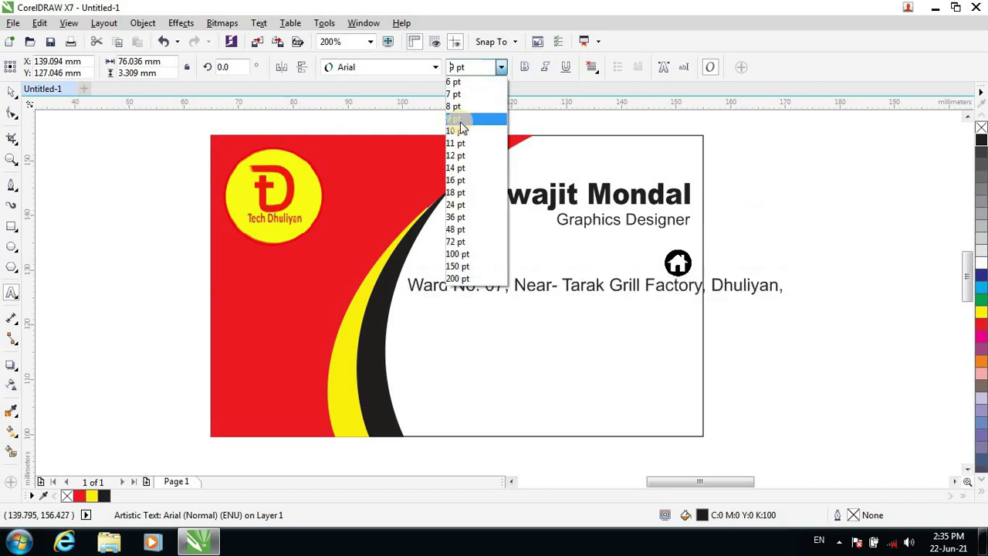
pyautogui.click(461, 118)
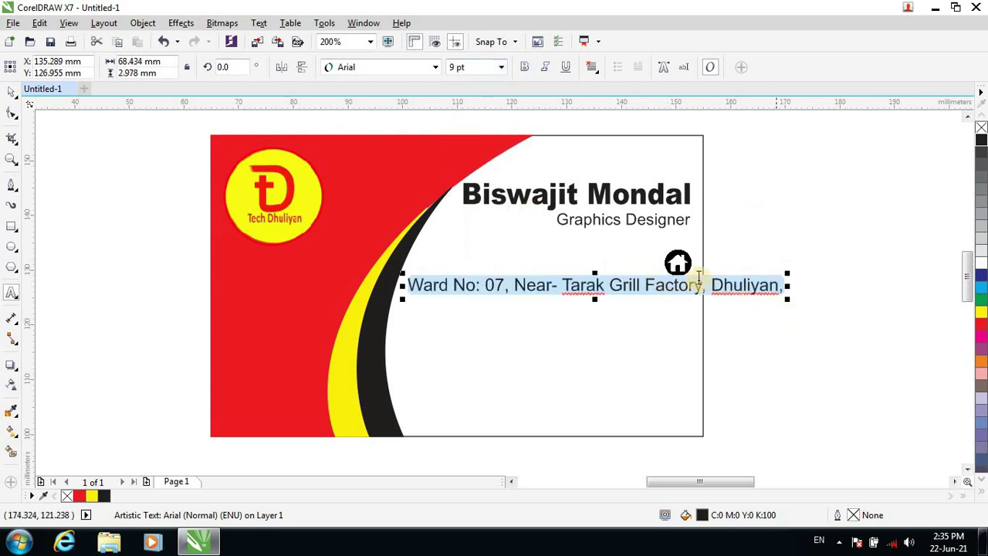
pyautogui.click(697, 282)
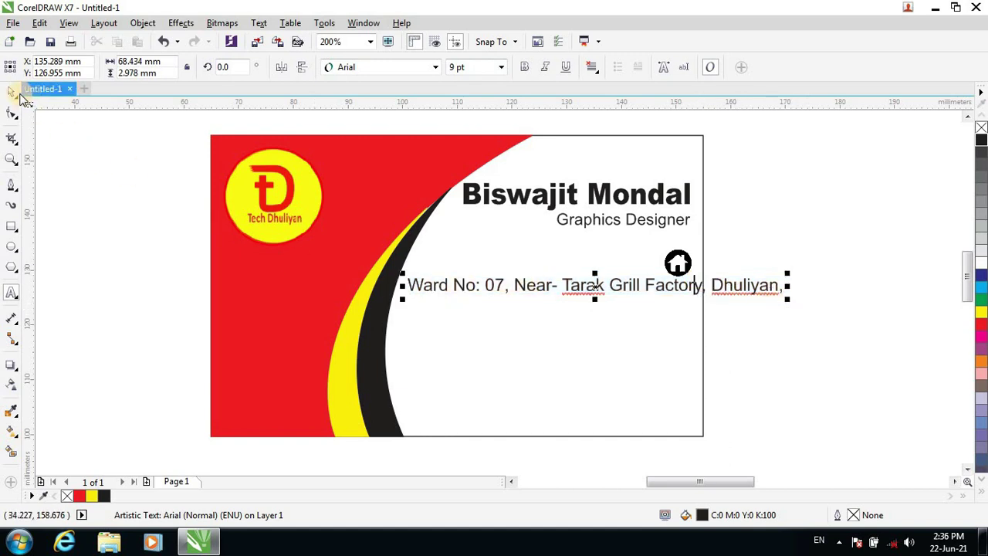
pyautogui.click(11, 92)
pyautogui.click(765, 284)
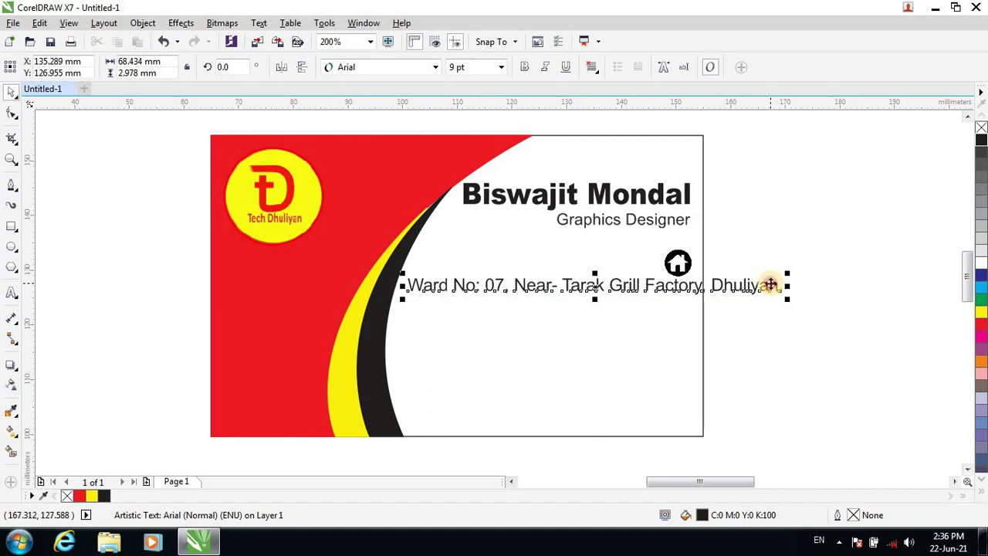
pyautogui.moveTo(763, 288); pyautogui.dragTo(767, 261)
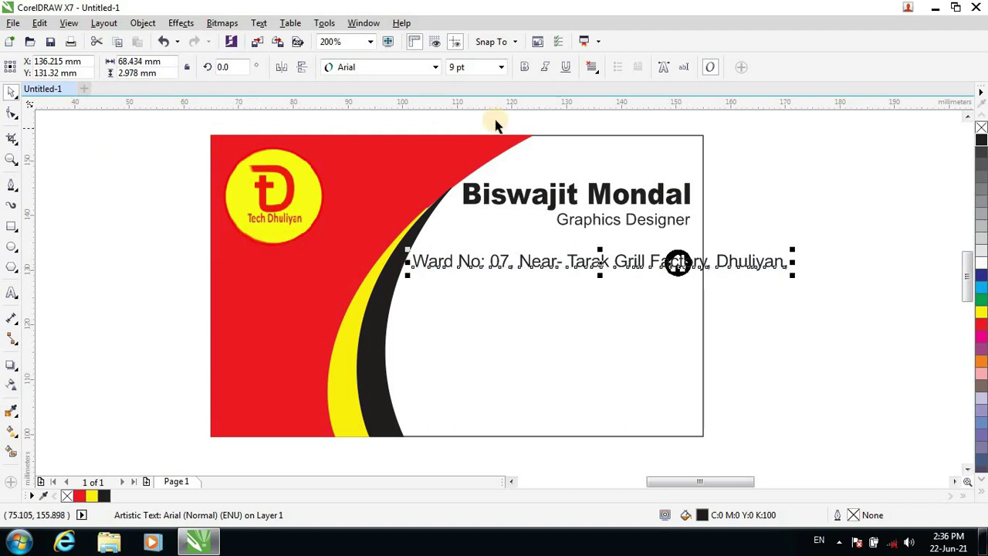
# Set the address line's font to Arial Narrow.
pyautogui.click(435, 67)
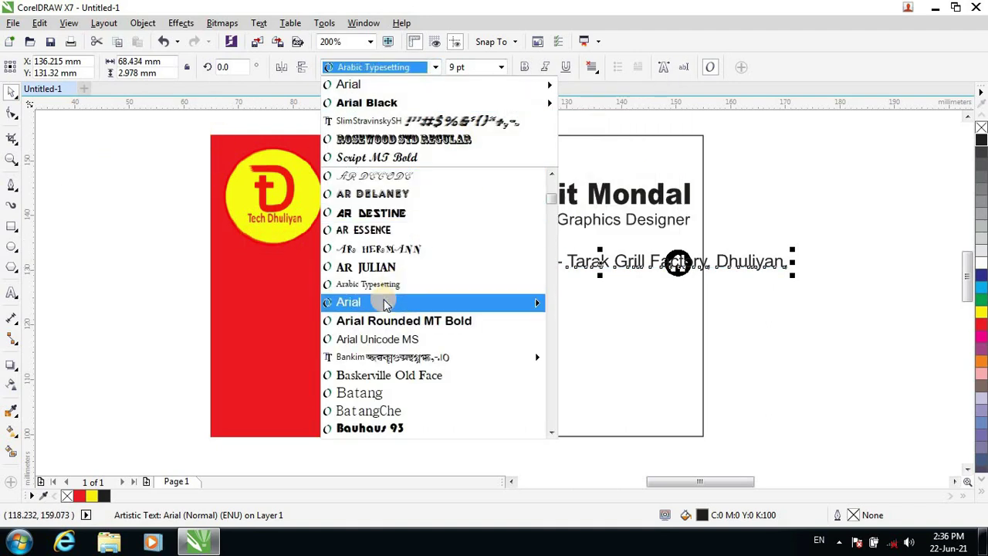
pyautogui.moveTo(384, 302)
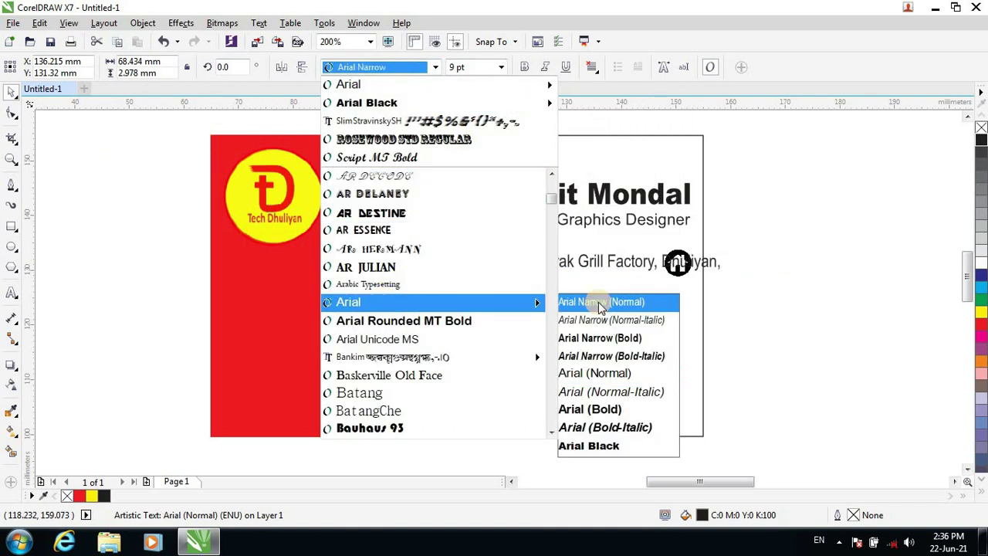
pyautogui.click(598, 302)
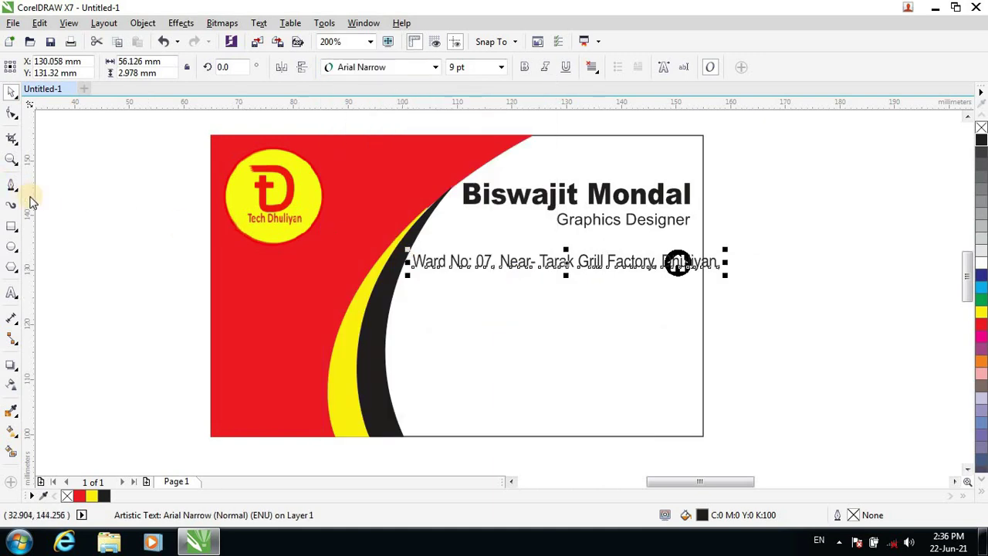
pyautogui.click(11, 292)
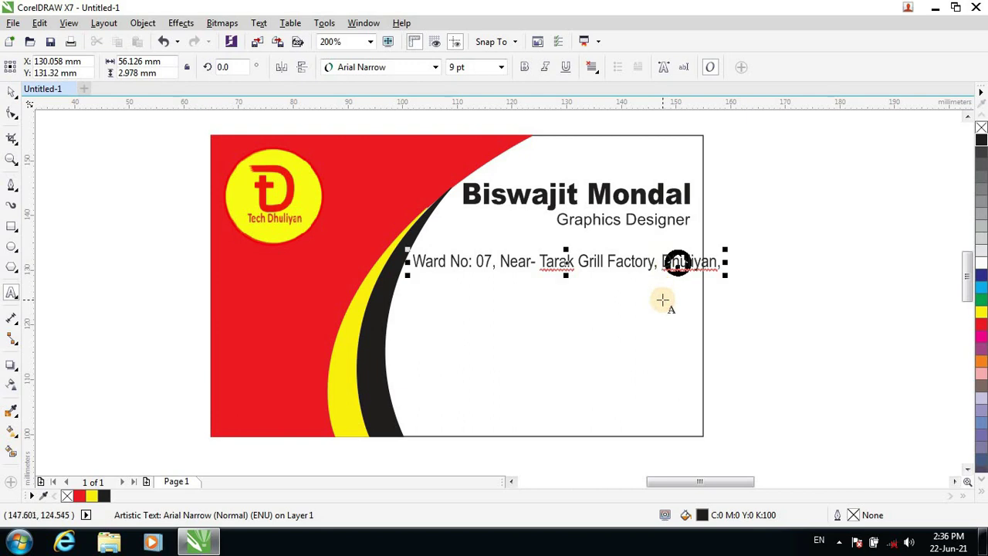
# Break the address onto two lines and finish it with district, PIN code and state.
pyautogui.press('BackSpace')
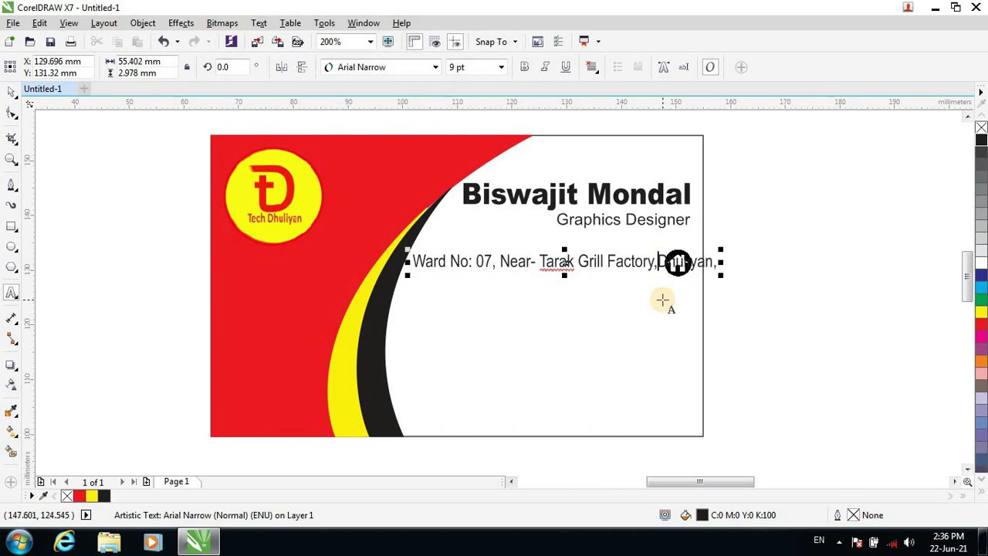
pyautogui.press('Return')
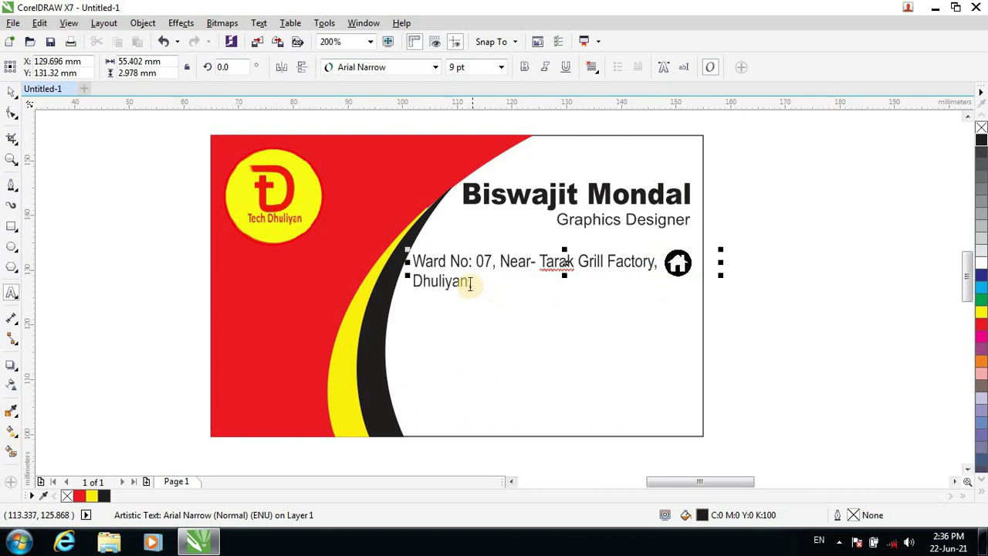
pyautogui.click(468, 281)
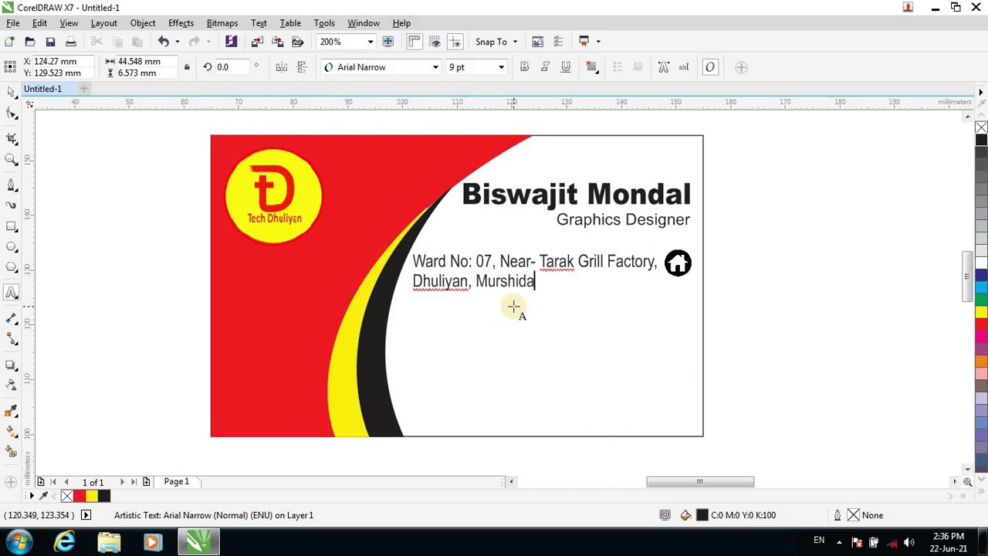
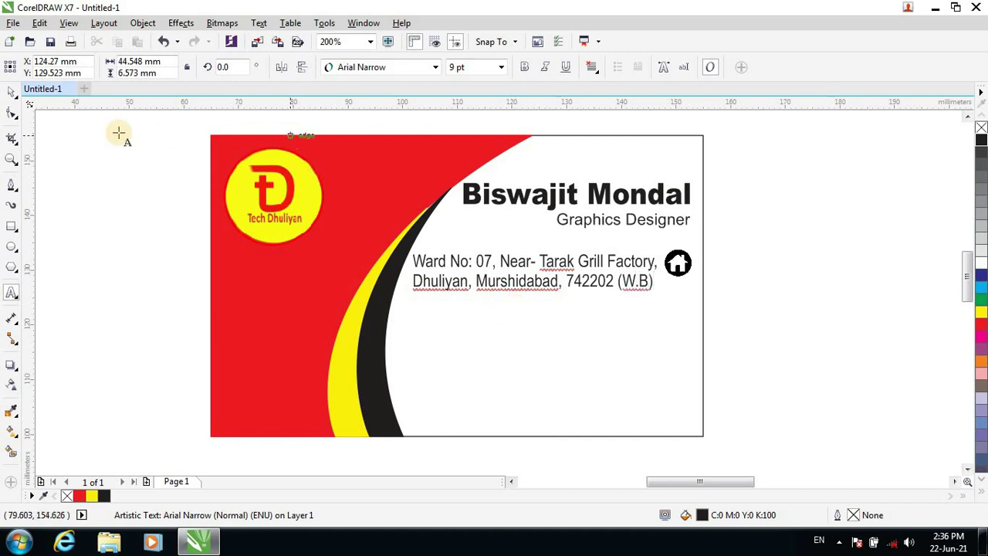
pyautogui.click(11, 91)
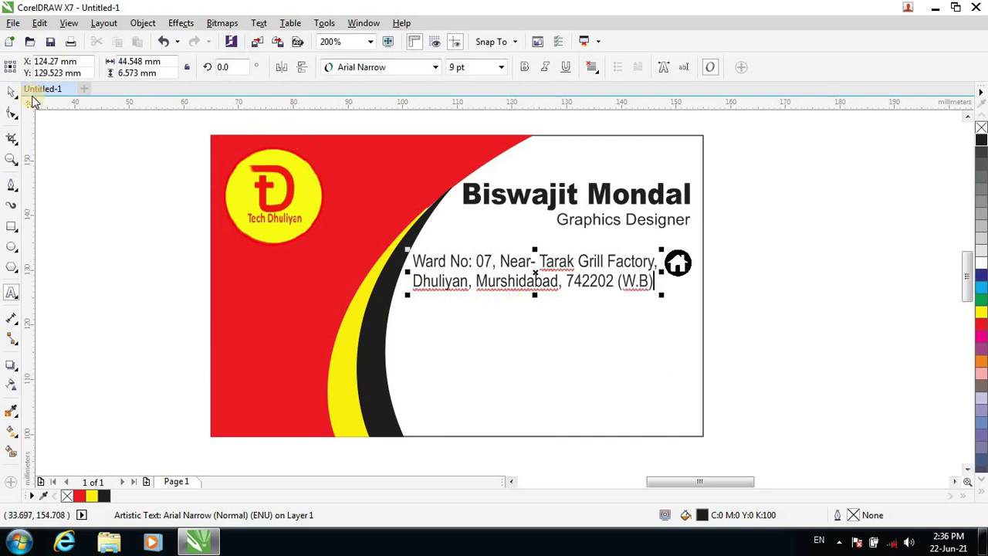
# Move the home icon down and nudge it into line beside the two-line address.
pyautogui.click(678, 264)
pyautogui.moveTo(683, 268); pyautogui.dragTo(682, 275)
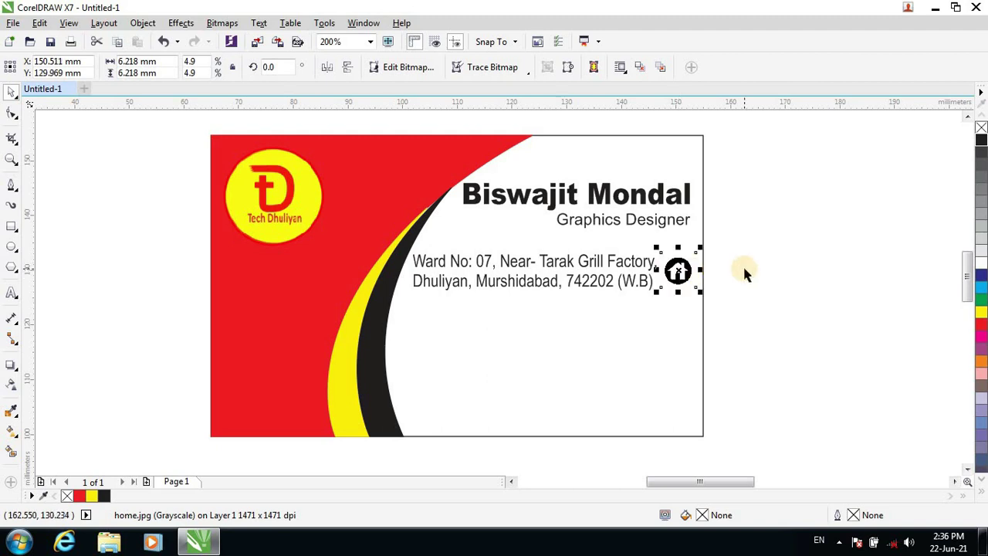
pyautogui.press('Down')
pyautogui.press('Left')
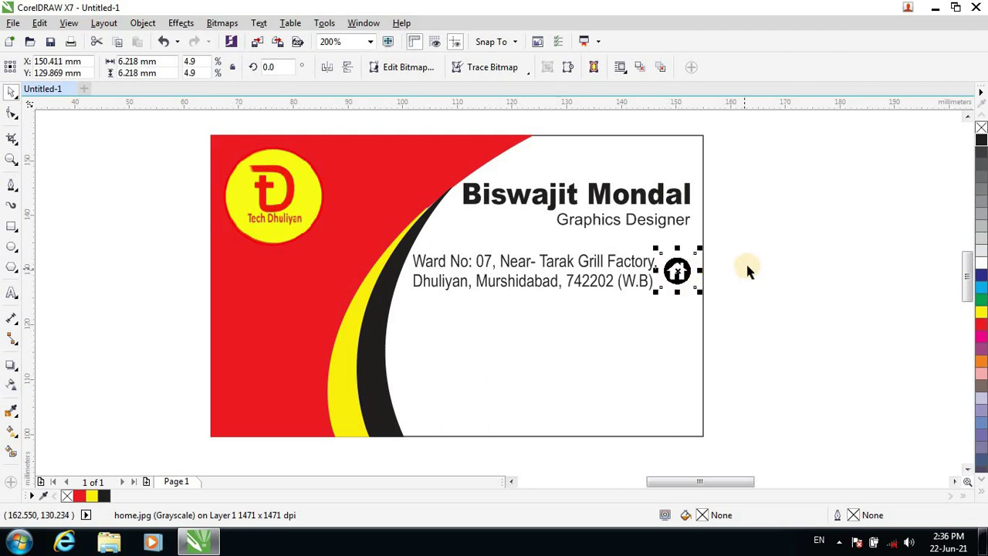
pyautogui.click(746, 265)
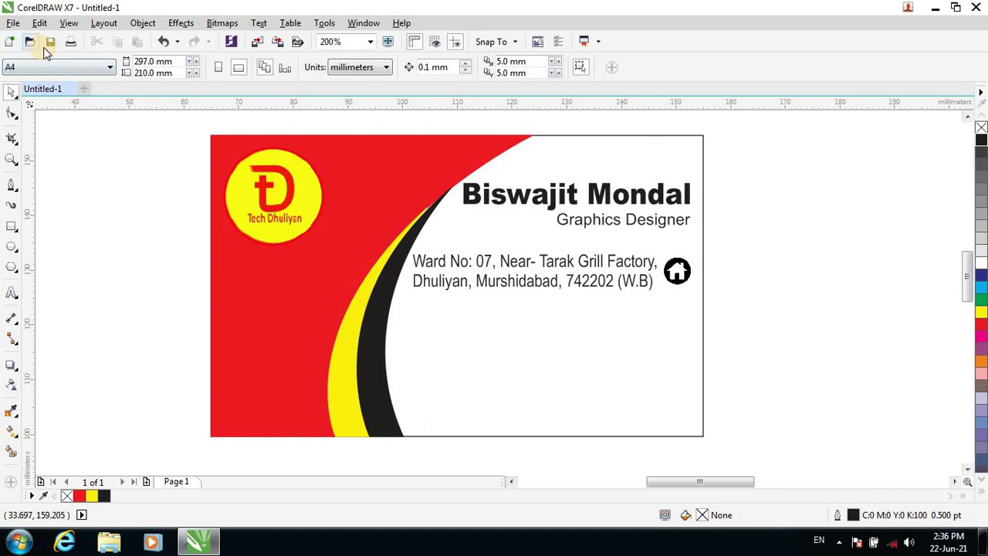
pyautogui.click(258, 42)
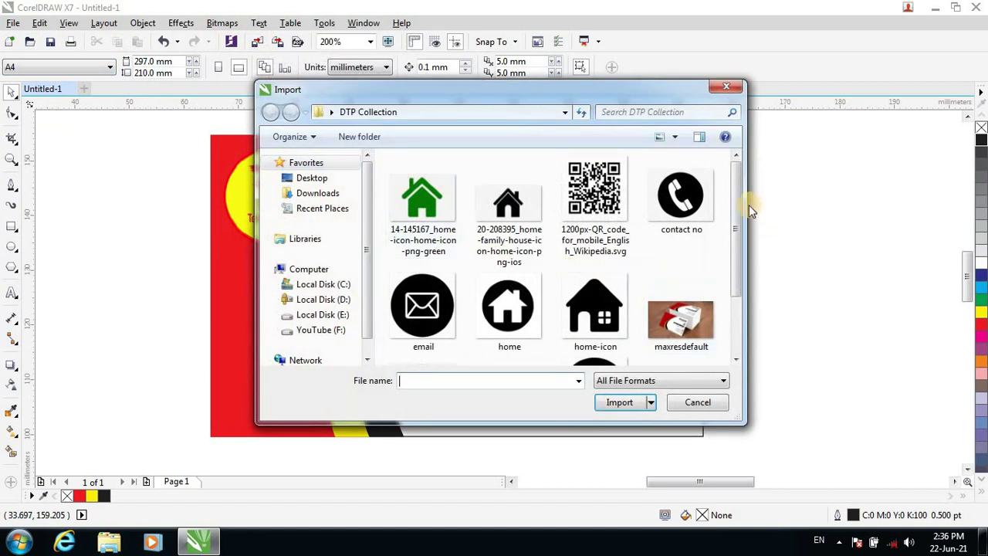
pyautogui.click(679, 197)
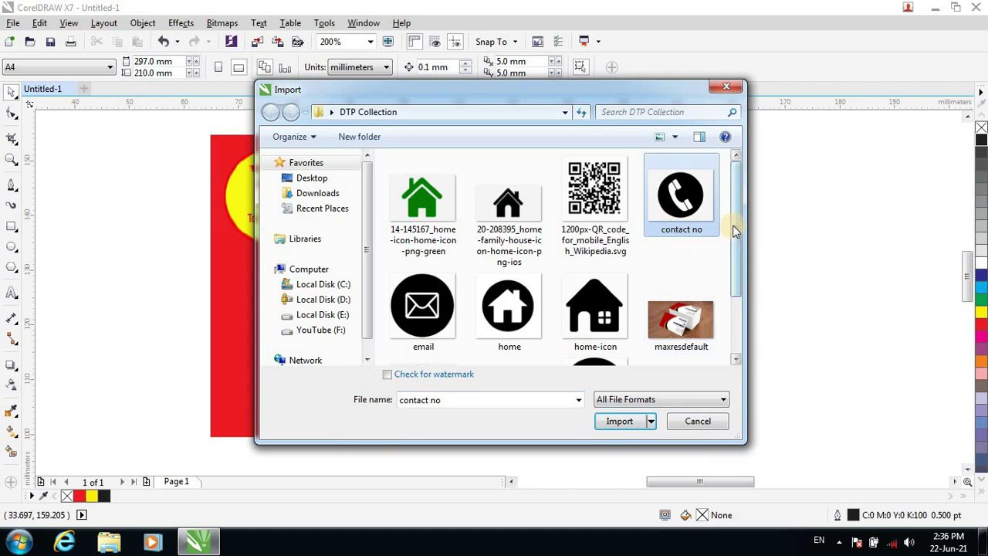
pyautogui.moveTo(735, 230); pyautogui.dragTo(731, 278)
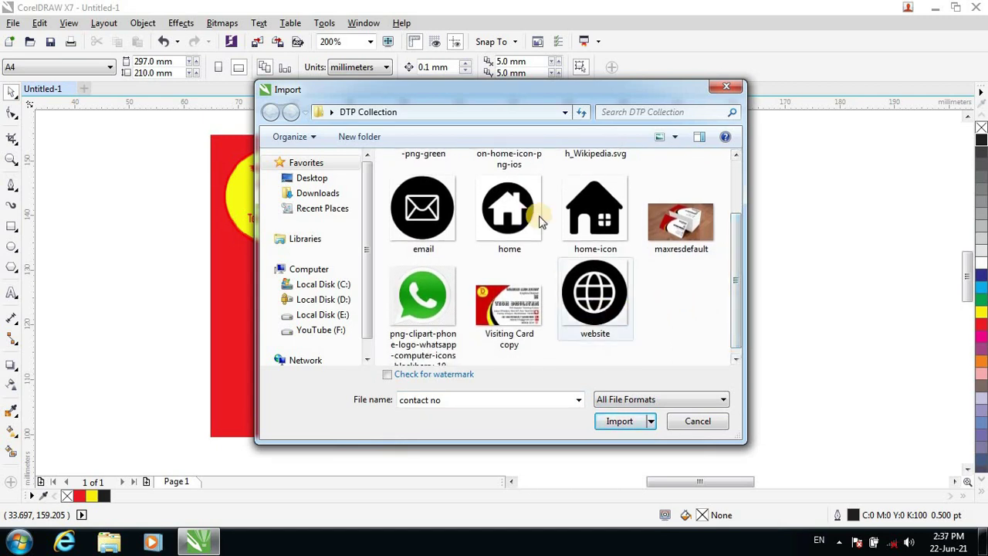
pyautogui.moveTo(541, 97); pyautogui.dragTo(661, 130)
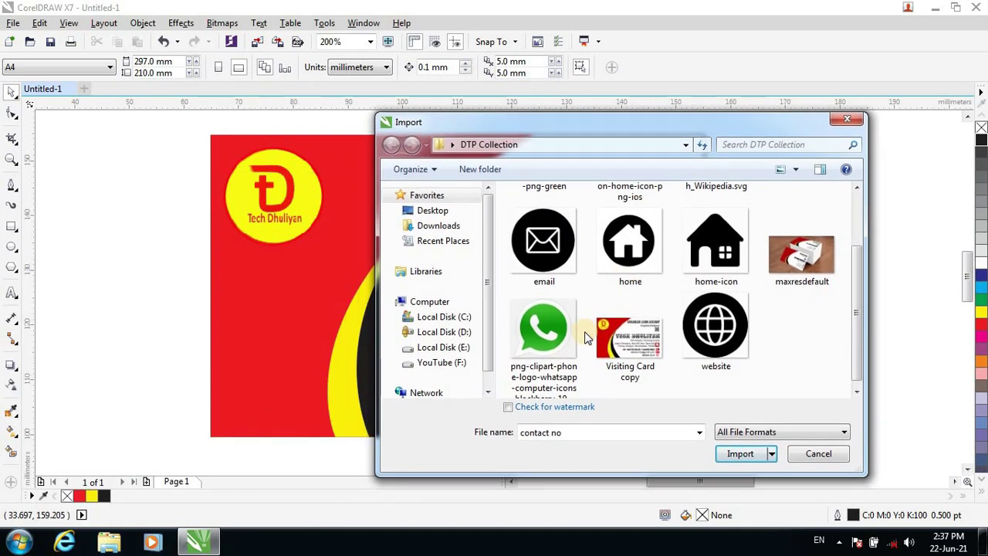
pyautogui.click(534, 329)
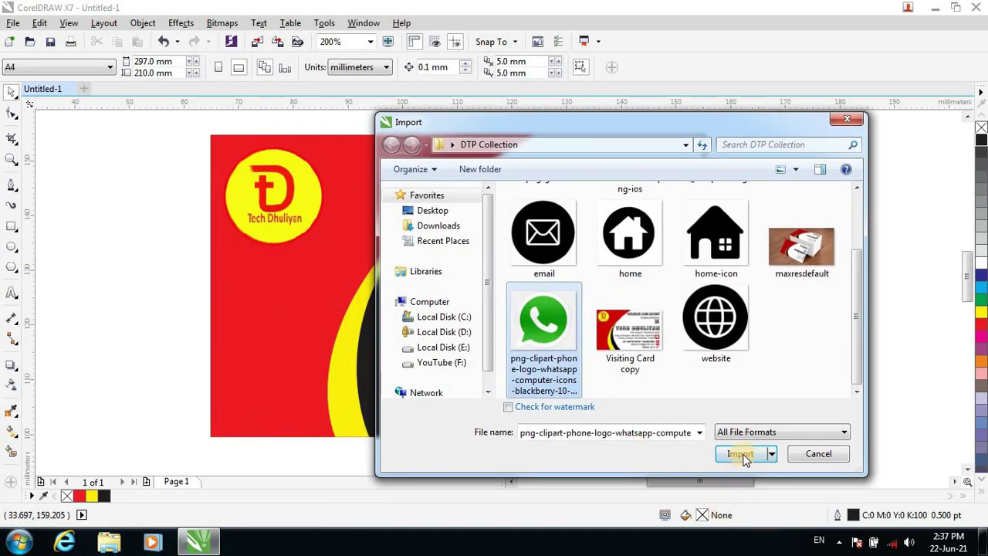
pyautogui.click(740, 455)
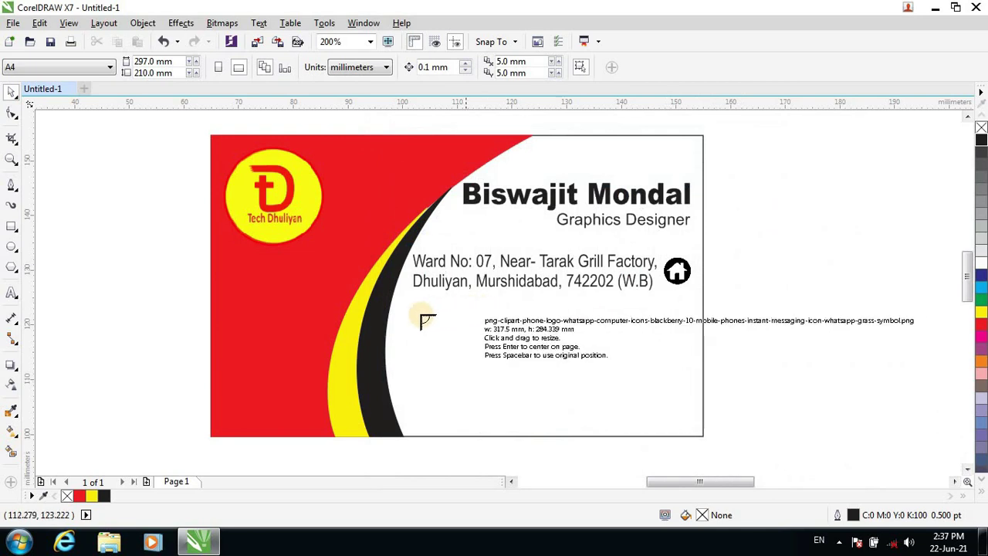
pyautogui.click(417, 312)
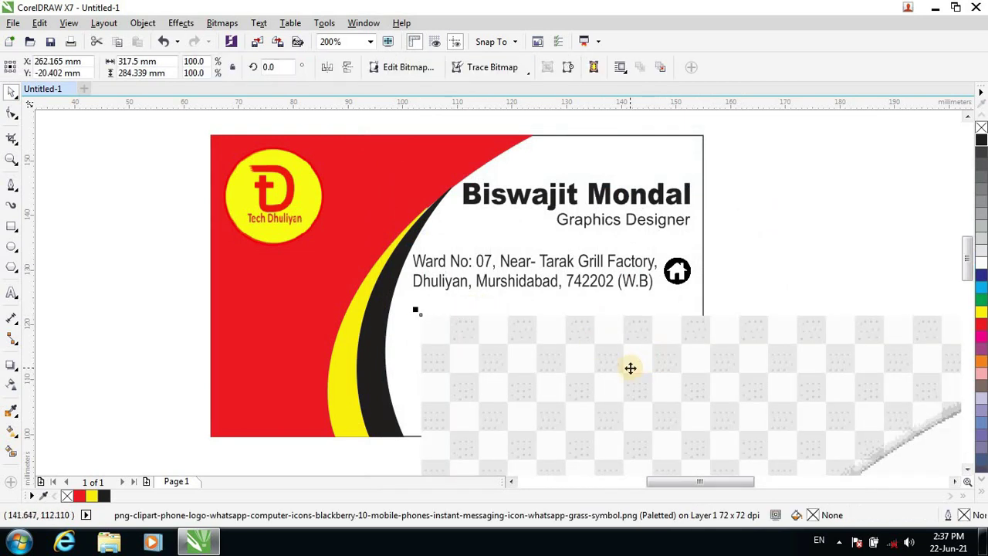
pyautogui.press('Delete')
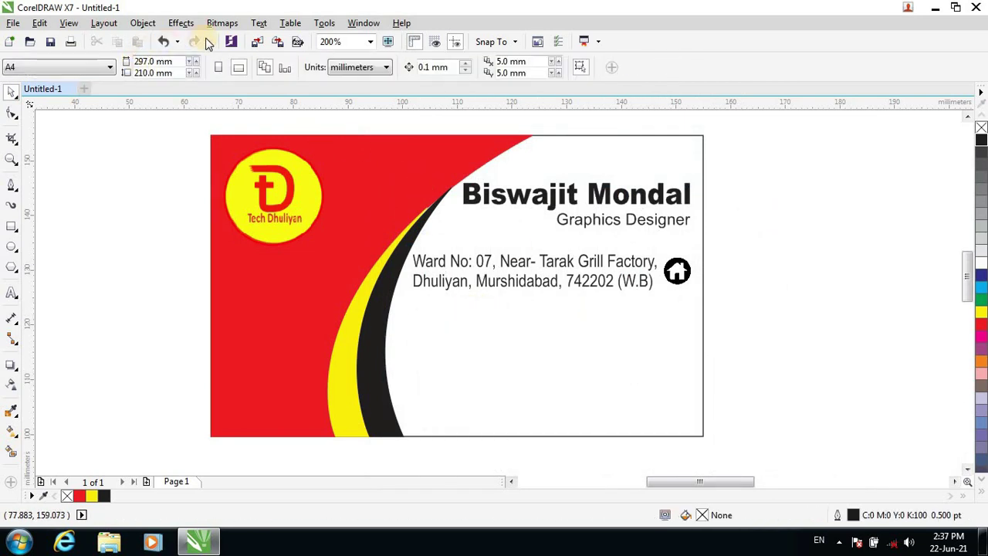
# Import the 'contact no' phone icon image and place it near the card.
pyautogui.click(257, 43)
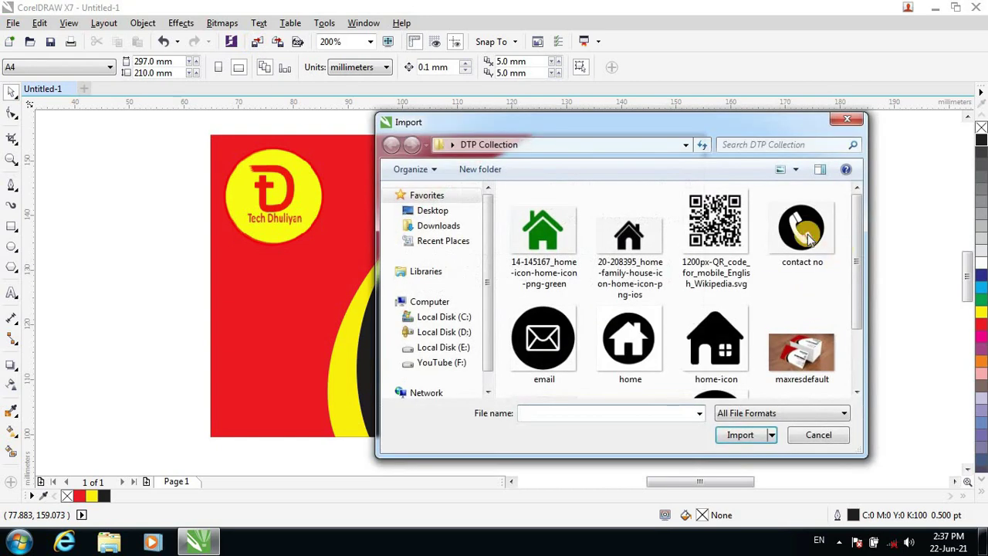
pyautogui.click(802, 228)
pyautogui.click(739, 453)
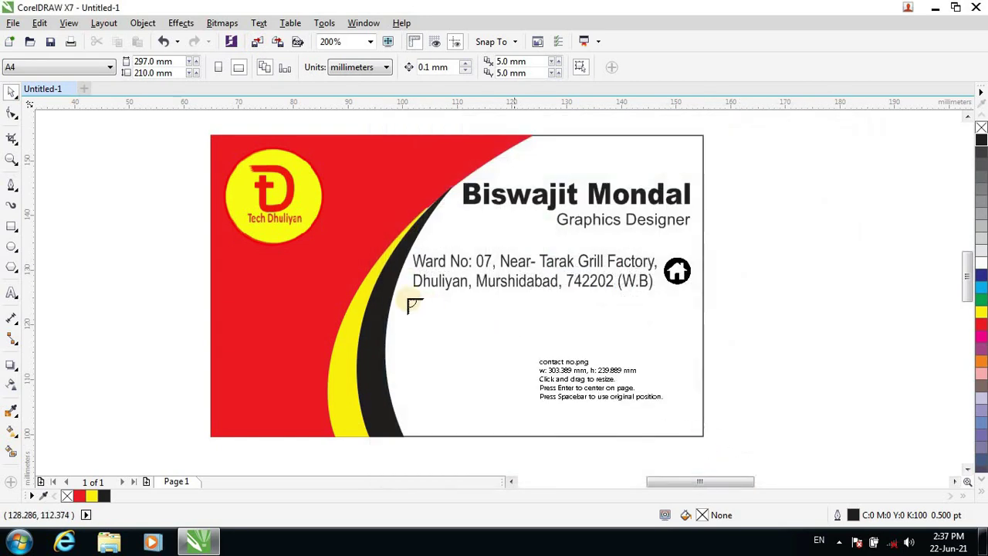
pyautogui.click(401, 295)
pyautogui.moveTo(702, 428); pyautogui.dragTo(440, 286)
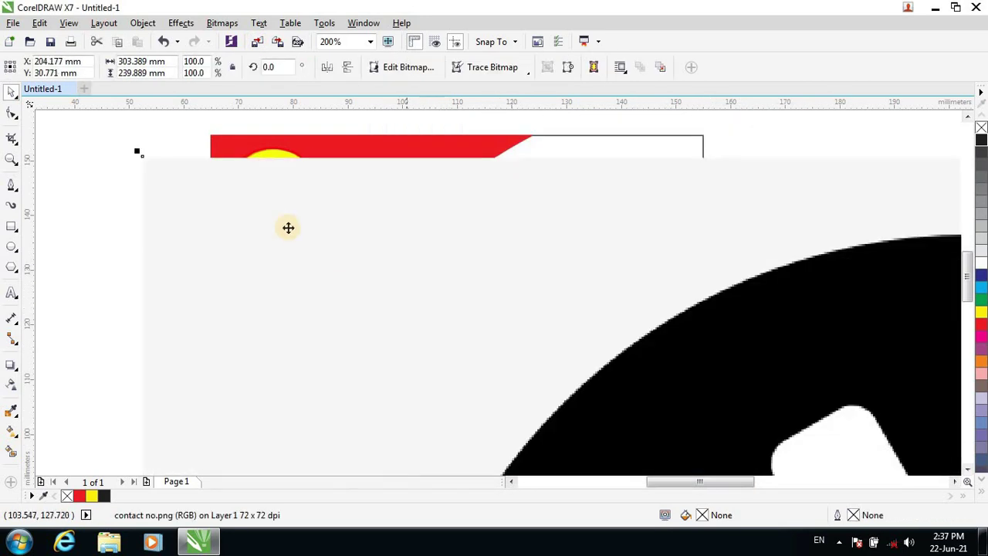
# Shrink the phone image to a small icon and bring it onto the card beside the address.
pyautogui.moveTo(144, 154); pyautogui.dragTo(565, 385)
pyautogui.scroll(-1, 722, 437)
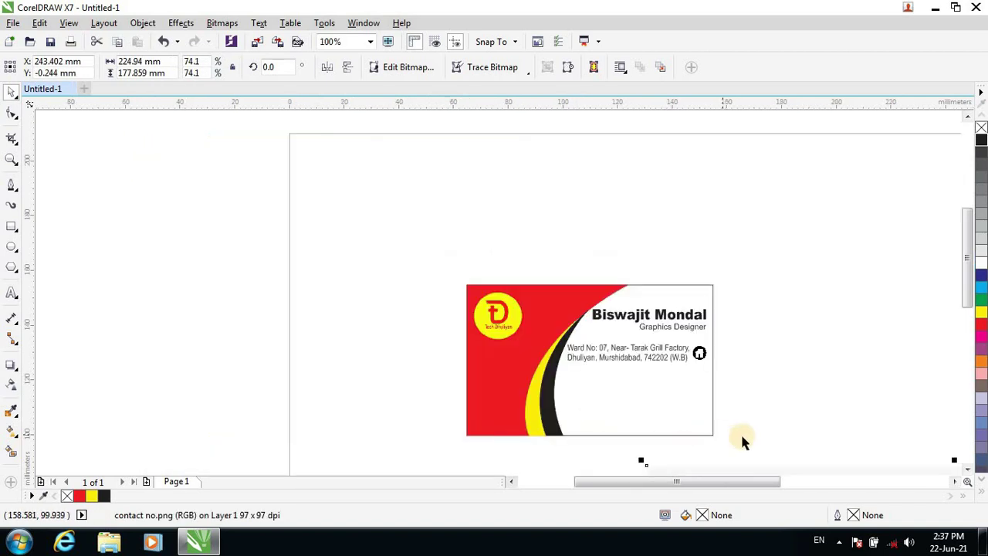
pyautogui.moveTo(970, 254); pyautogui.dragTo(970, 335)
pyautogui.moveTo(807, 349); pyautogui.dragTo(347, 279)
pyautogui.moveTo(183, 122); pyautogui.dragTo(458, 341)
pyautogui.moveTo(419, 284); pyautogui.dragTo(532, 355)
pyautogui.moveTo(627, 419); pyautogui.dragTo(672, 243)
pyautogui.scroll(1, 759, 176)
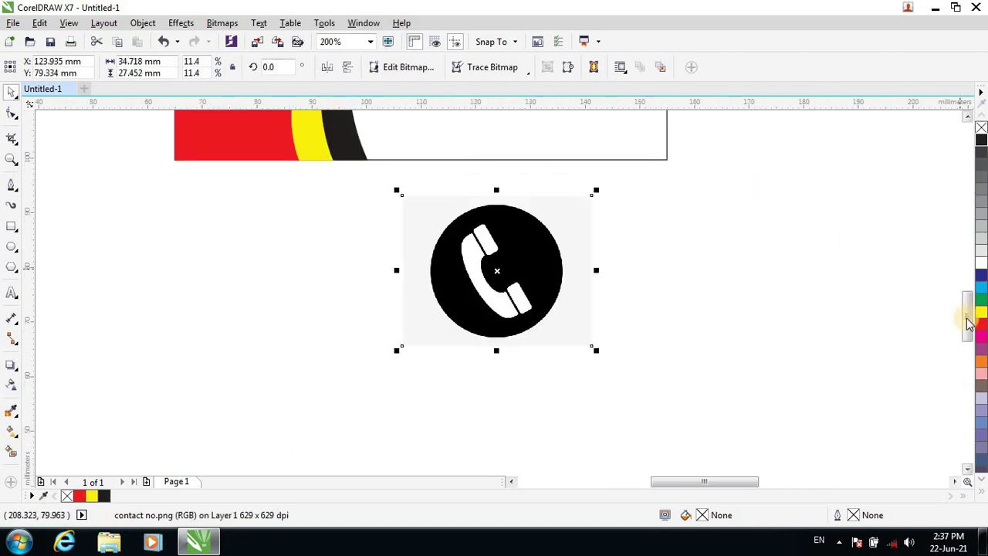
pyautogui.moveTo(965, 316); pyautogui.dragTo(965, 291)
pyautogui.moveTo(533, 434); pyautogui.dragTo(598, 255)
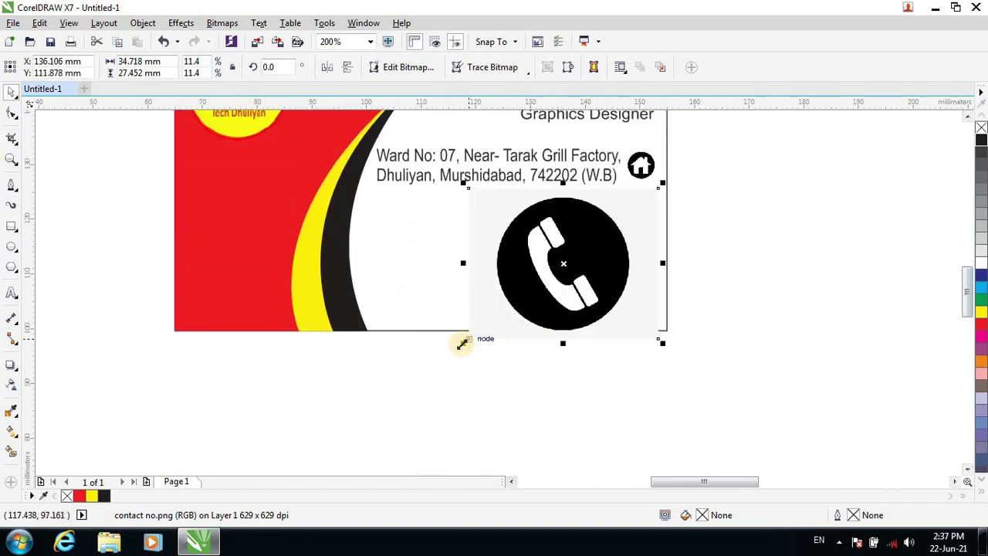
pyautogui.moveTo(462, 344); pyautogui.dragTo(610, 235)
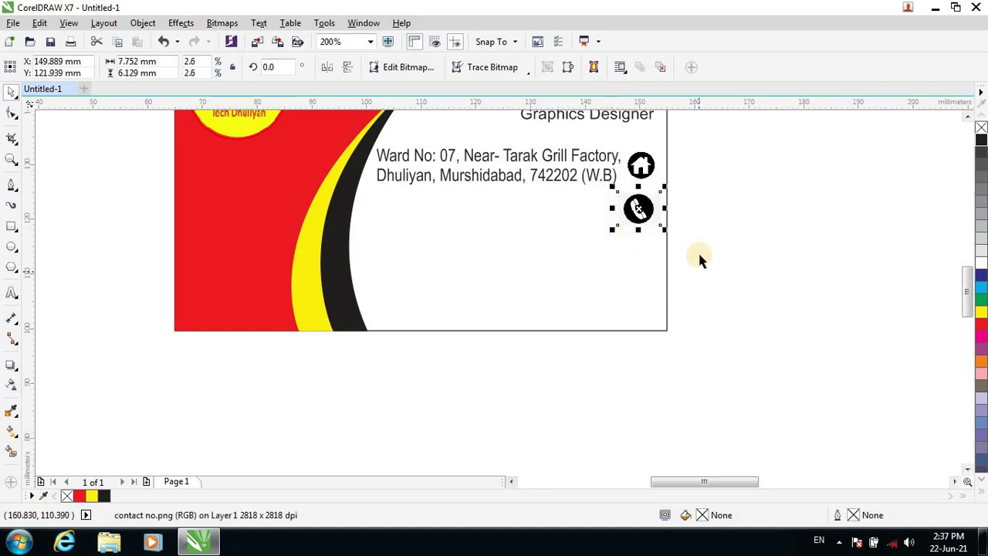
pyautogui.moveTo(966, 292); pyautogui.dragTo(964, 273)
# Align the phone icon directly under the home icon and deselect it.
pyautogui.click(641, 315)
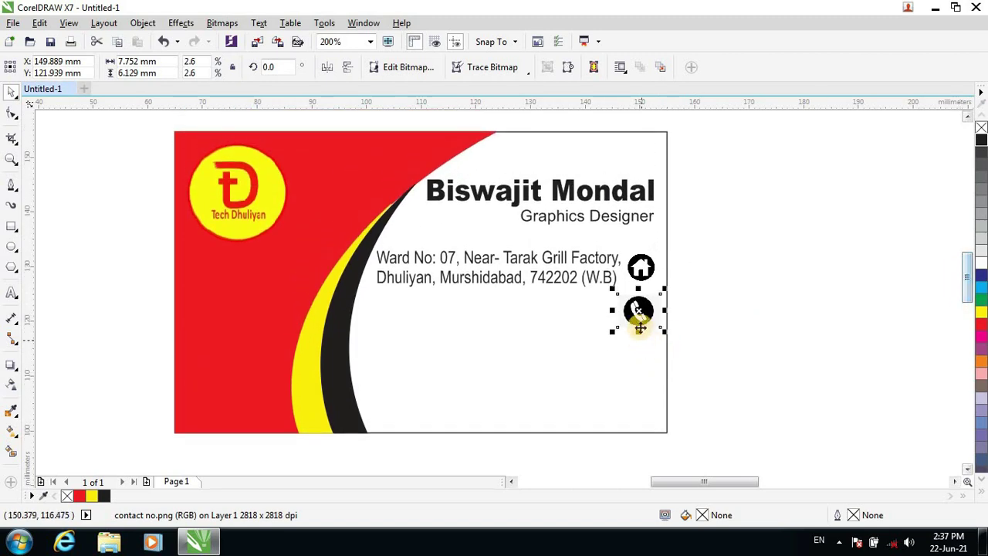
pyautogui.moveTo(641, 316); pyautogui.dragTo(638, 324)
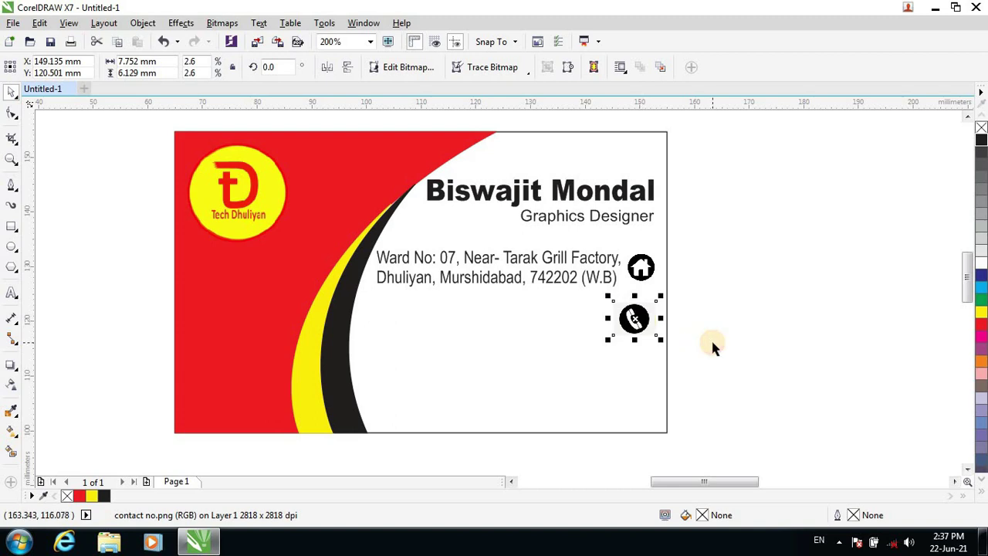
pyautogui.press('Up')
pyautogui.press('Up')
pyautogui.press('Up')
pyautogui.press('Up')
pyautogui.press('Up')
pyautogui.press('Up')
pyautogui.press('Up')
pyautogui.press('Up')
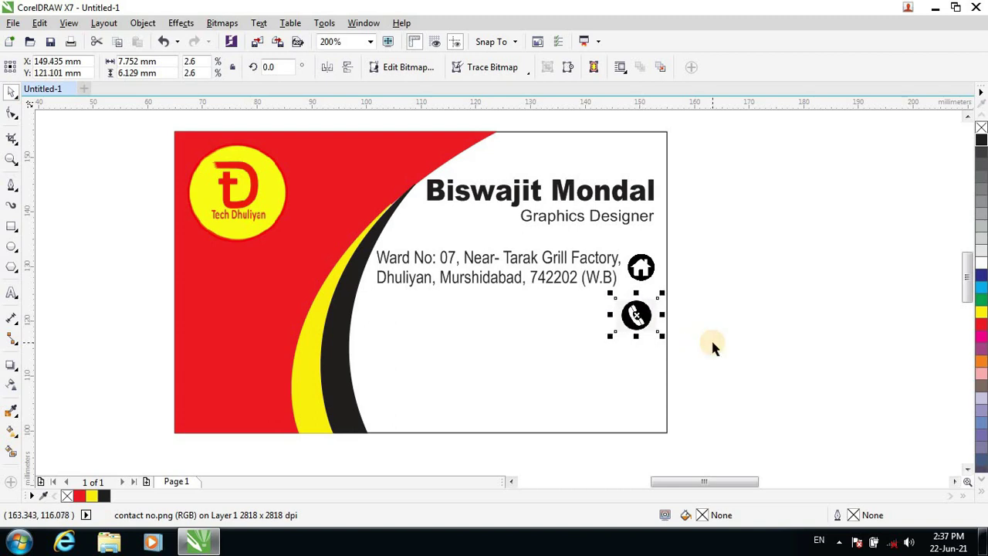
pyautogui.press('Right')
pyautogui.press('Right')
pyautogui.press('Right')
pyautogui.press('Right')
pyautogui.press('Right')
pyautogui.press('Right')
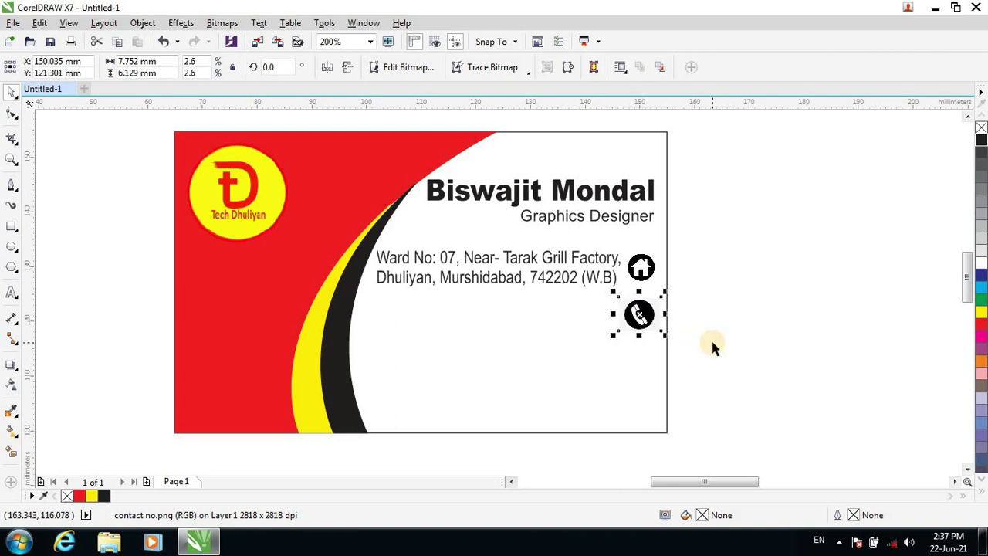
pyautogui.press('Right')
pyautogui.press('Right')
pyautogui.press('Up')
pyautogui.press('Up')
pyautogui.press('Up')
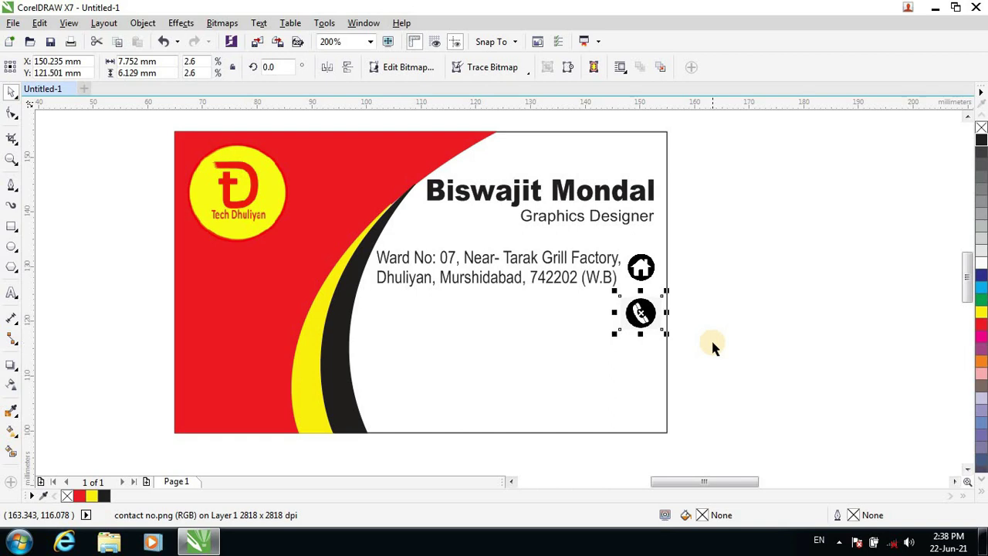
pyautogui.press('Escape')
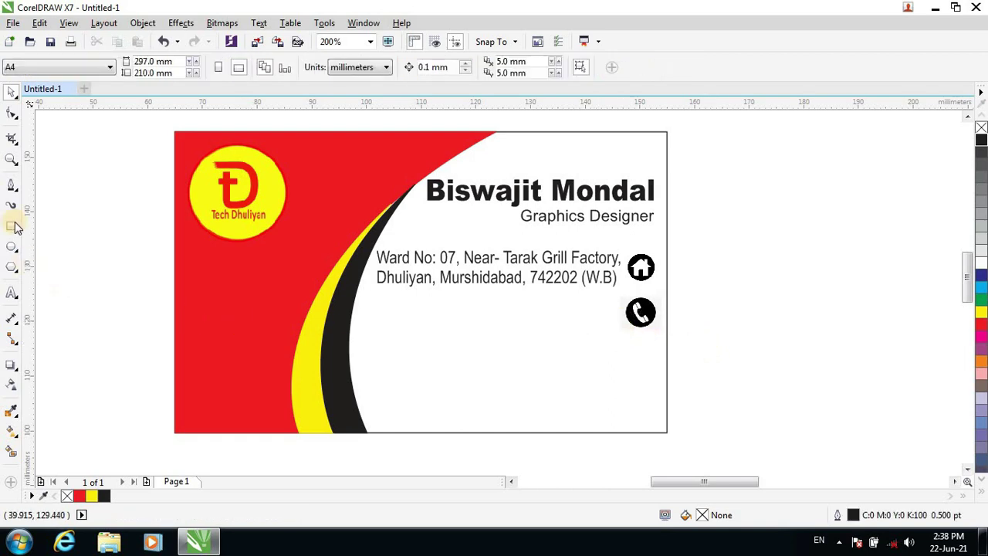
# Add a new text line on the card containing the two phone numbers.
pyautogui.click(12, 293)
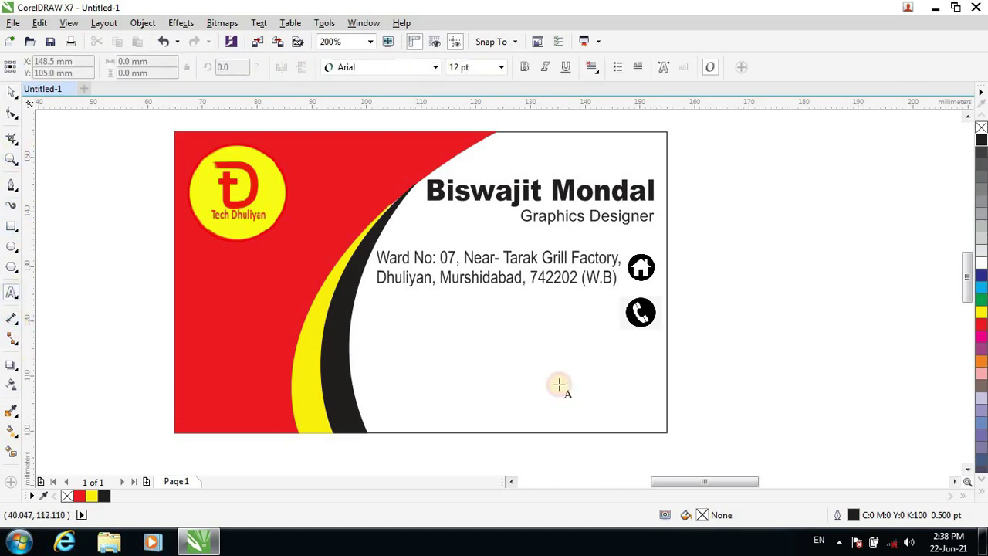
pyautogui.click(370, 316)
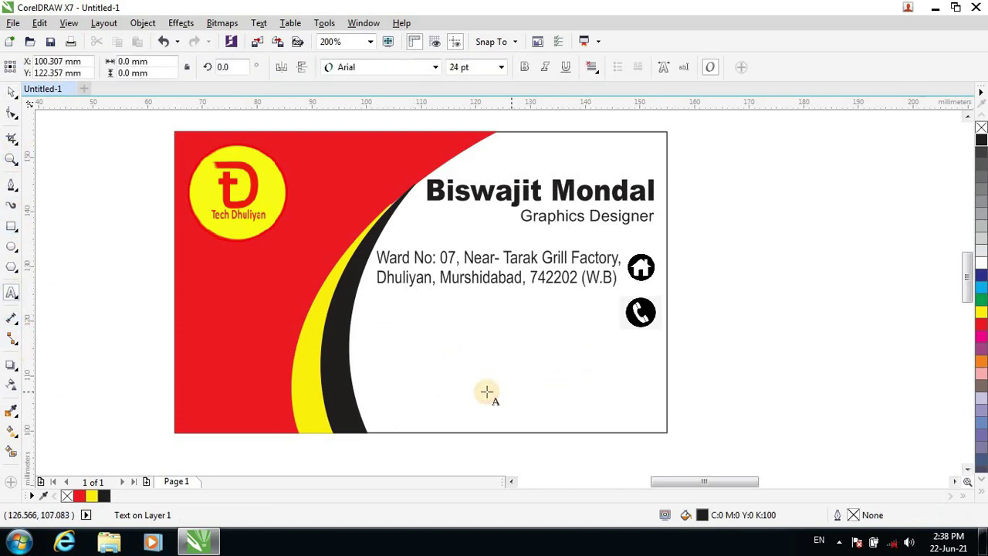
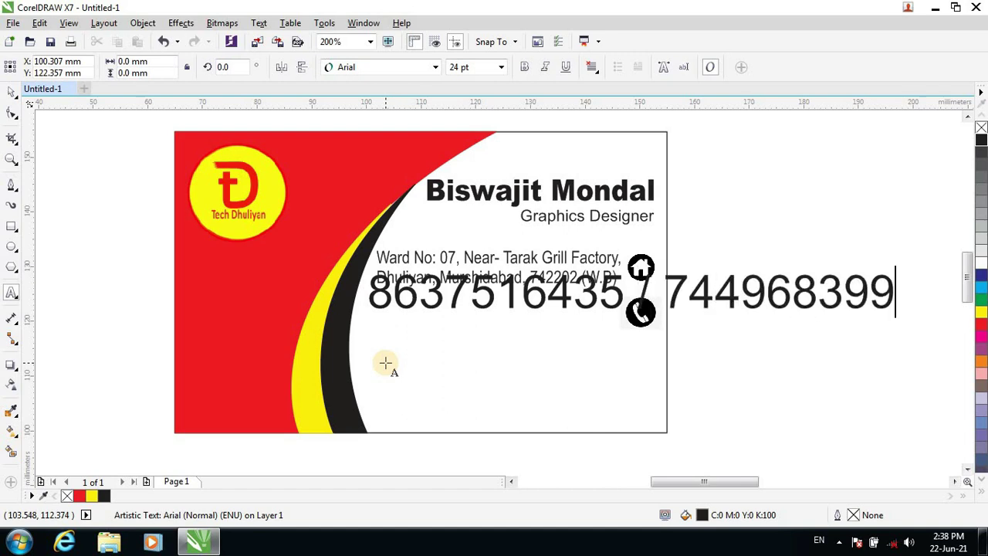
# Make the phone numbers bold 10 pt and move them level with the phone icon.
pyautogui.hotkey('ctrl', 'a')
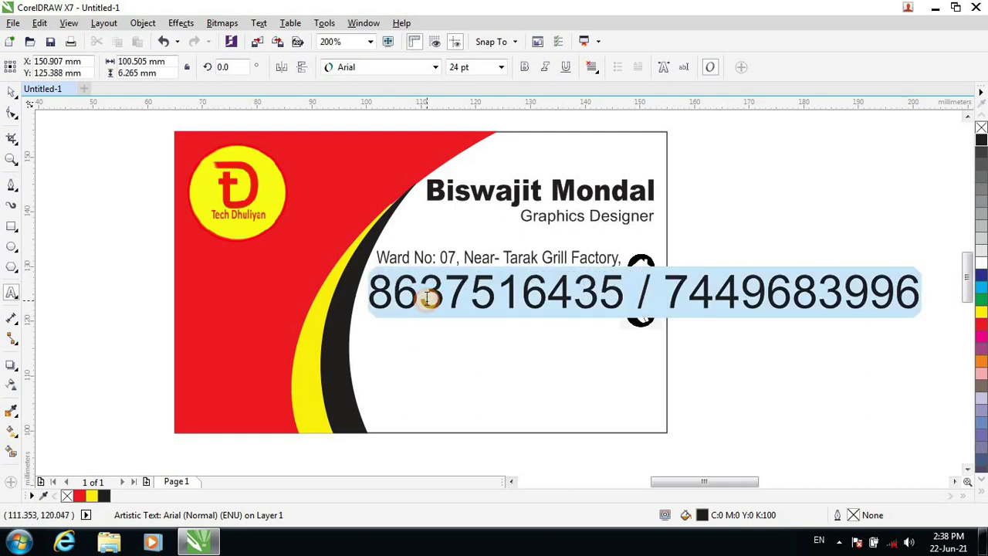
pyautogui.click(501, 67)
pyautogui.click(463, 128)
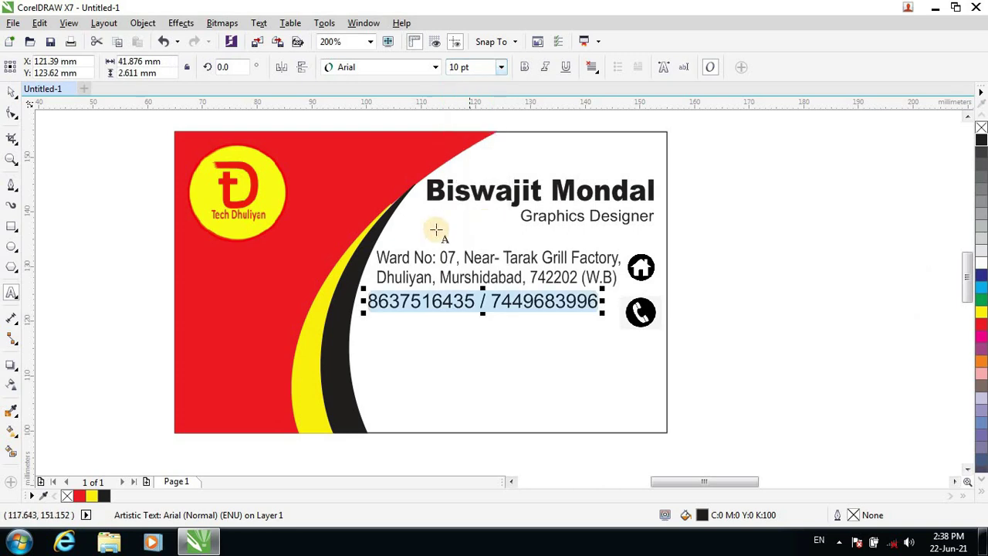
pyautogui.click(525, 67)
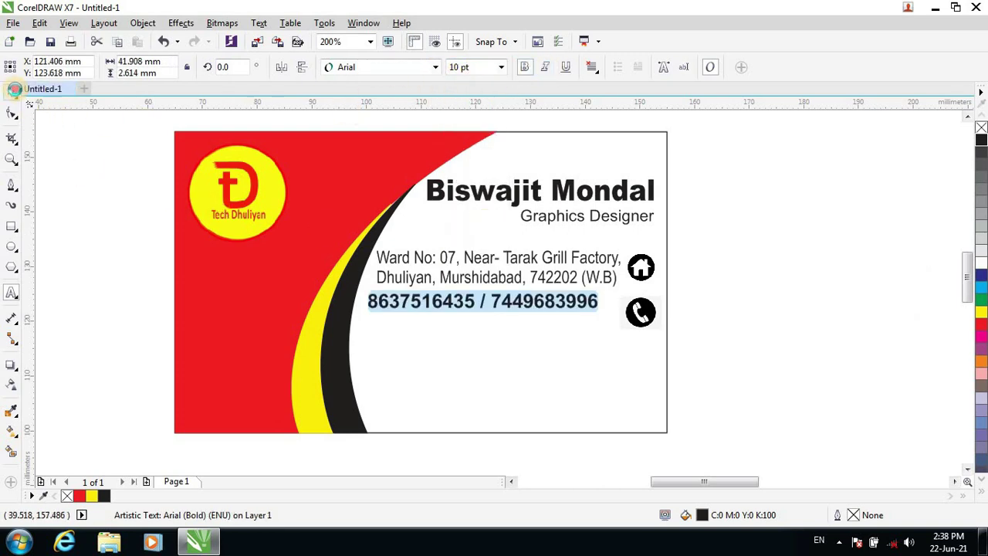
pyautogui.click(15, 88)
pyautogui.moveTo(584, 299); pyautogui.dragTo(605, 311)
pyautogui.click(787, 371)
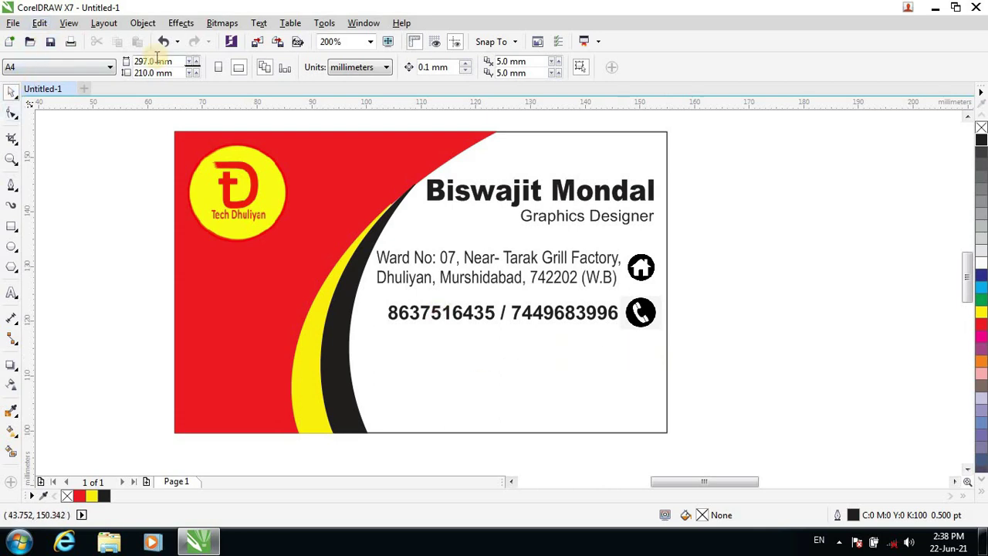
# Import the email.png envelope image and place it on the card.
pyautogui.click(264, 40)
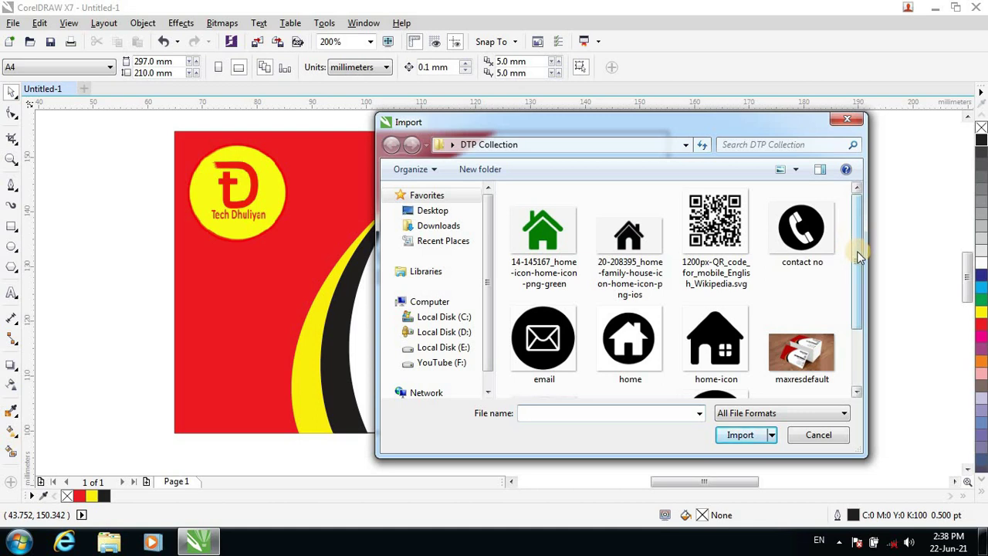
pyautogui.moveTo(859, 257); pyautogui.dragTo(875, 319)
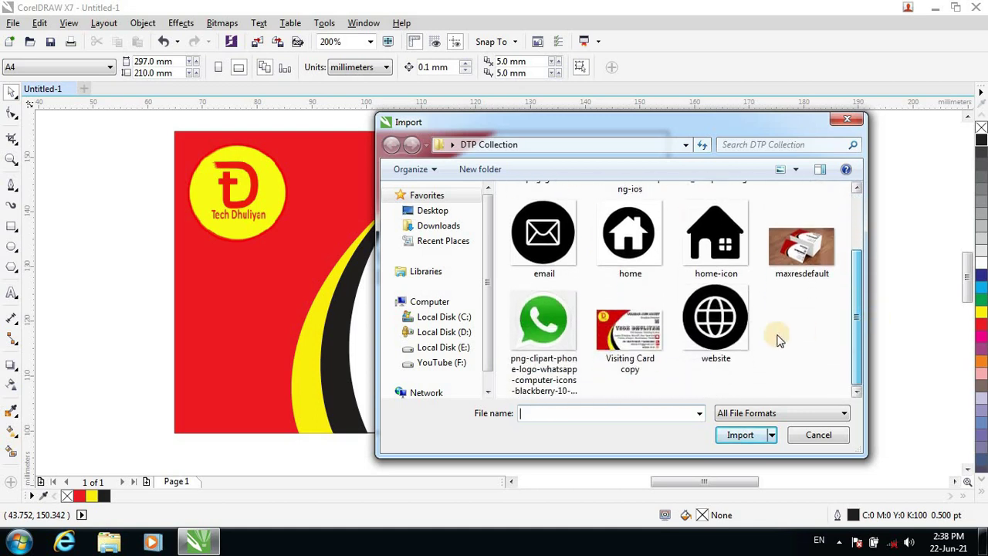
pyautogui.click(577, 272)
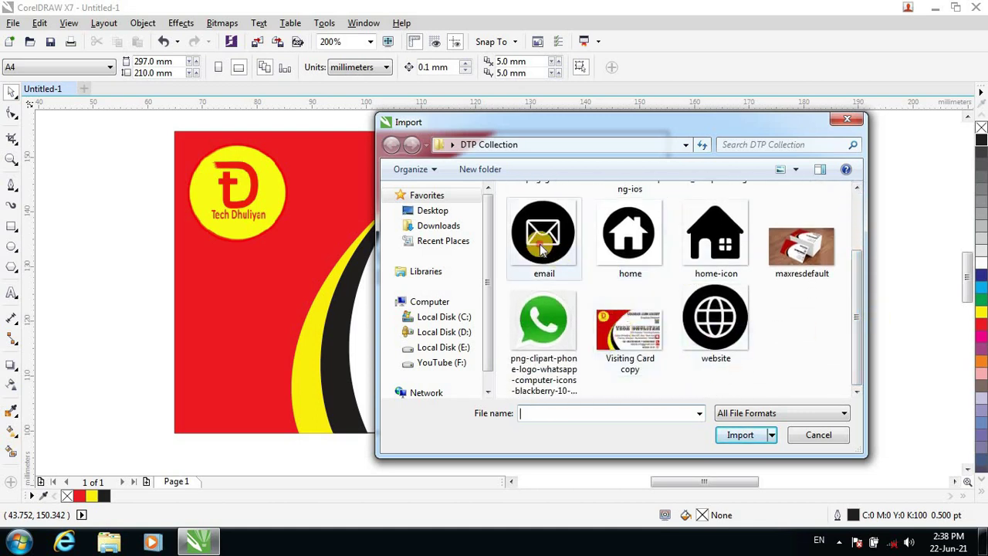
pyautogui.click(739, 454)
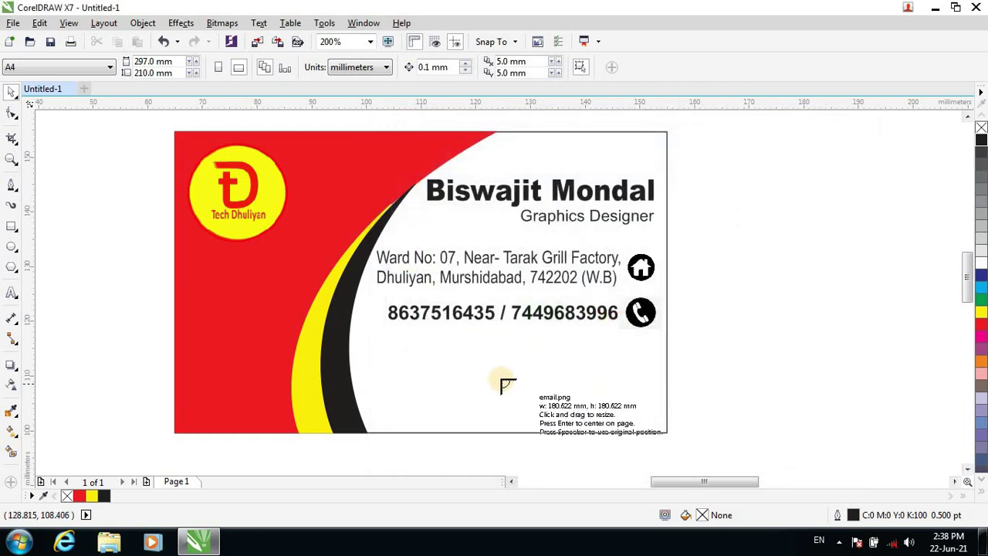
pyautogui.click(472, 352)
# Scale the envelope image down to about 31% and move it below the phone icon.
pyautogui.moveTo(840, 435); pyautogui.dragTo(374, 324)
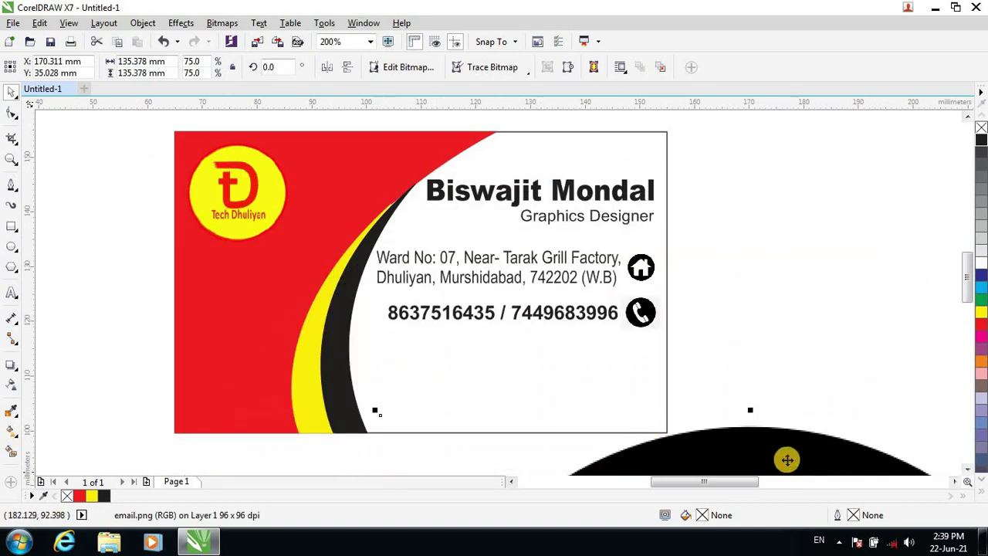
pyautogui.moveTo(785, 458); pyautogui.dragTo(555, 199)
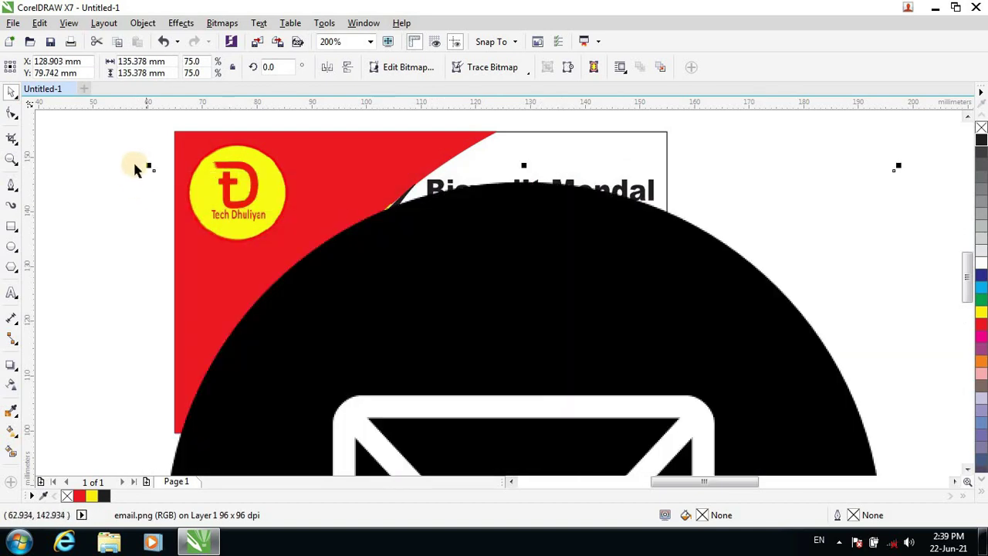
pyautogui.moveTo(149, 165); pyautogui.dragTo(375, 347)
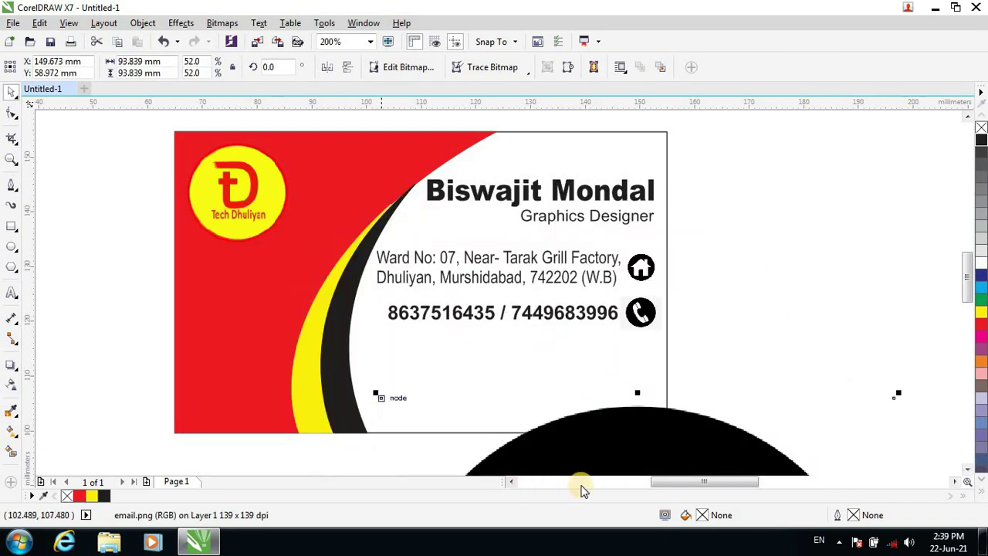
pyautogui.moveTo(617, 445); pyautogui.dragTo(434, 213)
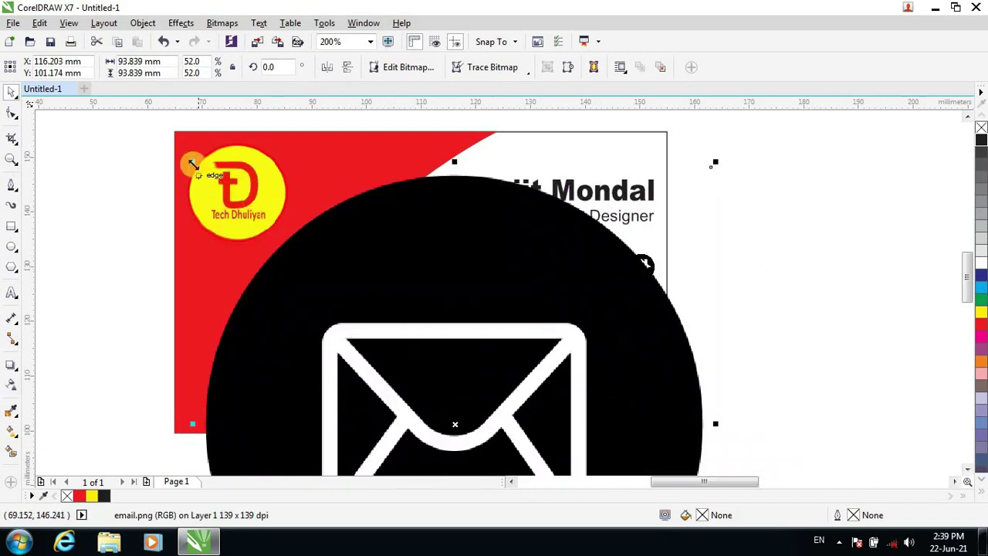
pyautogui.click(192, 159)
pyautogui.click(375, 342)
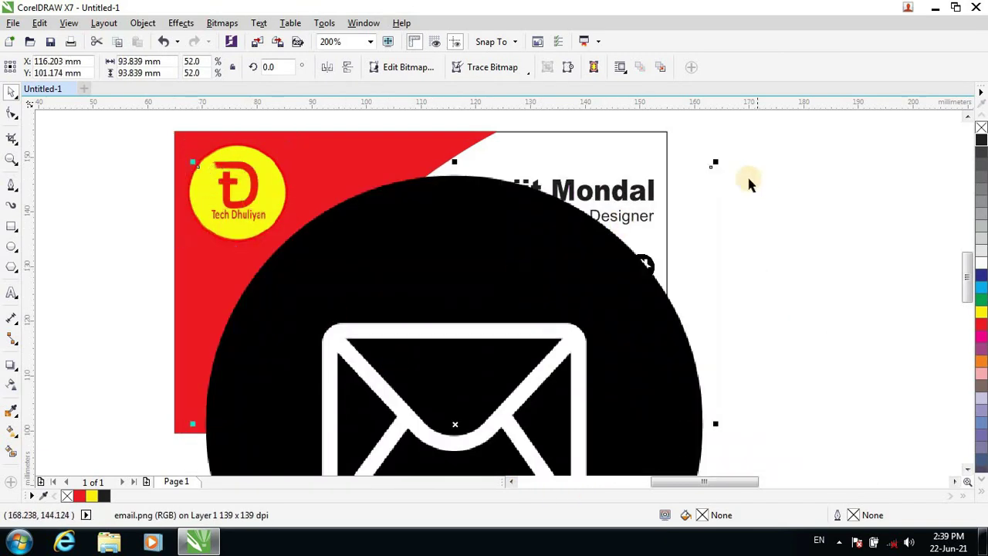
pyautogui.moveTo(712, 165); pyautogui.dragTo(502, 376)
pyautogui.moveTo(395, 422); pyautogui.dragTo(687, 187)
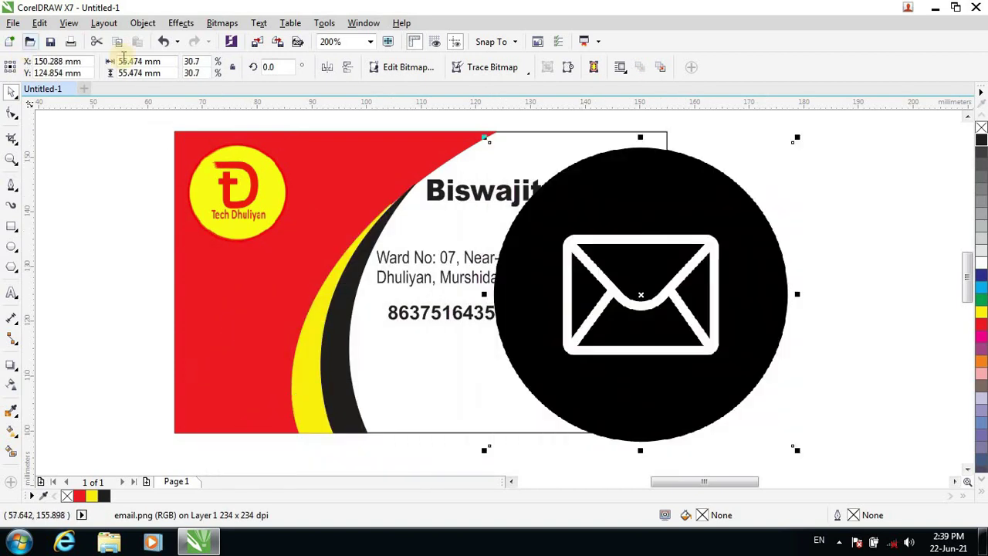
pyautogui.moveTo(798, 137); pyautogui.dragTo(571, 406)
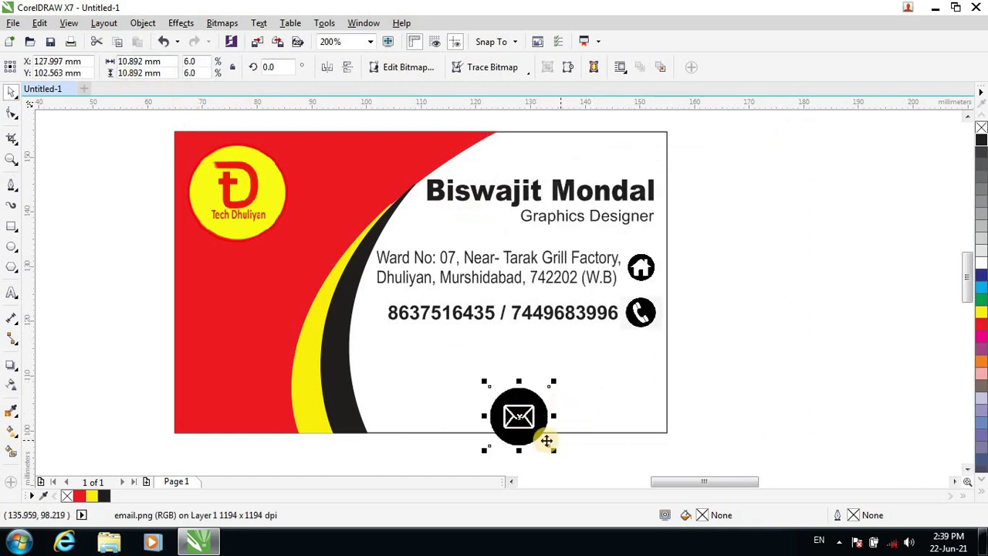
pyautogui.moveTo(520, 436); pyautogui.dragTo(616, 378)
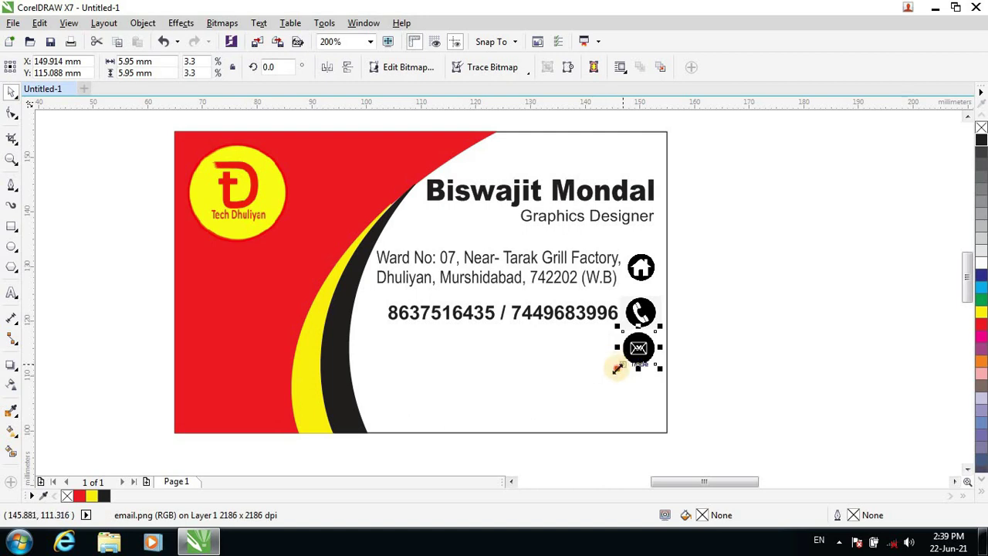
# Fine-tune the envelope icon to about 5.4 mm across beneath the phone icon.
pyautogui.moveTo(617, 369); pyautogui.dragTo(622, 368)
pyautogui.click(658, 362)
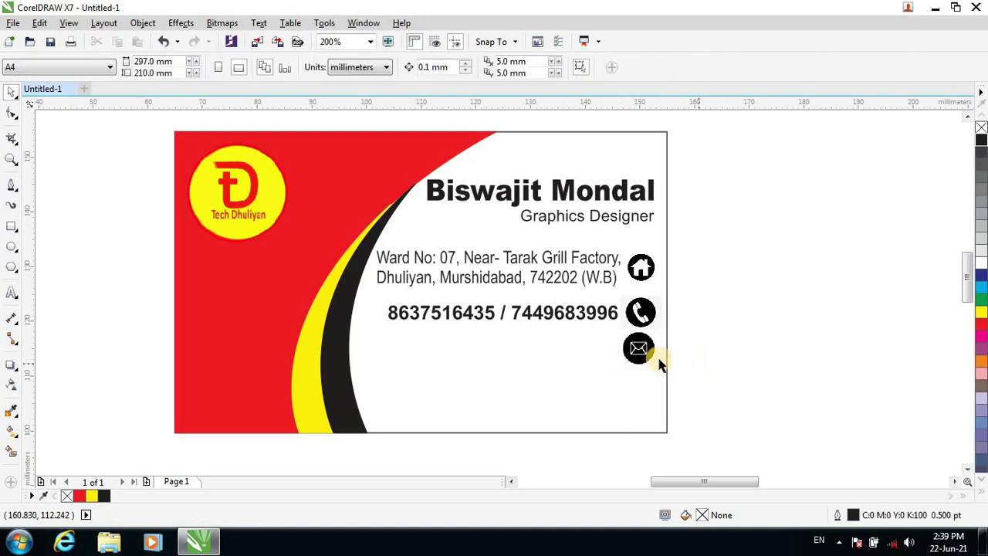
pyautogui.click(637, 349)
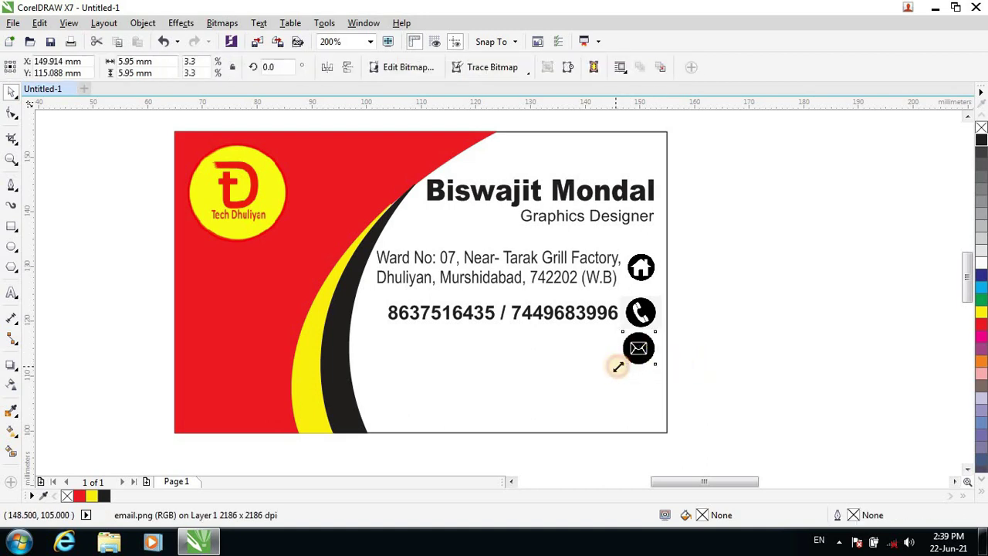
pyautogui.moveTo(617, 368)
pyautogui.mouseDown()
pyautogui.moveTo(628, 359)
pyautogui.moveTo(619, 372)
pyautogui.mouseUp()
pyautogui.click(657, 364)
pyautogui.click(643, 349)
pyautogui.click(684, 366)
pyautogui.click(642, 349)
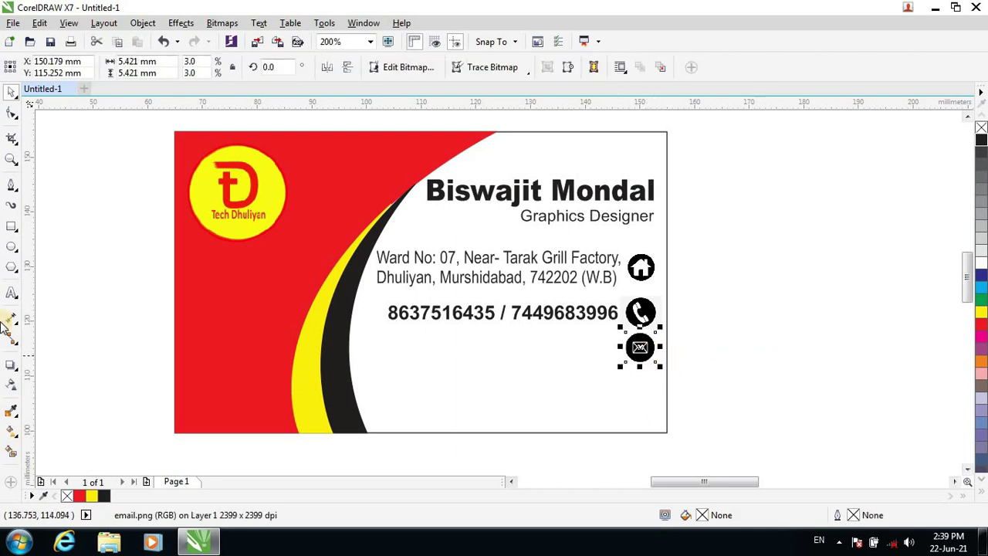
pyautogui.click(12, 292)
# Add the e-mail address in 9 pt Arial and nudge it level with the envelope icon.
pyautogui.click(362, 357)
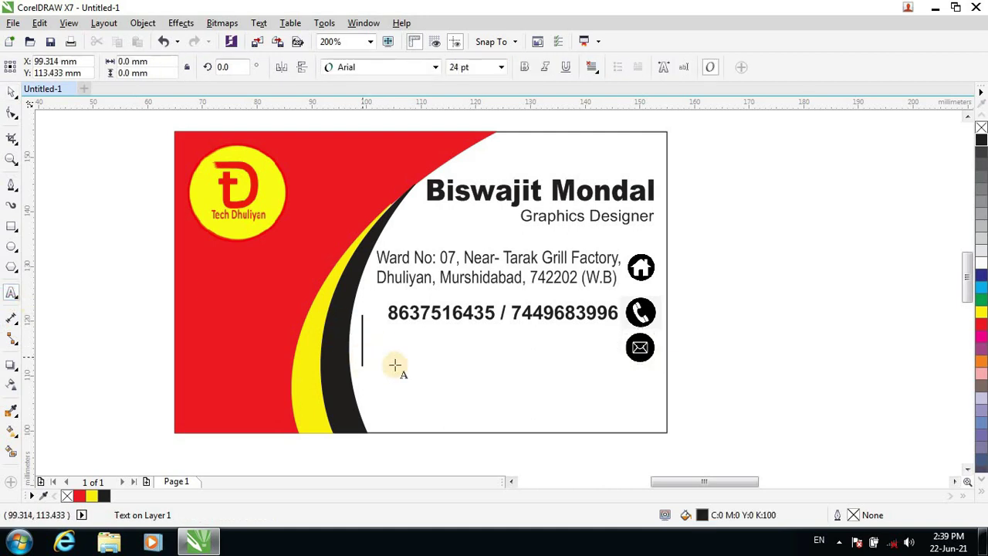
pyautogui.click(502, 66)
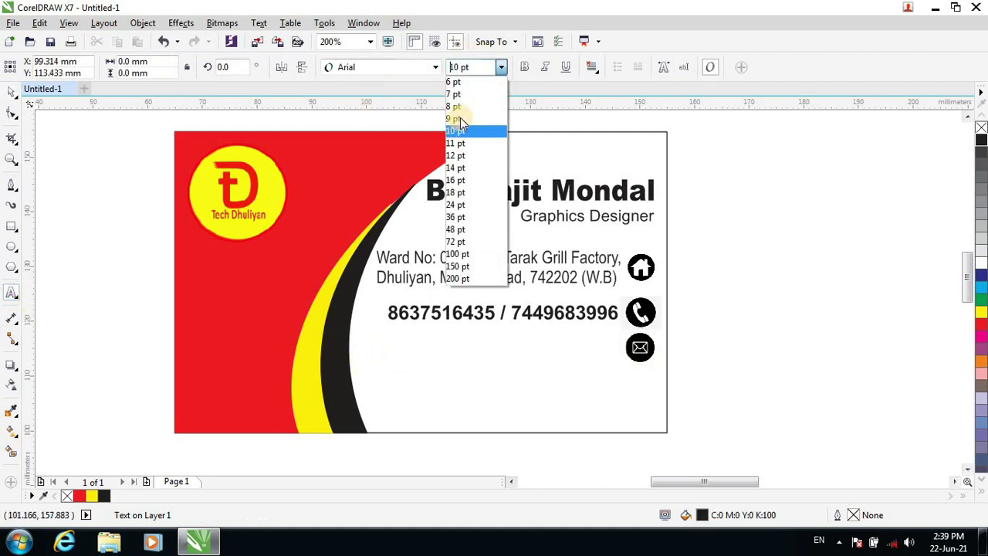
pyautogui.click(463, 118)
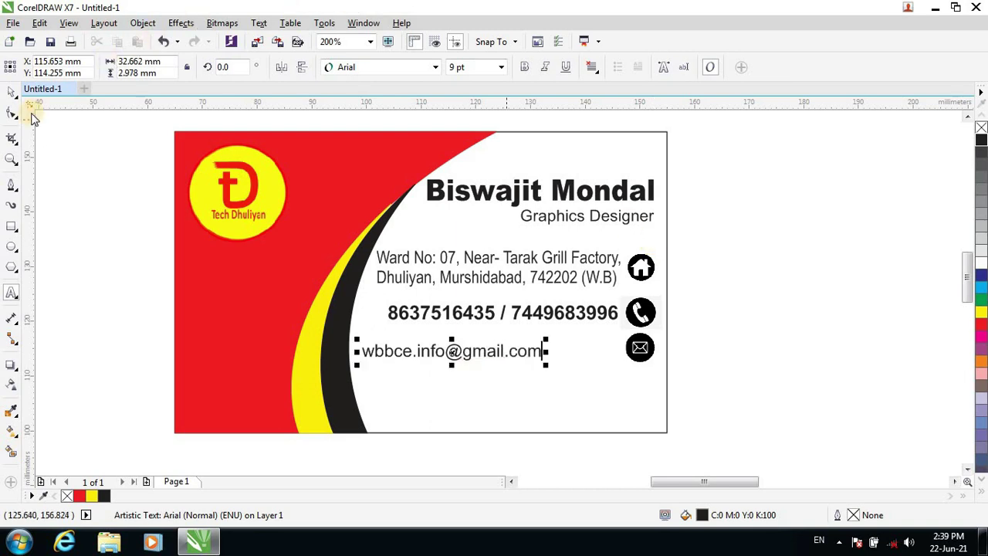
pyautogui.click(12, 92)
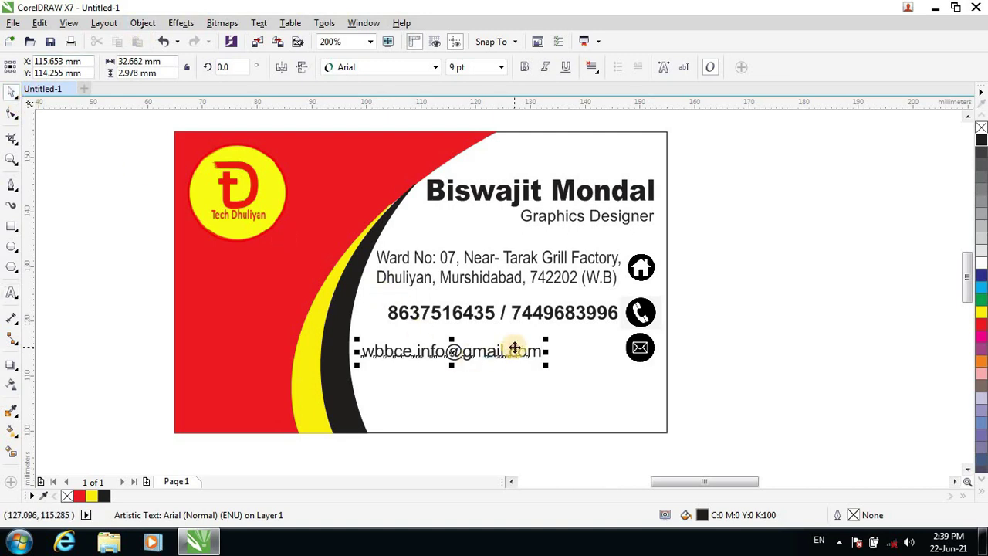
pyautogui.moveTo(514, 348); pyautogui.dragTo(589, 345)
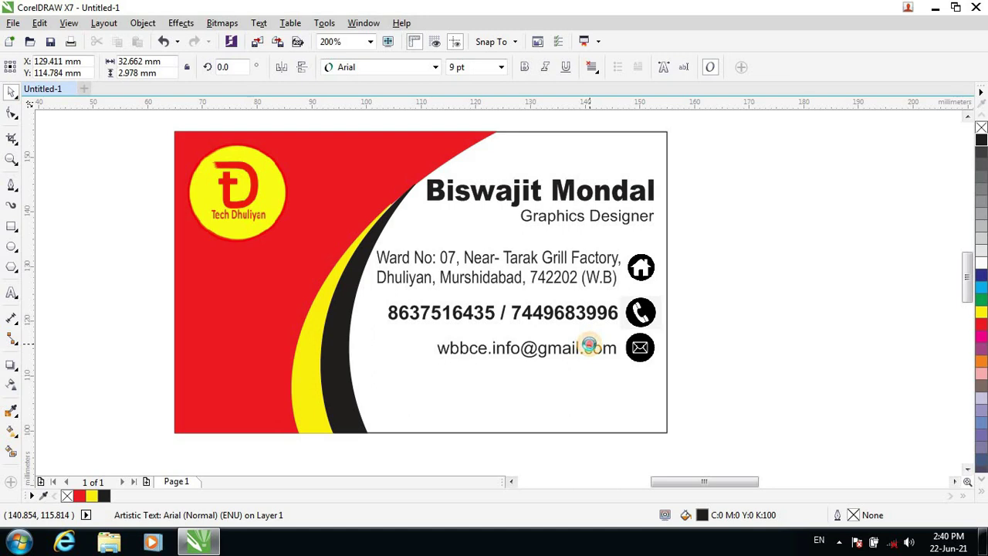
pyautogui.press('Right')
pyautogui.press('Right')
pyautogui.press('Right')
pyautogui.press('Right')
pyautogui.press('Right')
pyautogui.press('Up')
pyautogui.press('Up')
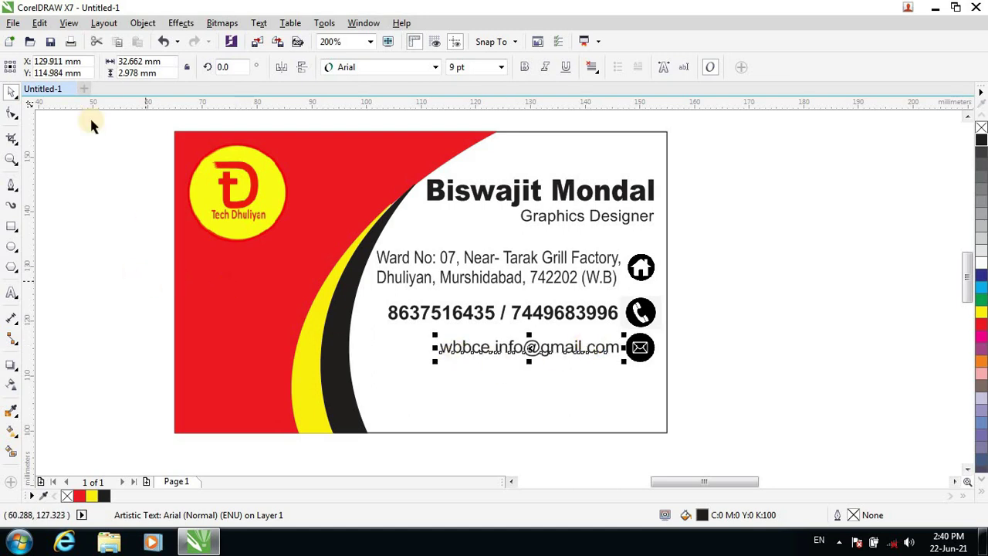
# Import the website globe image from DTP Collection and place it in the document.
pyautogui.click(259, 42)
pyautogui.moveTo(855, 250); pyautogui.dragTo(857, 305)
pyautogui.click(712, 327)
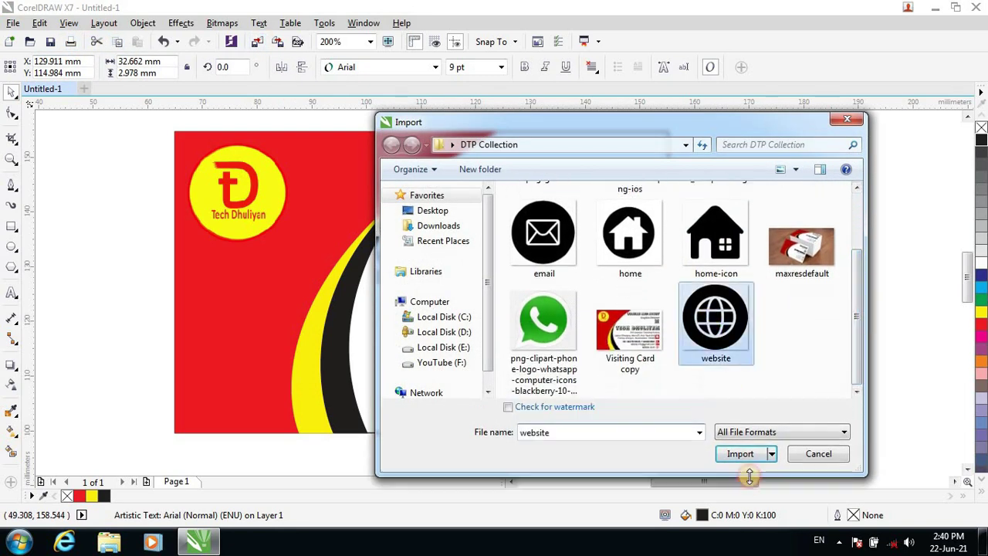
pyautogui.click(737, 437)
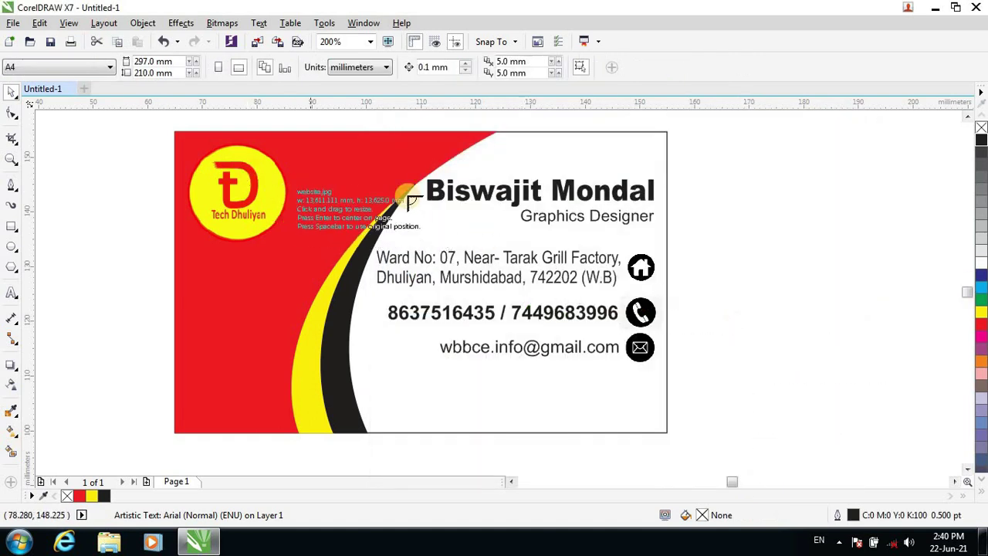
pyautogui.click(337, 166)
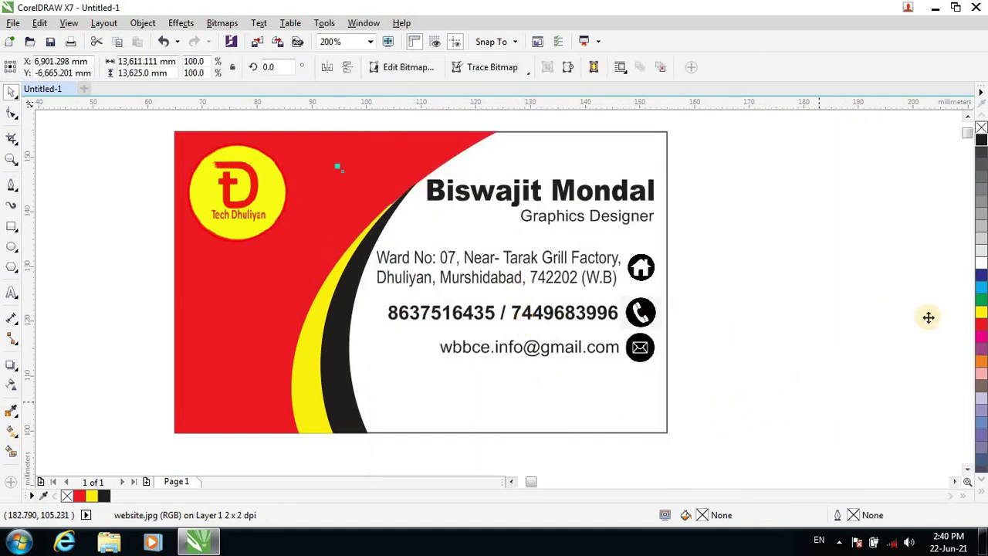
# Scroll and pan the view to bring the whole business card back into sight.
pyautogui.scroll(-2, 747, 378)
pyautogui.scroll(-1, 748, 378)
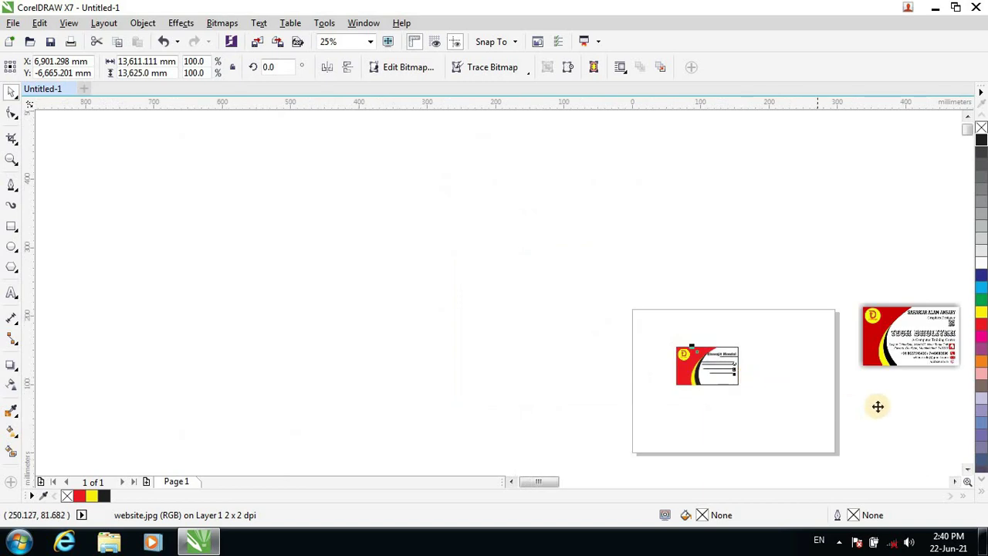
pyautogui.moveTo(515, 485); pyautogui.dragTo(459, 485)
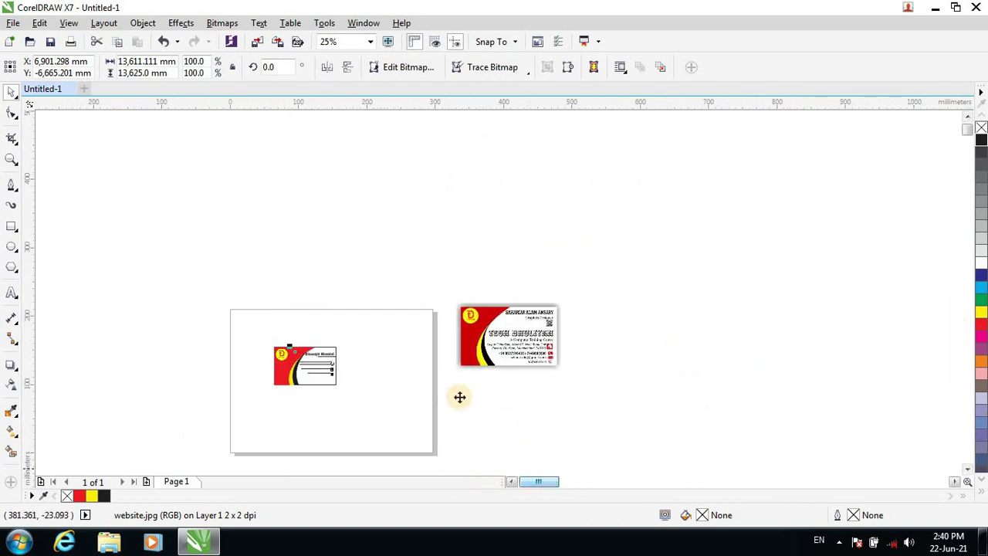
pyautogui.scroll(2, 342, 393)
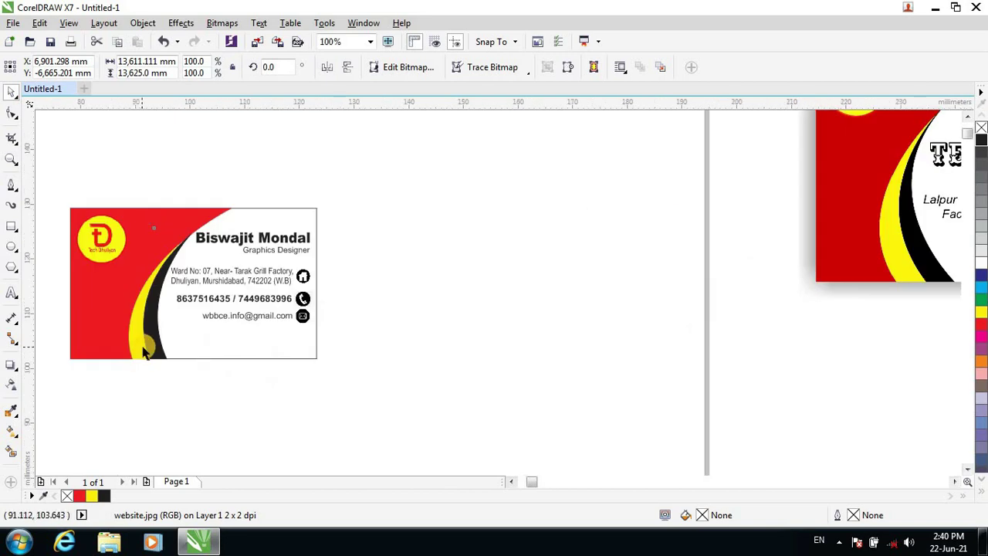
pyautogui.scroll(1, 142, 344)
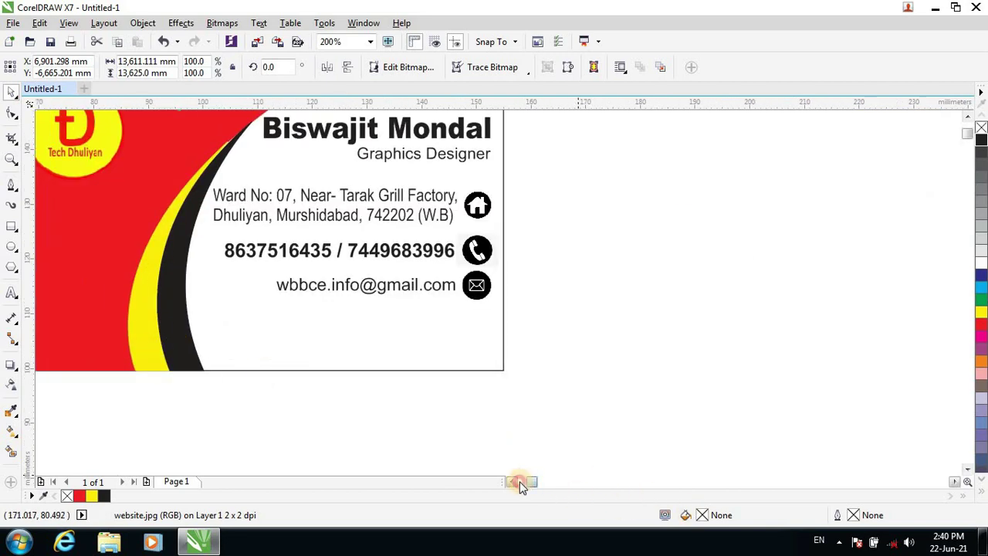
pyautogui.moveTo(519, 484); pyautogui.dragTo(529, 483)
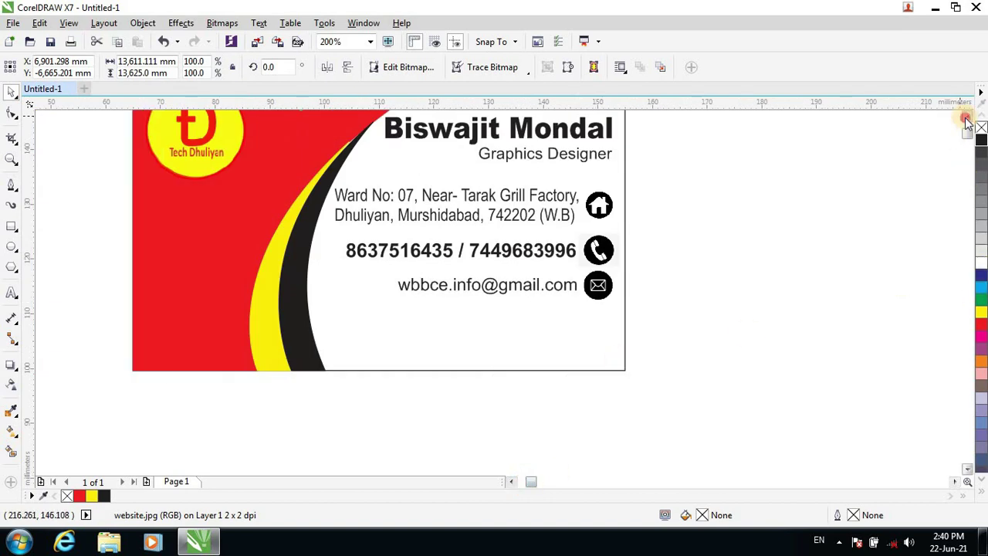
pyautogui.click(966, 120)
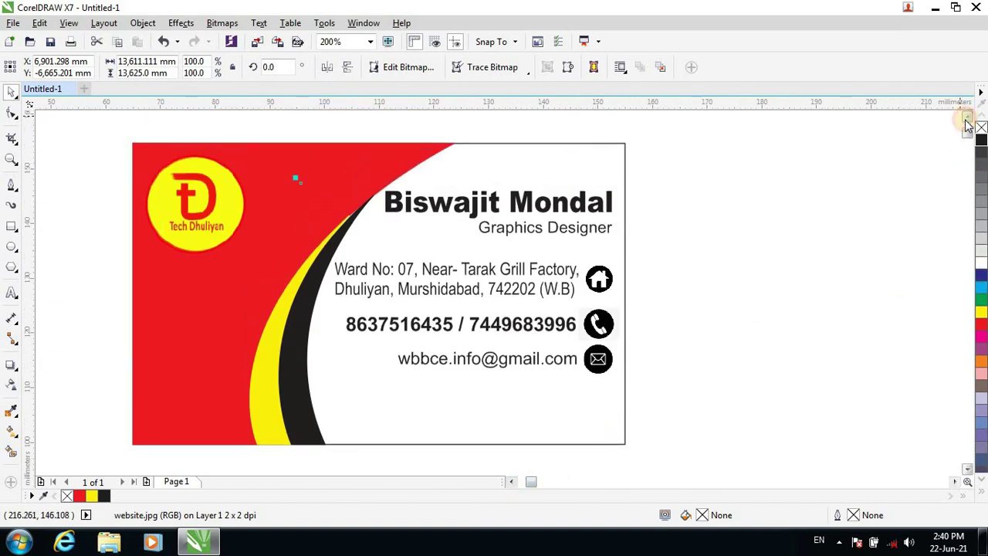
# Import the website globe image again and drag it onto the card, shrinking it slightly.
pyautogui.click(254, 43)
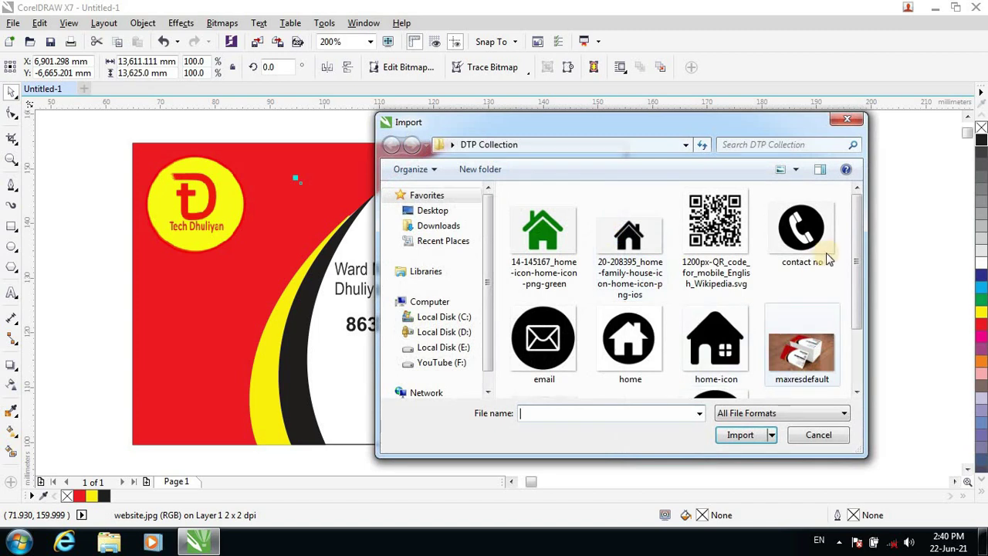
pyautogui.moveTo(855, 292); pyautogui.dragTo(856, 345)
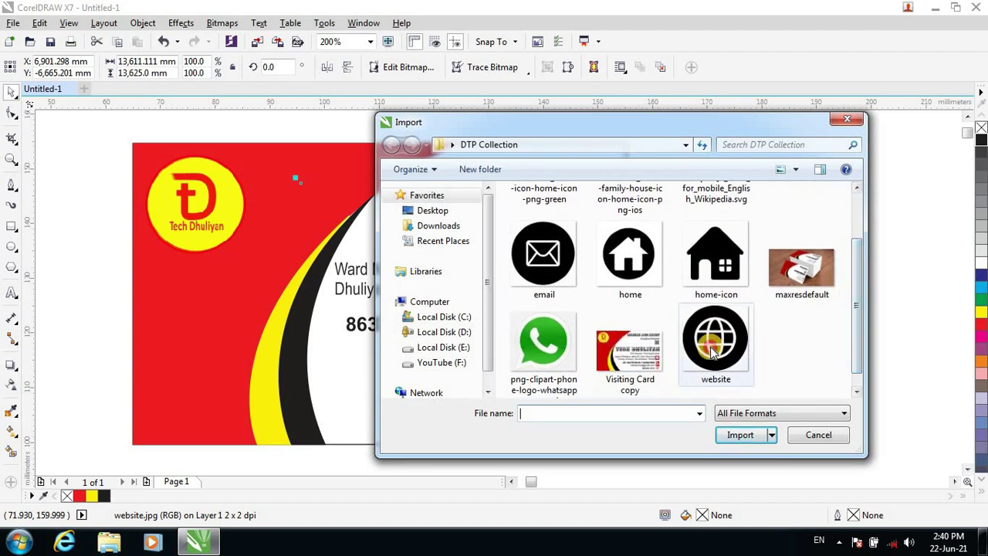
pyautogui.click(715, 320)
pyautogui.click(741, 453)
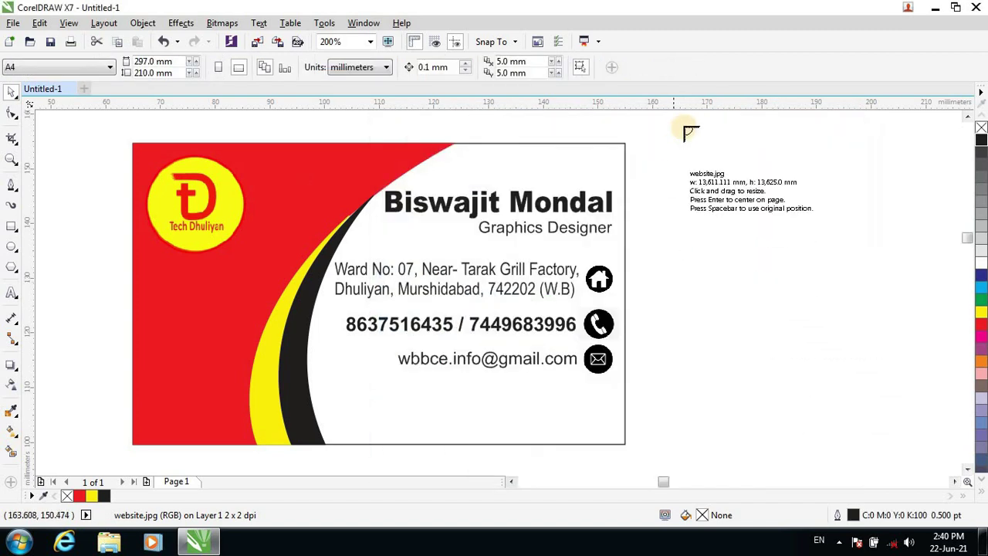
pyautogui.click(101, 113)
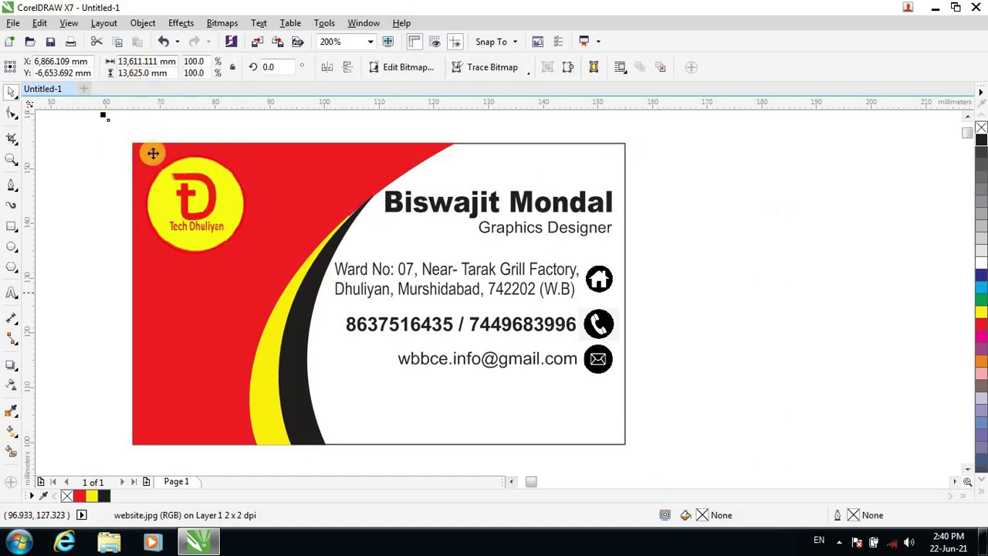
pyautogui.moveTo(102, 114); pyautogui.dragTo(413, 332)
pyautogui.moveTo(704, 470); pyautogui.dragTo(618, 186)
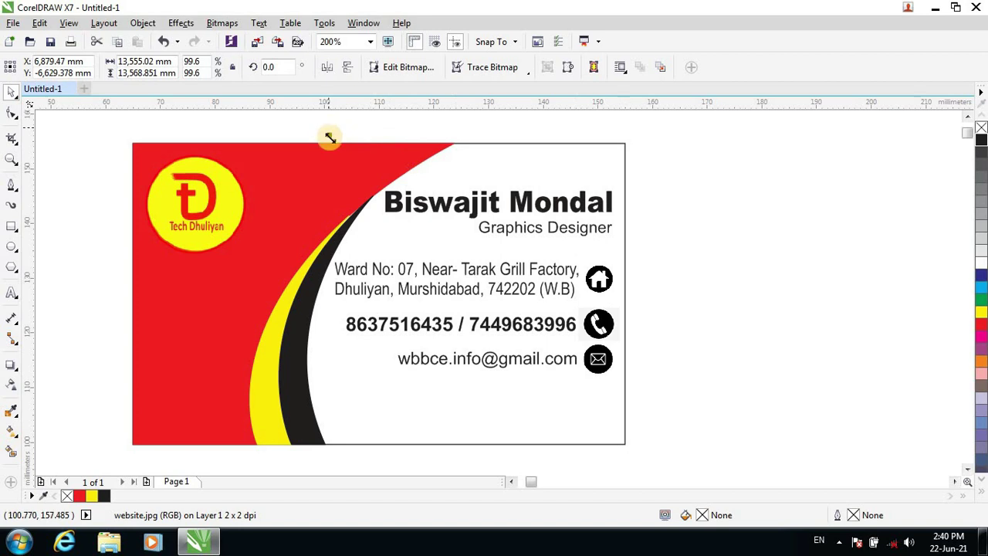
pyautogui.moveTo(330, 138); pyautogui.dragTo(591, 398)
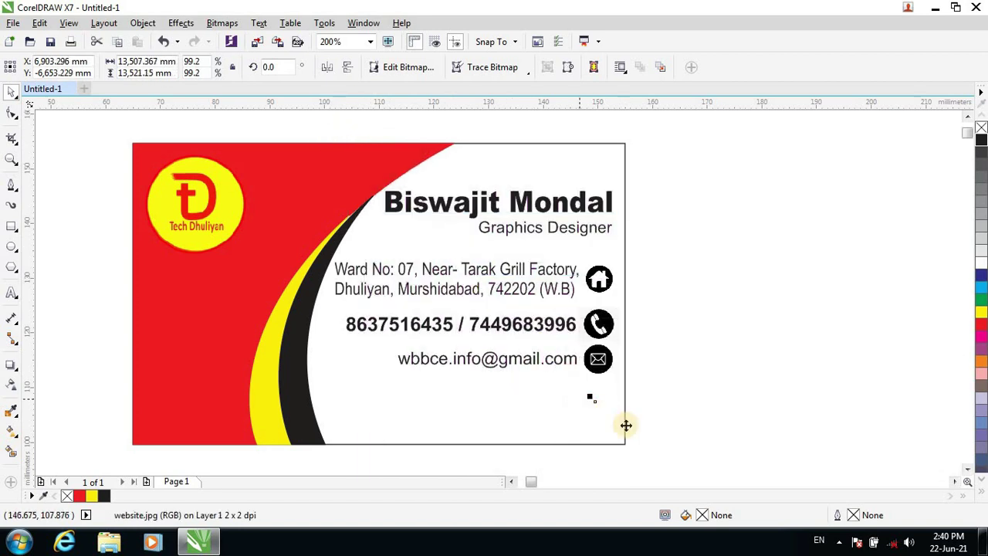
pyautogui.click(717, 484)
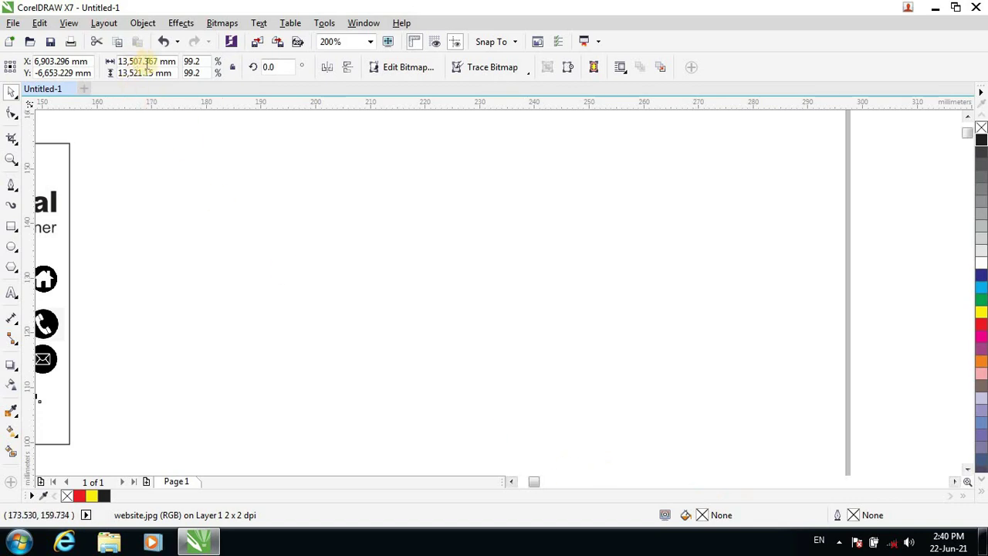
# Set the globe image size to 20 × 20.15 mm.
pyautogui.moveTo(94, 62); pyautogui.dragTo(80, 130)
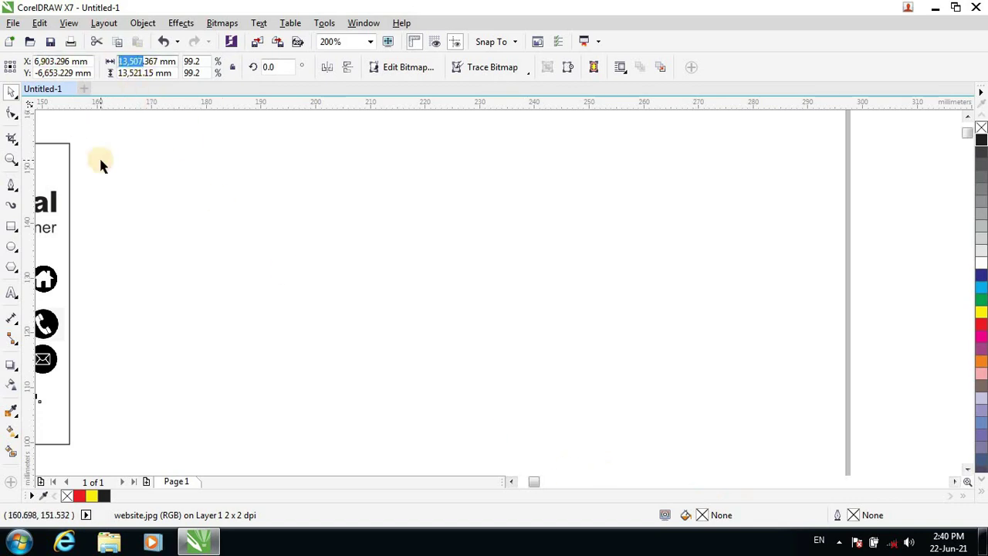
pyautogui.write('20')
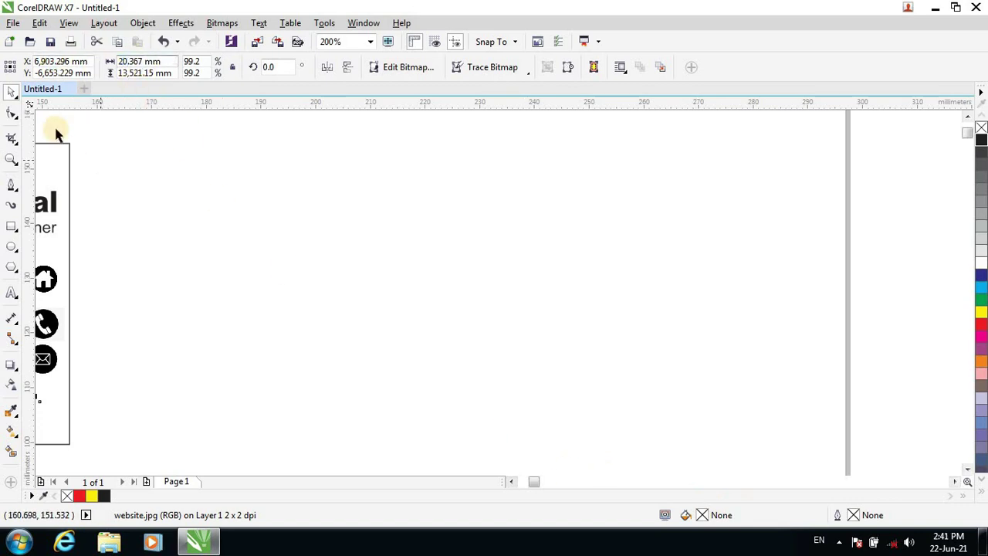
pyautogui.moveTo(111, 74); pyautogui.dragTo(98, 80)
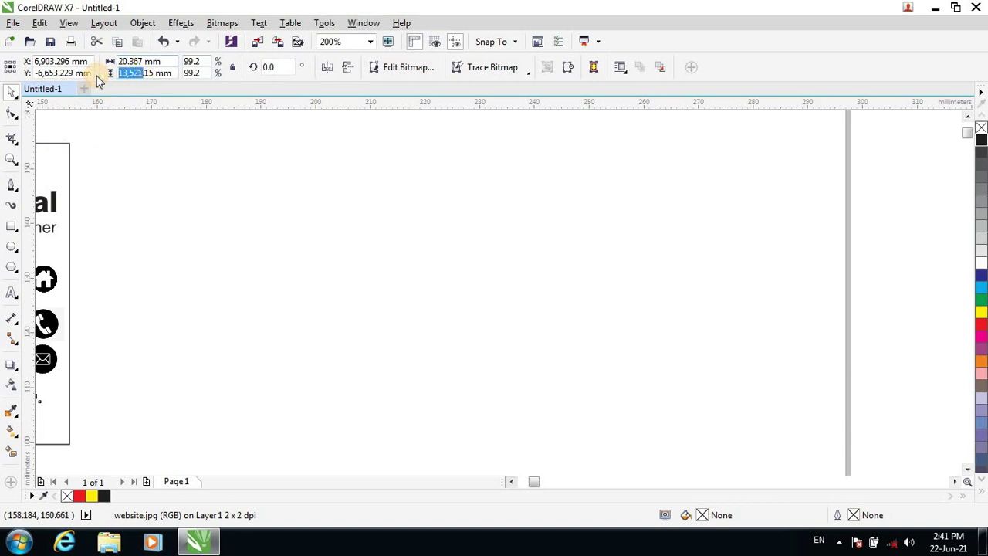
pyautogui.write('20.15')
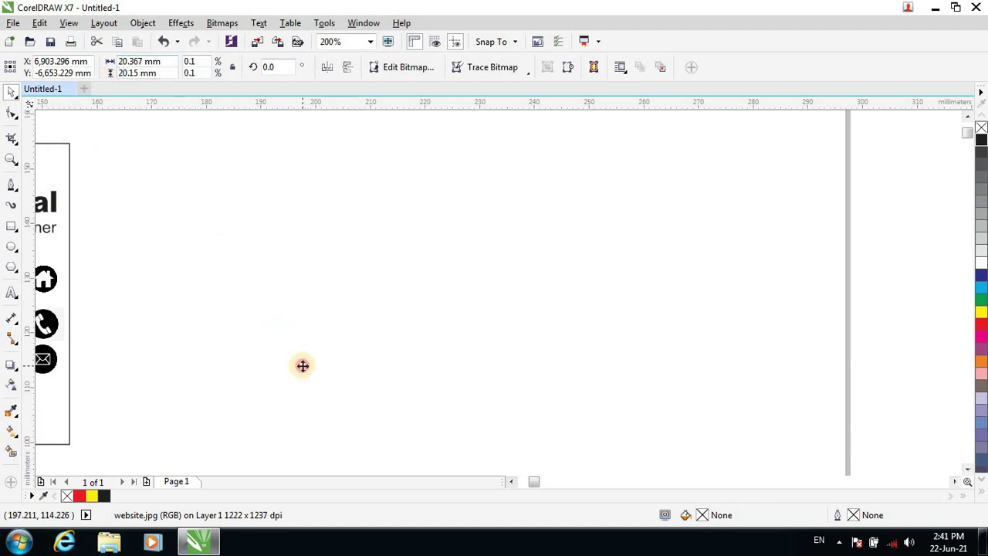
pyautogui.press('Return')
pyautogui.click(513, 482)
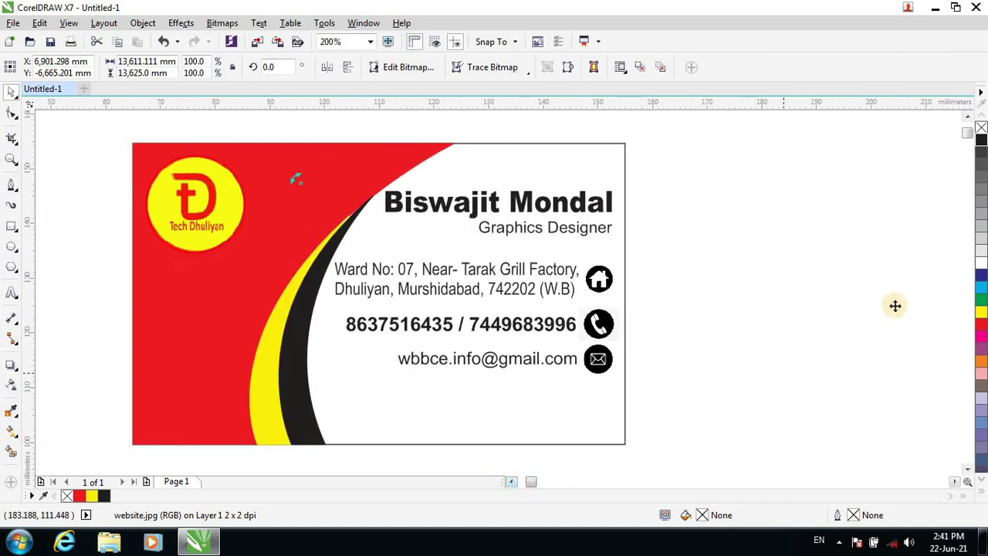
# Scale the globe bitmap down in stages to 87.9%, 77.2% and 65.5%, moving it up-left.
pyautogui.moveTo(736, 375); pyautogui.dragTo(585, 333)
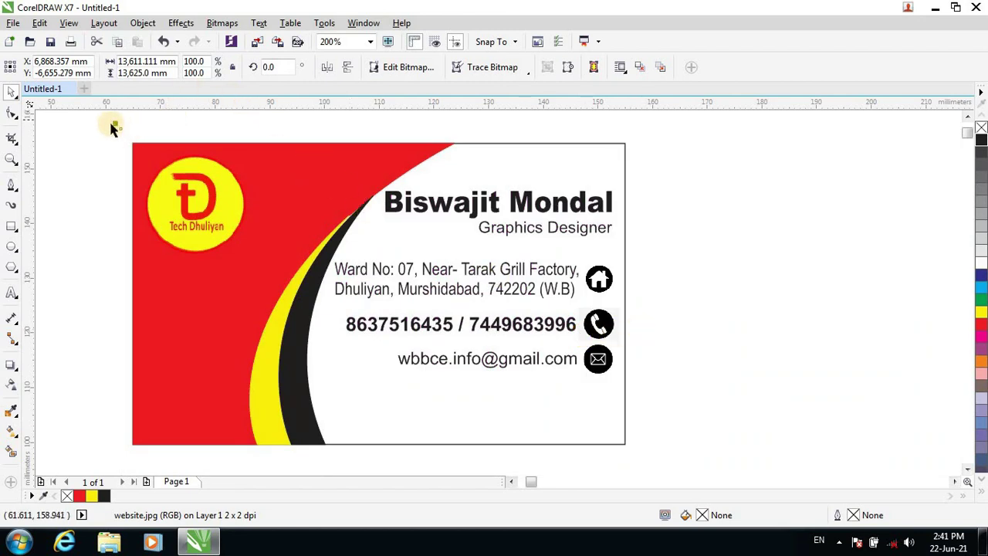
pyautogui.moveTo(114, 123); pyautogui.dragTo(374, 298)
pyautogui.scroll(-1, 374, 298)
pyautogui.scroll(-10, 373, 298)
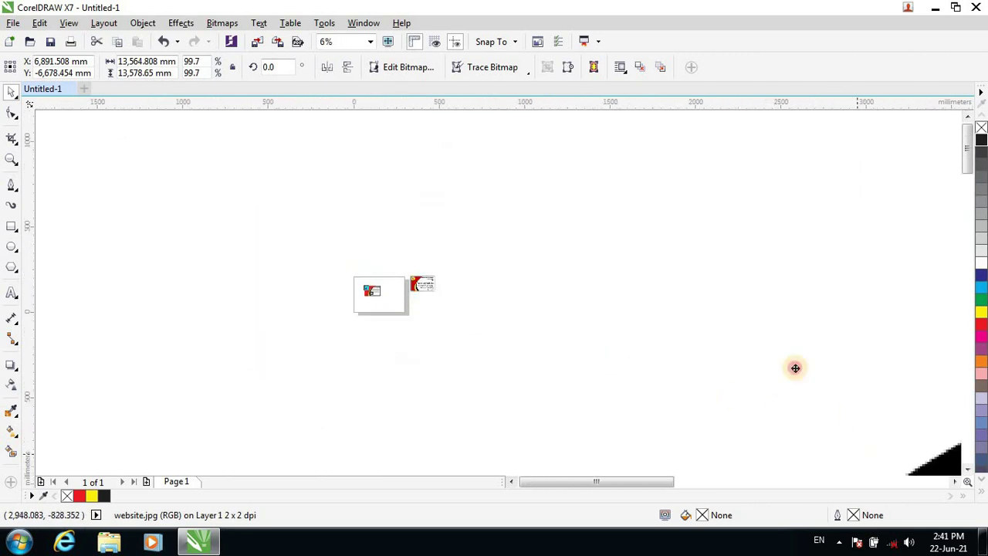
pyautogui.moveTo(796, 366); pyautogui.dragTo(634, 290)
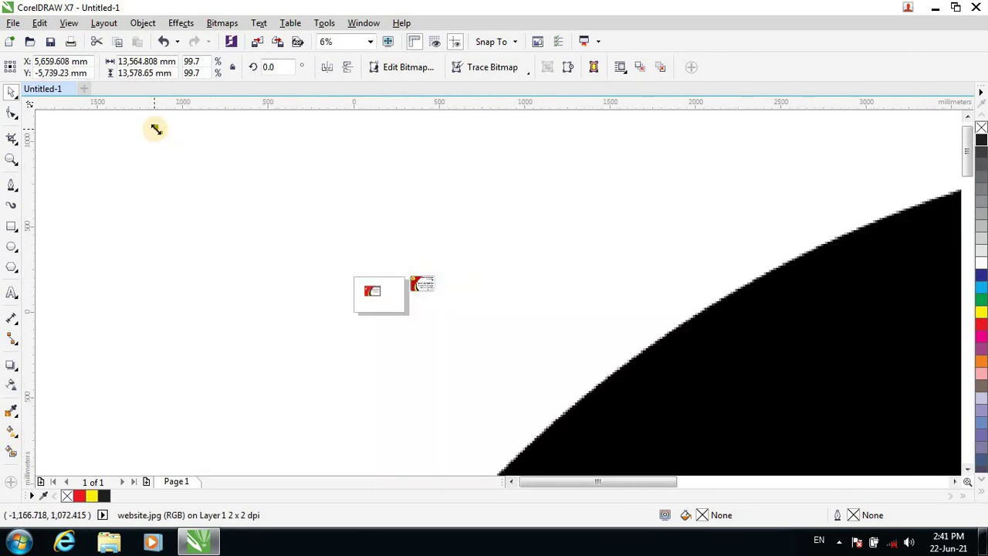
pyautogui.moveTo(155, 129); pyautogui.dragTo(432, 353)
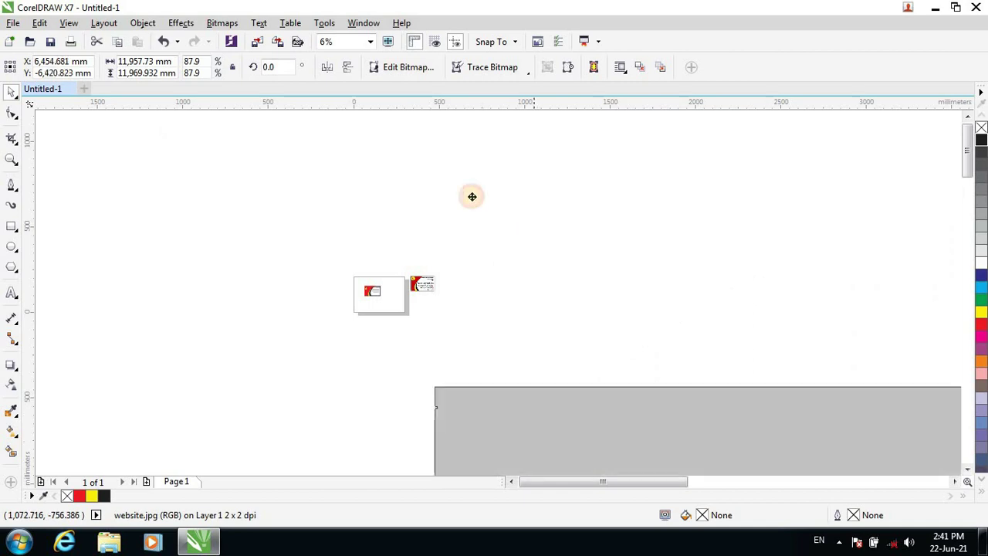
pyautogui.moveTo(471, 196); pyautogui.dragTo(205, 159)
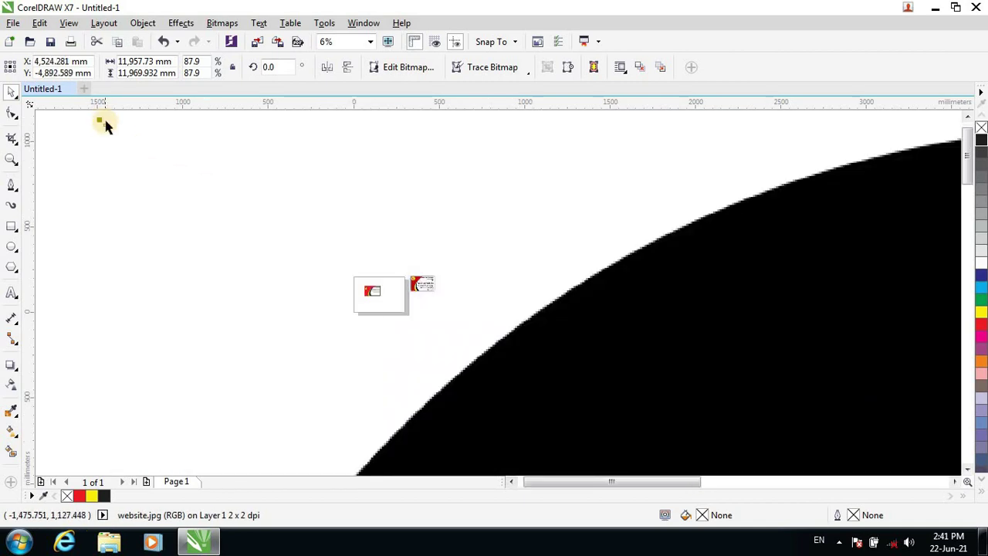
pyautogui.moveTo(99, 119); pyautogui.dragTo(347, 368)
pyautogui.moveTo(884, 465); pyautogui.dragTo(611, 215)
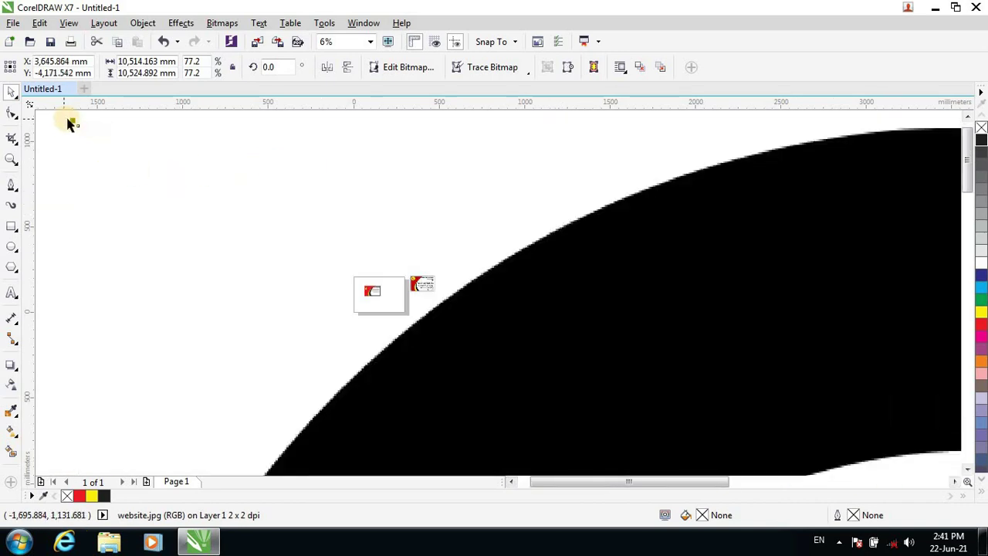
pyautogui.moveTo(73, 120); pyautogui.dragTo(346, 340)
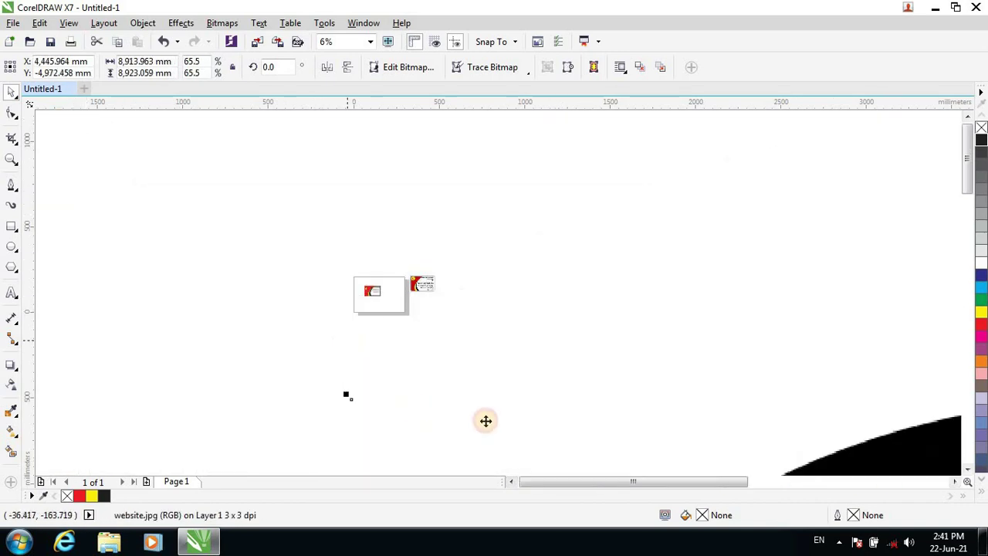
pyautogui.moveTo(804, 460); pyautogui.dragTo(434, 190)
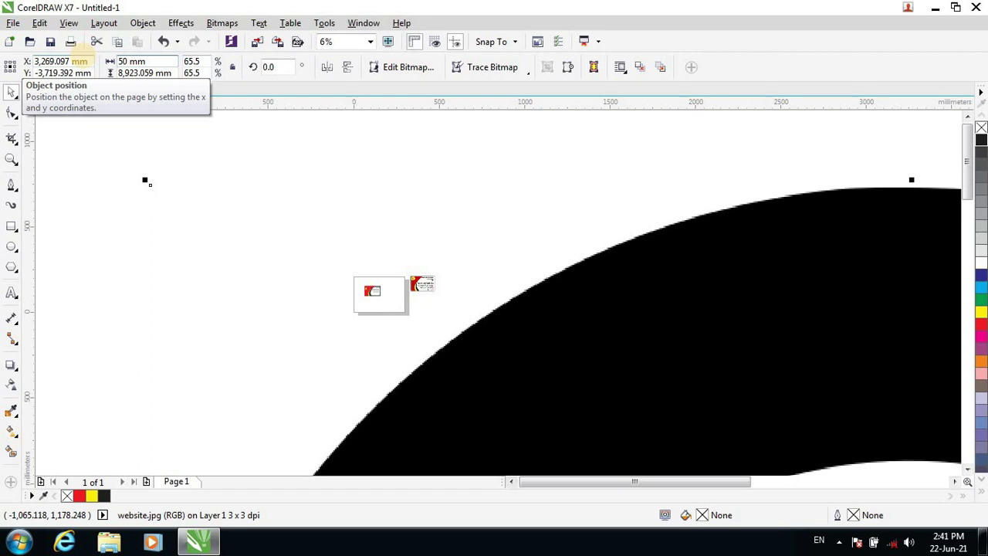
# Apply a 50 mm size to the globe image and set its horizontal position to 0.
pyautogui.click(77, 74)
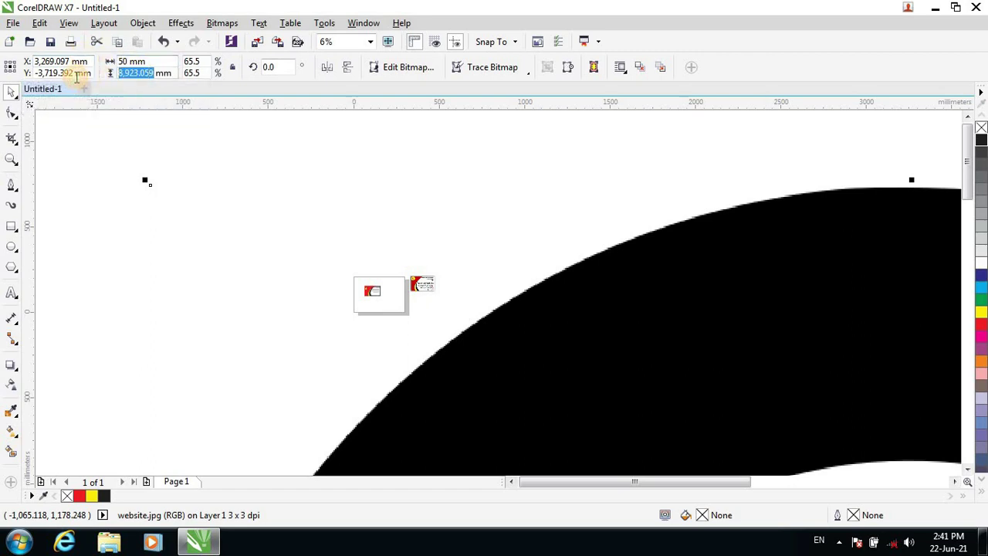
pyautogui.press('Return')
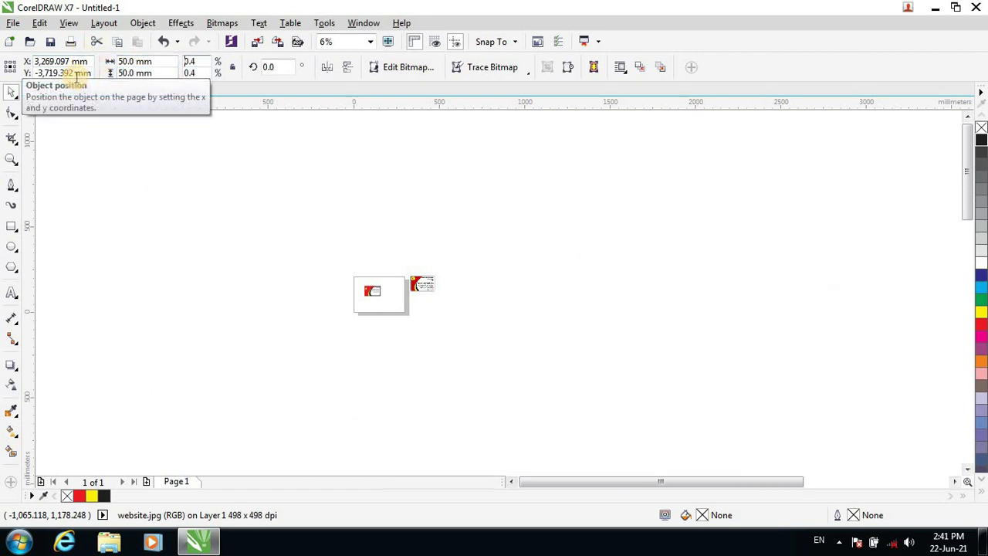
pyautogui.click(30, 62)
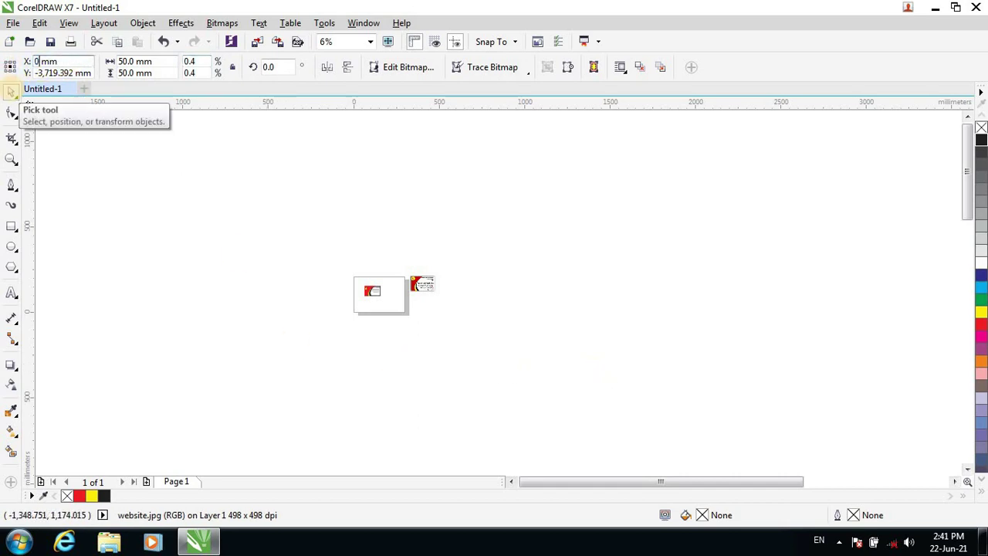
pyautogui.write('0')
pyautogui.press('Tab')
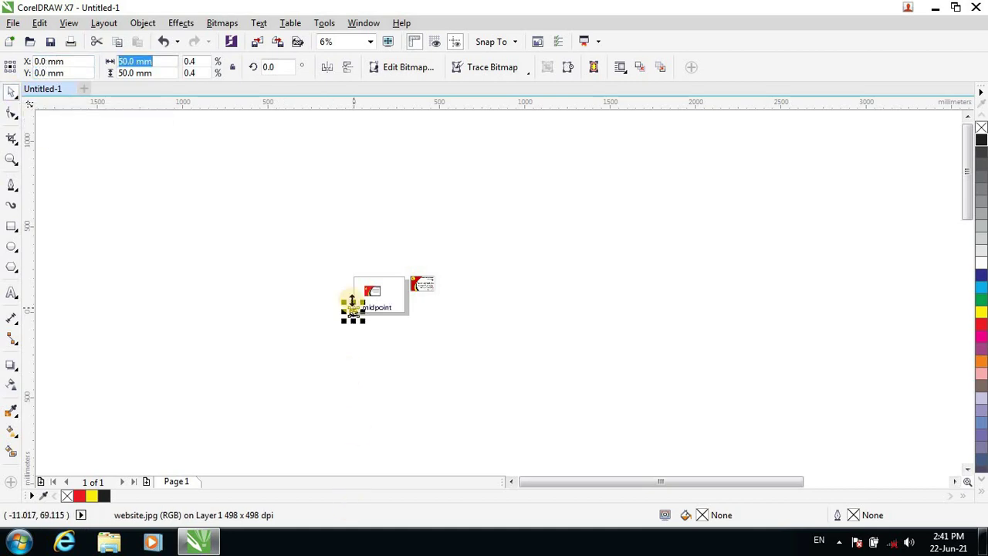
# Move the globe image onto the business card.
pyautogui.scroll(4, 352, 302)
pyautogui.scroll(2, 352, 301)
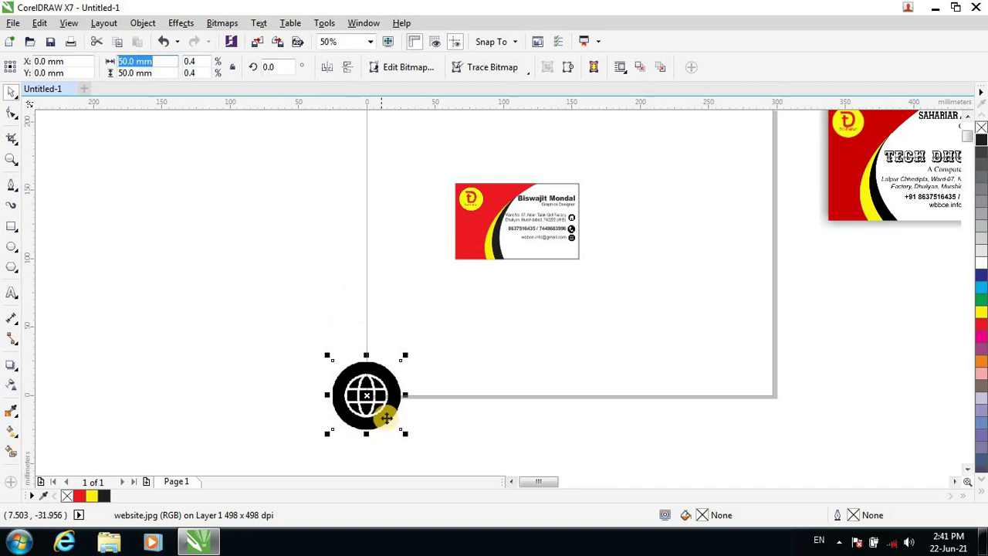
pyautogui.moveTo(386, 418); pyautogui.dragTo(564, 231)
pyautogui.scroll(4, 584, 309)
pyautogui.scroll(2, 327, 131)
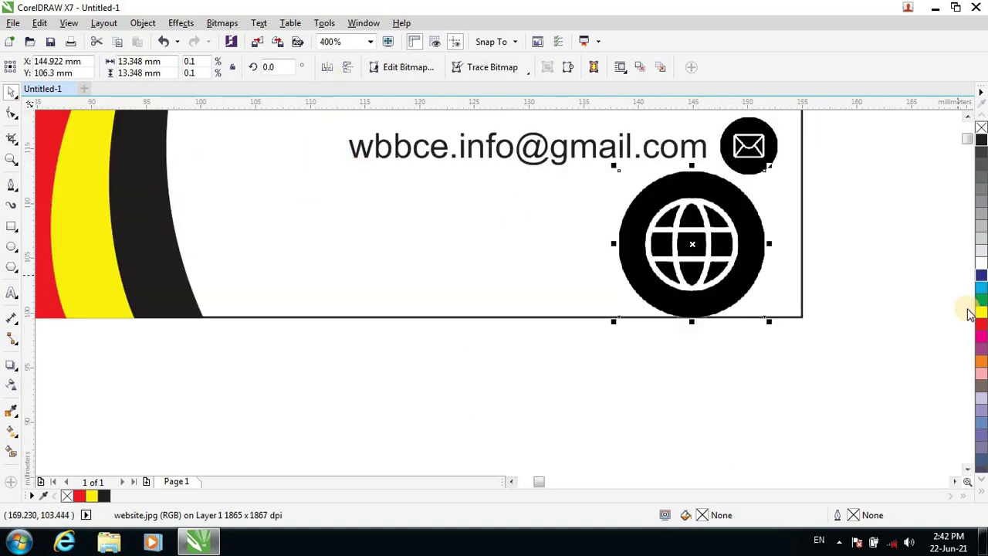
pyautogui.scroll(-2, 815, 405)
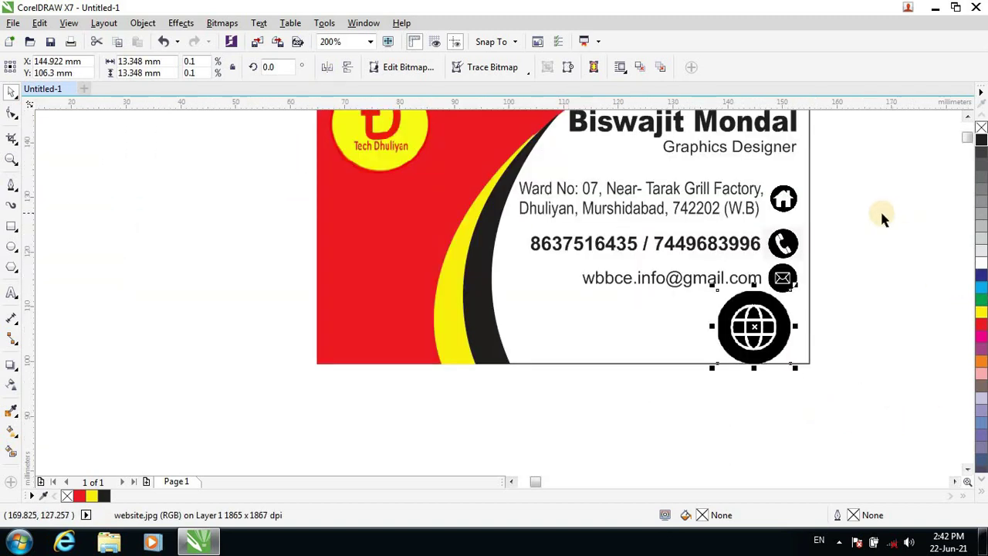
pyautogui.click(967, 116)
pyautogui.click(967, 115)
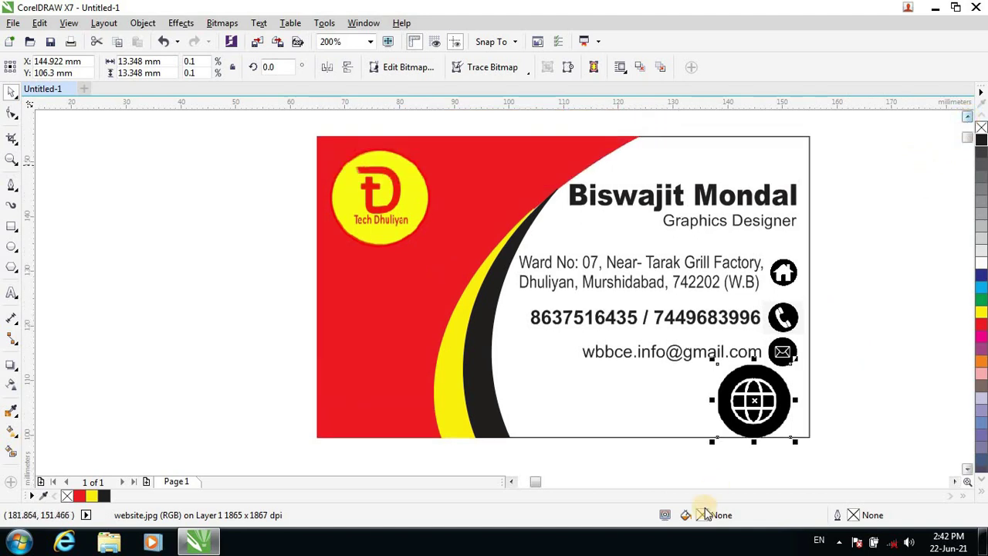
# Shrink the globe to about 4.7 mm and line it up below the envelope icon.
pyautogui.moveTo(749, 425); pyautogui.dragTo(762, 423)
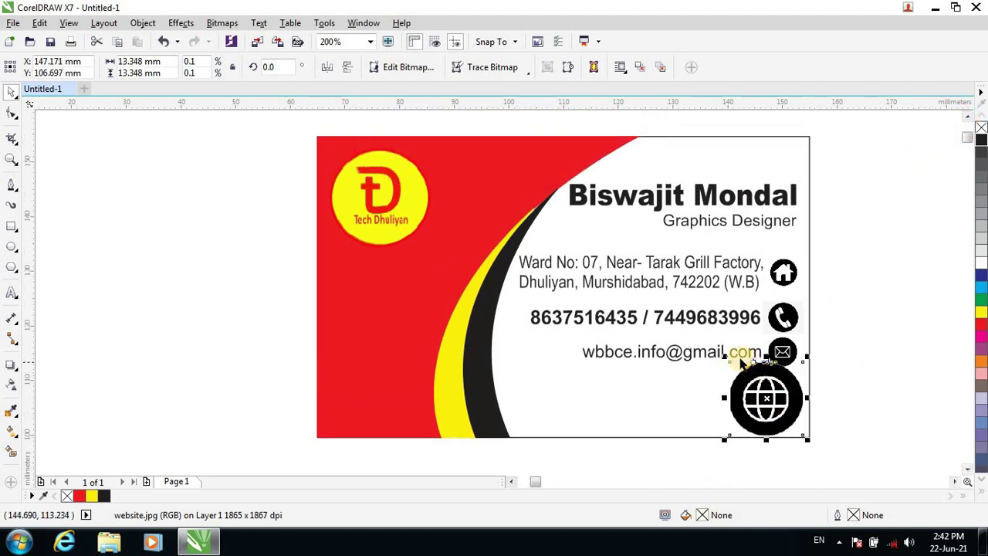
pyautogui.moveTo(725, 355); pyautogui.dragTo(768, 405)
pyautogui.click(847, 399)
pyautogui.click(781, 391)
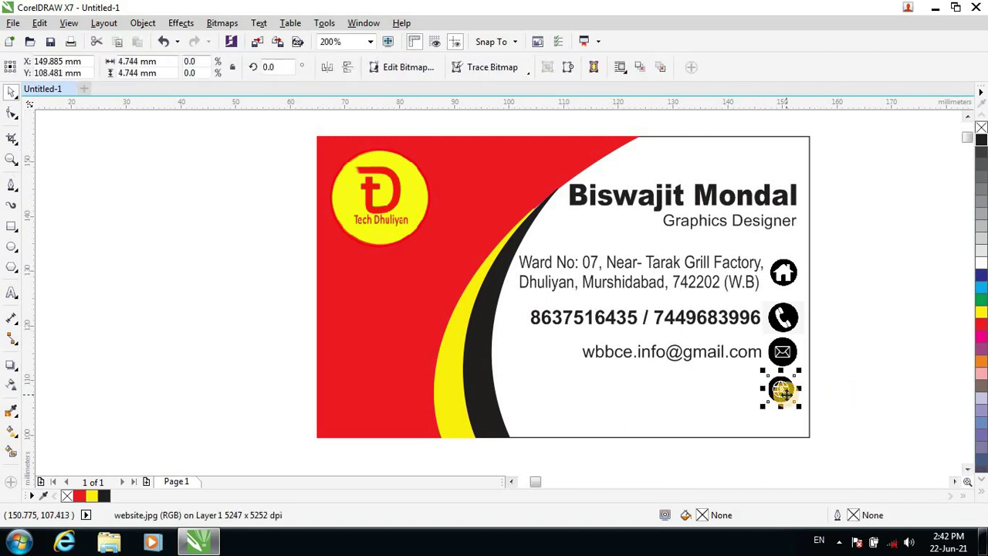
pyautogui.moveTo(781, 392); pyautogui.dragTo(805, 409)
# Start a 10 pt text line below the e-mail and enter the website address.
pyautogui.press('Escape')
pyautogui.click(807, 414)
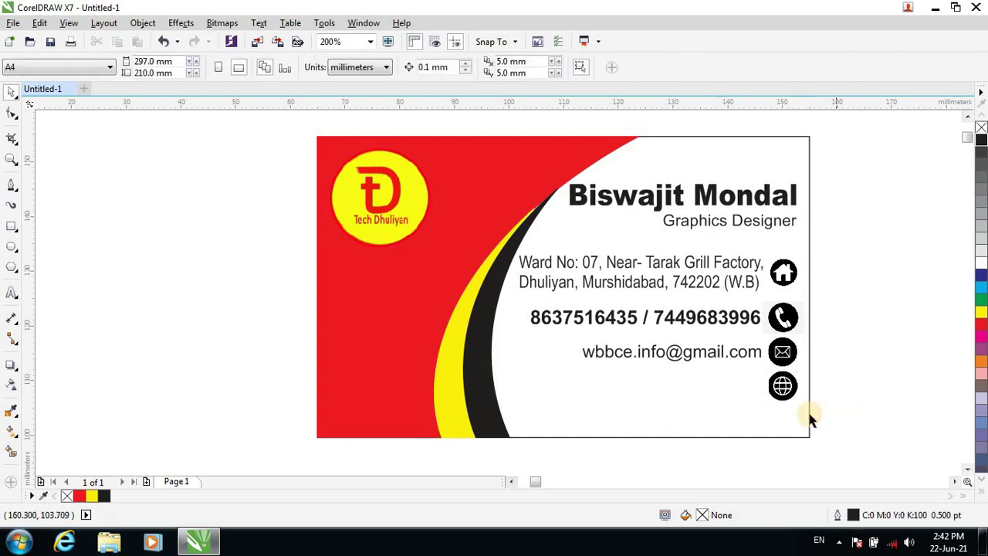
pyautogui.click(10, 295)
pyautogui.click(522, 385)
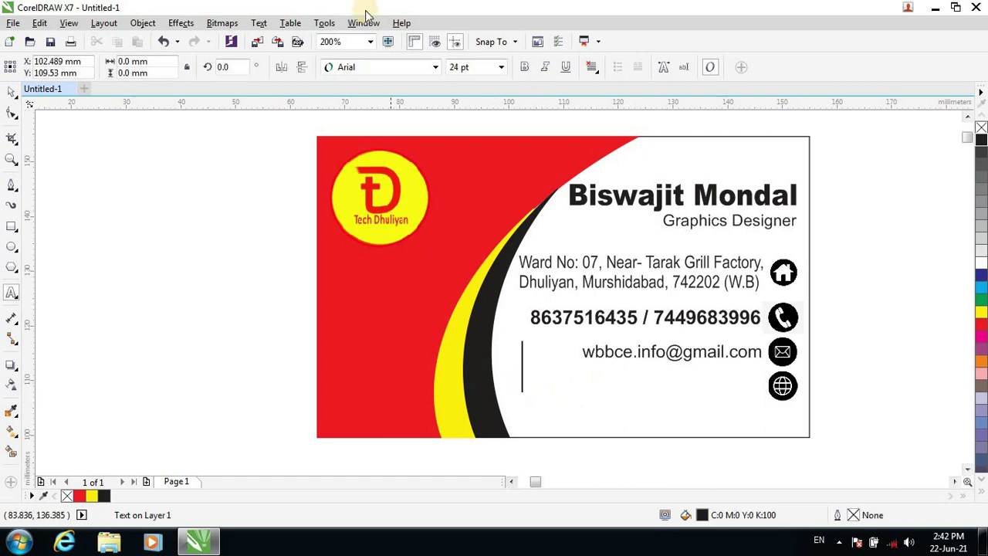
pyautogui.click(499, 68)
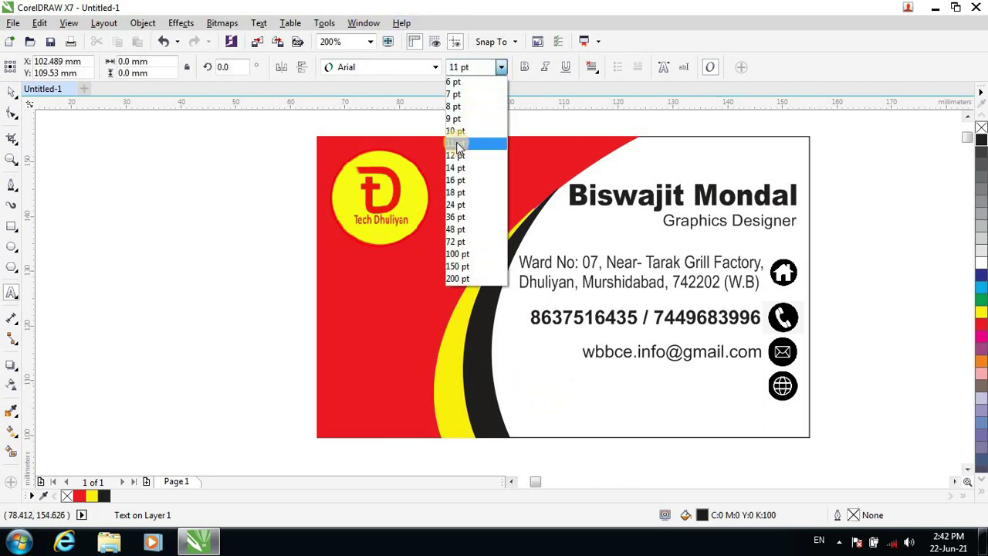
pyautogui.click(454, 147)
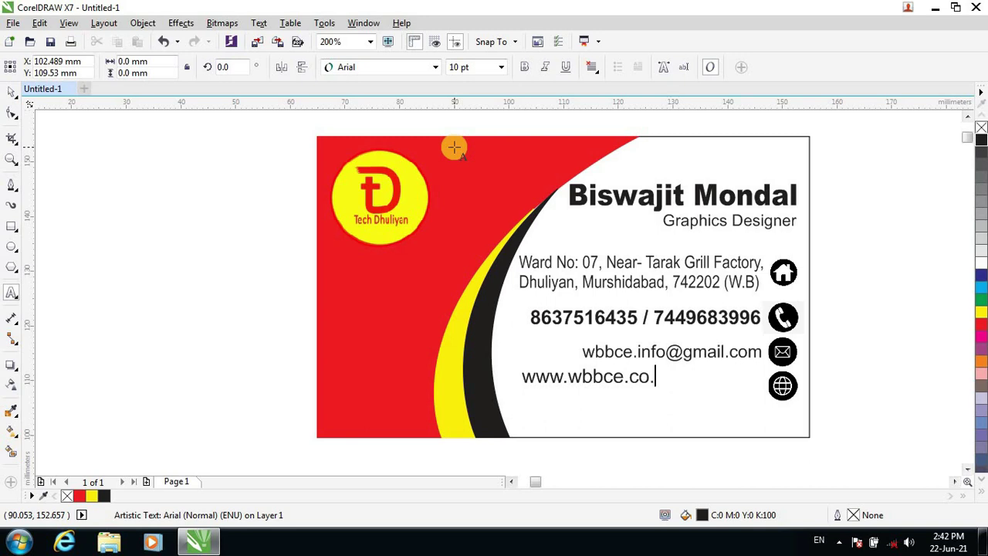
pyautogui.doubleClick(544, 380)
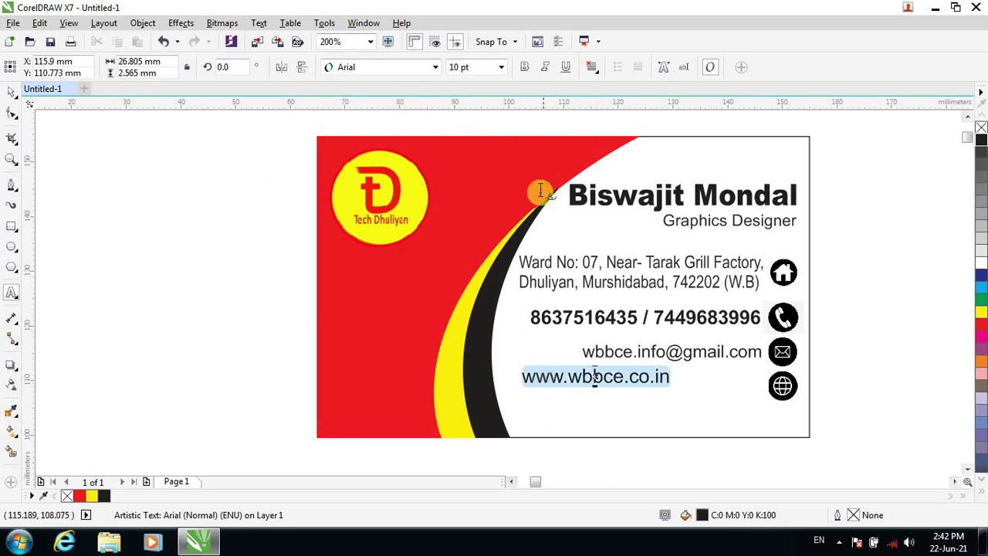
pyautogui.click(502, 67)
pyautogui.click(463, 89)
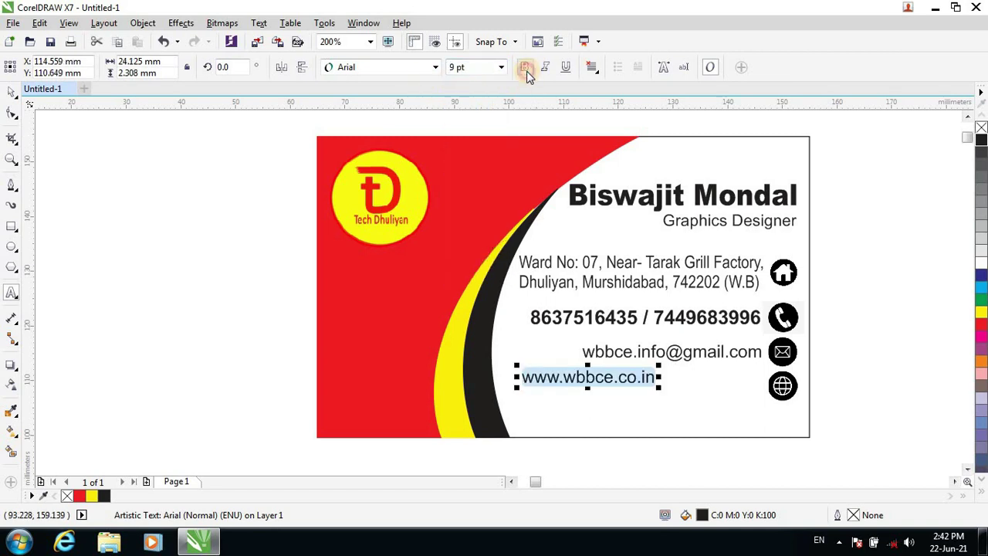
pyautogui.click(525, 68)
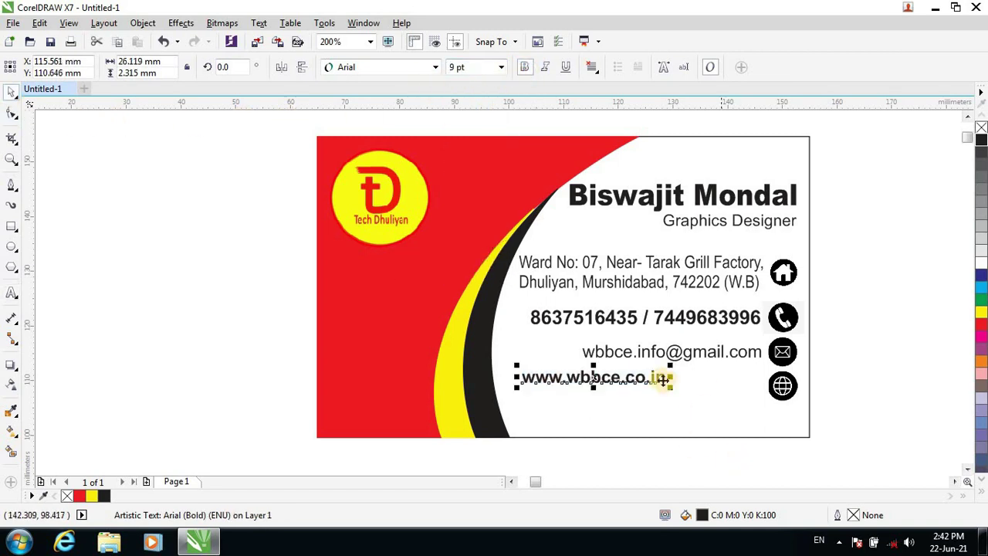
pyautogui.moveTo(623, 377); pyautogui.dragTo(741, 384)
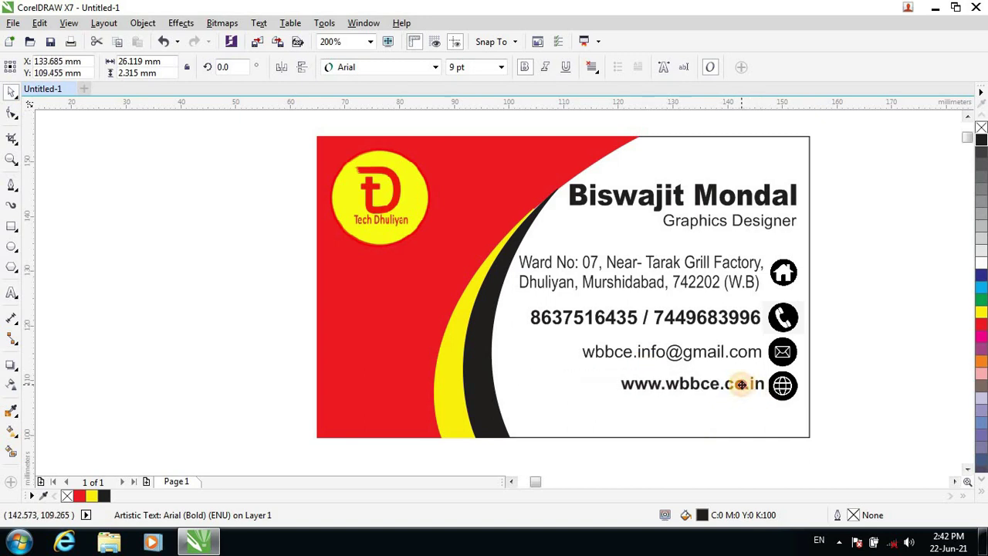
# Select all contact lines and icons and nudge them down five steps.
pyautogui.click(886, 380)
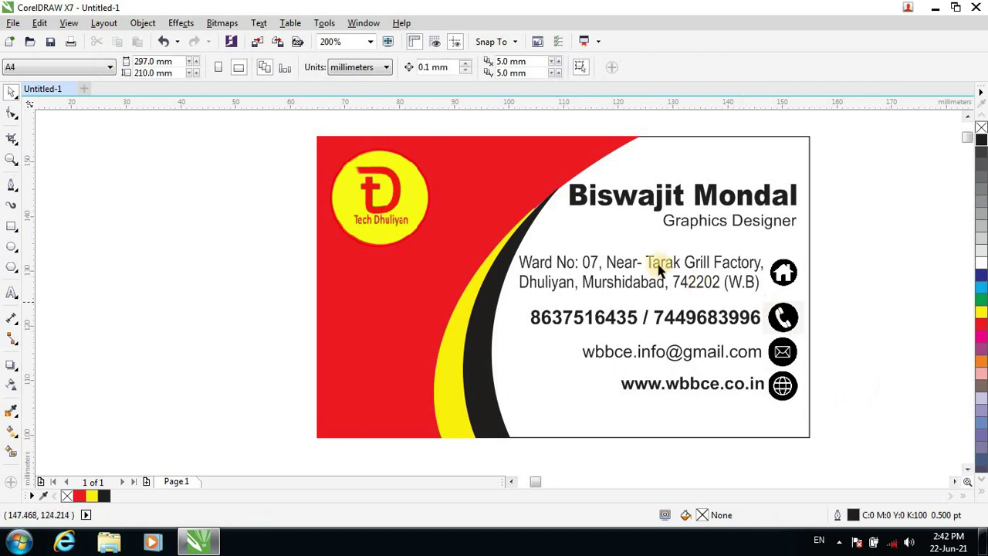
pyautogui.moveTo(861, 242); pyautogui.dragTo(443, 410)
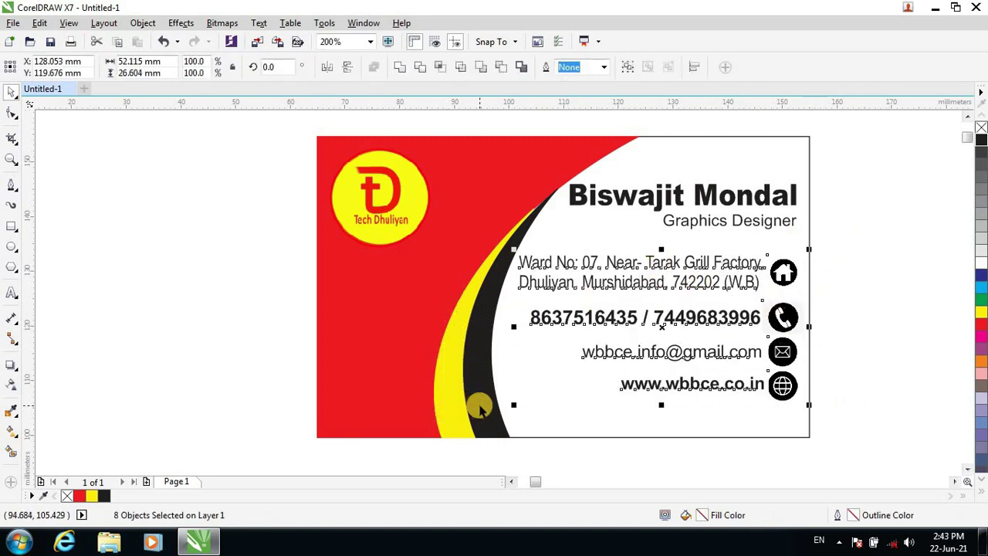
pyautogui.press('Down')
pyautogui.press('Down')
pyautogui.press('Down')
pyautogui.press('Down')
pyautogui.press('Down')
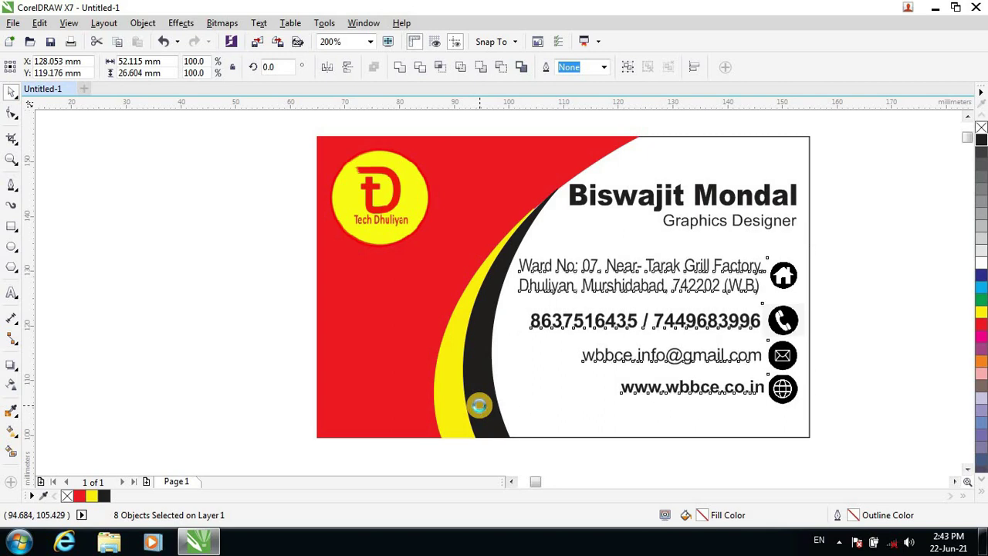
pyautogui.press('Down')
pyautogui.press('Down')
pyautogui.press('Down')
pyautogui.press('Down')
pyautogui.press('Down')
pyautogui.press('Down')
pyautogui.press('Down')
pyautogui.press('Down')
pyautogui.press('Down')
pyautogui.press('Down')
pyautogui.press('Down')
pyautogui.press('Down')
pyautogui.press('Down')
pyautogui.press('Down')
pyautogui.press('Down')
pyautogui.press('Down')
pyautogui.press('Down')
pyautogui.press('Down')
pyautogui.press('Down')
pyautogui.press('Down')
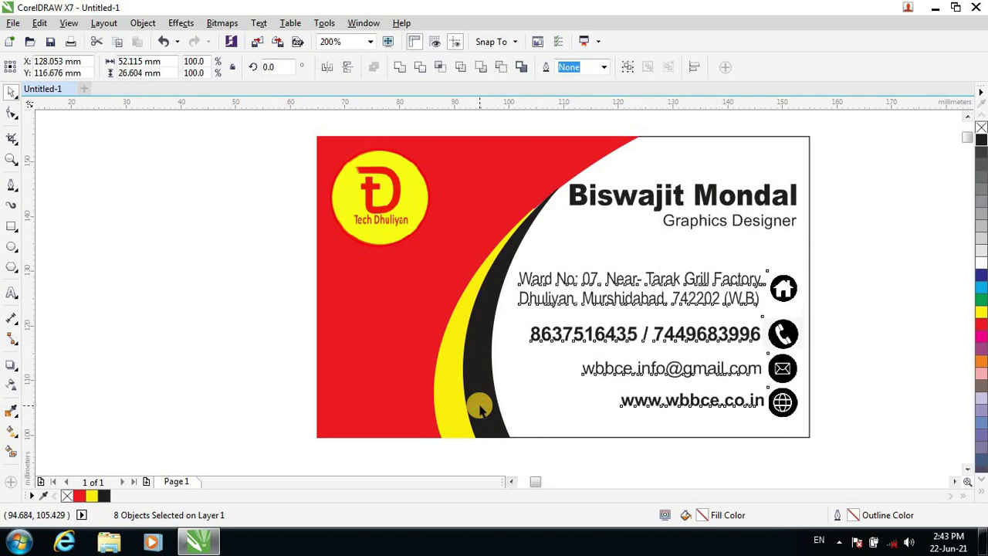
pyautogui.press('Down')
pyautogui.press('Down')
pyautogui.press('Down')
pyautogui.press('Down')
pyautogui.press('Down')
pyautogui.press('Down')
pyautogui.press('Down')
pyautogui.press('Down')
pyautogui.press('Down')
pyautogui.press('Down')
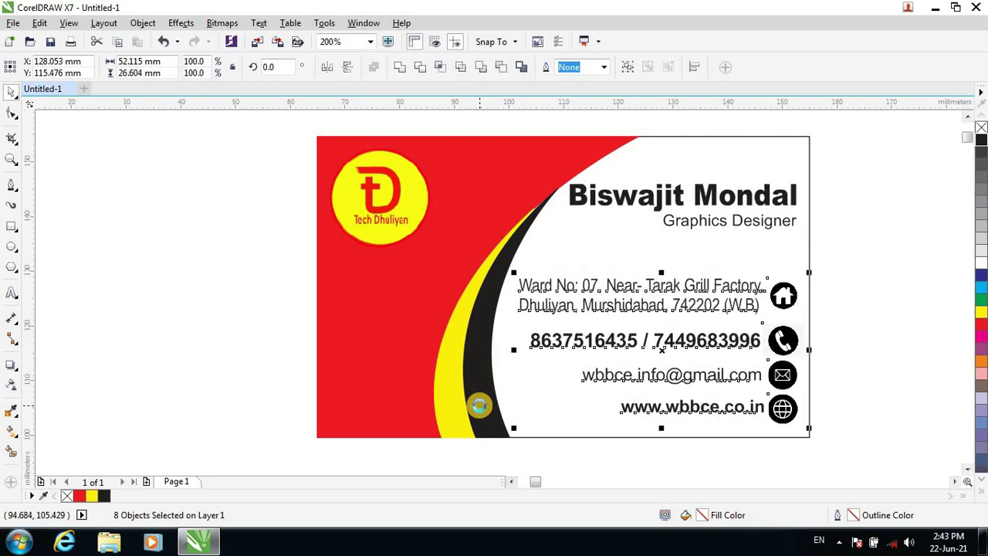
pyautogui.press('Down')
pyautogui.press('Down')
pyautogui.press('Down')
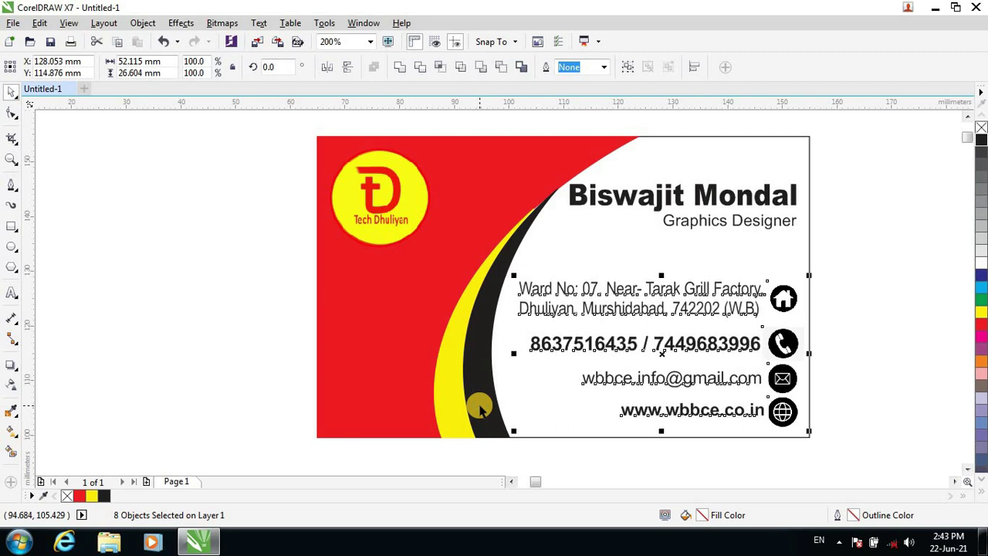
pyautogui.press('Down')
pyautogui.press('Down')
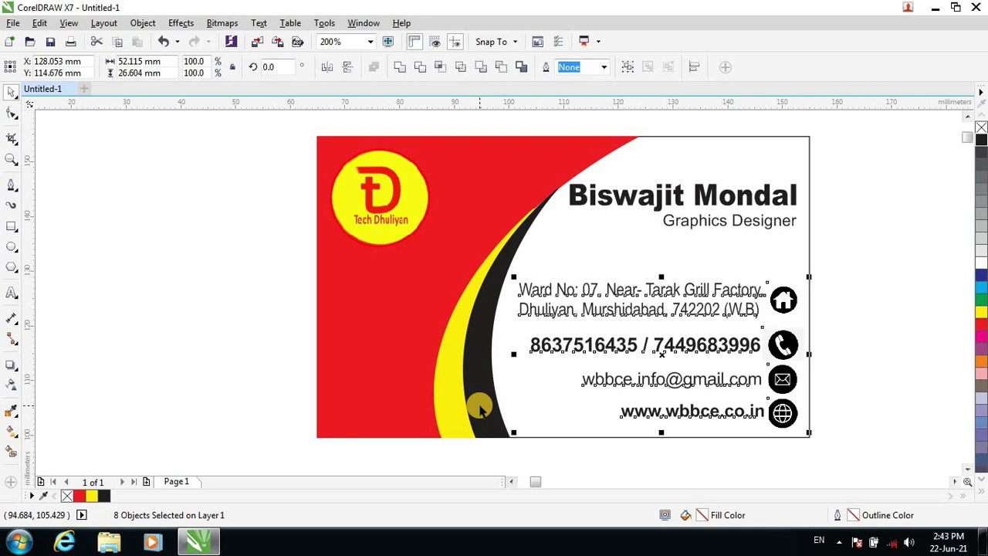
# Nudge the phone, e-mail and web rows up two steps.
pyautogui.click(866, 376)
pyautogui.moveTo(849, 334); pyautogui.dragTo(417, 434)
pyautogui.click(417, 434)
pyautogui.moveTo(860, 320); pyautogui.dragTo(459, 444)
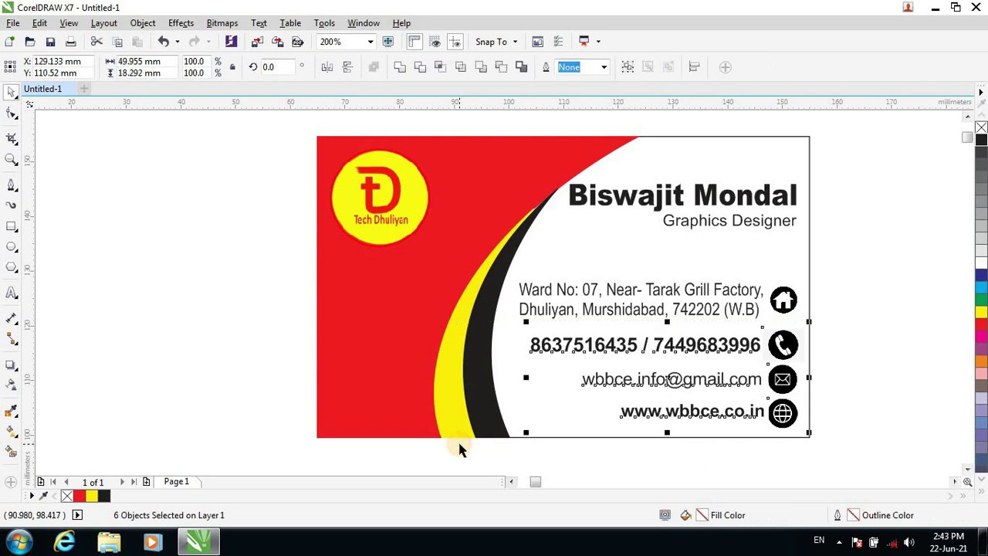
pyautogui.press('Up')
pyautogui.press('Up')
pyautogui.press('Up')
pyautogui.press('Up')
pyautogui.press('Up')
pyautogui.press('Up')
pyautogui.press('Up')
pyautogui.press('Up')
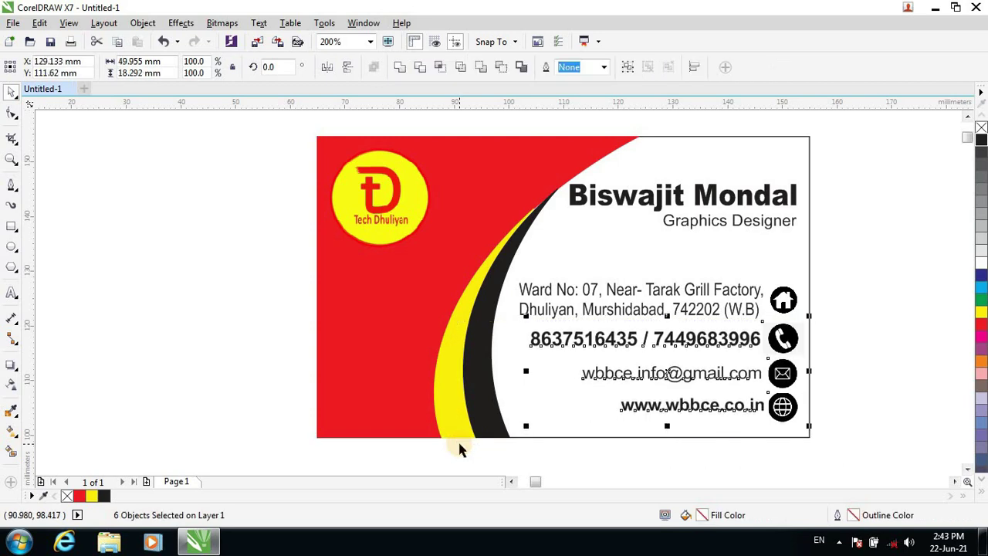
pyautogui.press('Up')
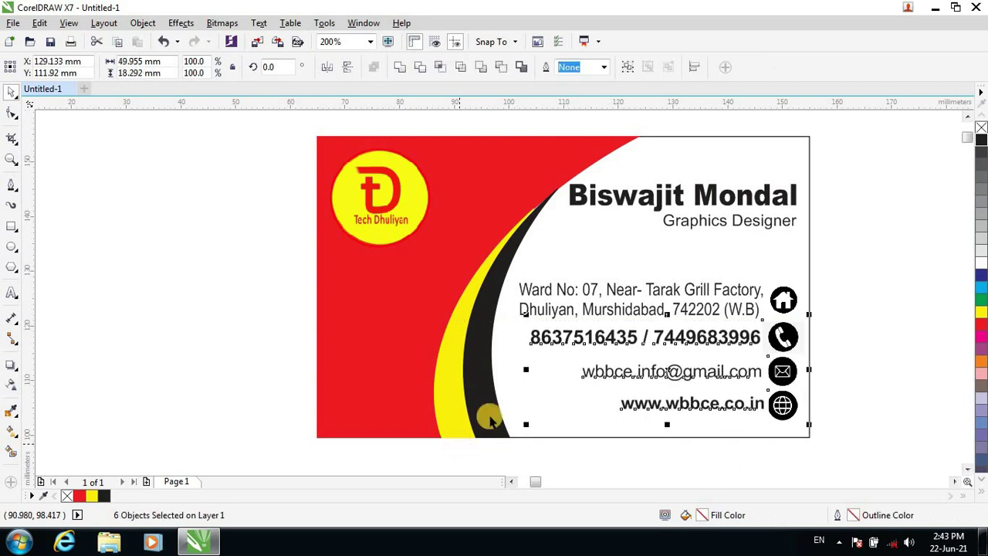
# Move the full contact block, including the address row, down one more step.
pyautogui.moveTo(886, 269); pyautogui.dragTo(360, 401)
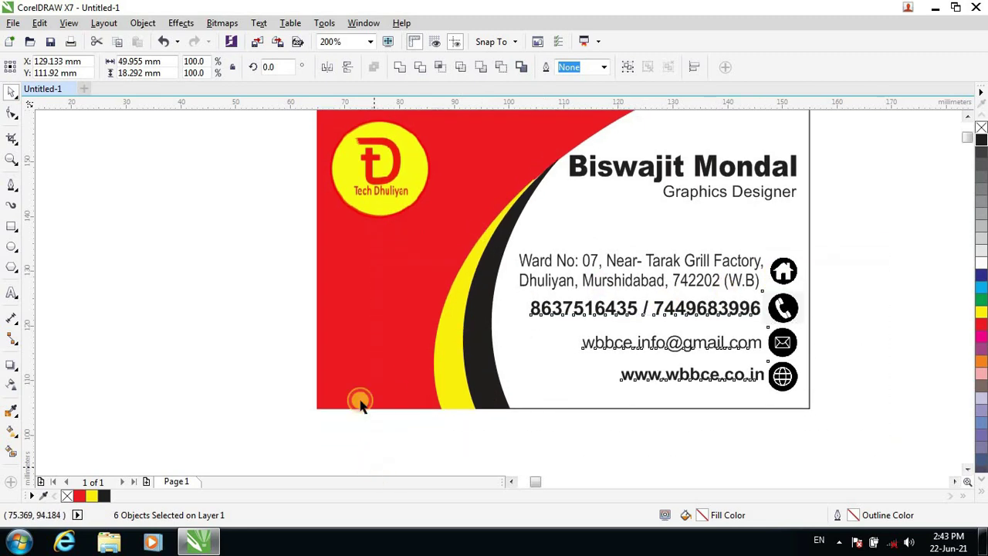
pyautogui.press('Down')
pyautogui.press('Down')
pyautogui.press('Down')
pyautogui.press('Down')
pyautogui.press('Down')
pyautogui.press('Down')
pyautogui.press('Down')
pyautogui.press('Down')
pyautogui.press('Down')
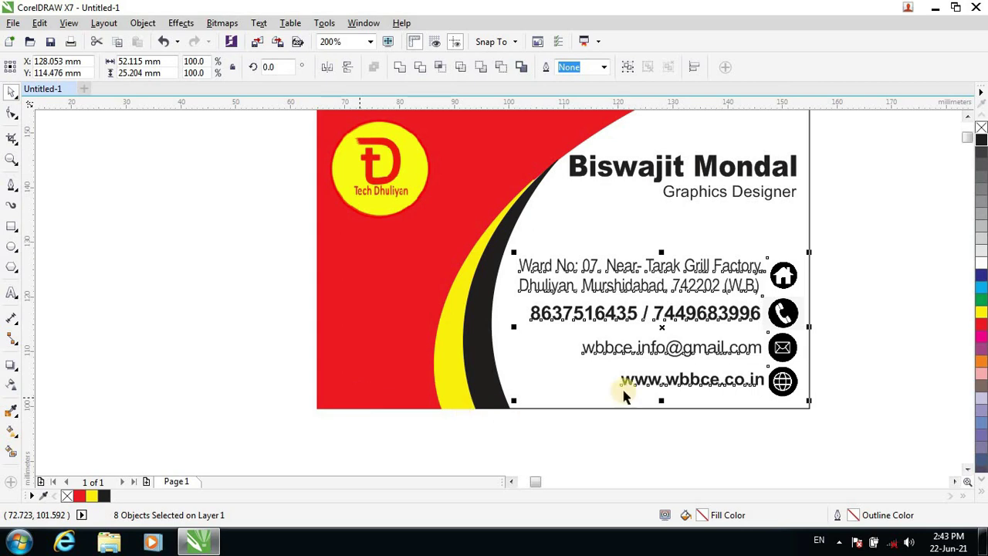
pyautogui.click(818, 226)
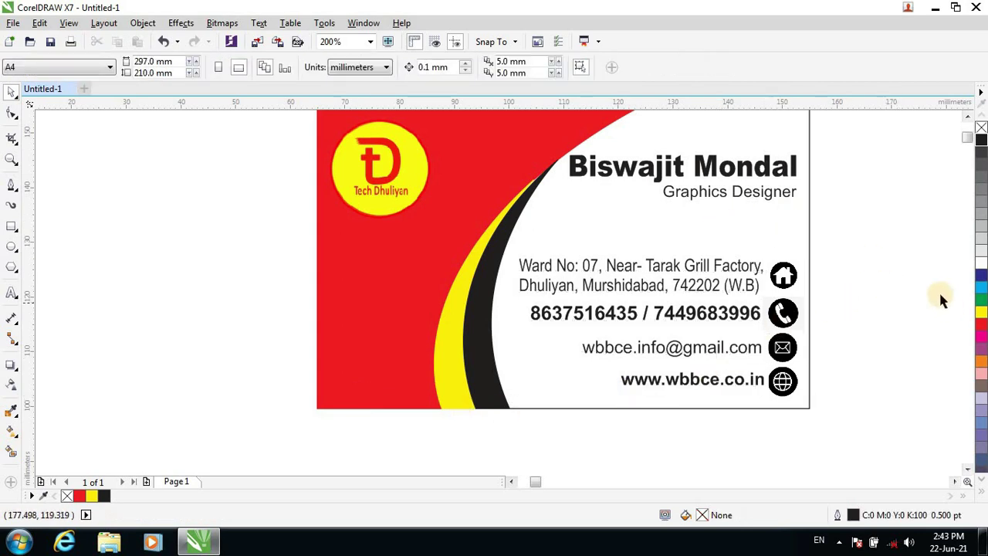
pyautogui.click(969, 117)
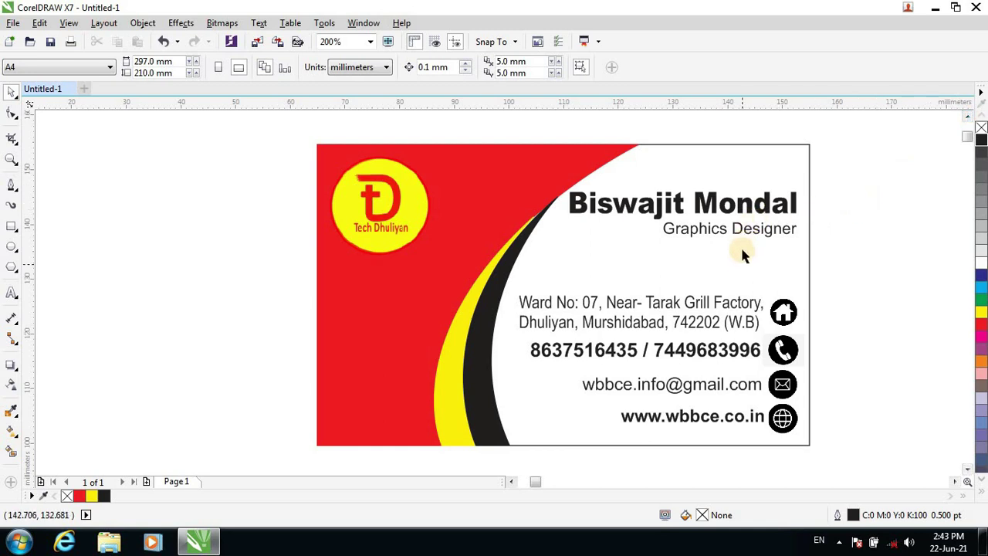
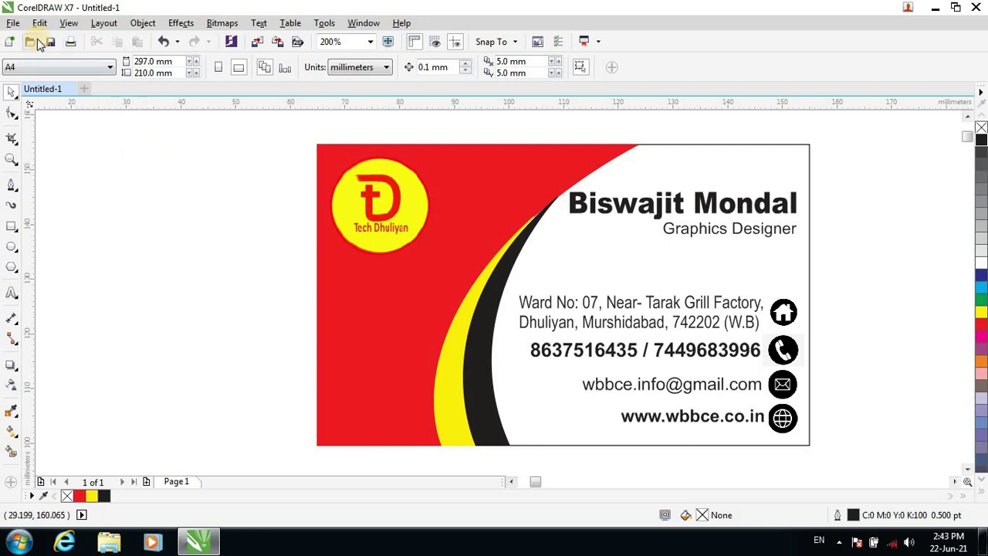
# Import the QR code image file and place it on the canvas beside the card.
pyautogui.click(258, 43)
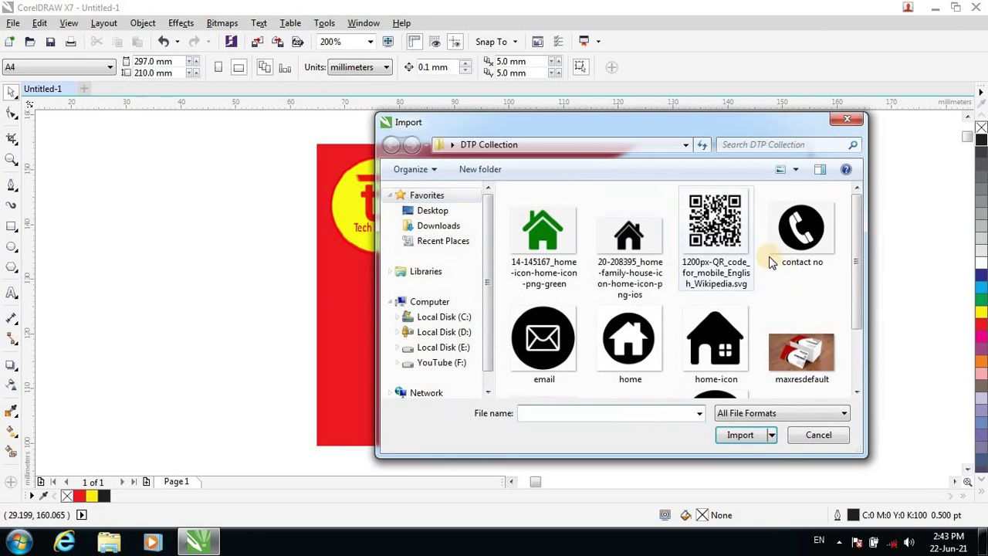
pyautogui.click(737, 220)
pyautogui.click(740, 454)
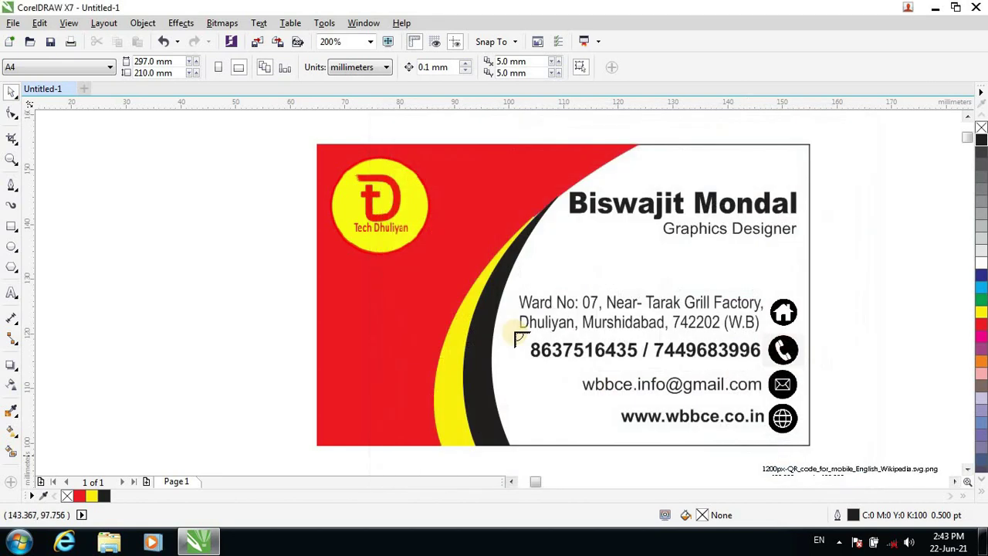
pyautogui.click(147, 150)
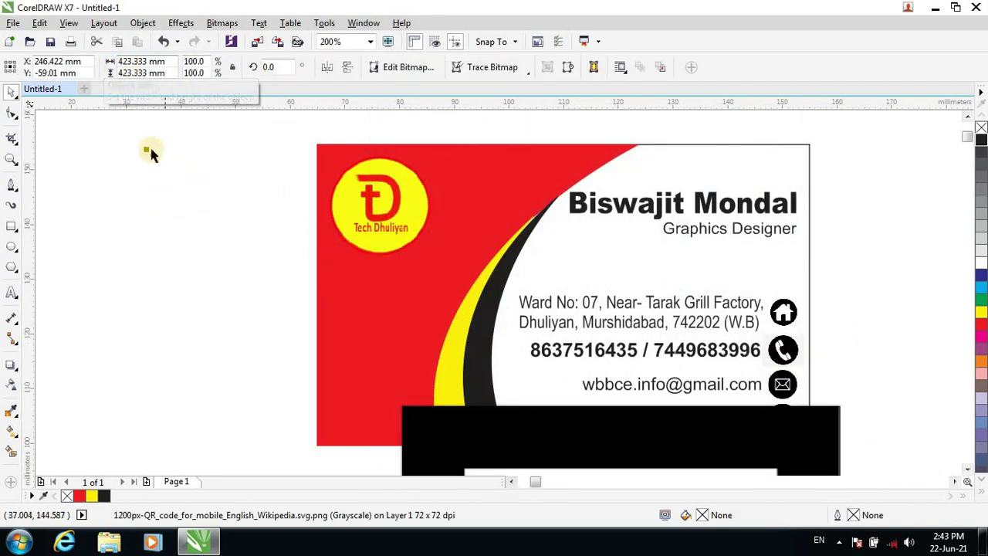
# Scale the QR code down to 337.344 mm square and move it toward the card.
pyautogui.moveTo(145, 151); pyautogui.dragTo(351, 297)
pyautogui.moveTo(467, 409); pyautogui.dragTo(227, 149)
pyautogui.moveTo(145, 114); pyautogui.dragTo(322, 216)
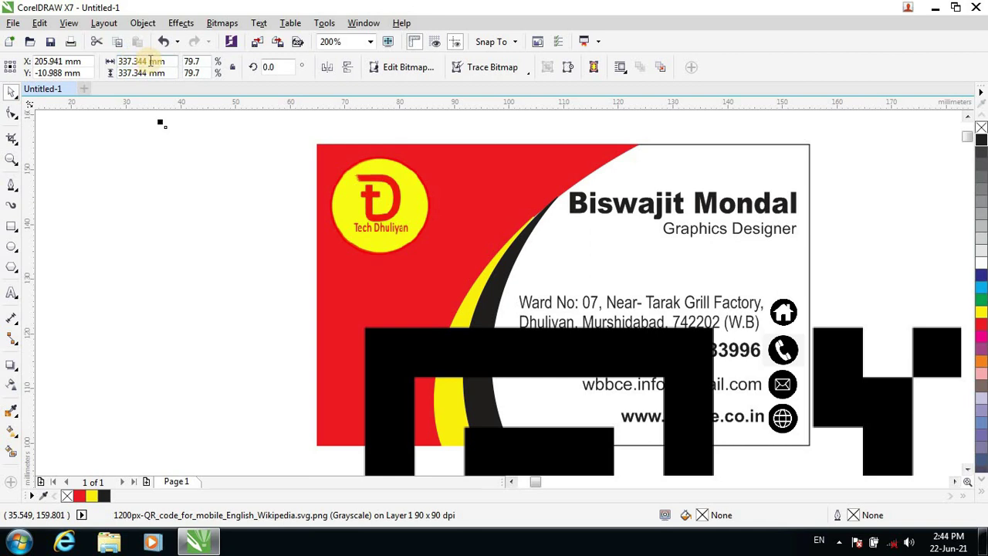
# Shrink the QR code to 10.567 mm square and place it between the job title and address.
pyautogui.scroll(-3, 432, 297)
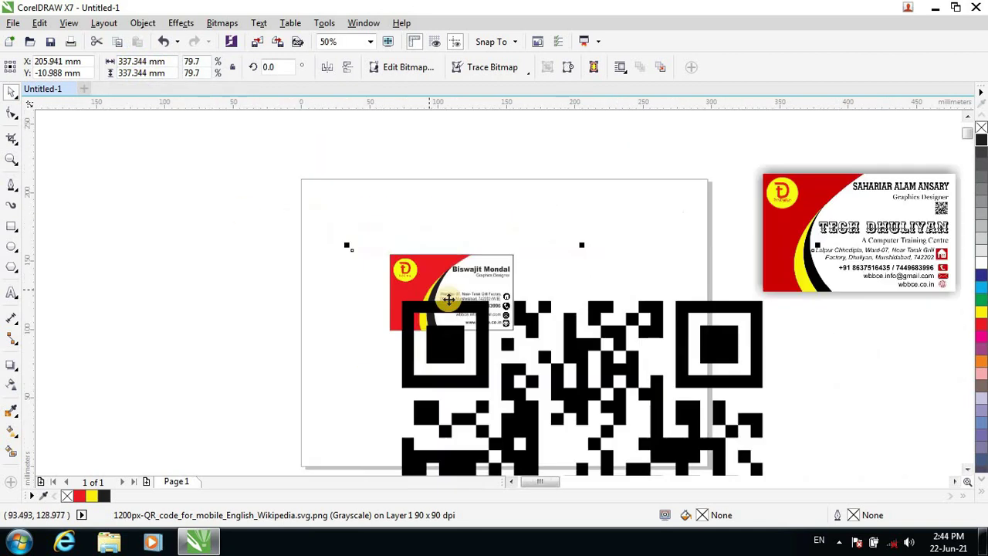
pyautogui.moveTo(347, 246); pyautogui.dragTo(532, 429)
pyautogui.moveTo(460, 454); pyautogui.dragTo(501, 264)
pyautogui.scroll(1, 517, 262)
pyautogui.scroll(1, 390, 354)
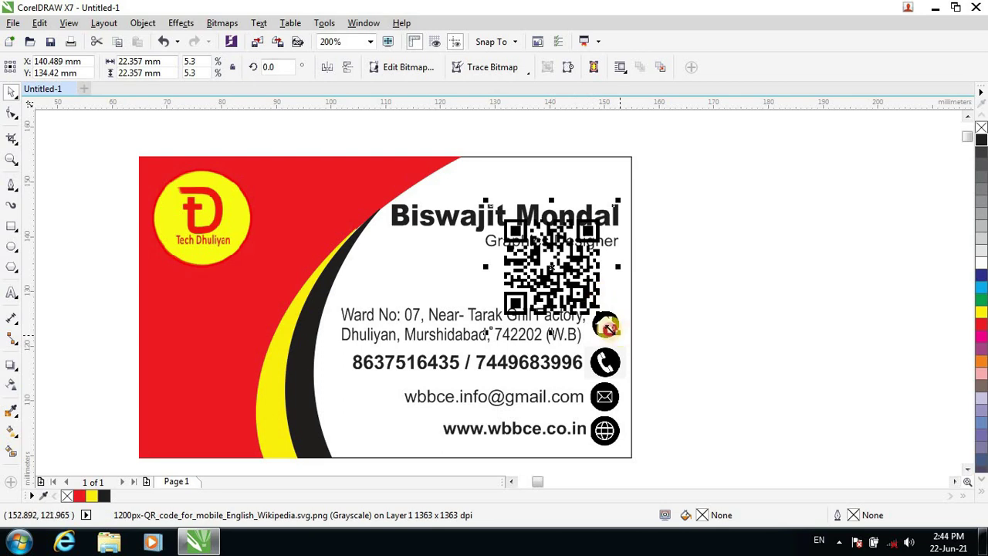
pyautogui.moveTo(618, 267); pyautogui.dragTo(593, 276)
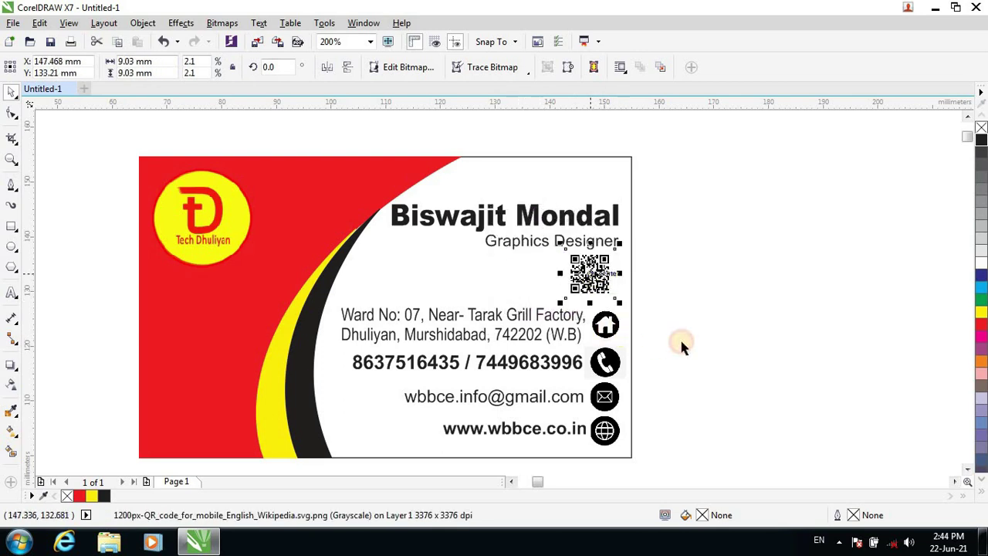
pyautogui.click(707, 329)
pyautogui.click(599, 301)
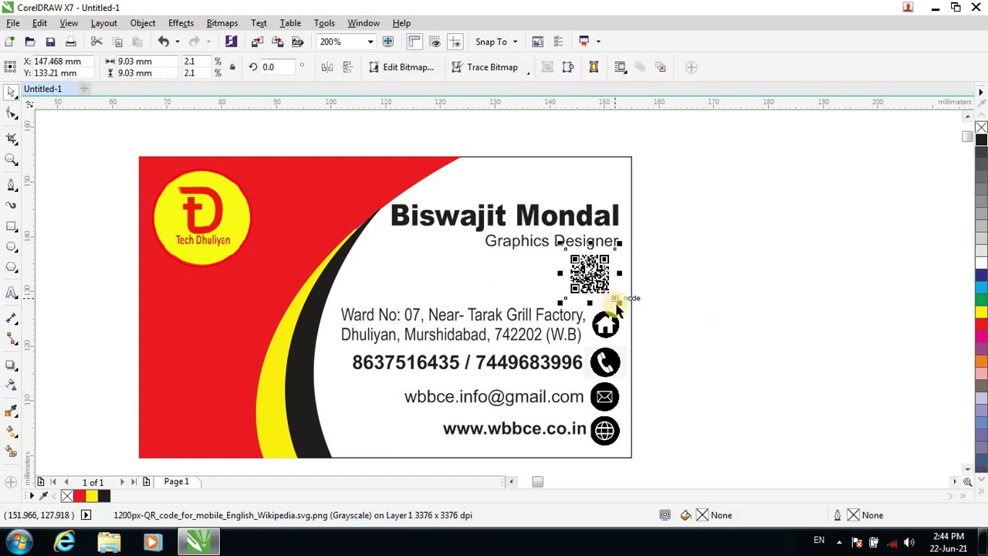
pyautogui.moveTo(626, 307); pyautogui.dragTo(634, 315)
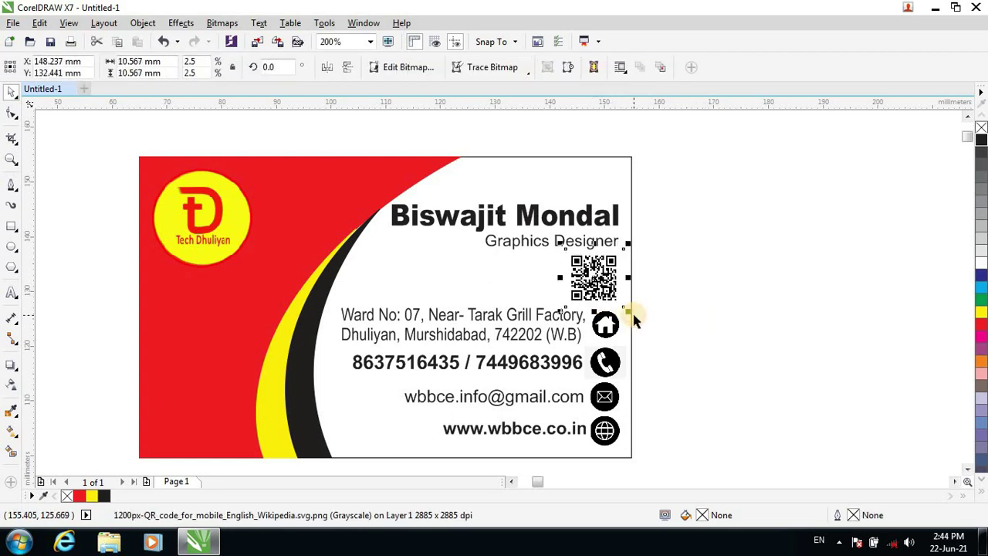
pyautogui.click(790, 316)
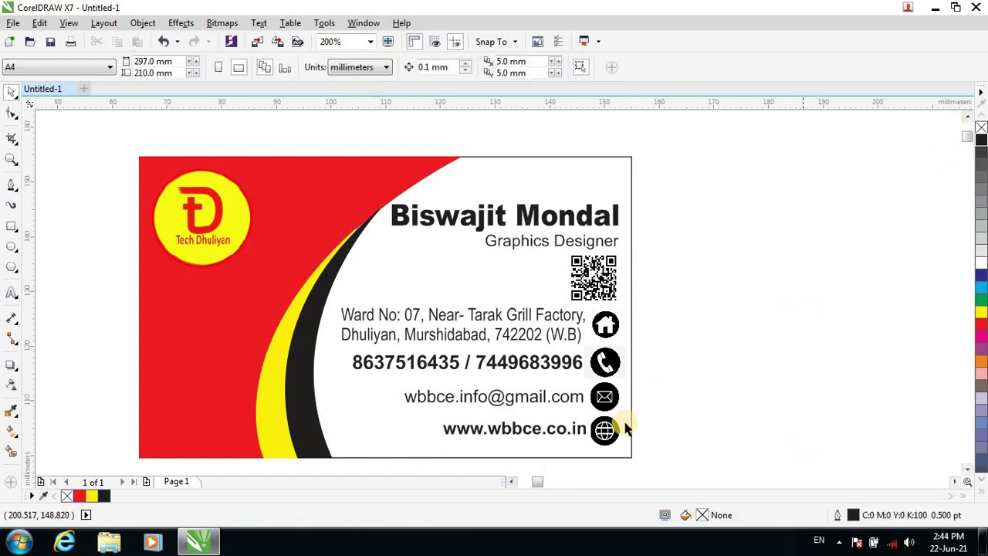
# Bring the reference card picture into view alongside the new card's objects.
pyautogui.scroll(2, 323, 397)
pyautogui.scroll(-2, 324, 399)
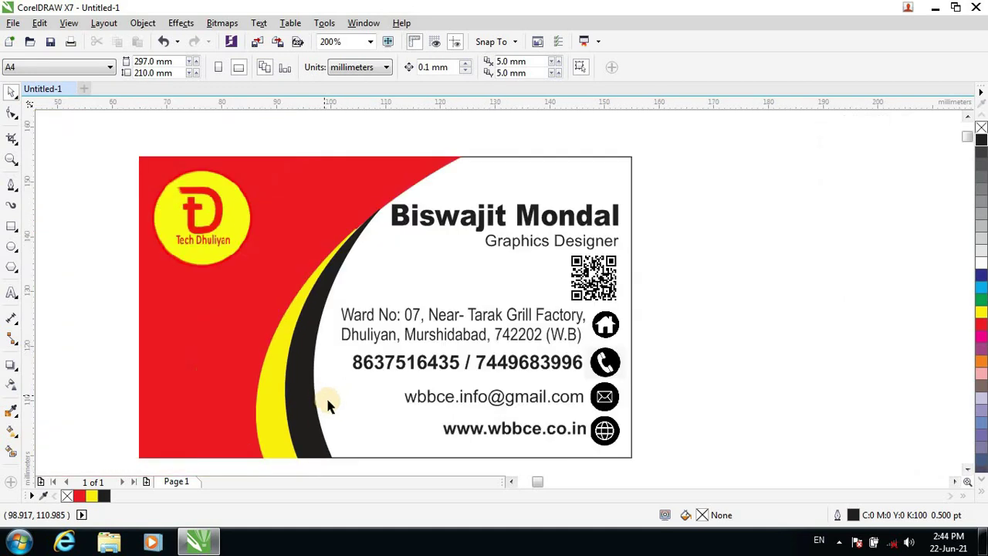
pyautogui.moveTo(970, 141); pyautogui.dragTo(927, 191)
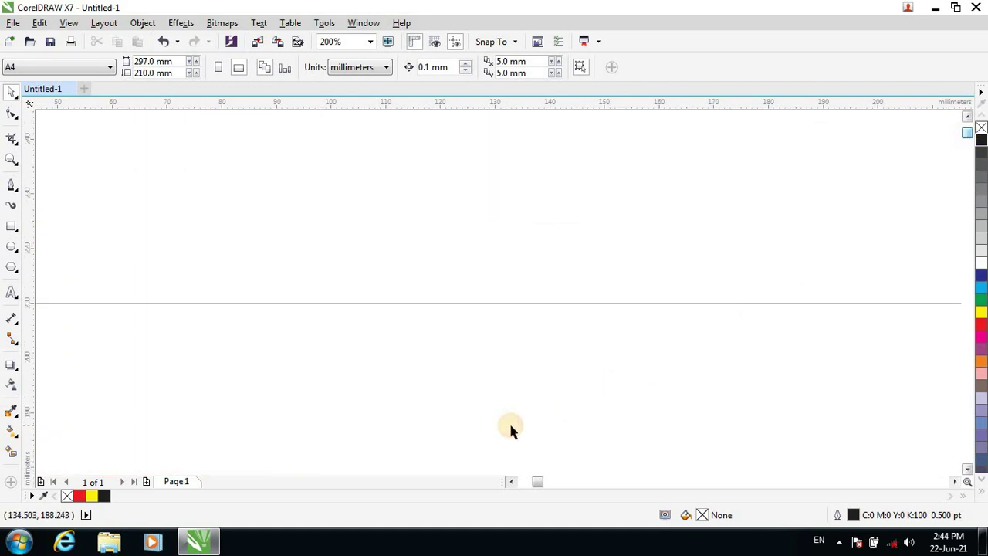
pyautogui.scroll(-2, 509, 420)
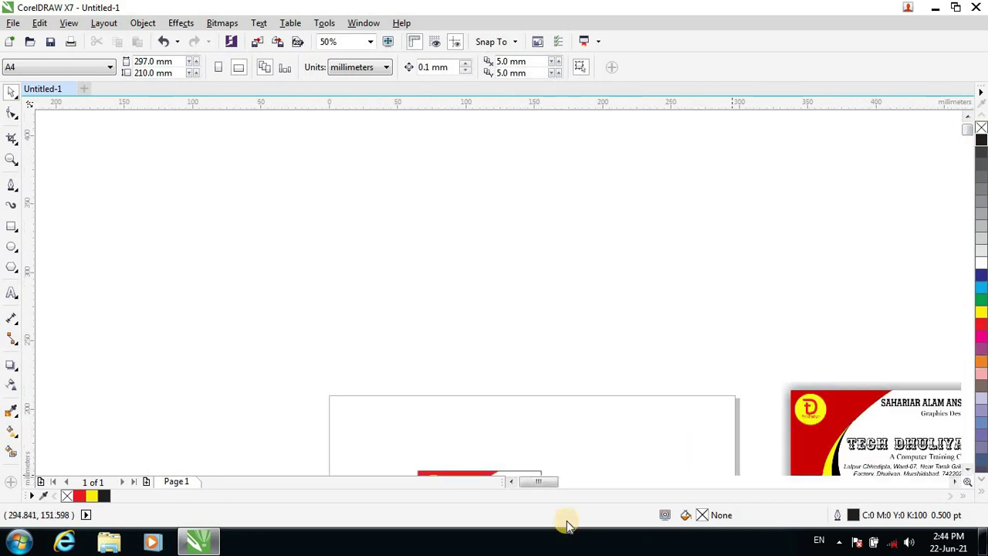
pyautogui.moveTo(538, 489); pyautogui.dragTo(544, 487)
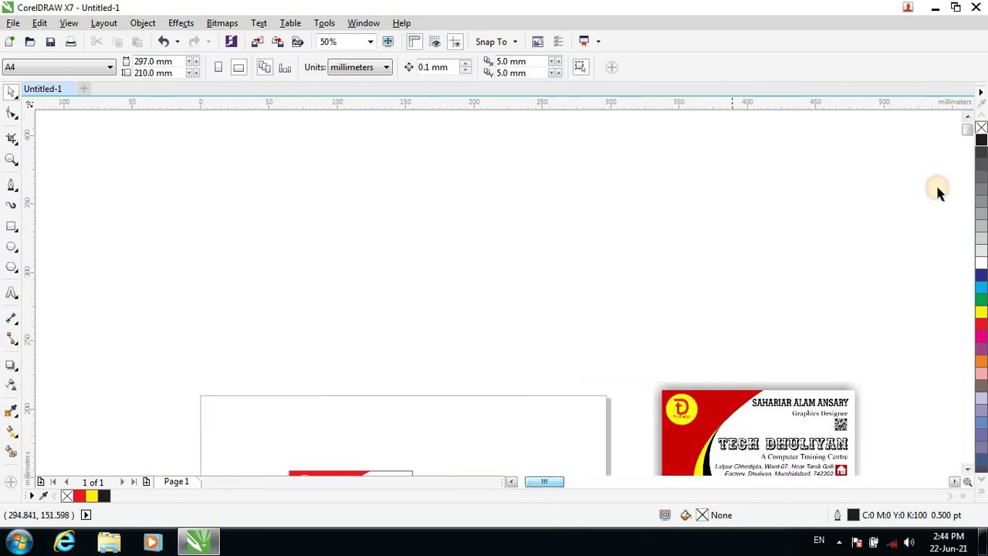
pyautogui.click(967, 131)
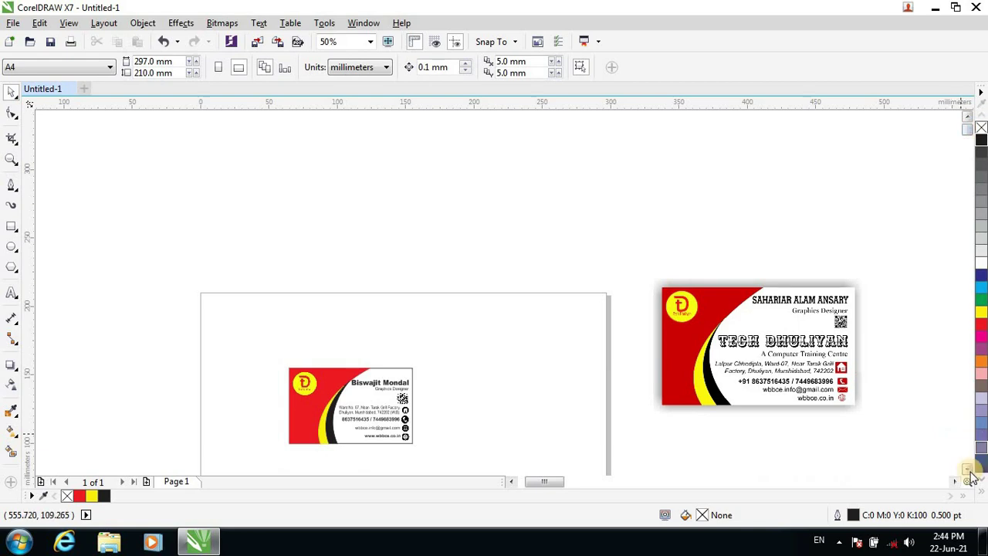
pyautogui.click(966, 469)
pyautogui.click(966, 470)
pyautogui.click(964, 470)
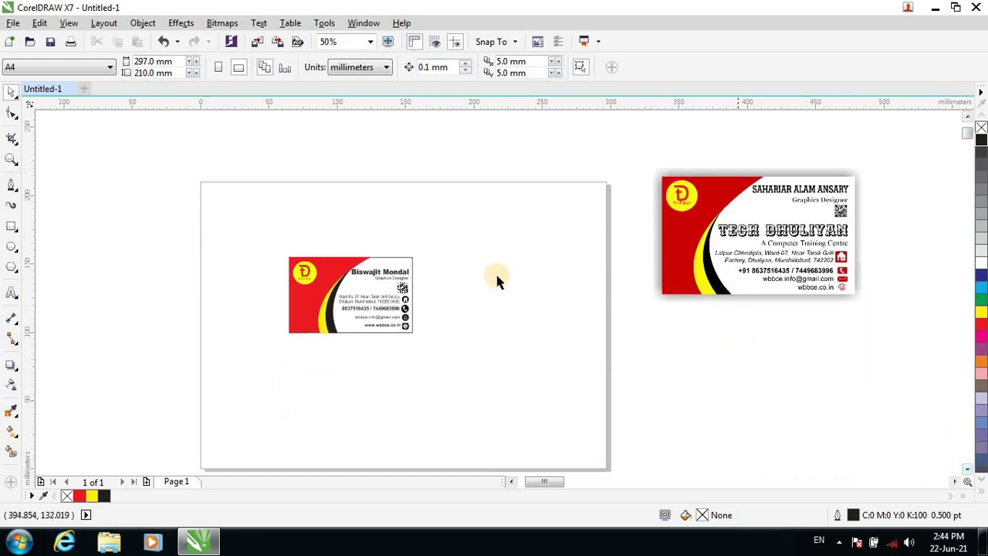
pyautogui.moveTo(254, 229); pyautogui.dragTo(465, 383)
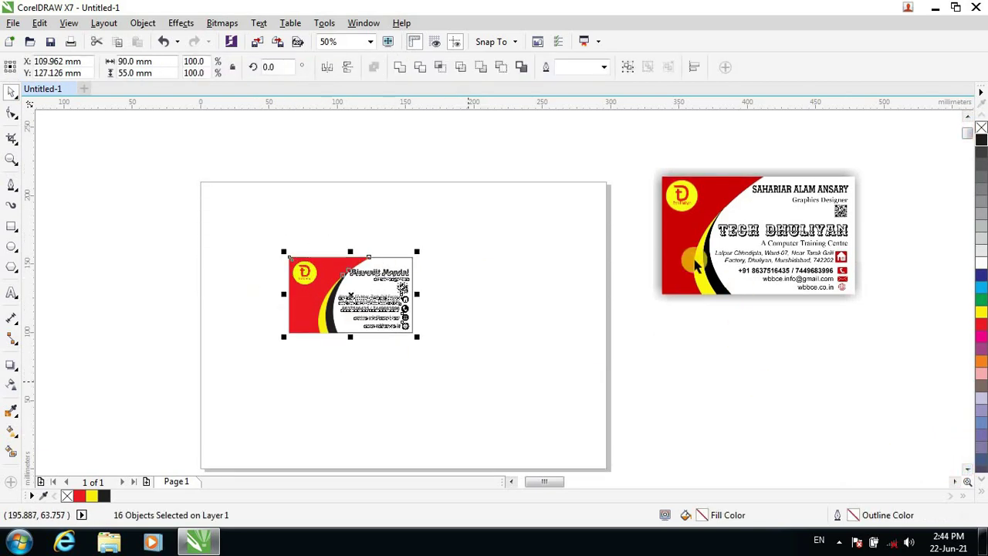
# Scale the reference card picture to 85.785 × 52.455 mm and move it onto the page.
pyautogui.click(860, 247)
pyautogui.moveTo(859, 299); pyautogui.dragTo(800, 262)
pyautogui.moveTo(760, 221); pyautogui.dragTo(548, 303)
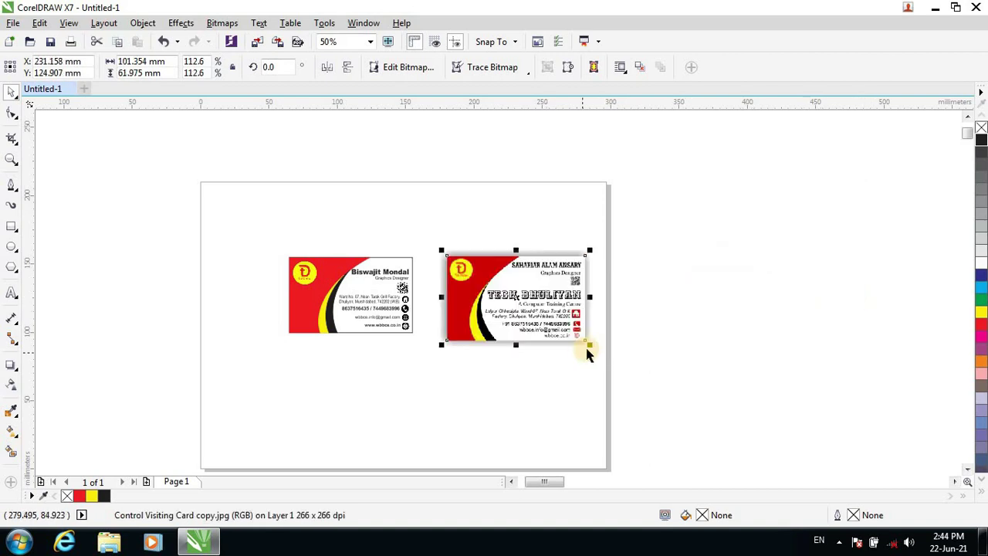
pyautogui.moveTo(577, 341); pyautogui.dragTo(570, 332)
pyautogui.moveTo(517, 297); pyautogui.dragTo(532, 299)
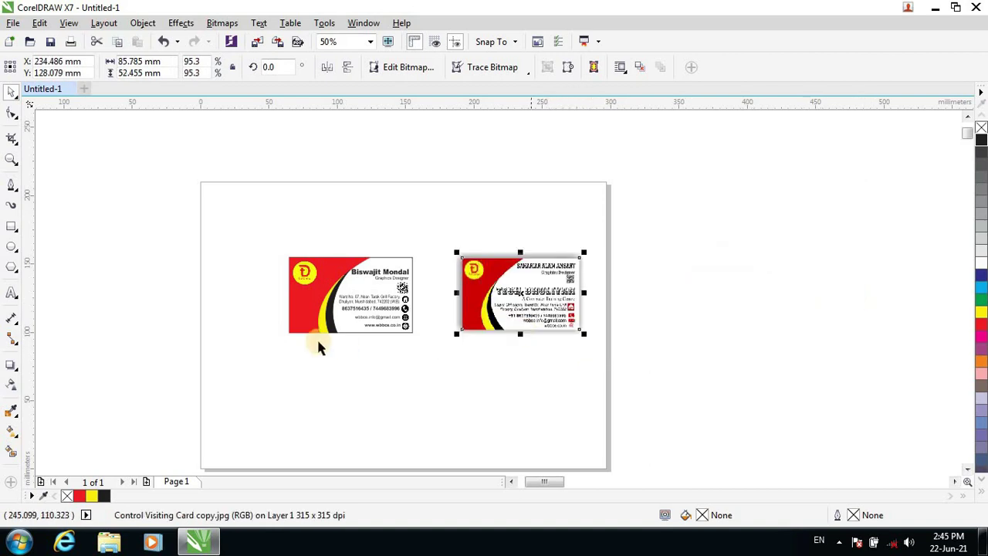
pyautogui.scroll(1, 318, 340)
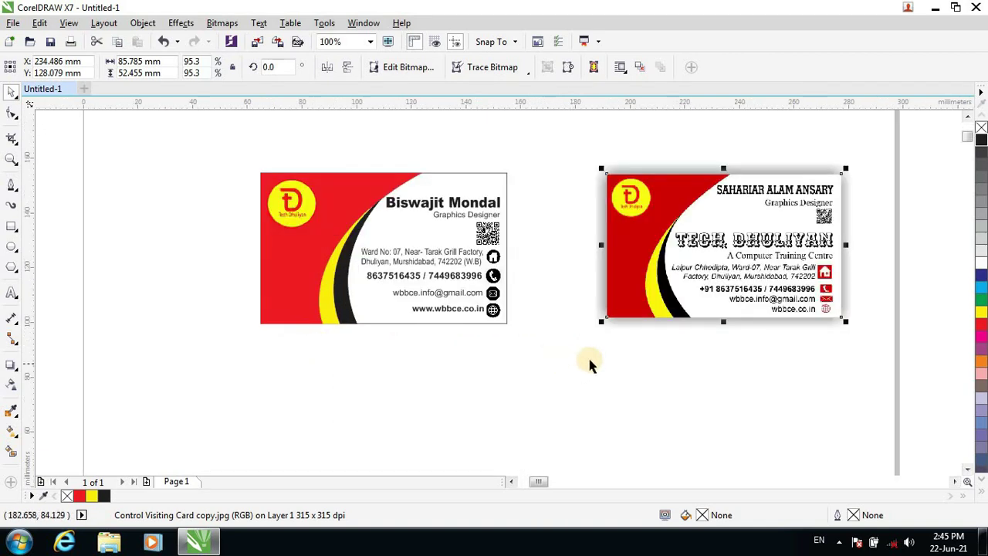
pyautogui.click(585, 376)
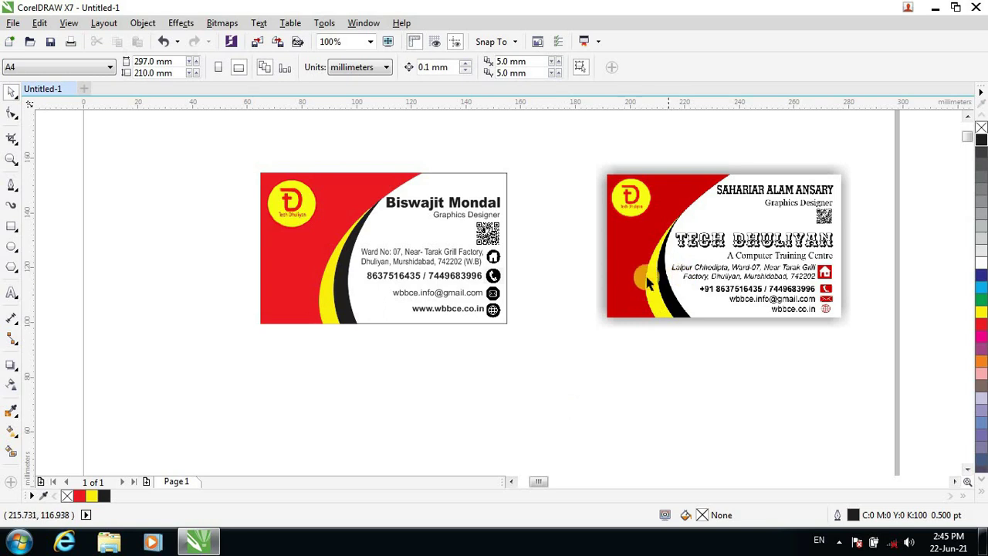
pyautogui.click(346, 243)
pyautogui.click(244, 239)
pyautogui.scroll(2, 452, 245)
pyautogui.scroll(-2, 453, 251)
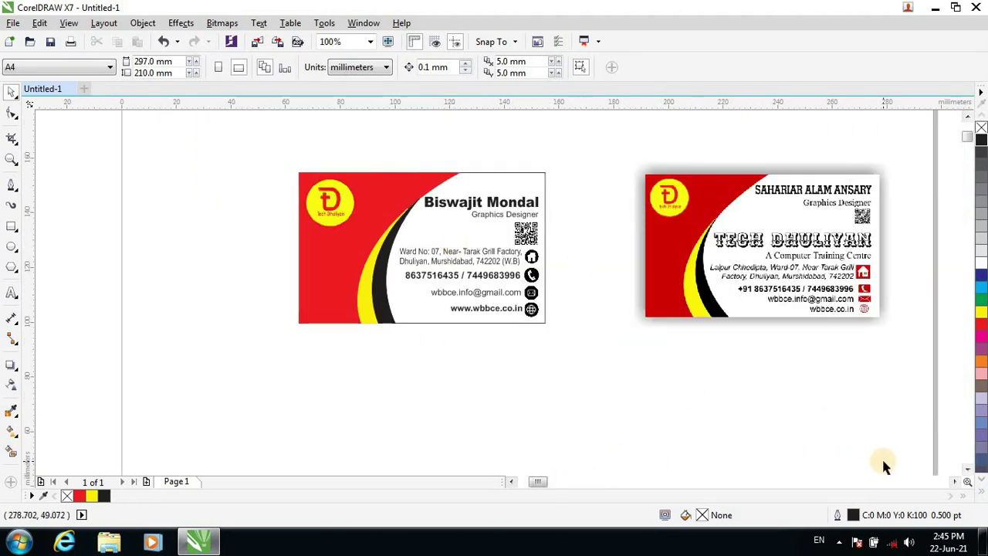
pyautogui.scroll(2, 835, 286)
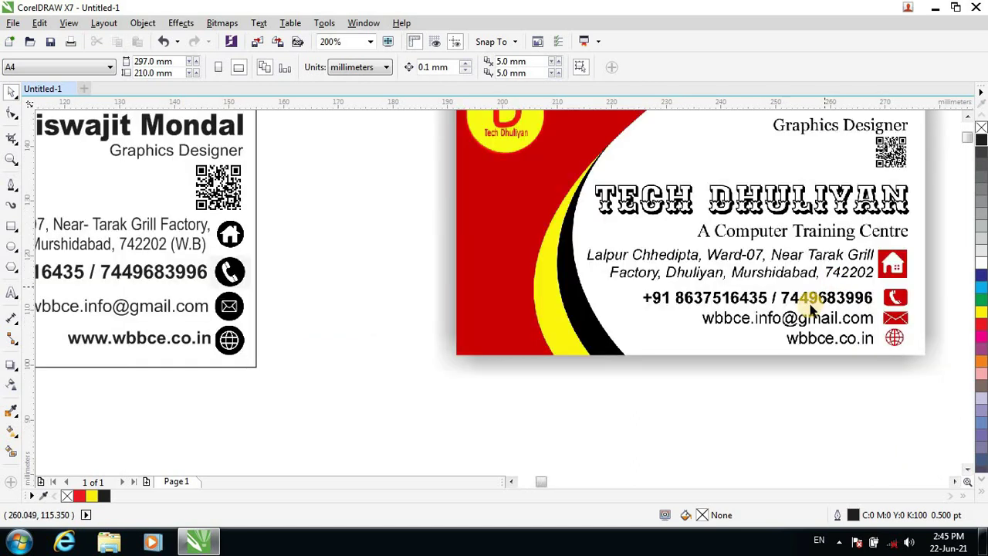
pyautogui.scroll(-2, 833, 284)
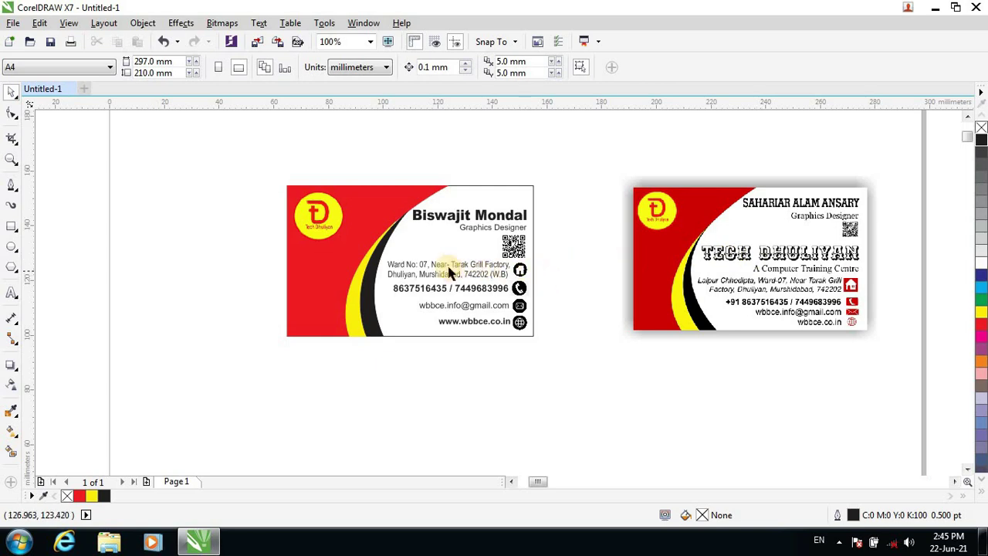
# Nudge the phone number line and its icon up slightly.
pyautogui.scroll(2, 414, 272)
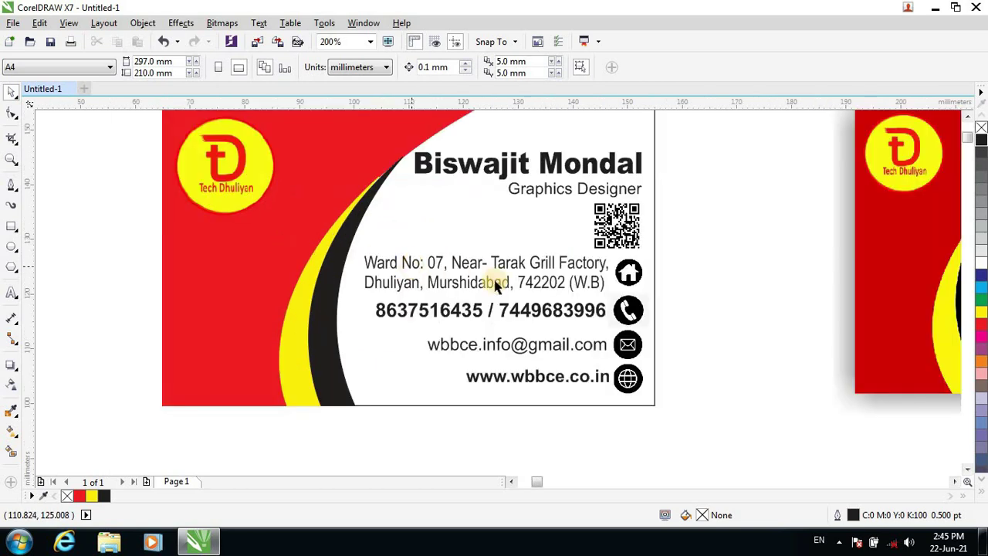
pyautogui.moveTo(376, 254)
pyautogui.mouseDown()
pyautogui.moveTo(353, 276)
pyautogui.moveTo(359, 260)
pyautogui.mouseUp()
pyautogui.moveTo(731, 232); pyautogui.dragTo(290, 417)
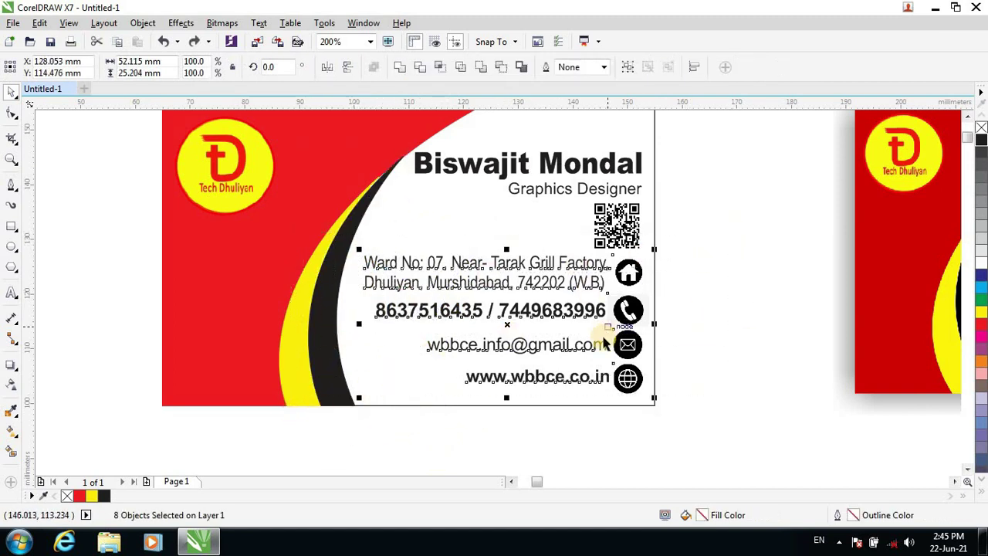
pyautogui.click(746, 383)
pyautogui.click(496, 311)
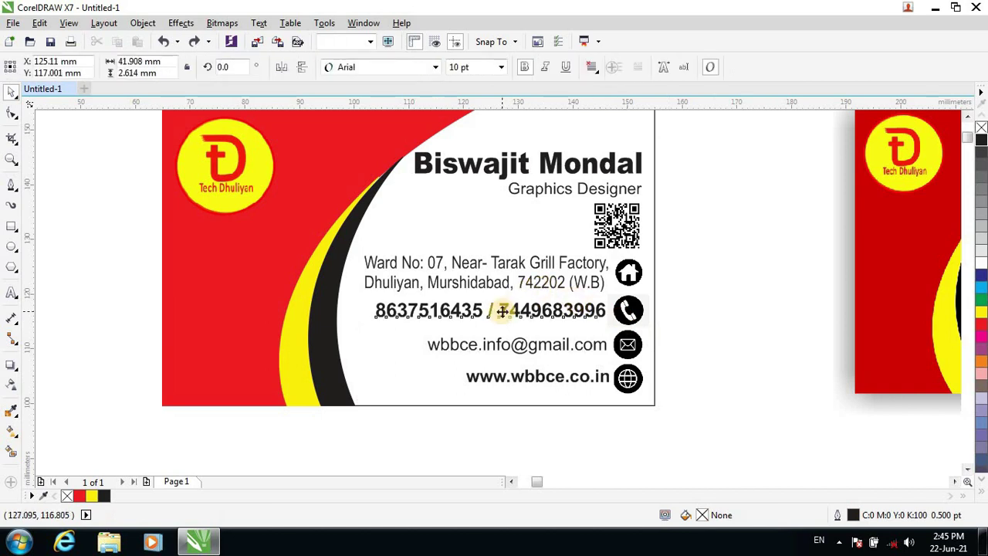
pyautogui.press('Up')
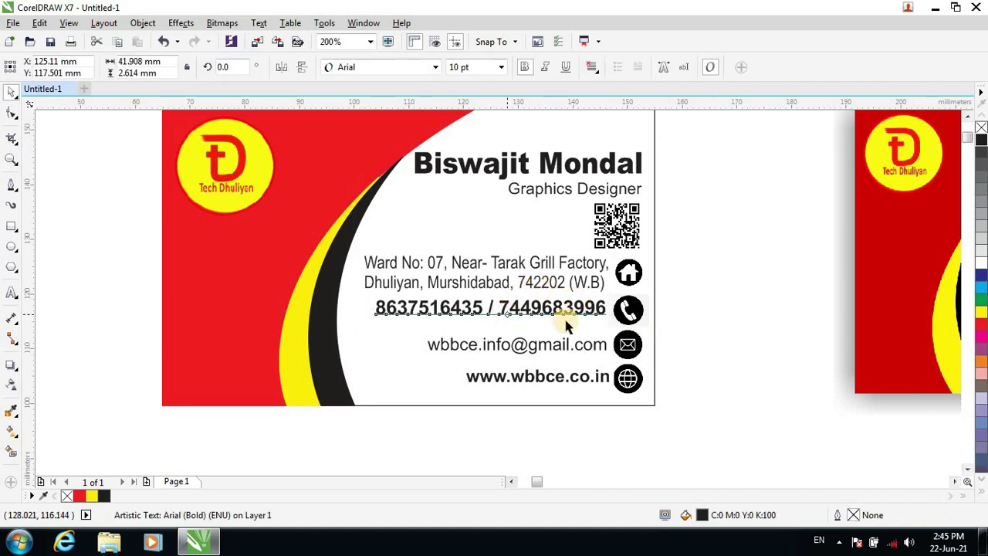
pyautogui.click(634, 315)
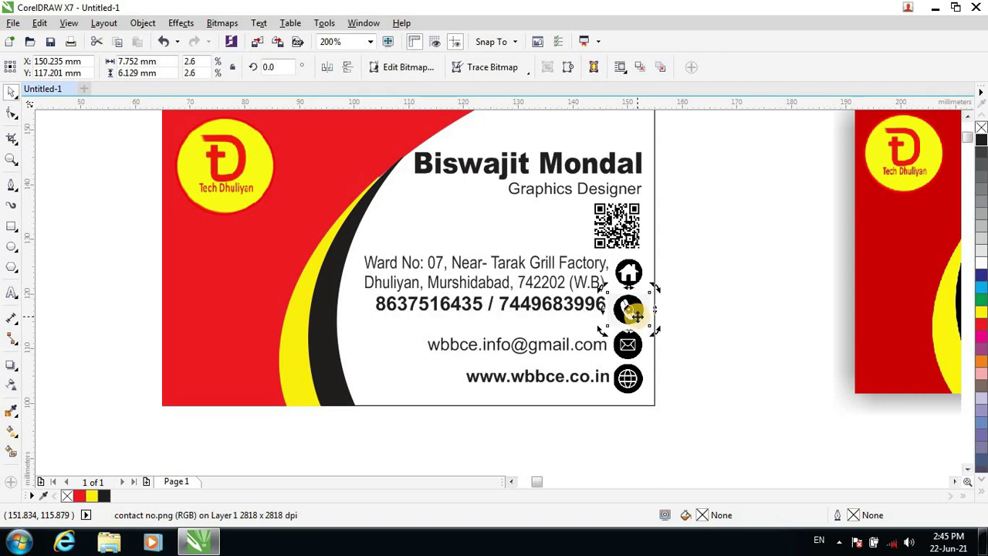
pyautogui.press('Up')
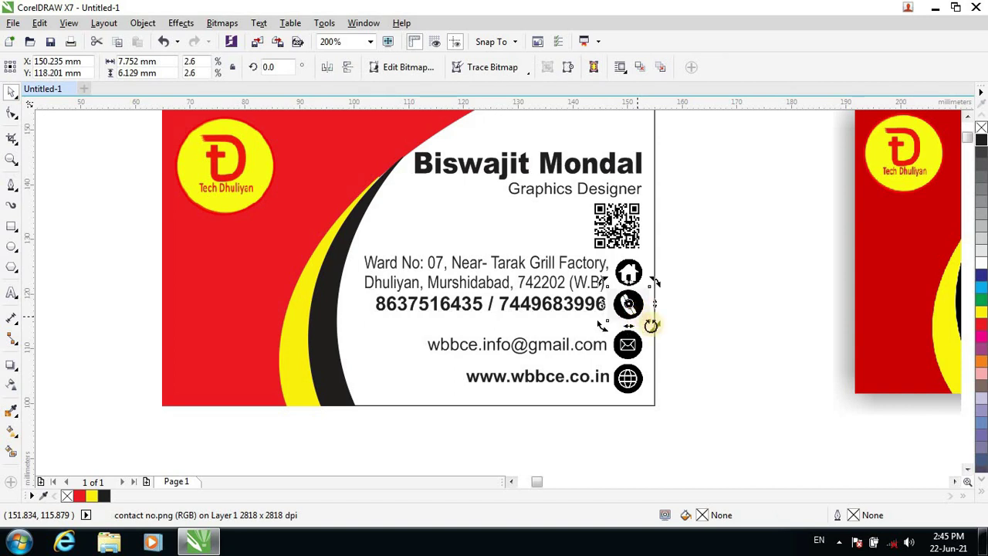
# Nudge the email and website rows with their icons up, and fine-tune the phone line.
pyautogui.click(662, 330)
pyautogui.moveTo(667, 331); pyautogui.dragTo(406, 415)
pyautogui.press('Up')
pyautogui.press('Up')
pyautogui.press('Up')
pyautogui.press('Up')
pyautogui.press('Up')
pyautogui.press('Up')
pyautogui.press('Up')
pyautogui.press('Up')
pyautogui.press('Up')
pyautogui.press('Up')
pyautogui.press('Up')
pyautogui.press('Up')
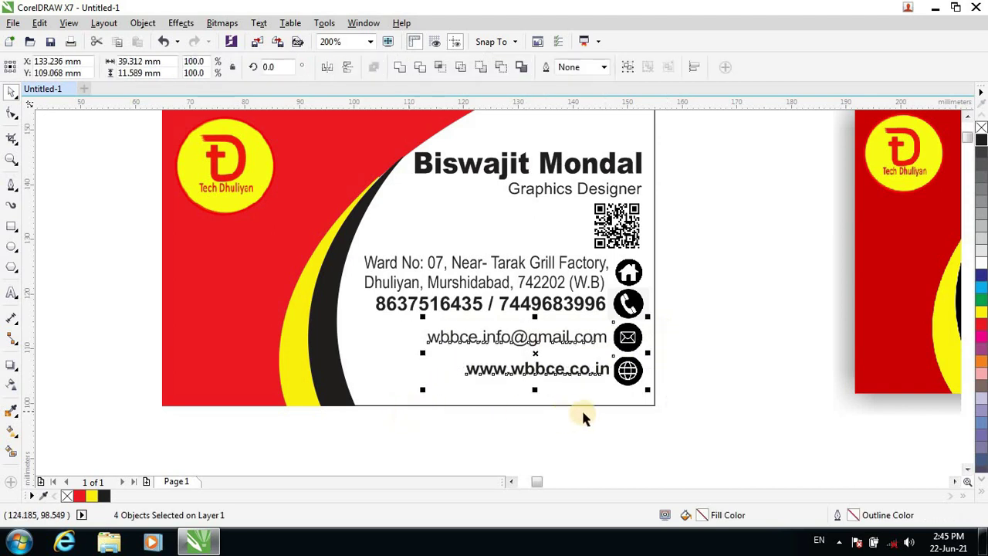
pyautogui.click(648, 361)
pyautogui.moveTo(679, 349); pyautogui.dragTo(447, 399)
pyautogui.press('Up')
pyautogui.press('Up')
pyautogui.press('Up')
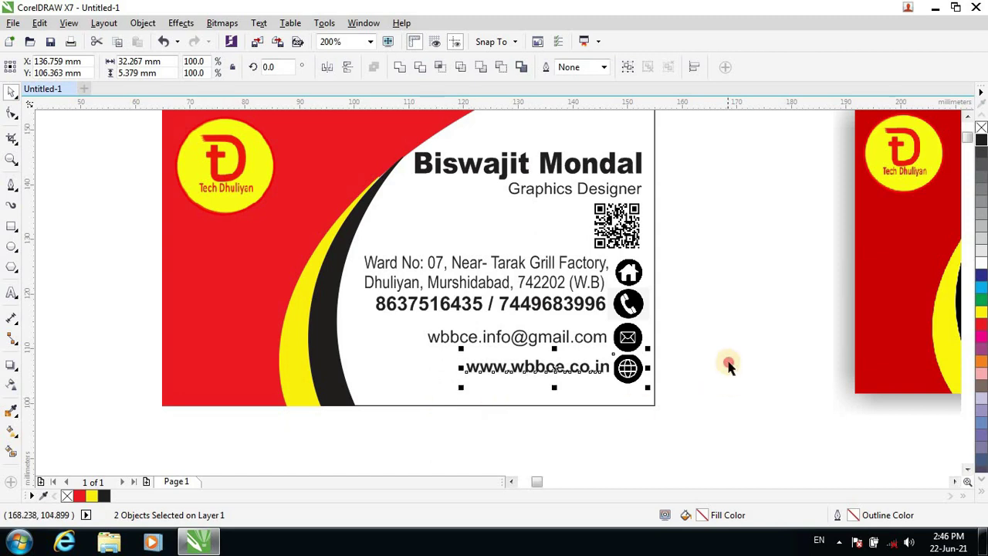
pyautogui.click(728, 364)
pyautogui.click(582, 305)
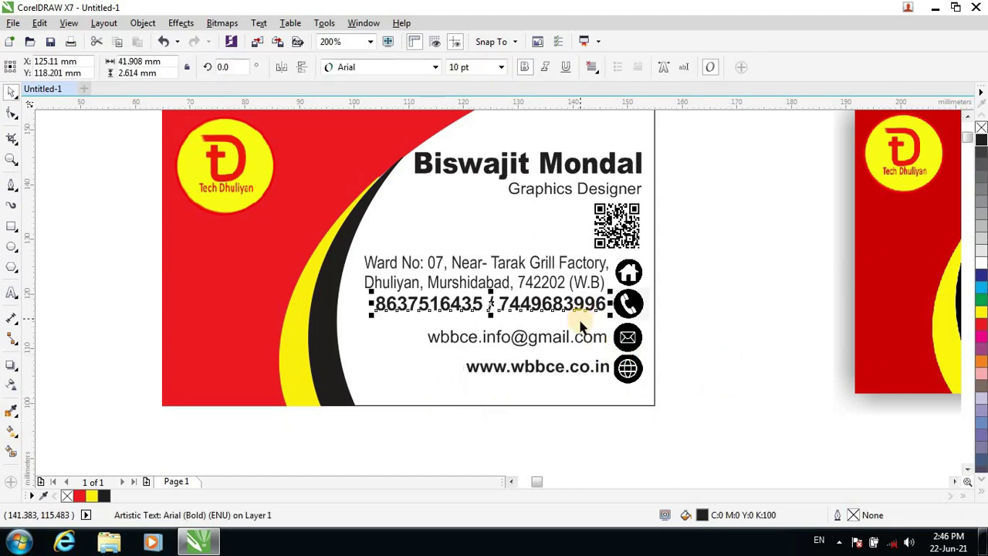
pyautogui.press('Down')
pyautogui.press('Down')
pyautogui.press('Down')
pyautogui.press('Down')
pyautogui.press('Down')
pyautogui.press('Down')
pyautogui.press('Down')
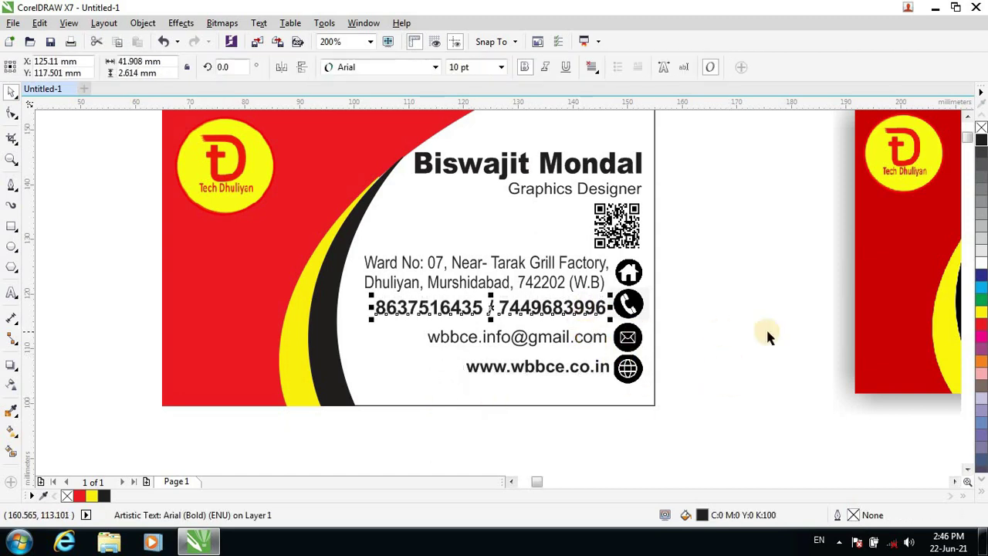
pyautogui.press('Up')
pyautogui.press('Up')
pyautogui.press('Up')
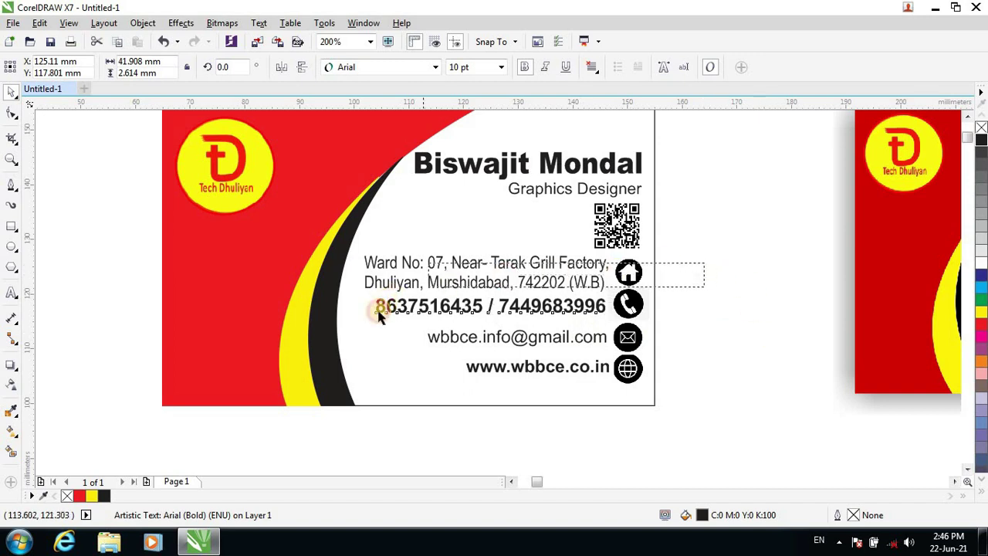
# Move the whole eight-object contact block two nudges lower on the card.
pyautogui.moveTo(379, 317); pyautogui.dragTo(764, 276)
pyautogui.moveTo(648, 261); pyautogui.dragTo(326, 399)
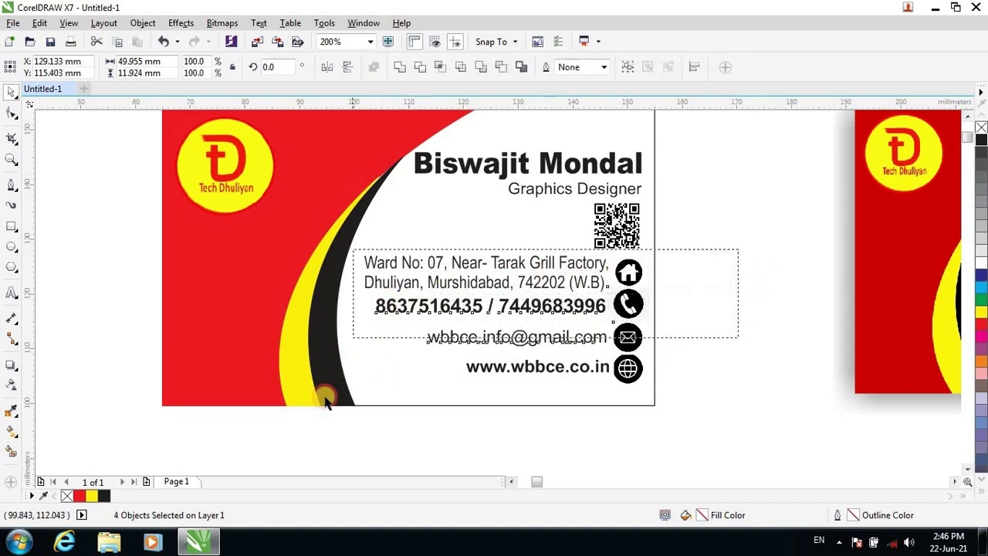
pyautogui.moveTo(382, 463); pyautogui.dragTo(507, 457)
pyautogui.press('Down')
pyautogui.press('Down')
pyautogui.press('Down')
pyautogui.press('Down')
pyautogui.press('Down')
pyautogui.press('Down')
pyautogui.press('Down')
pyautogui.press('Down')
pyautogui.press('Down')
pyautogui.press('Down')
pyautogui.press('Down')
pyautogui.press('Down')
pyautogui.press('Down')
pyautogui.press('Down')
pyautogui.press('Down')
pyautogui.press('Down')
pyautogui.press('Down')
pyautogui.press('Down')
pyautogui.press('Down')
pyautogui.press('Down')
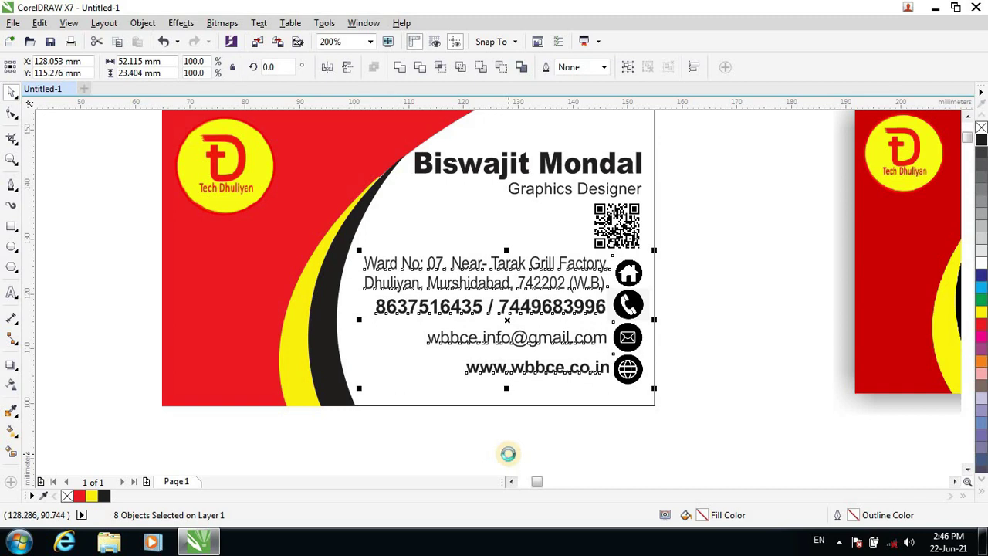
pyautogui.press('Down')
pyautogui.press('Down')
pyautogui.press('Down')
pyautogui.press('Down')
pyautogui.press('Down')
pyautogui.press('Down')
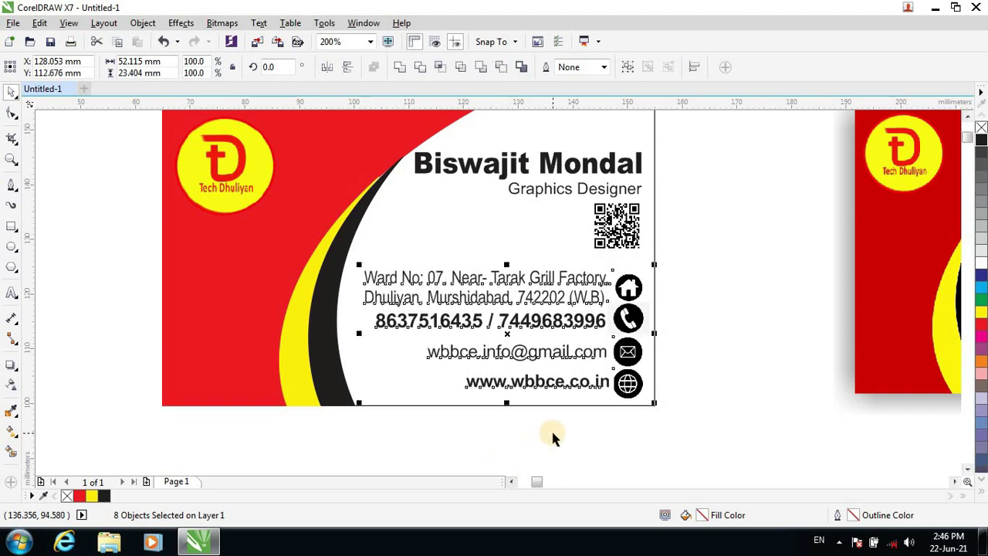
pyautogui.click(761, 245)
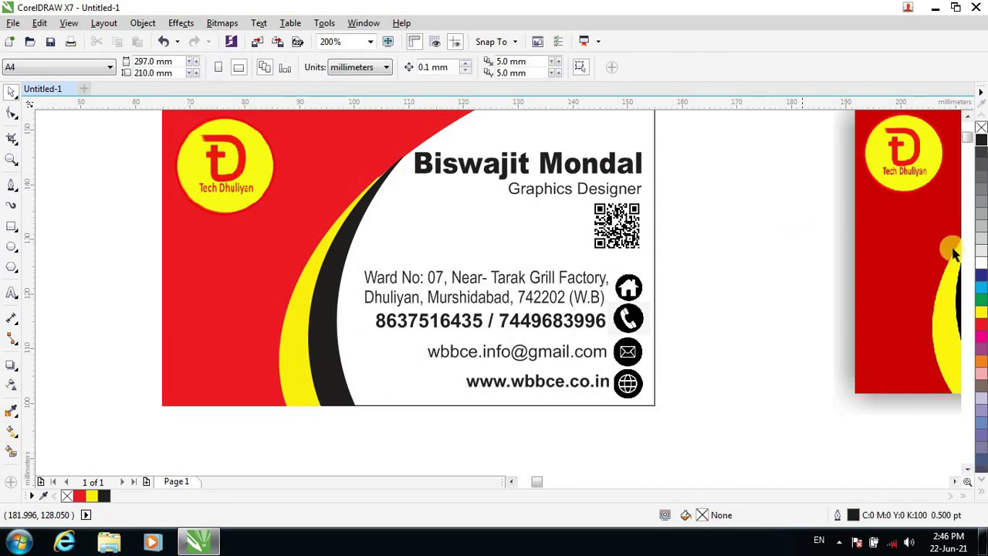
pyautogui.click(967, 118)
# Narrow the name text slightly and raise it a few nudges.
pyautogui.click(419, 214)
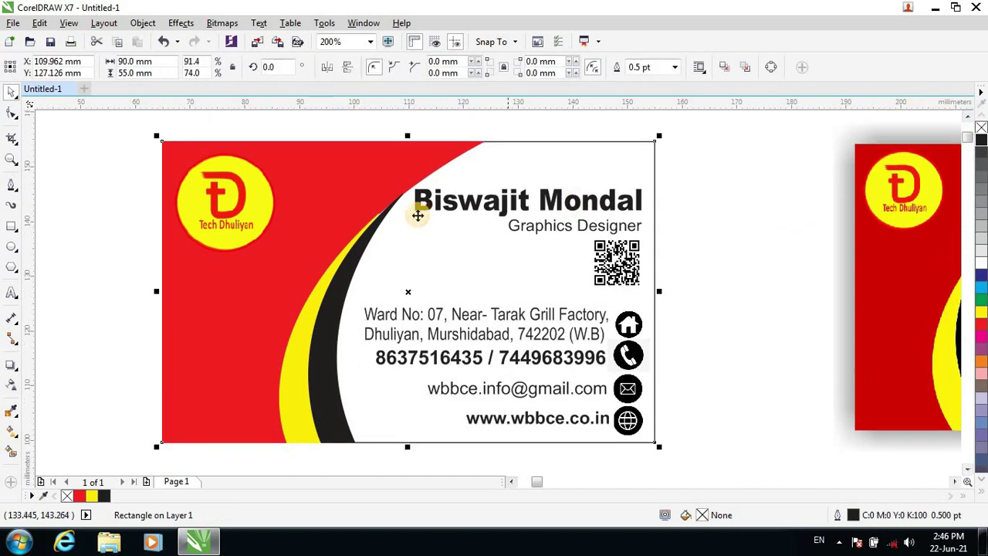
pyautogui.click(460, 202)
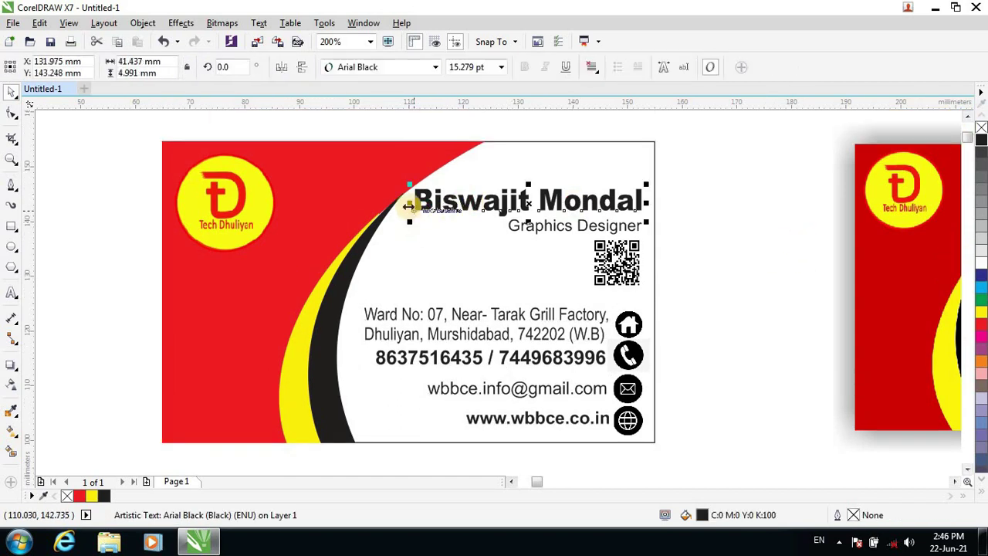
pyautogui.moveTo(409, 203)
pyautogui.mouseDown()
pyautogui.moveTo(428, 206)
pyautogui.moveTo(415, 210)
pyautogui.moveTo(423, 213)
pyautogui.mouseUp()
pyautogui.press('Up')
pyautogui.press('Up')
pyautogui.press('Up')
pyautogui.press('Up')
pyautogui.press('Up')
pyautogui.press('Up')
pyautogui.press('Up')
pyautogui.press('Up')
pyautogui.press('Up')
pyautogui.press('Up')
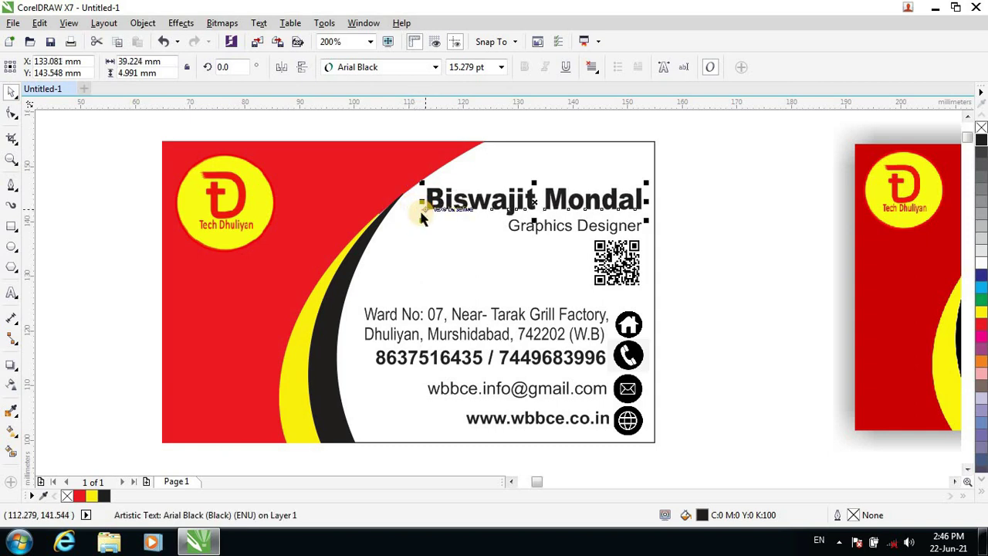
pyautogui.press('Up')
pyautogui.press('Up')
pyautogui.press('Up')
pyautogui.press('Up')
pyautogui.press('Up')
pyautogui.press('Up')
pyautogui.press('Up')
pyautogui.press('Up')
pyautogui.press('Up')
pyautogui.press('Up')
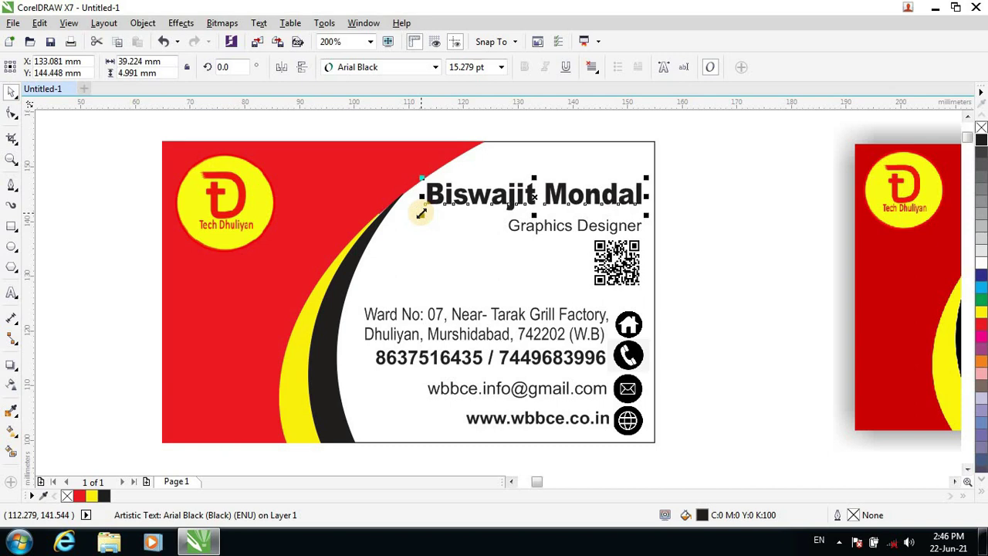
pyautogui.press('Up')
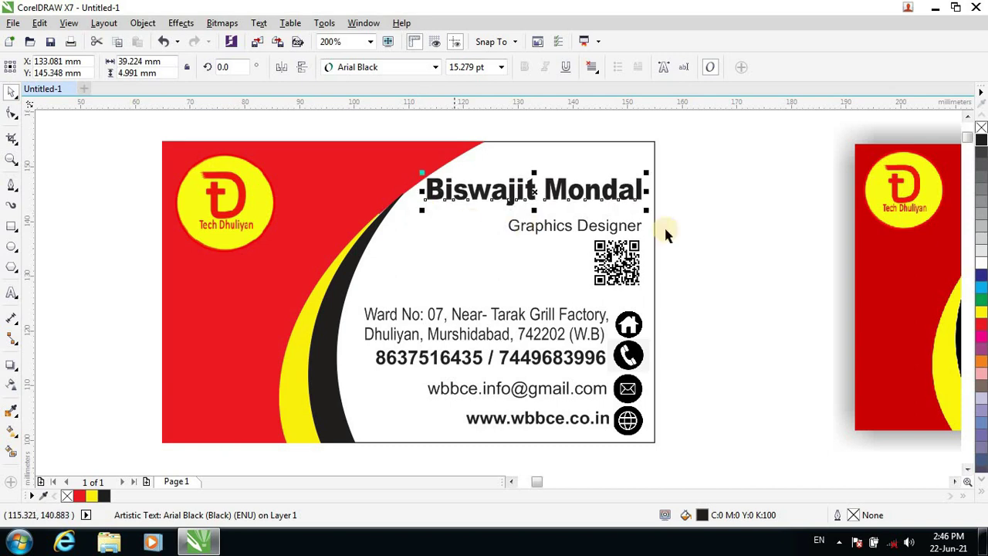
# Shift the Graphics Designer subtitle and QR code together up and slightly right.
pyautogui.moveTo(668, 217); pyautogui.dragTo(461, 306)
pyautogui.press('Up')
pyautogui.press('Up')
pyautogui.press('Up')
pyautogui.press('Up')
pyautogui.press('Up')
pyautogui.press('Up')
pyautogui.press('Up')
pyautogui.press('Up')
pyautogui.press('Up')
pyautogui.press('Up')
pyautogui.press('Up')
pyautogui.press('Up')
pyautogui.press('Up')
pyautogui.press('Up')
pyautogui.press('Up')
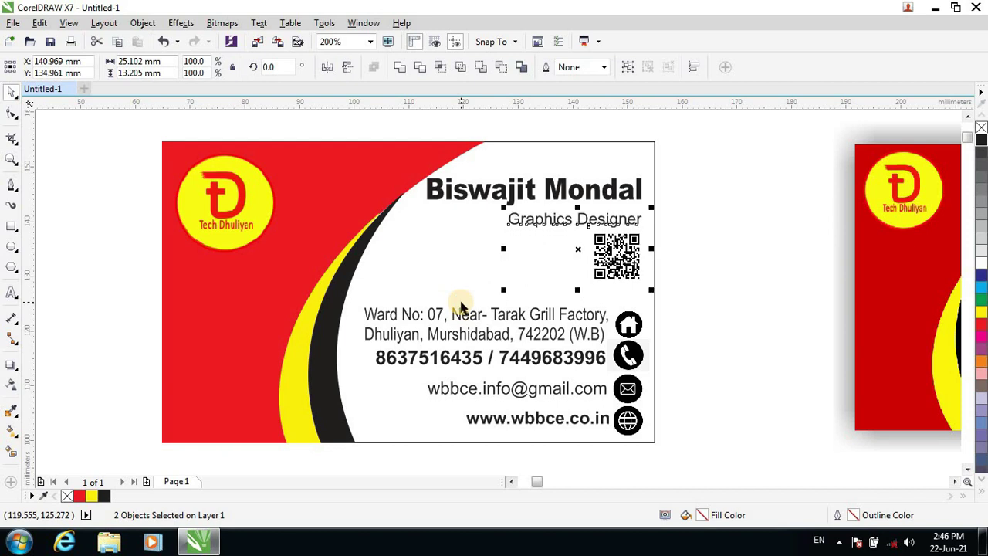
pyautogui.press('Up')
pyautogui.press('Up')
pyautogui.press('Up')
pyautogui.press('Up')
pyautogui.press('Up')
pyautogui.press('Up')
pyautogui.press('Up')
pyautogui.press('Up')
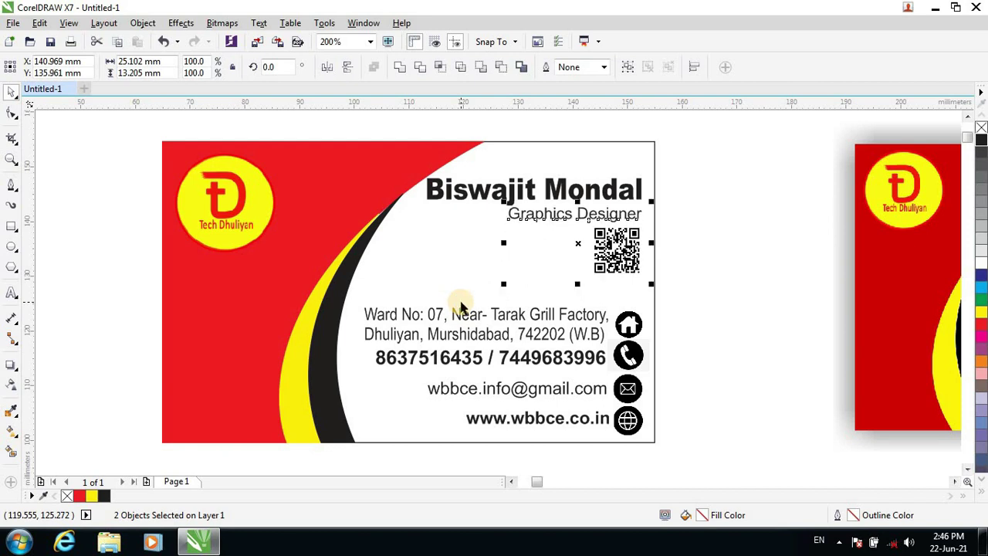
pyautogui.press('Right')
pyautogui.press('Right')
pyautogui.press('Right')
pyautogui.press('Right')
pyautogui.press('Right')
pyautogui.press('Right')
pyautogui.press('Right')
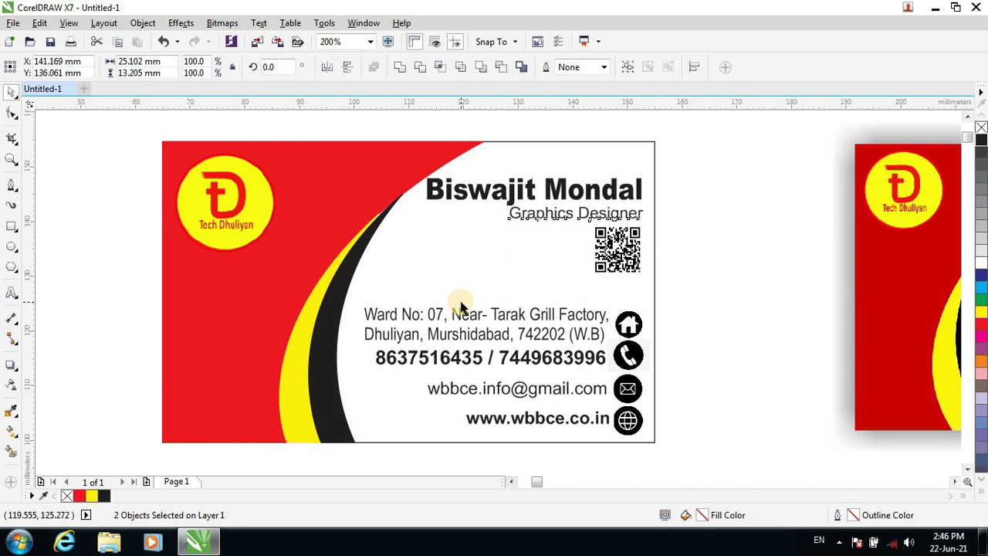
pyautogui.press('Right')
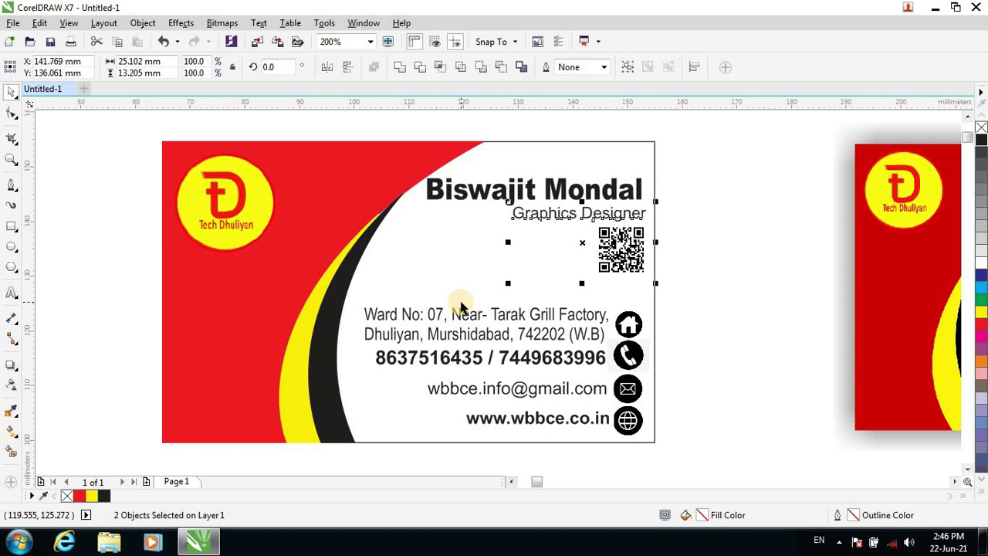
pyautogui.press('Left')
pyautogui.press('Up')
pyautogui.press('Up')
pyautogui.press('Up')
pyautogui.press('Up')
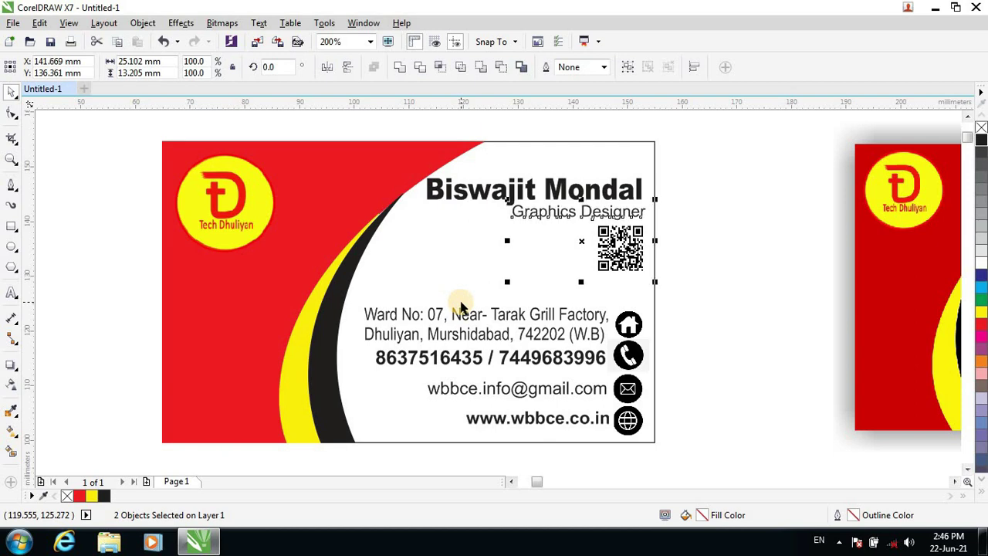
# Raise the name text a touch more and narrow it from its left side.
pyautogui.click(545, 190)
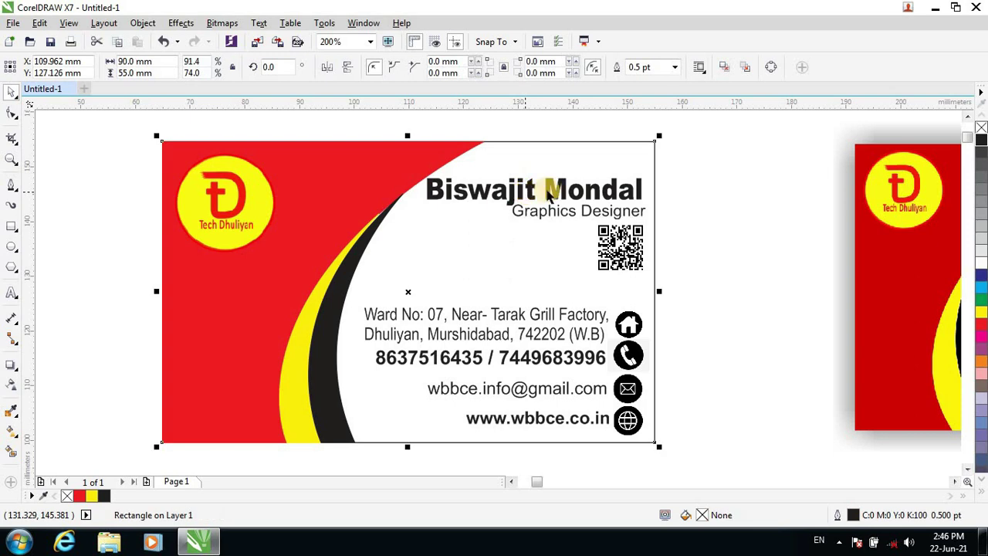
pyautogui.click(550, 190)
pyautogui.press('Up')
pyautogui.press('Up')
pyautogui.press('Up')
pyautogui.press('Up')
pyautogui.press('Up')
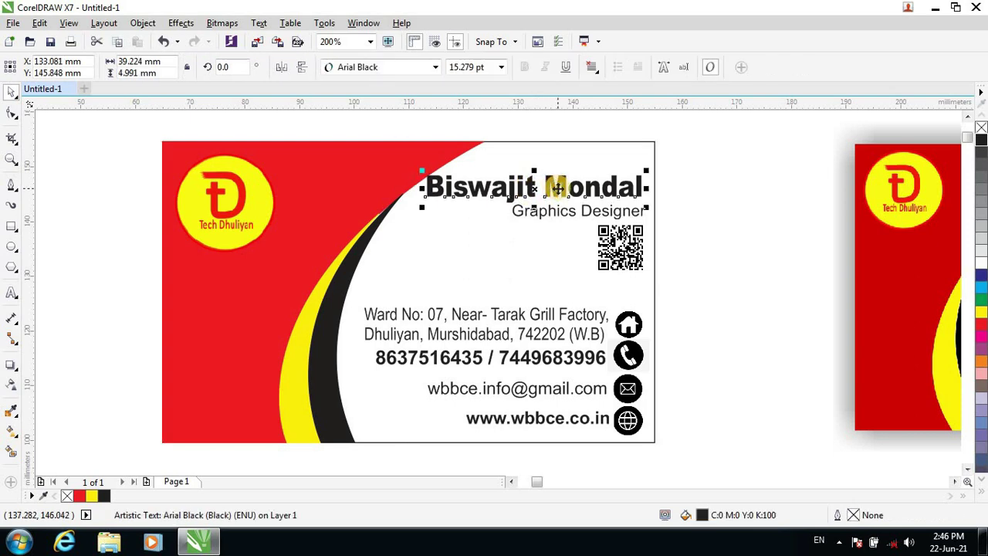
pyautogui.click(687, 210)
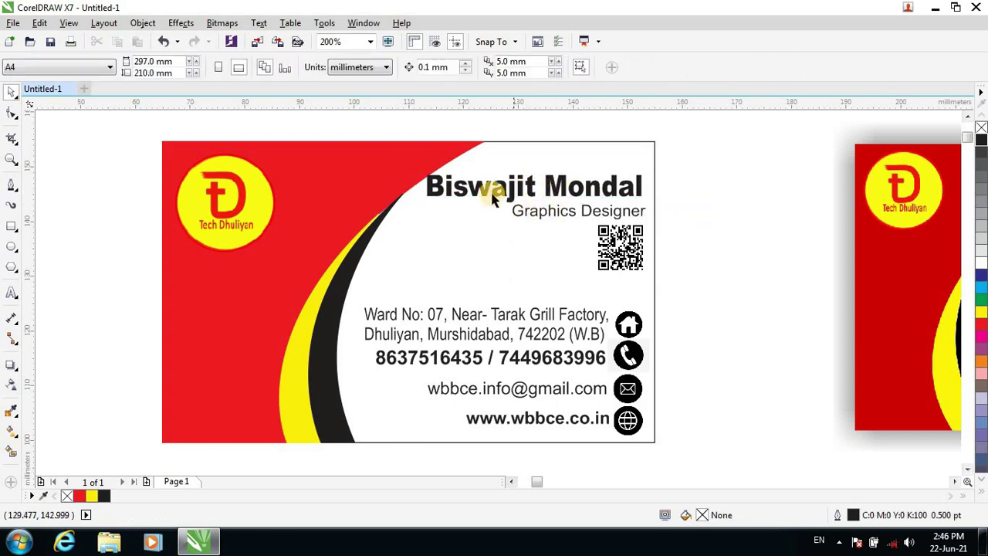
pyautogui.click(436, 202)
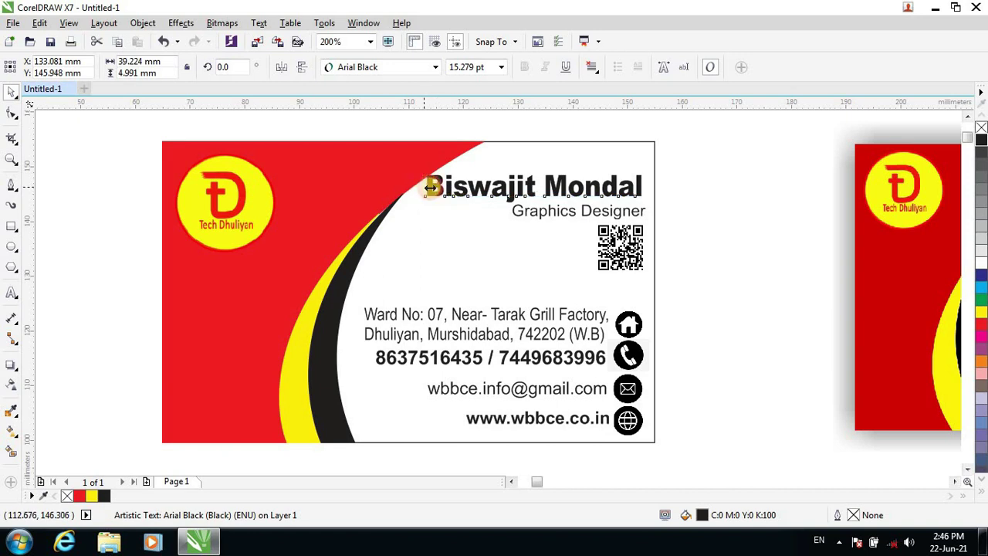
pyautogui.moveTo(430, 188); pyautogui.dragTo(439, 188)
pyautogui.click(692, 239)
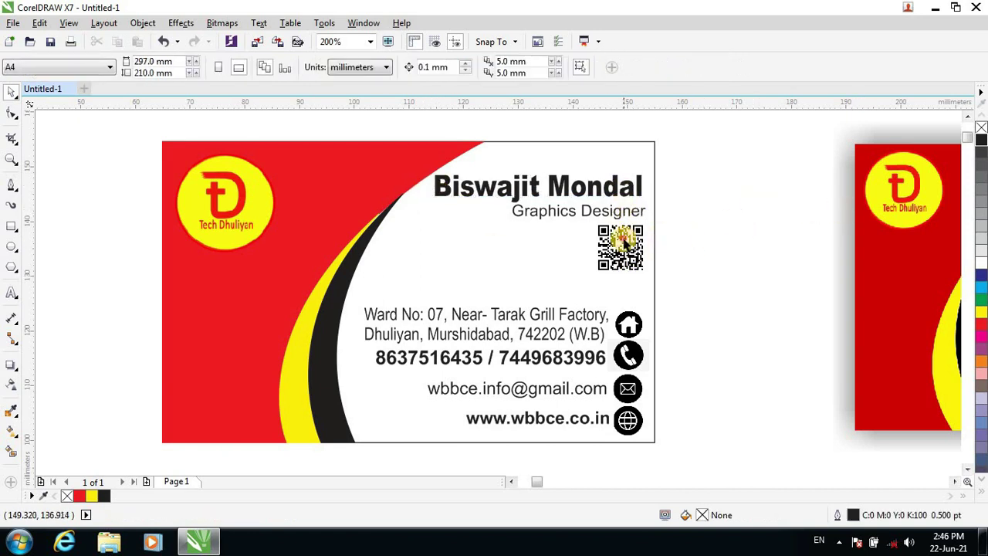
# Nudge the QR code up and narrow the Graphics Designer subtitle from its left side.
pyautogui.click(625, 244)
pyautogui.moveTo(625, 245); pyautogui.dragTo(625, 242)
pyautogui.click(699, 251)
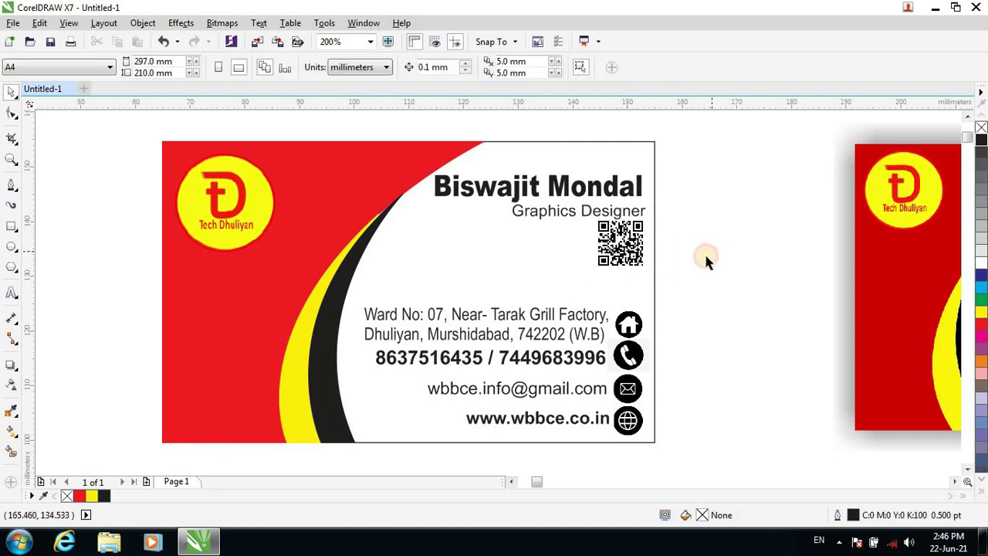
pyautogui.click(624, 214)
pyautogui.click(725, 294)
pyautogui.click(566, 218)
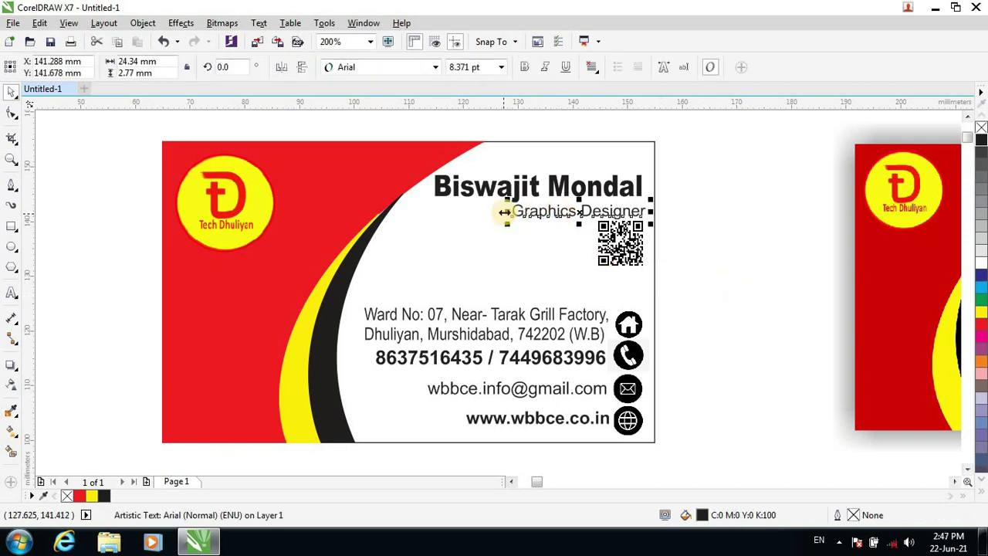
pyautogui.moveTo(509, 211); pyautogui.dragTo(515, 211)
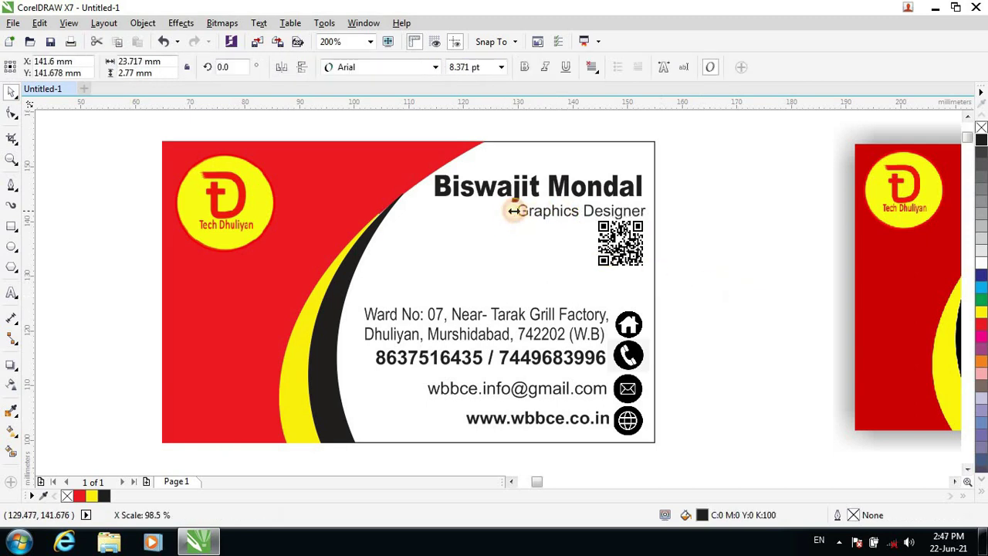
pyautogui.click(690, 216)
pyautogui.click(438, 314)
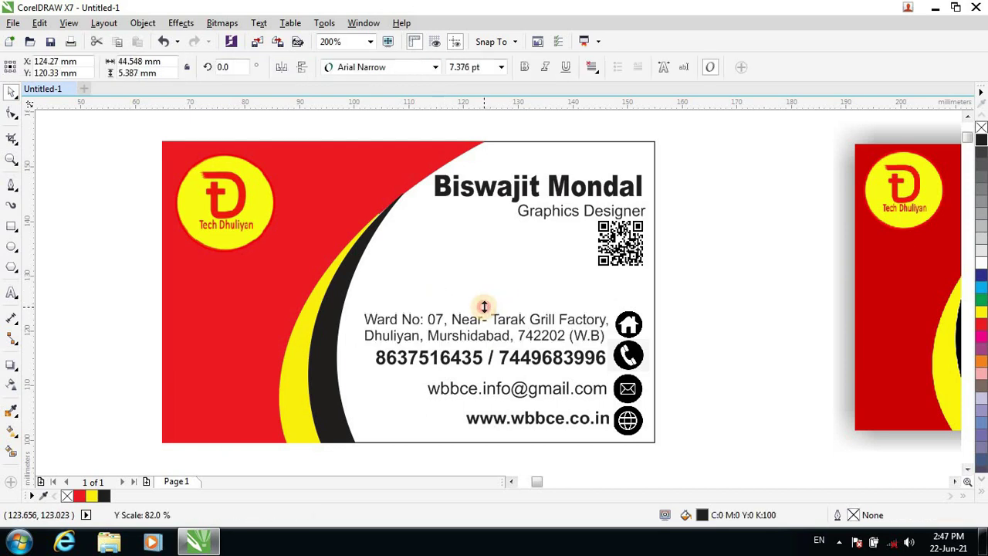
# Shrink the phone, home, email and globe icons by their corner handles.
pyautogui.moveTo(484, 306); pyautogui.dragTo(522, 309)
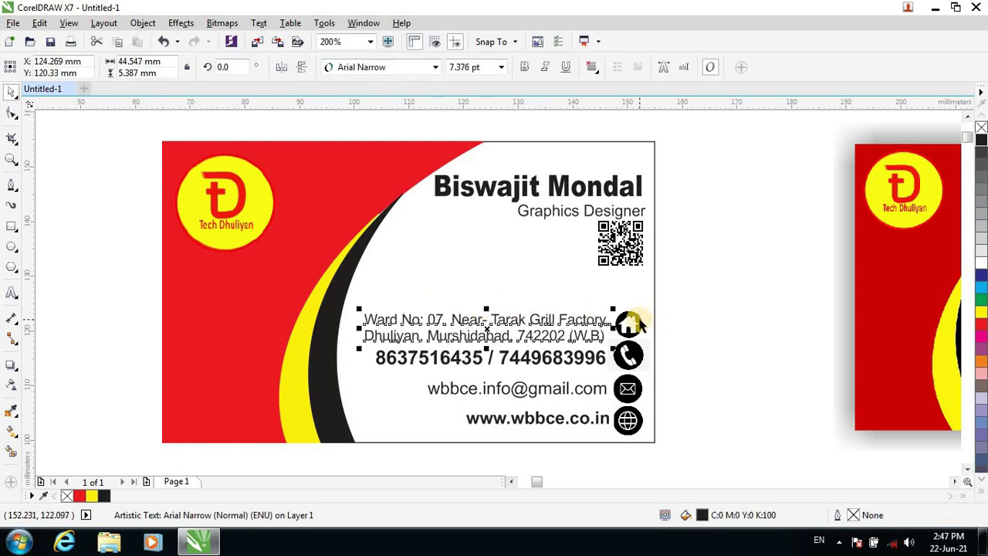
pyautogui.click(638, 322)
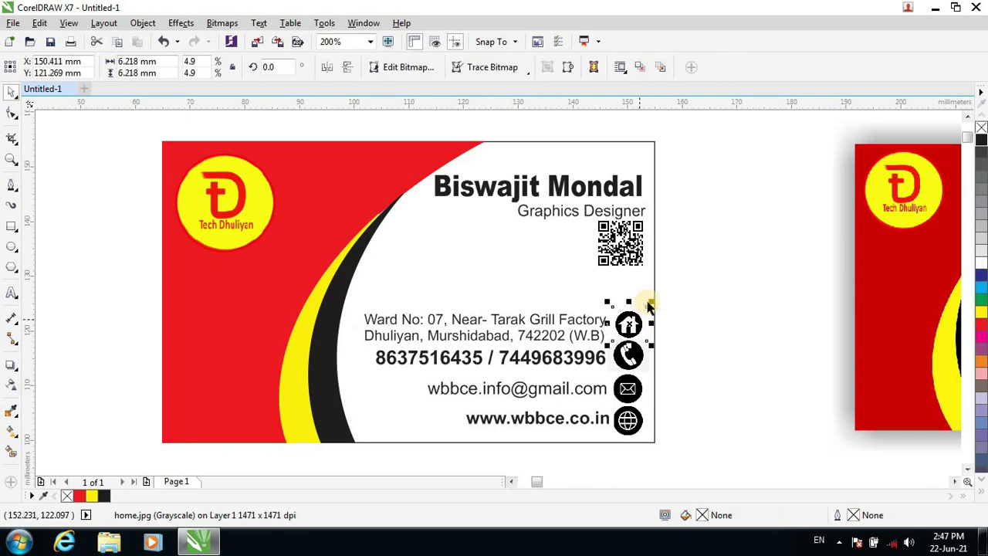
pyautogui.click(653, 343)
pyautogui.moveTo(656, 331); pyautogui.dragTo(647, 341)
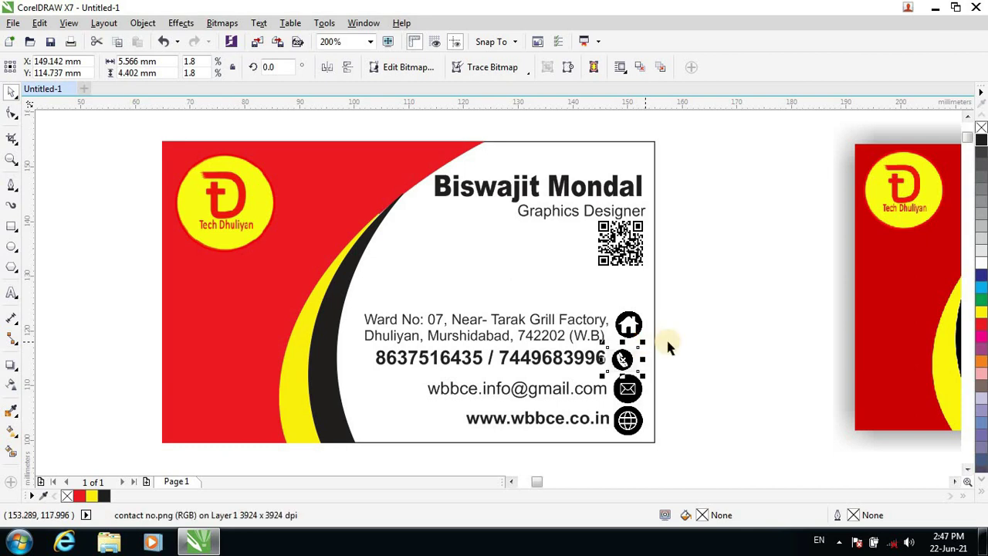
pyautogui.click(668, 344)
pyautogui.click(628, 356)
pyautogui.click(634, 330)
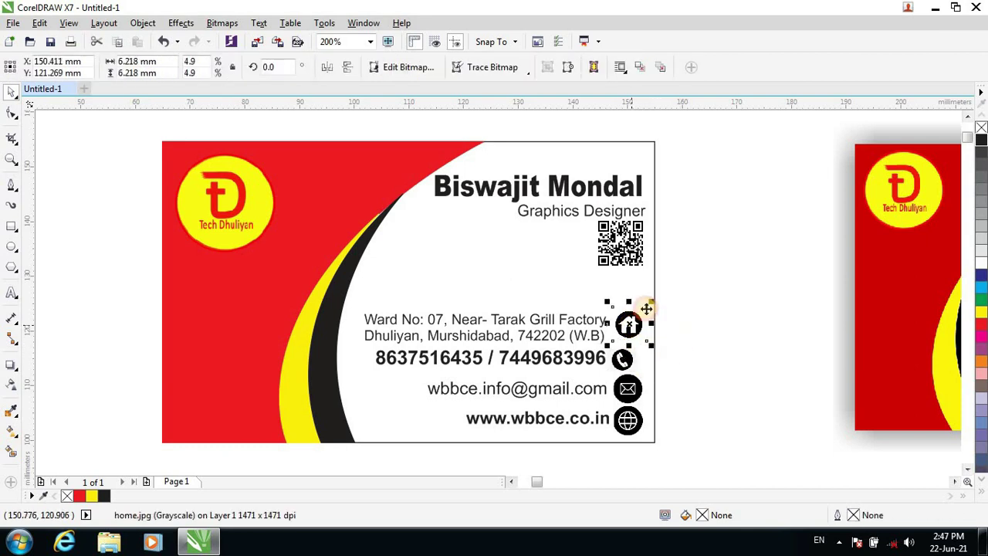
pyautogui.moveTo(645, 310); pyautogui.dragTo(642, 310)
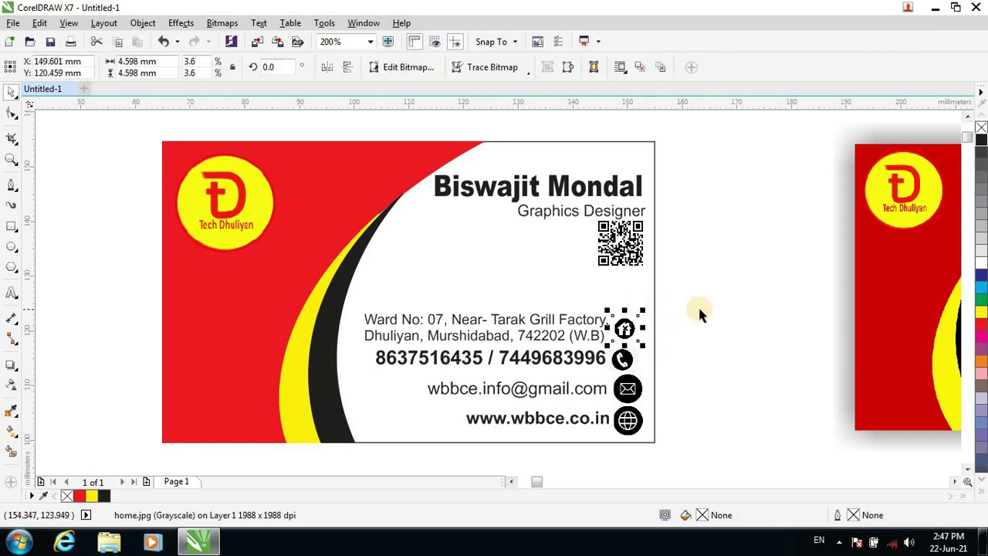
pyautogui.click(687, 399)
pyautogui.click(630, 390)
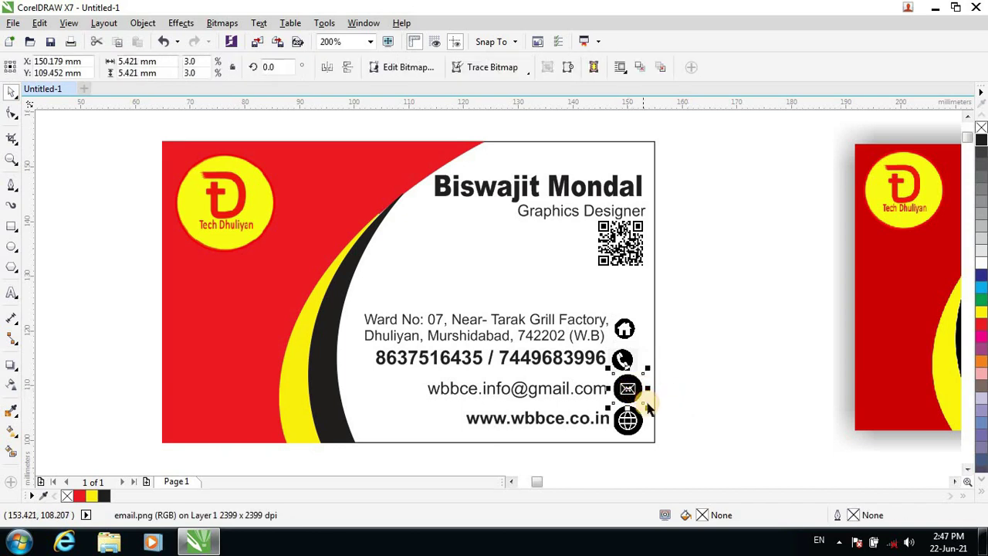
pyautogui.moveTo(646, 404); pyautogui.dragTo(635, 394)
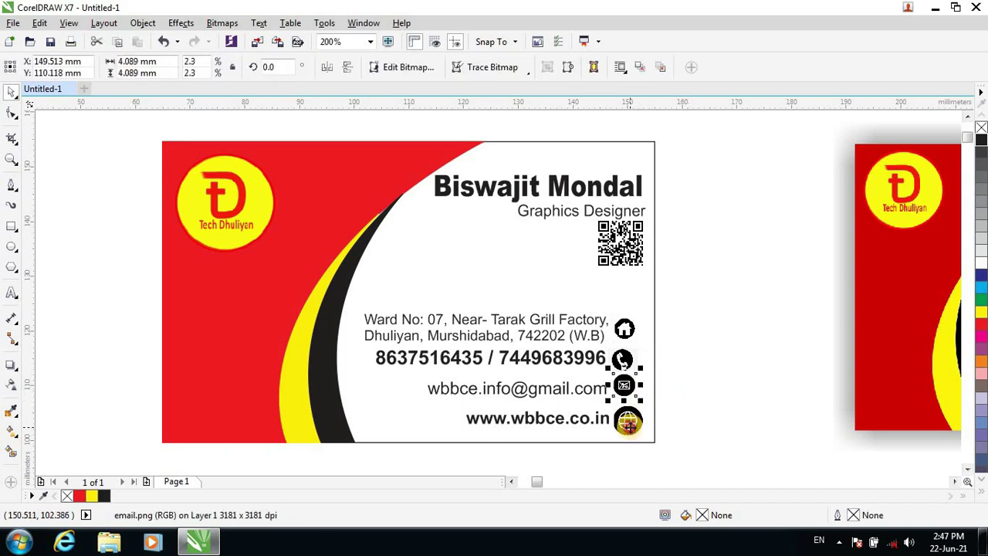
pyautogui.click(629, 423)
pyautogui.moveTo(650, 440); pyautogui.dragTo(637, 429)
# Shift the four icons right and nudge the email line, website line and globe icon up to align.
pyautogui.moveTo(587, 448); pyautogui.dragTo(592, 447)
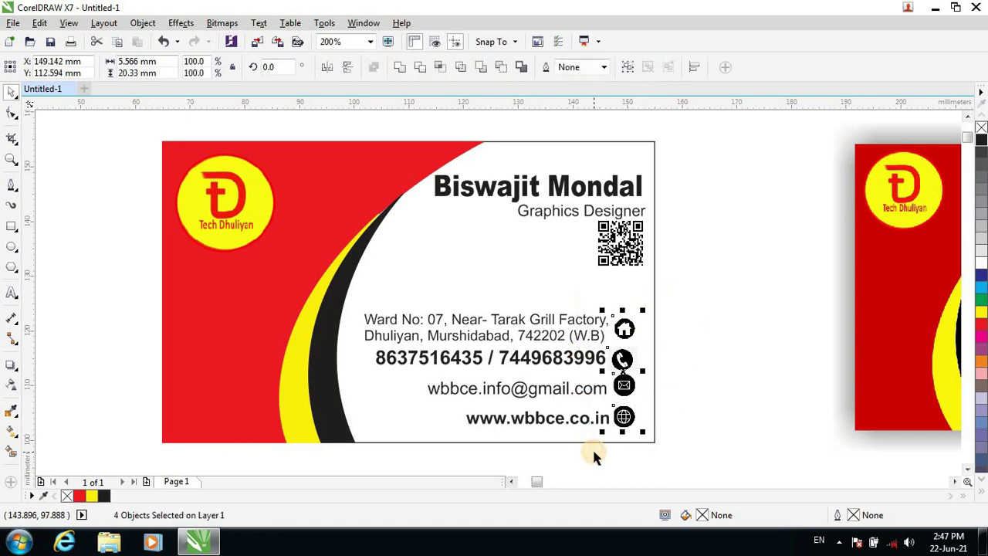
pyautogui.press('Right')
pyautogui.press('Right')
pyautogui.press('Right')
pyautogui.press('Right')
pyautogui.press('Right')
pyautogui.press('Right')
pyautogui.press('Right')
pyautogui.press('Right')
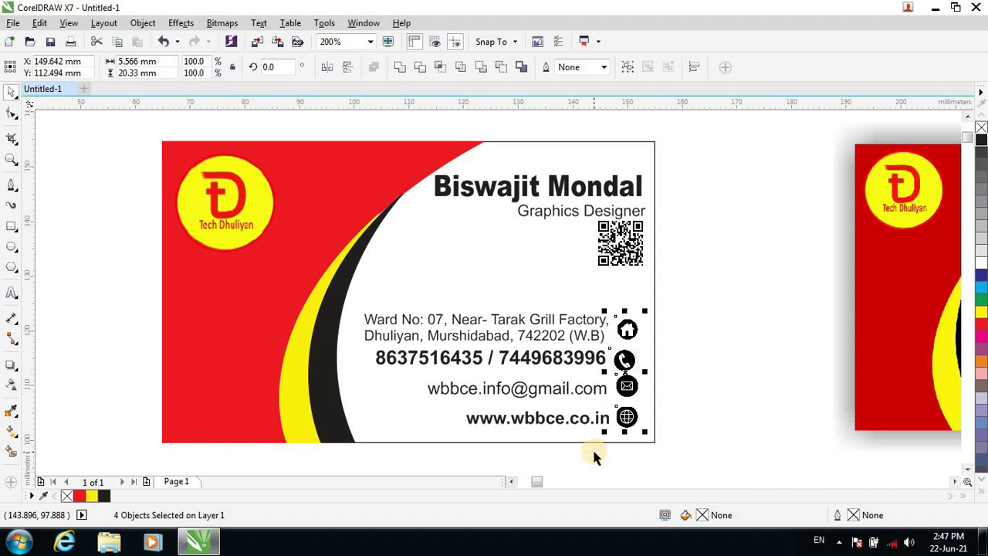
pyautogui.click(721, 388)
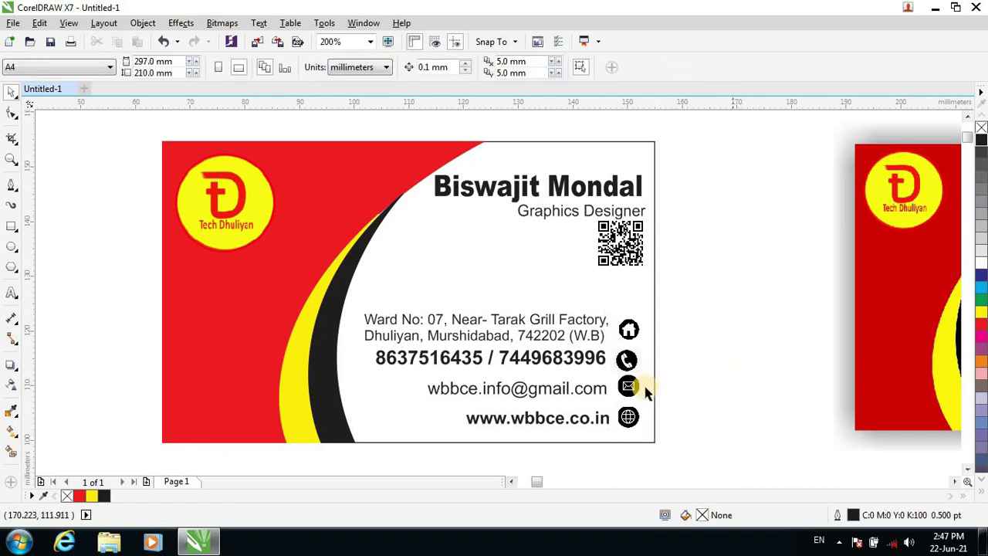
pyautogui.click(581, 391)
pyautogui.press('Up')
pyautogui.press('Up')
pyautogui.press('Up')
pyautogui.press('Up')
pyautogui.press('Up')
pyautogui.press('Up')
pyautogui.press('Up')
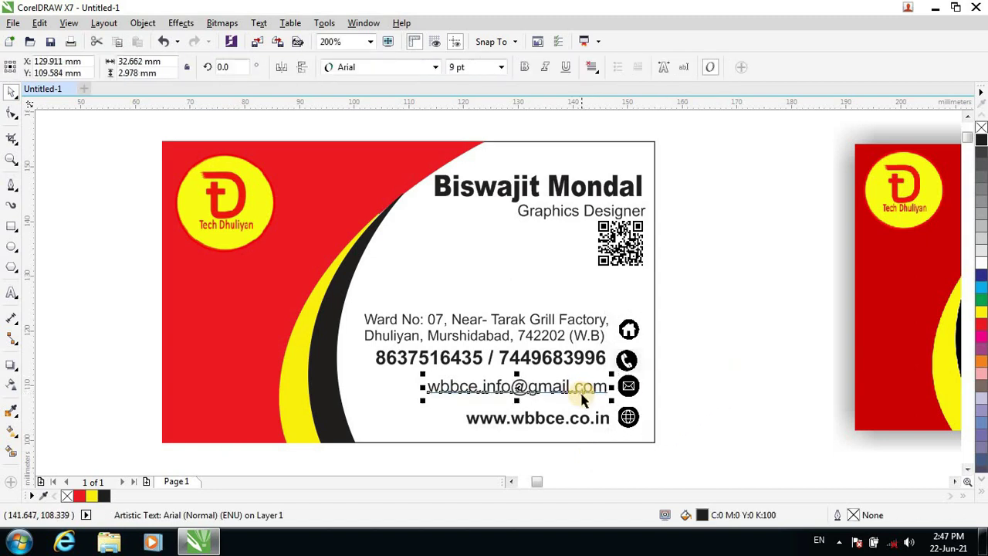
pyautogui.moveTo(655, 403); pyautogui.dragTo(407, 438)
pyautogui.press('Up')
pyautogui.press('Up')
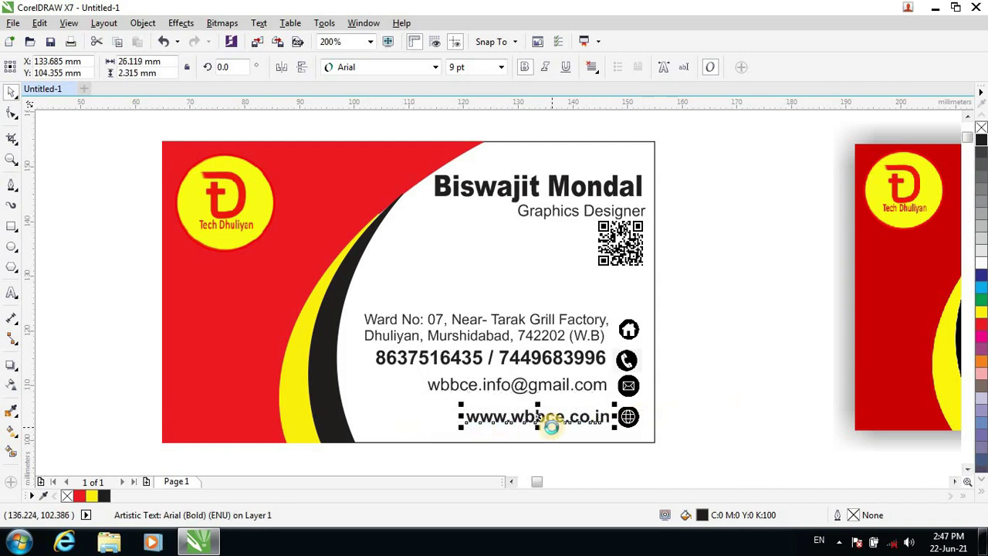
pyautogui.press('Up')
pyautogui.press('Up')
pyautogui.press('Up')
pyautogui.press('Up')
pyautogui.press('Up')
pyautogui.press('Up')
pyautogui.press('Up')
pyautogui.press('Up')
pyautogui.click(631, 417)
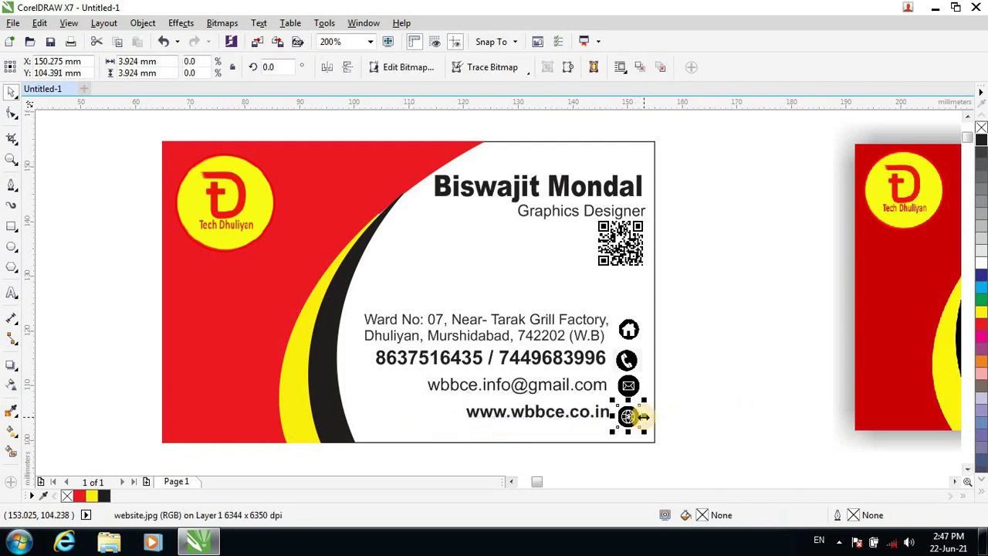
pyautogui.press('Up')
pyautogui.press('Up')
pyautogui.press('Up')
pyautogui.press('Up')
pyautogui.press('Up')
pyautogui.press('Up')
pyautogui.press('Up')
pyautogui.press('Up')
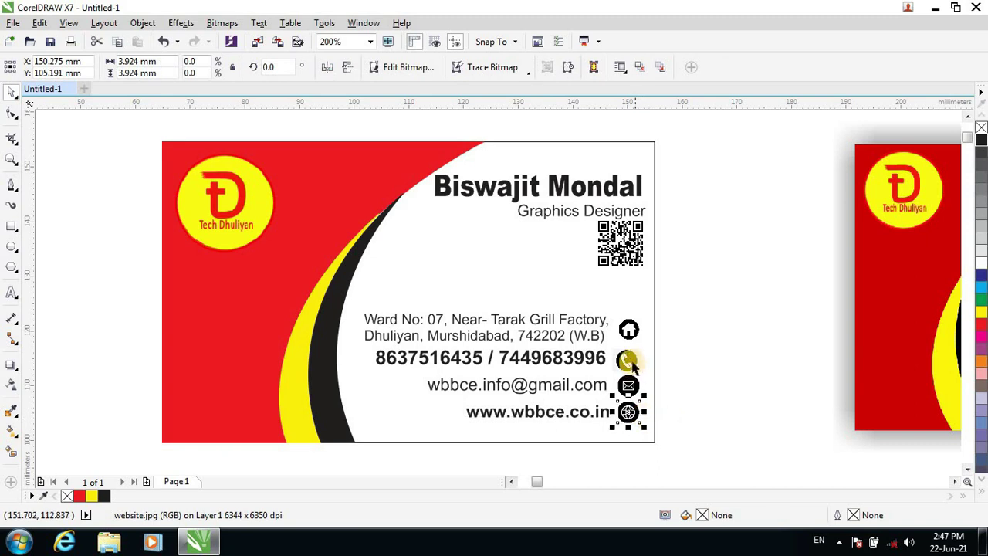
pyautogui.click(630, 363)
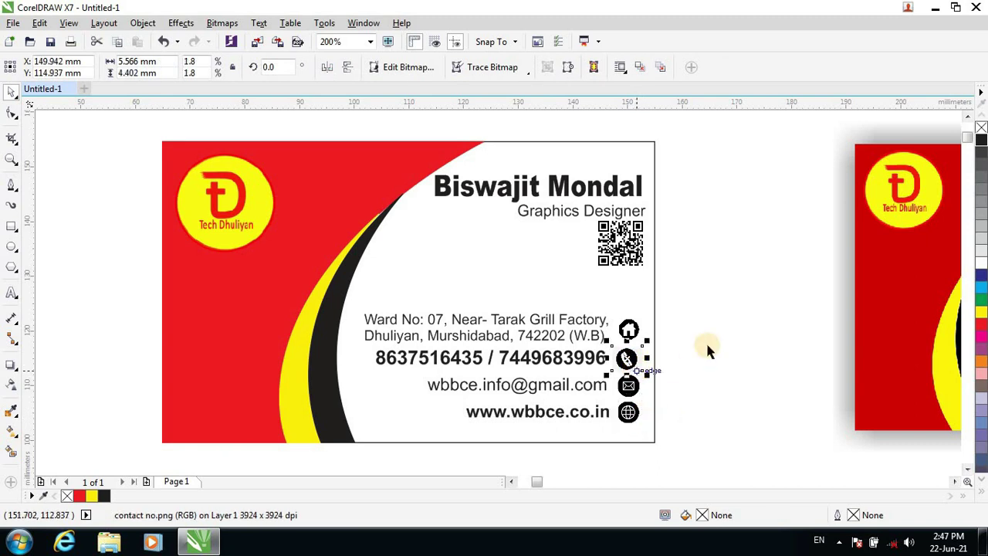
# Move the whole contact block down near the card's bottom edge.
pyautogui.moveTo(701, 307); pyautogui.dragTo(303, 439)
pyautogui.press('Down')
pyautogui.press('Down')
pyautogui.press('Down')
pyautogui.press('Down')
pyautogui.press('Down')
pyautogui.press('Down')
pyautogui.press('Down')
pyautogui.press('Down')
pyautogui.press('Down')
pyautogui.press('Down')
pyautogui.press('Down')
pyautogui.press('Down')
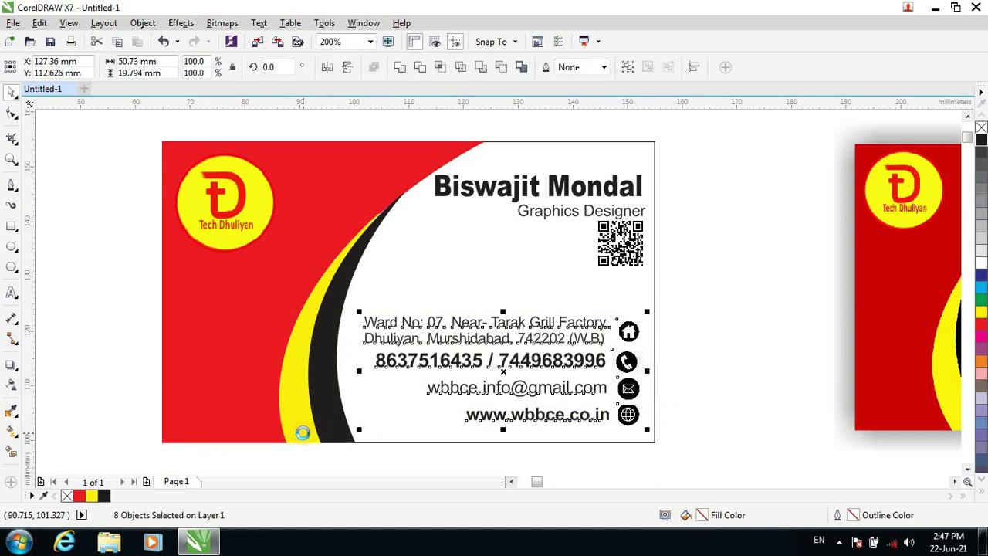
pyautogui.press('Down')
pyautogui.press('Down')
pyautogui.press('Down')
pyautogui.press('Down')
pyautogui.press('Down')
pyautogui.press('Down')
pyautogui.press('Down')
pyautogui.press('Down')
pyautogui.press('Down')
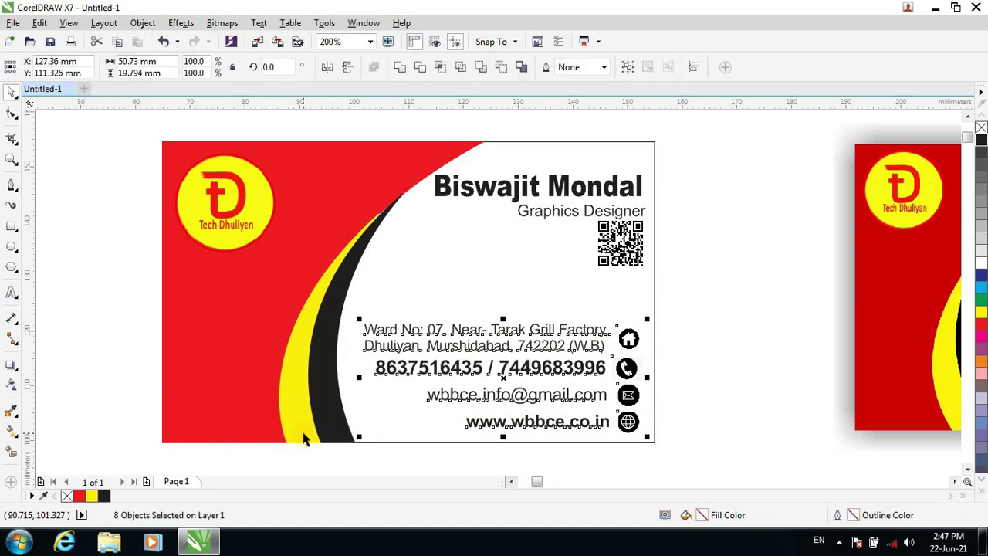
pyautogui.click(730, 277)
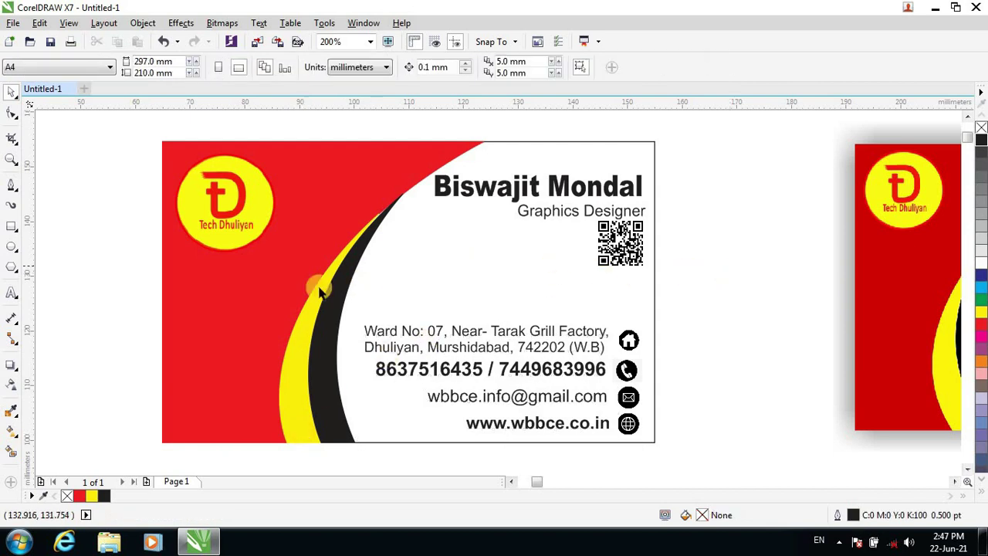
# Add the text 'TECH DHULIYAN' in Rosewood Std Regular at 9 pt.
pyautogui.click(11, 293)
pyautogui.click(371, 264)
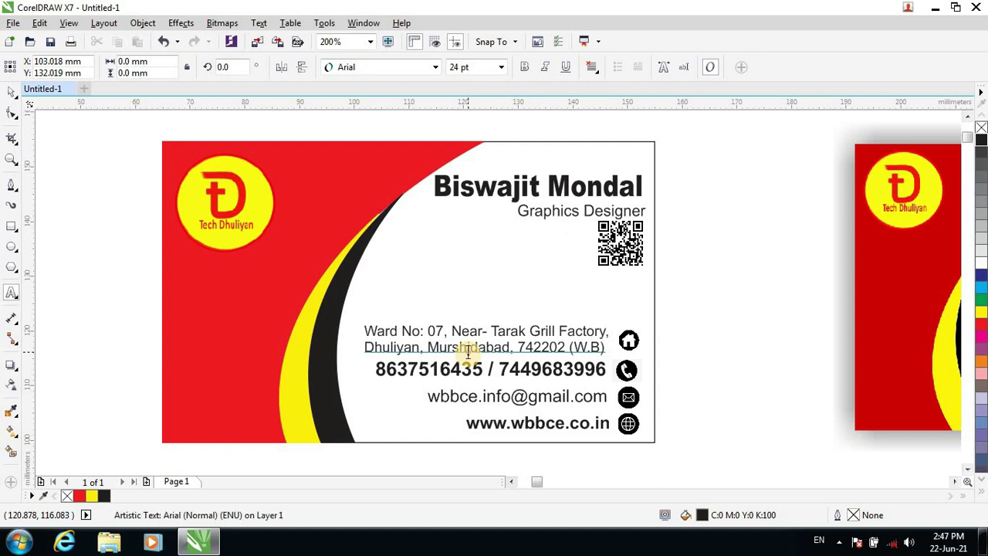
pyautogui.write('TECH ')
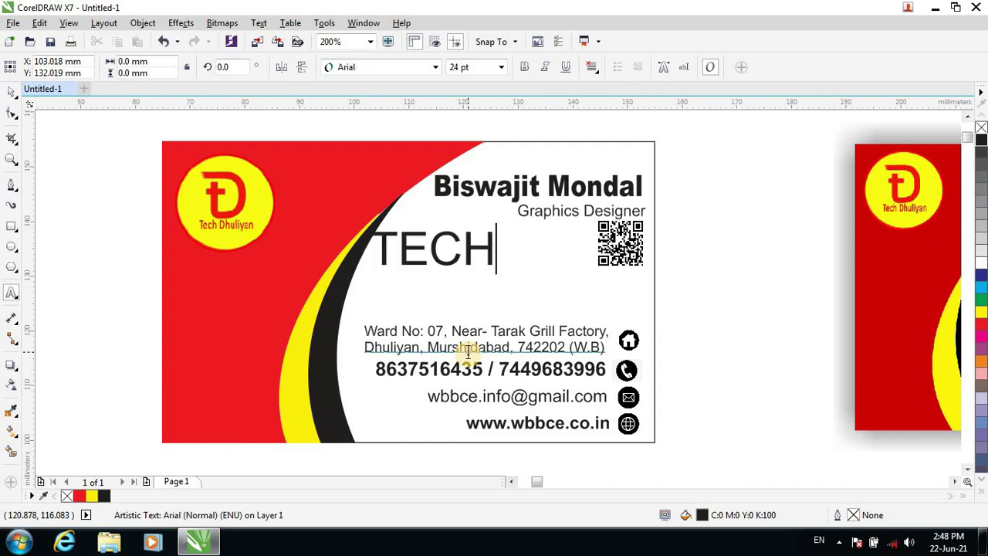
pyautogui.write('DHULIYAN')
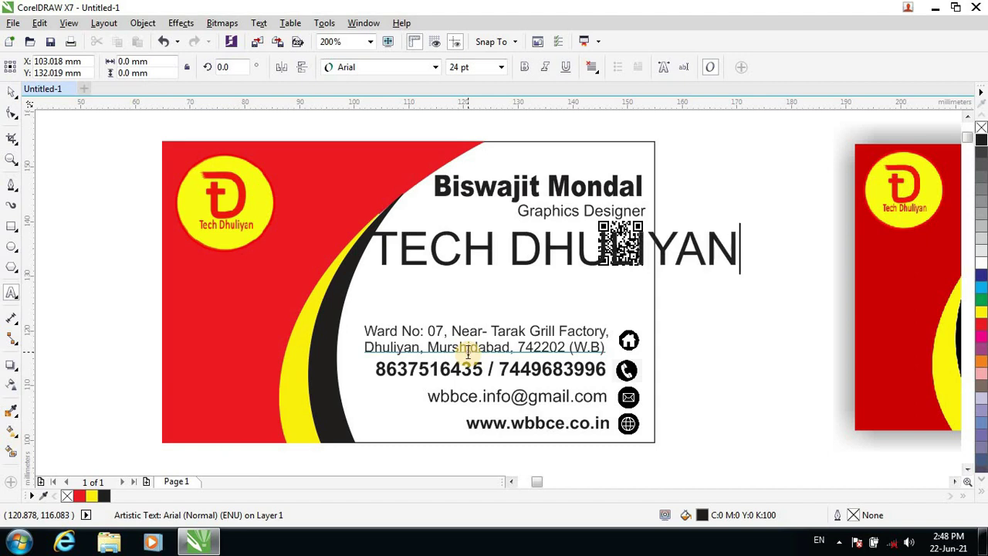
pyautogui.hotkey('ctrl', 'shift', 'Left')
pyautogui.hotkey('ctrl', 'shift', 'Left')
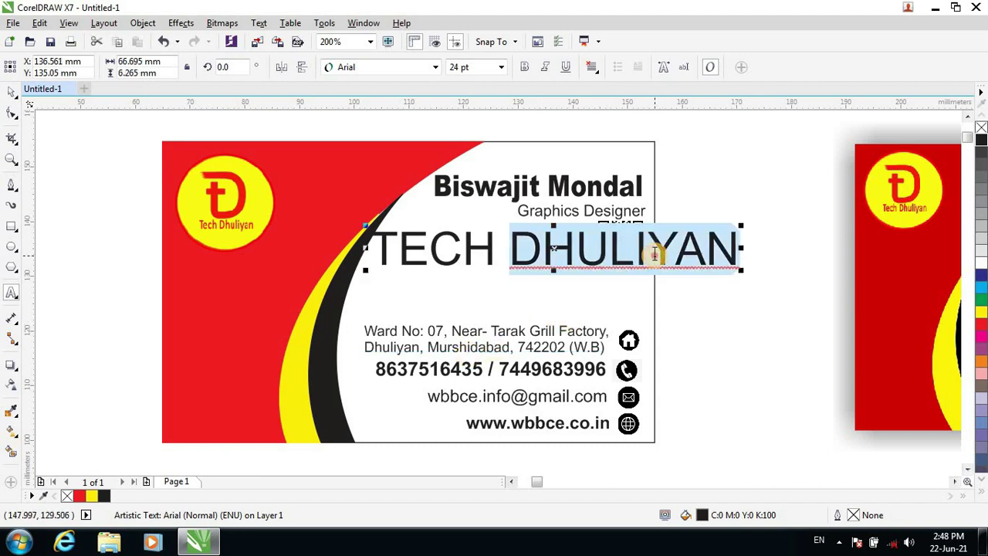
pyautogui.click(500, 68)
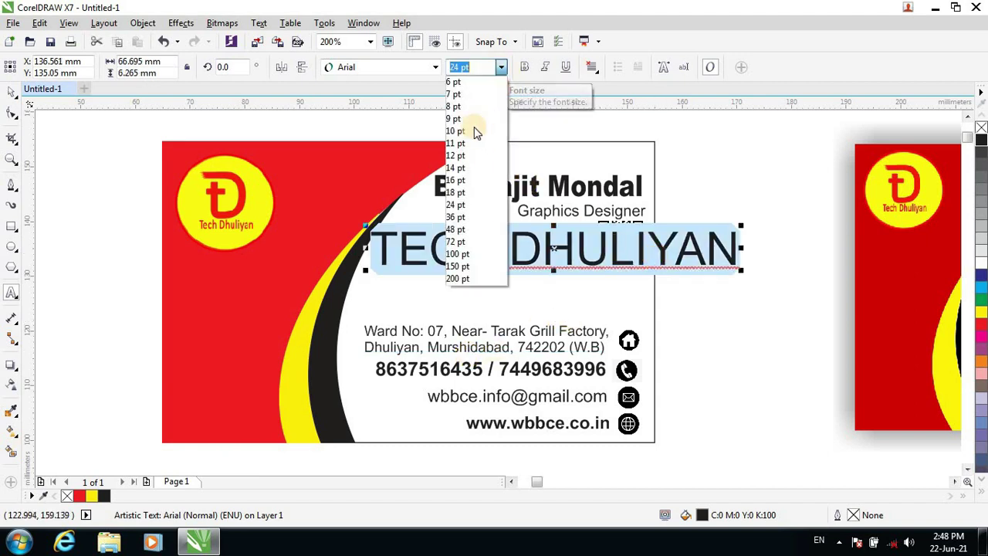
pyautogui.click(457, 179)
pyautogui.click(435, 69)
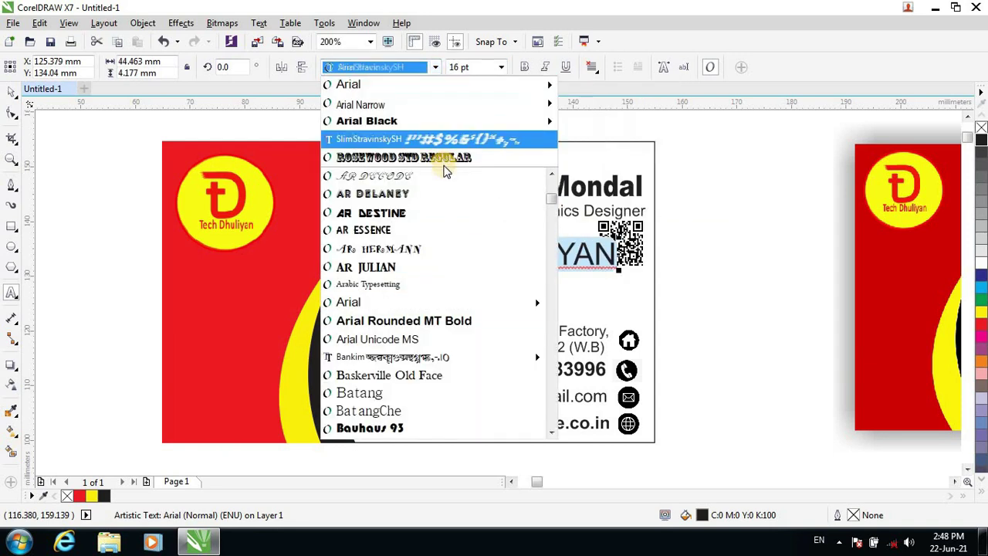
pyautogui.click(446, 157)
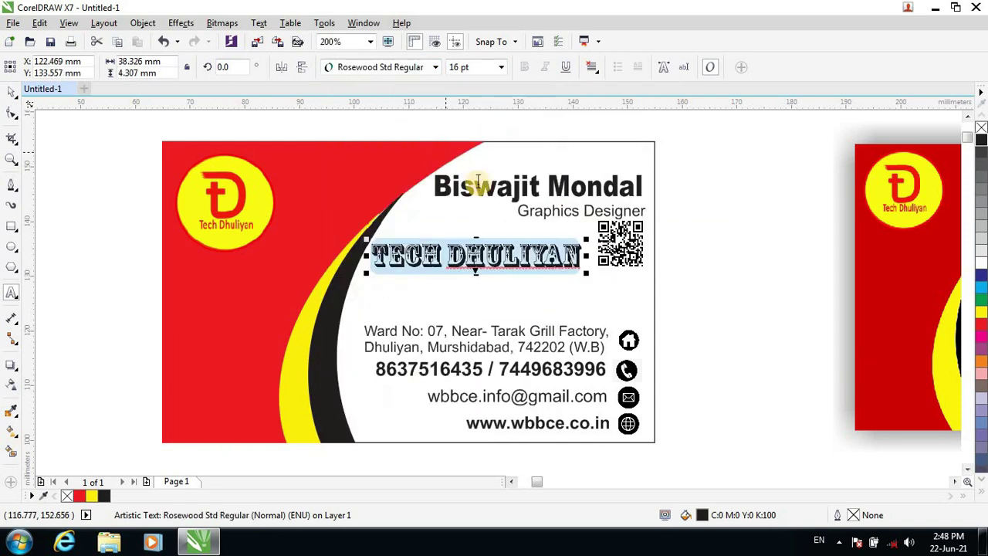
pyautogui.click(499, 67)
pyautogui.write('9')
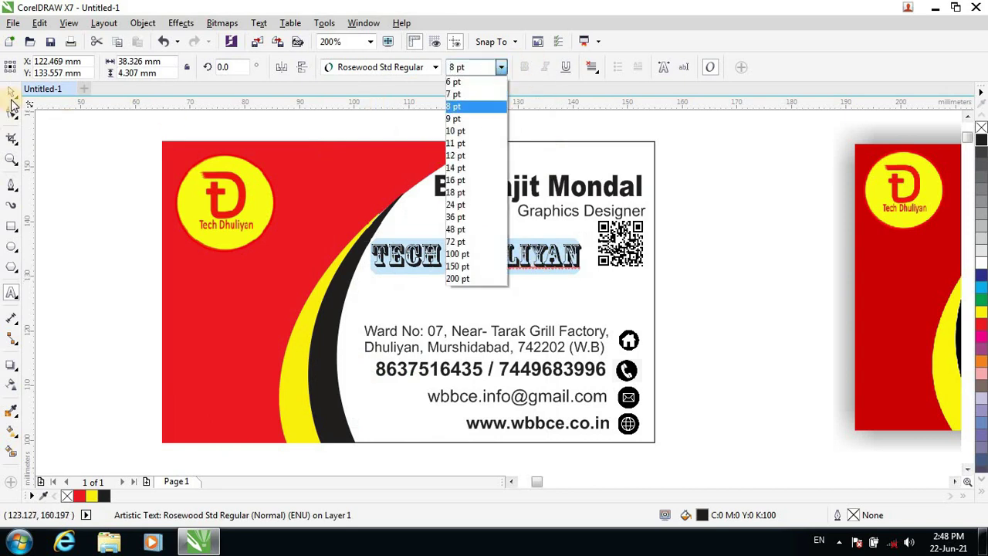
pyautogui.press('Escape')
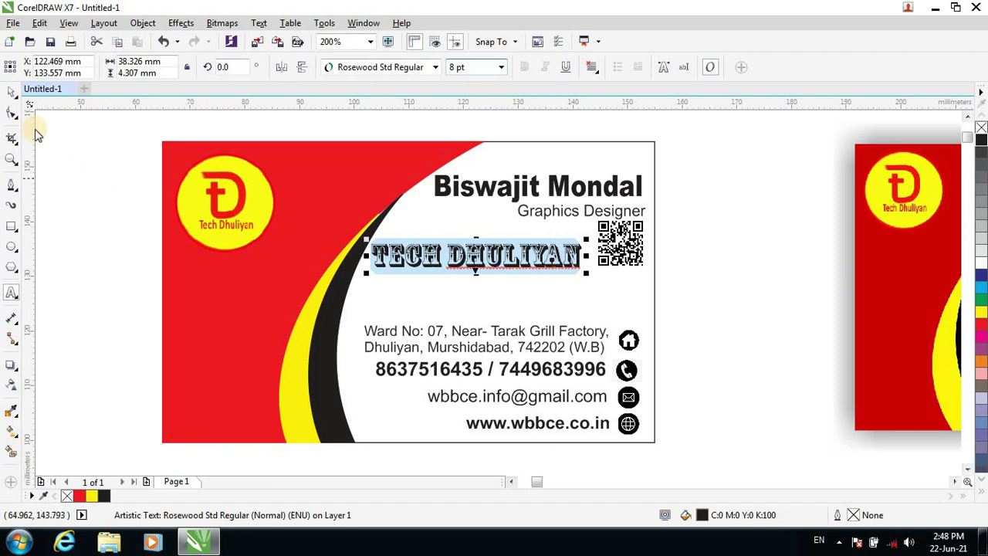
# Move the title below the QR code and enlarge it to about 49.9 mm wide.
pyautogui.click(11, 92)
pyautogui.moveTo(525, 264); pyautogui.dragTo(518, 282)
pyautogui.hotkey('ctrl', 'z')
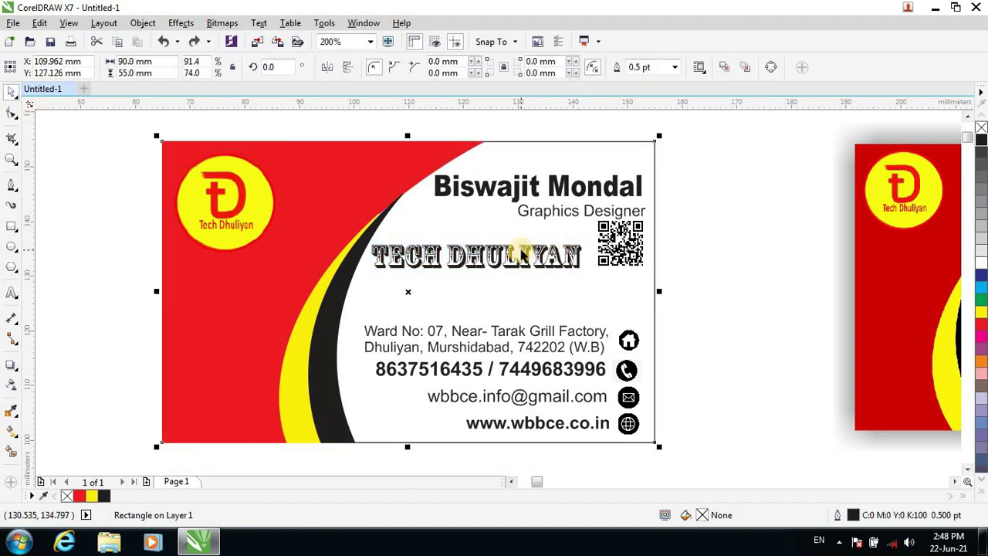
pyautogui.click(509, 254)
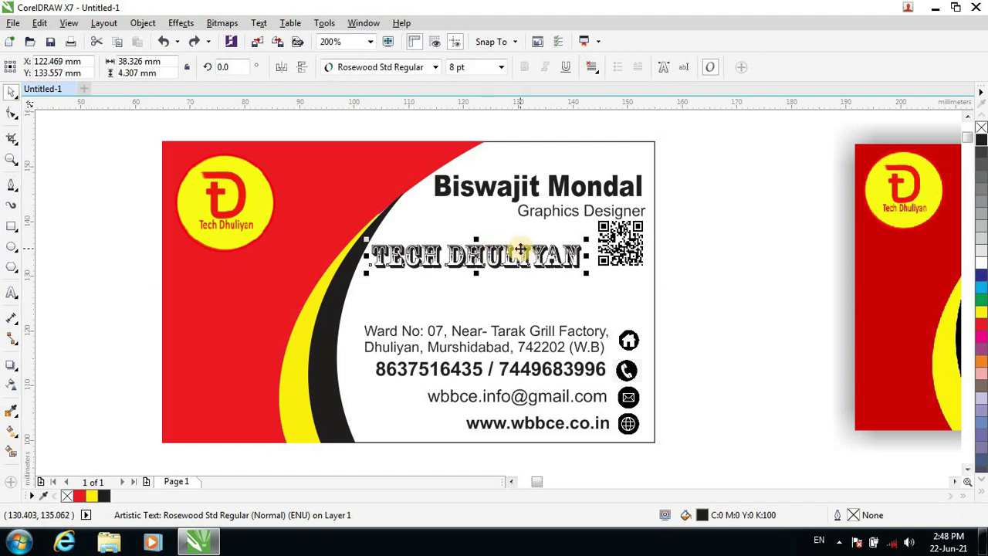
pyautogui.moveTo(525, 252); pyautogui.dragTo(521, 279)
pyautogui.moveTo(584, 301); pyautogui.dragTo(648, 330)
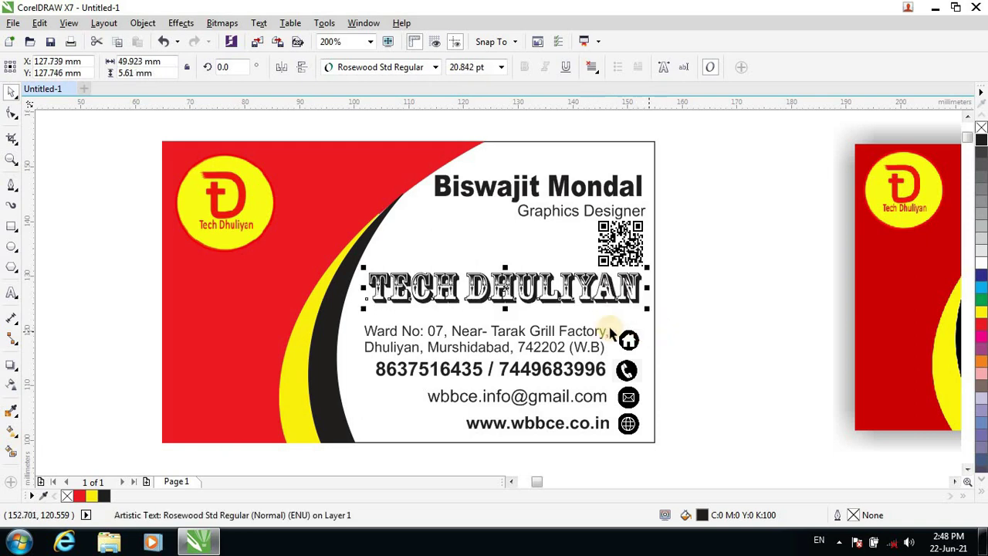
pyautogui.click(700, 307)
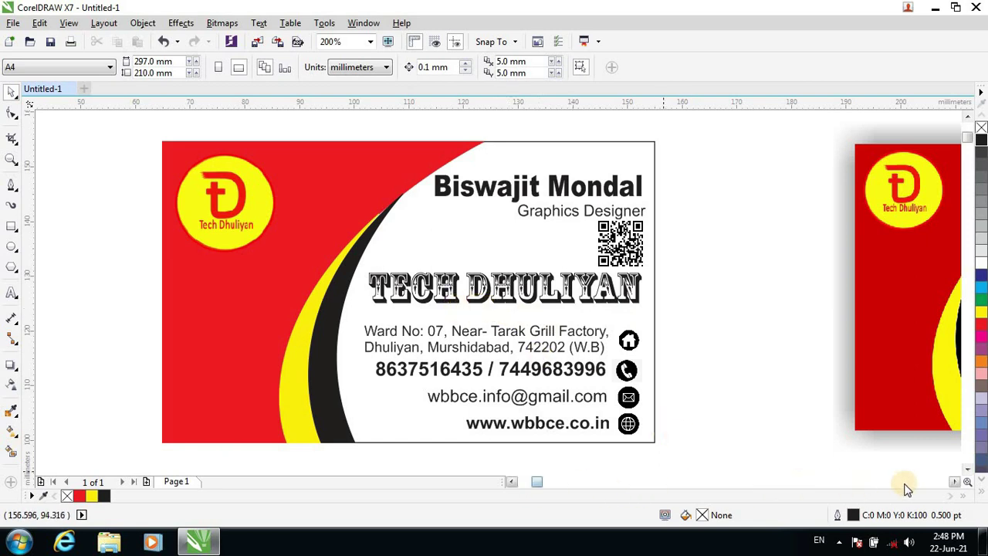
# Type the 7 pt tagline 'A Computer Training Centre' above the address.
pyautogui.click(954, 481)
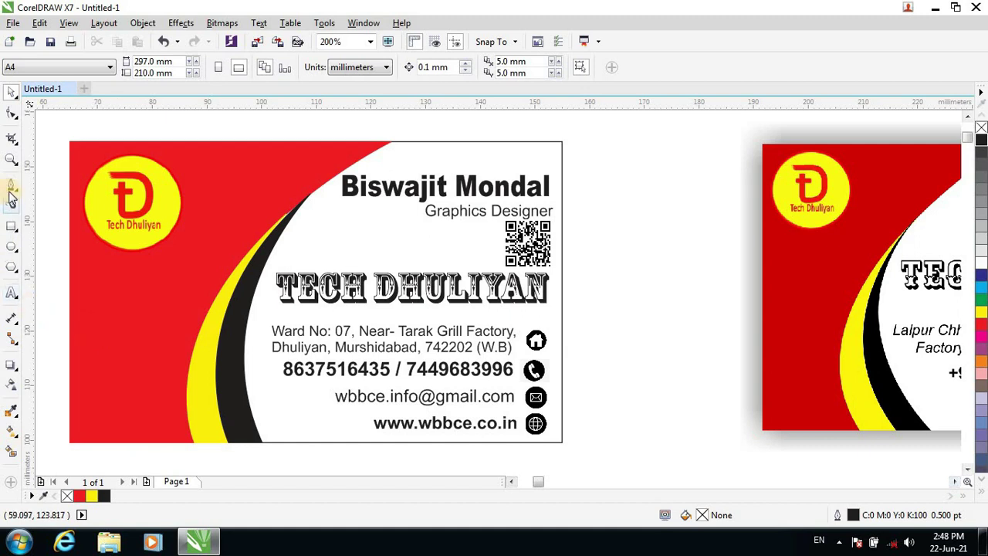
pyautogui.click(11, 292)
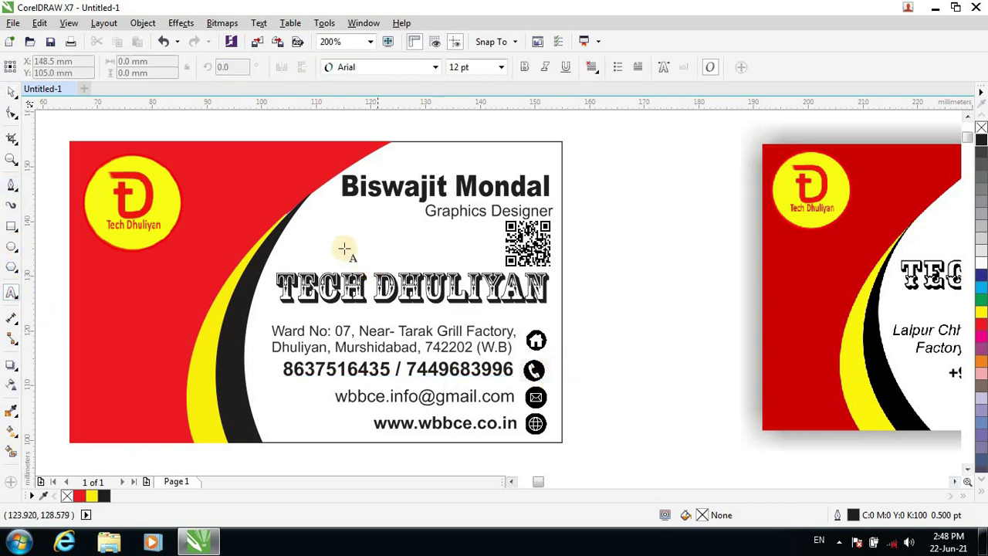
pyautogui.click(260, 309)
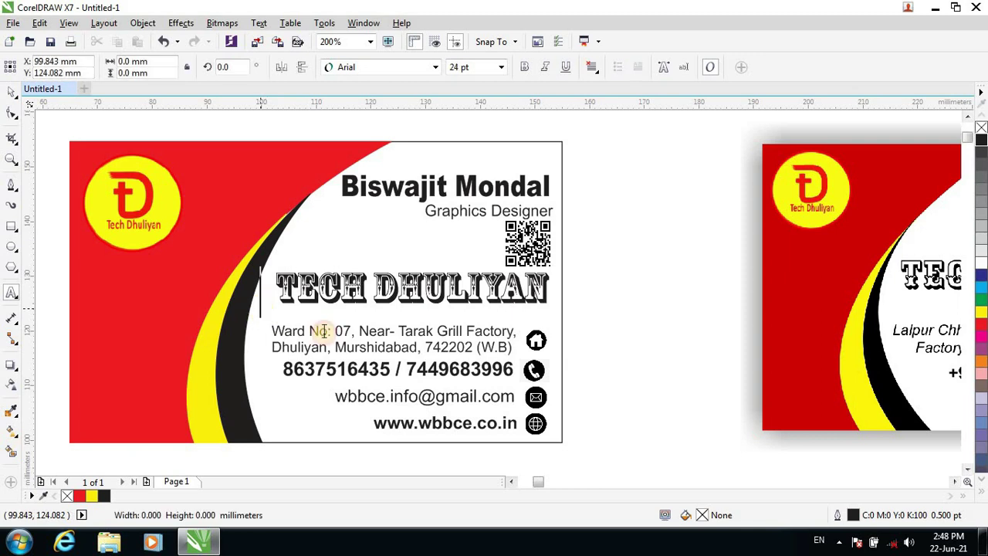
pyautogui.click(502, 67)
pyautogui.click(459, 93)
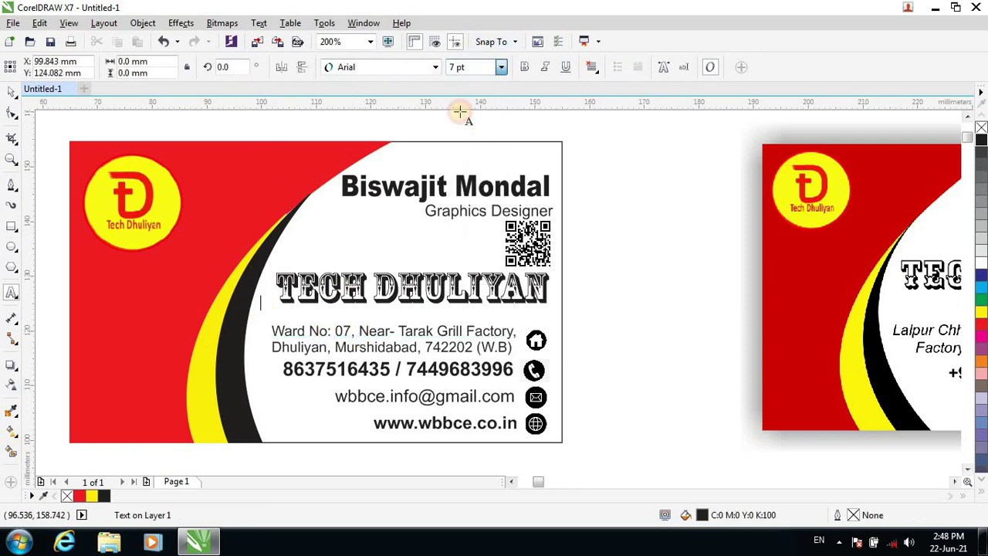
pyautogui.write('aining Centre')
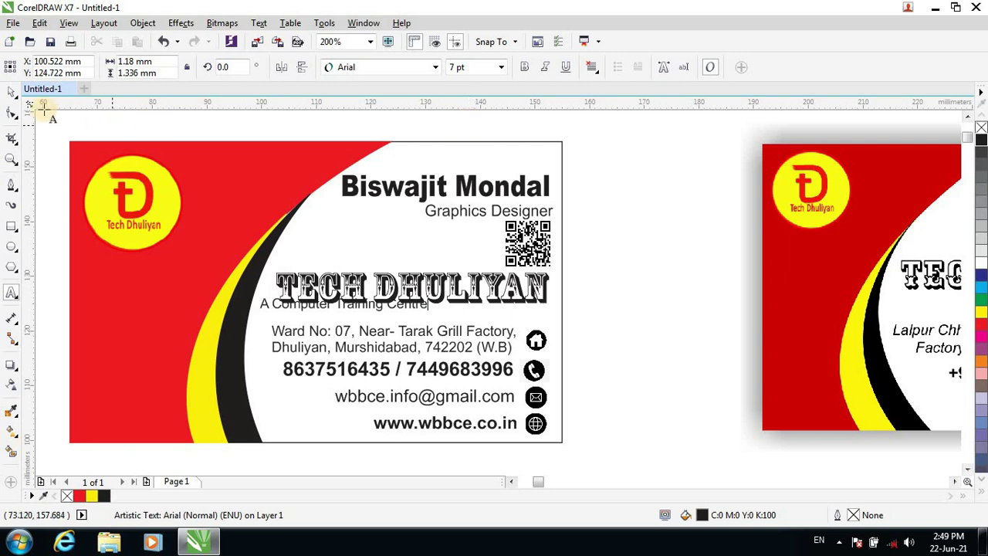
# Move the tagline right so it sits under the TECH DHULIYAN title.
pyautogui.click(14, 91)
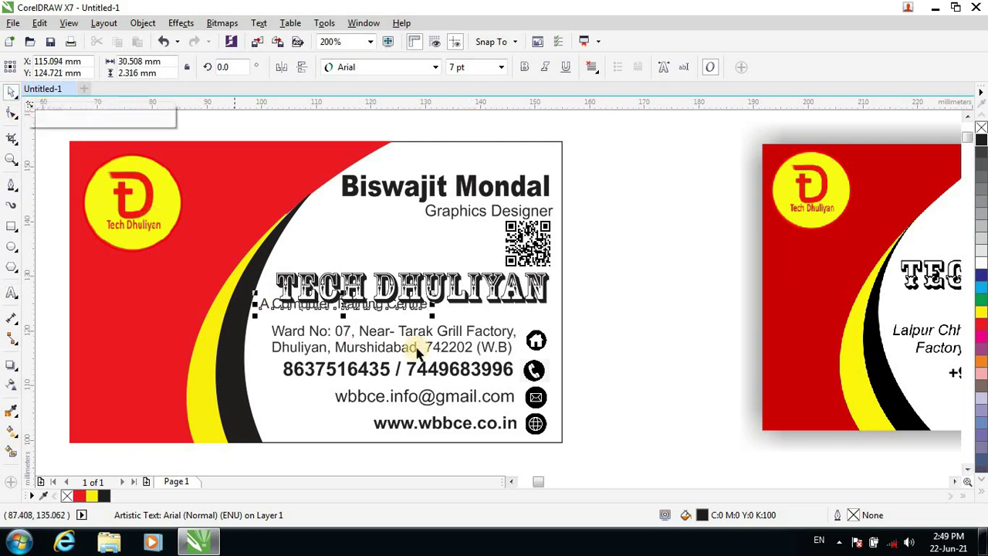
pyautogui.press('Down')
pyautogui.press('Down')
pyautogui.press('Down')
pyautogui.press('Down')
pyautogui.press('Down')
pyautogui.press('Down')
pyautogui.press('Down')
pyautogui.press('Down')
pyautogui.press('Down')
pyautogui.press('Down')
pyautogui.press('Down')
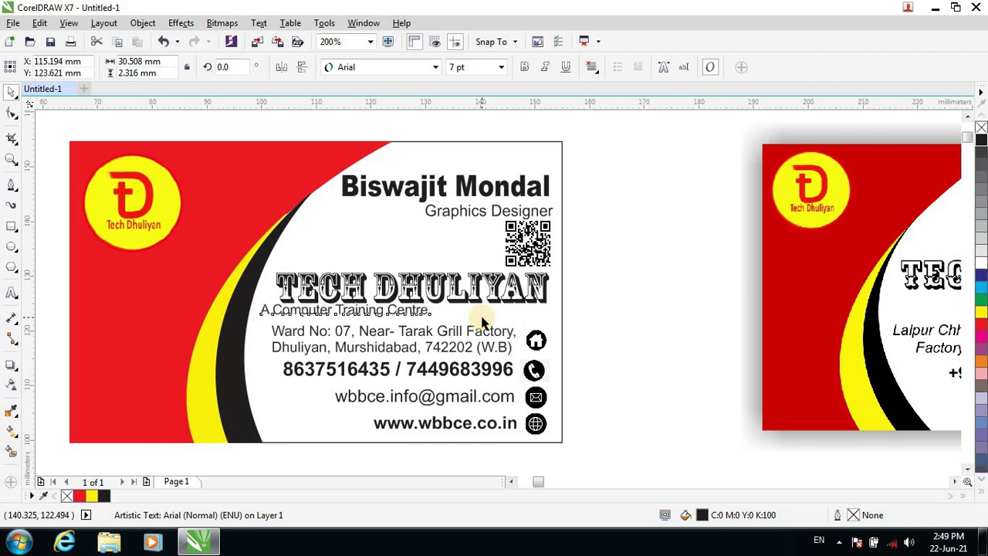
pyautogui.press('Right')
pyautogui.press('Right')
pyautogui.press('Right')
pyautogui.press('Right')
pyautogui.press('Right')
pyautogui.press('Right')
pyautogui.press('Right')
pyautogui.press('Right')
pyautogui.press('Right')
pyautogui.press('Right')
pyautogui.press('Right')
pyautogui.press('Right')
pyautogui.press('Right')
pyautogui.press('Right')
pyautogui.press('Right')
pyautogui.press('Right')
pyautogui.press('Right')
pyautogui.press('Right')
pyautogui.press('Right')
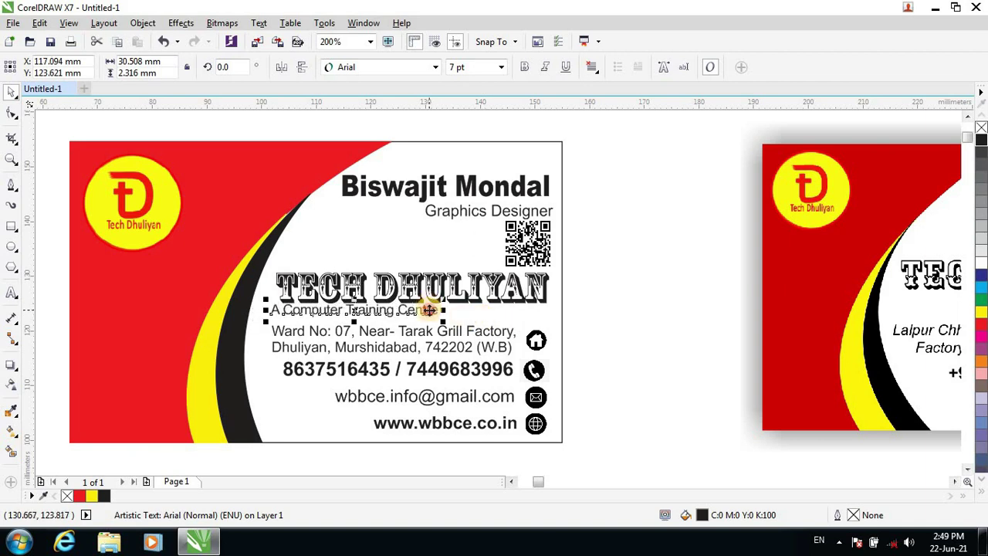
pyautogui.moveTo(429, 310); pyautogui.dragTo(537, 313)
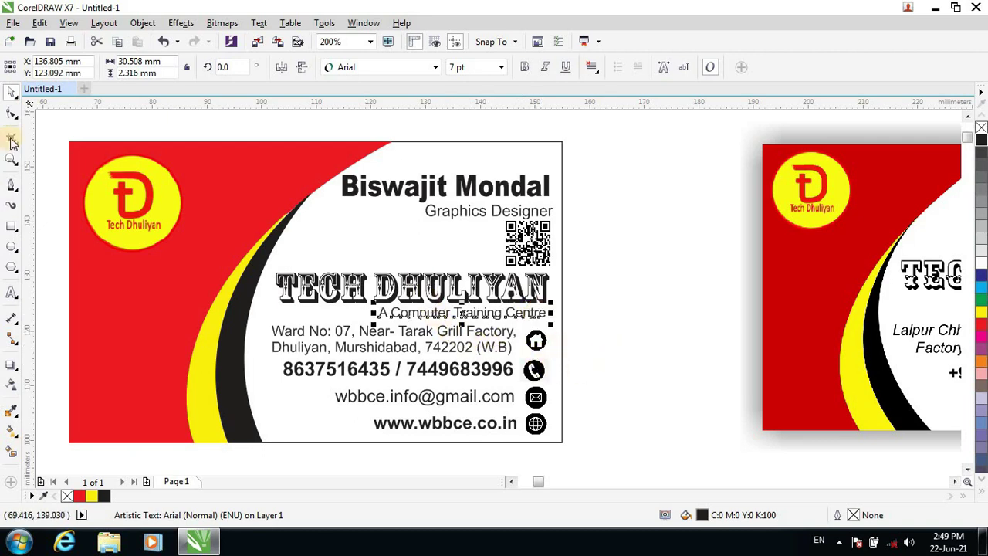
# Set the tagline font to Brush Script MT and nudge it right to align with the title.
pyautogui.click(436, 68)
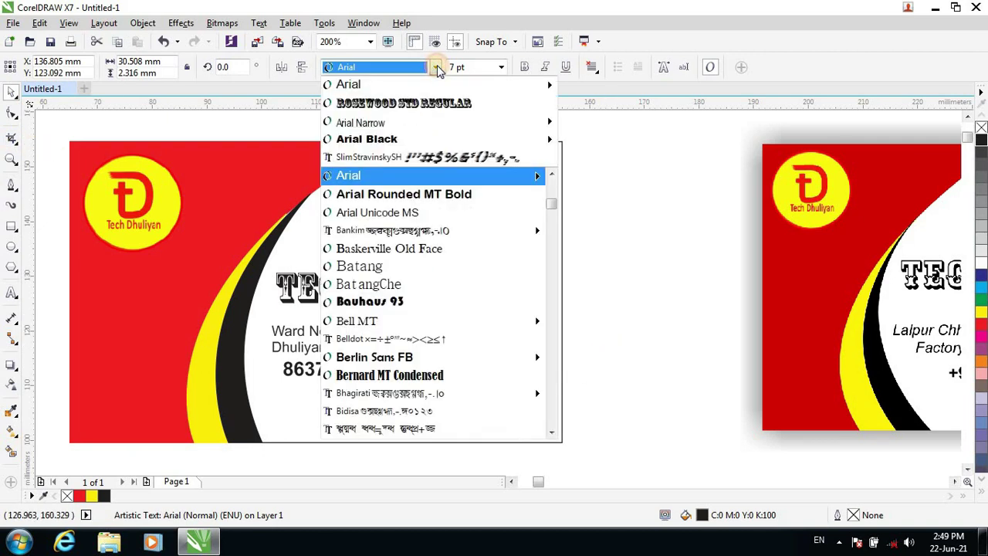
pyautogui.scroll(-5, 466, 266)
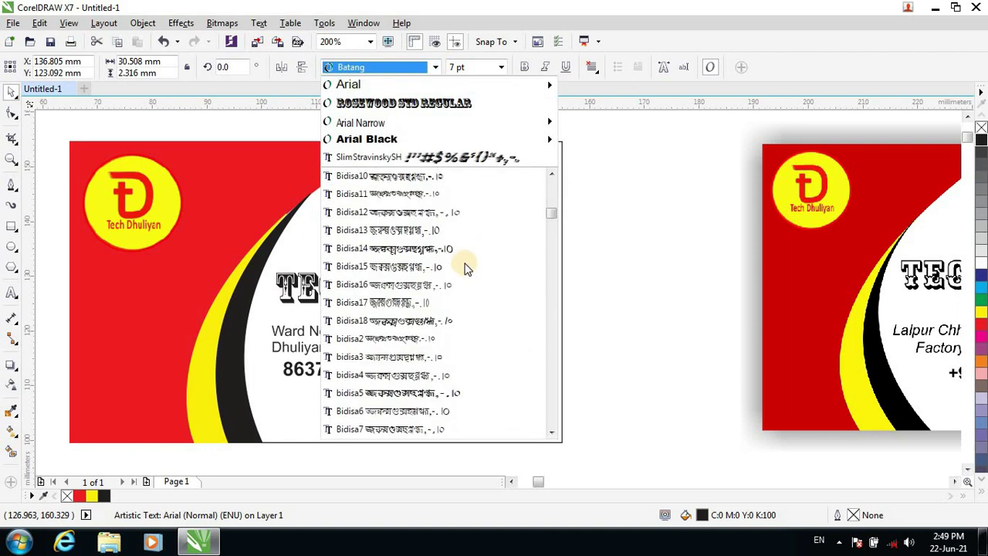
pyautogui.scroll(-12, 467, 270)
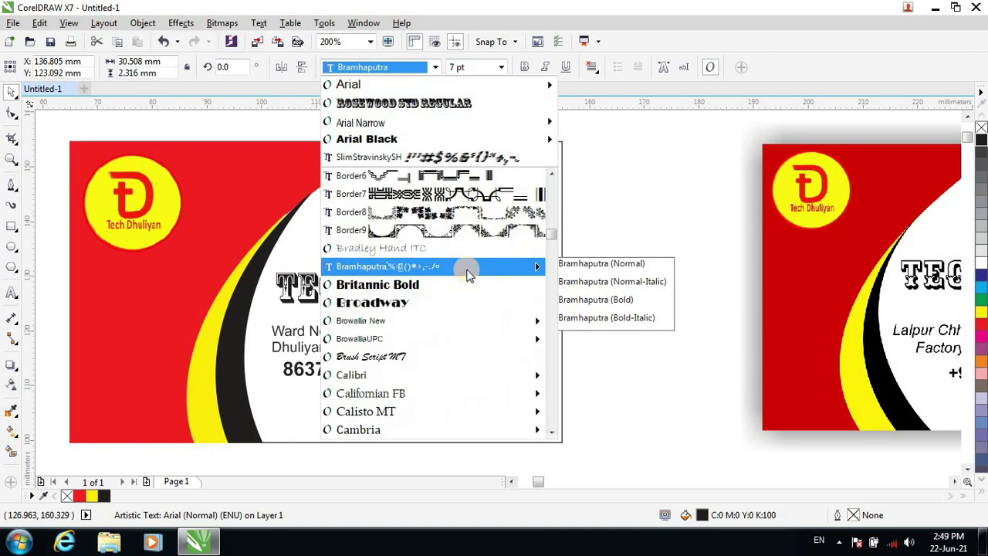
pyautogui.click(371, 357)
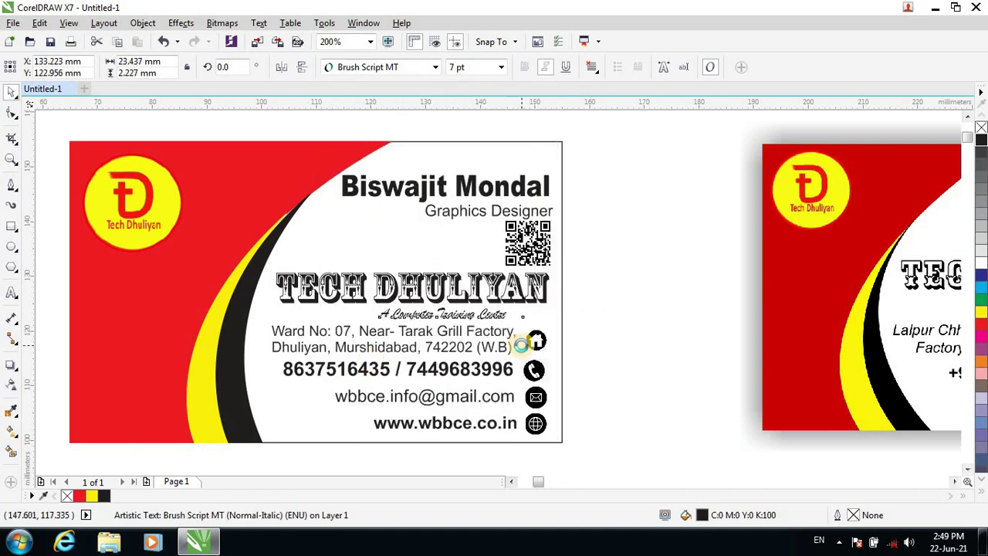
pyautogui.press('Right')
pyautogui.press('Right')
pyautogui.press('Right')
pyautogui.press('Right')
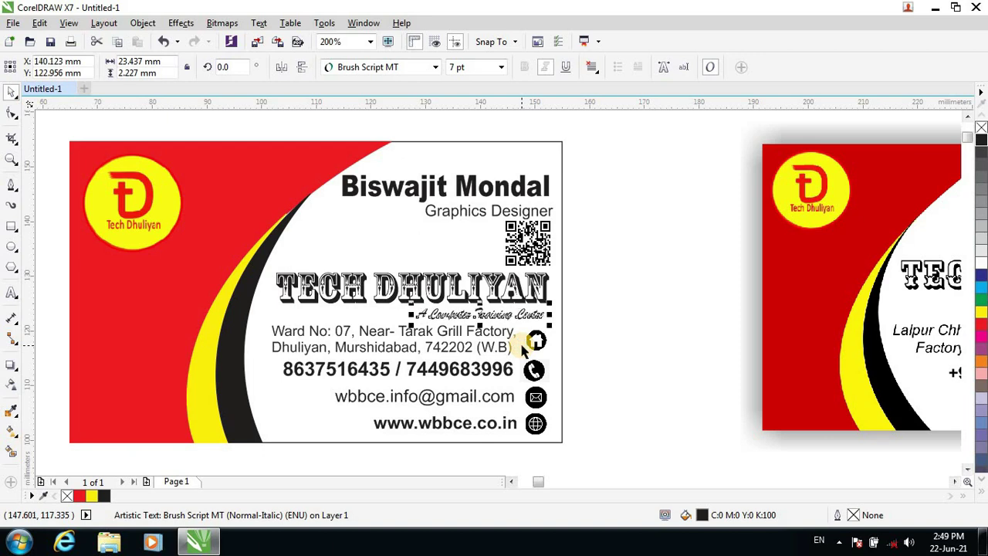
pyautogui.click(633, 345)
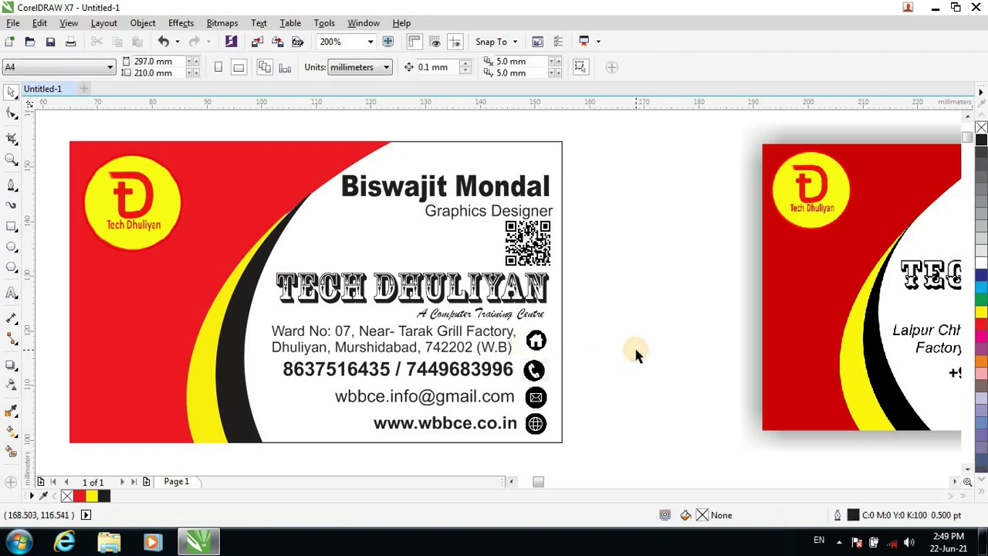
pyautogui.scroll(-2, 565, 343)
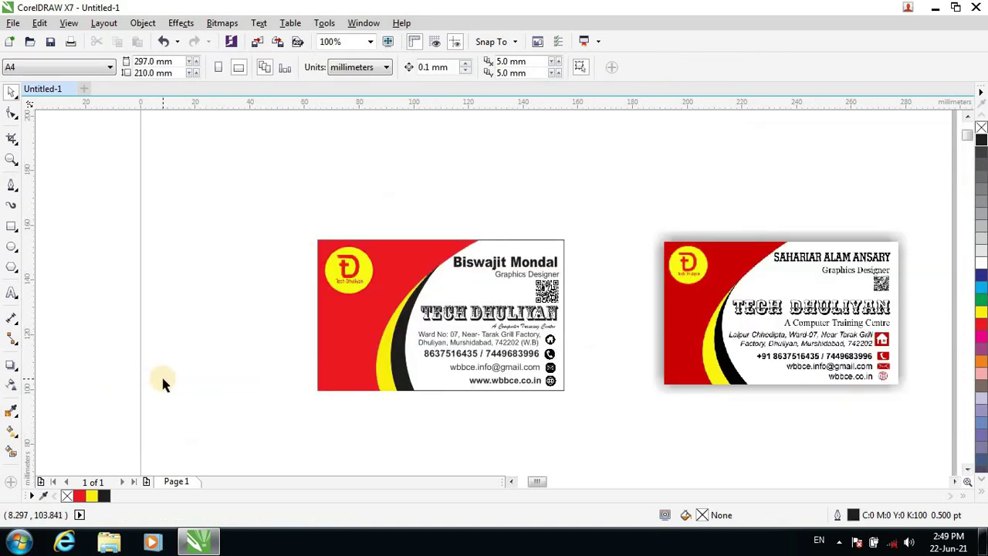